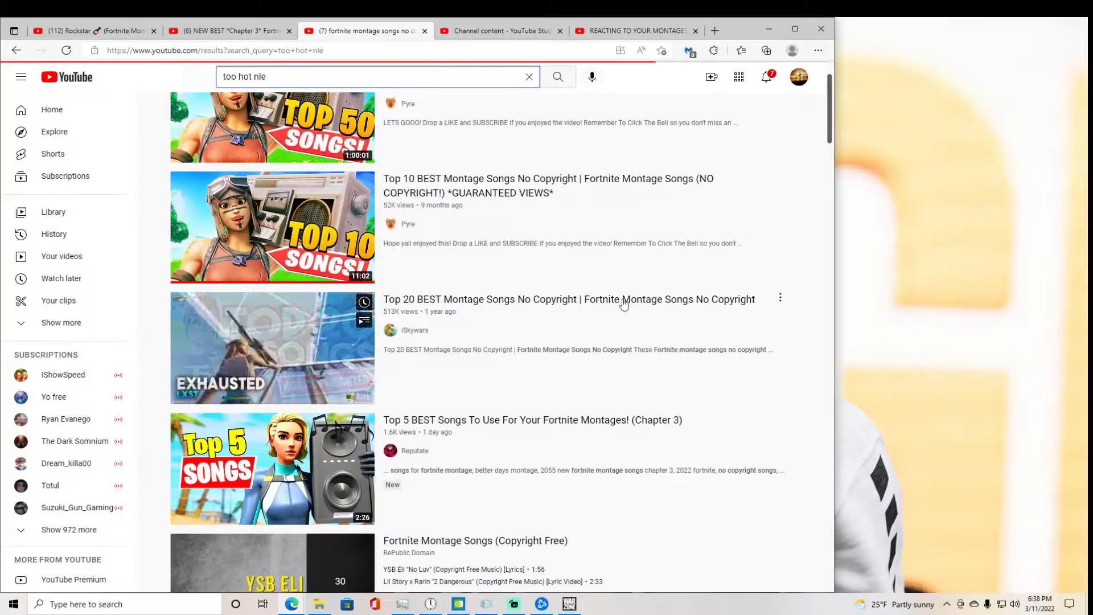
Step: Open the "NLE Choppa - Too Hot (feat. Moneybagg Yo)" official music video and copy its web address
click(282, 168)
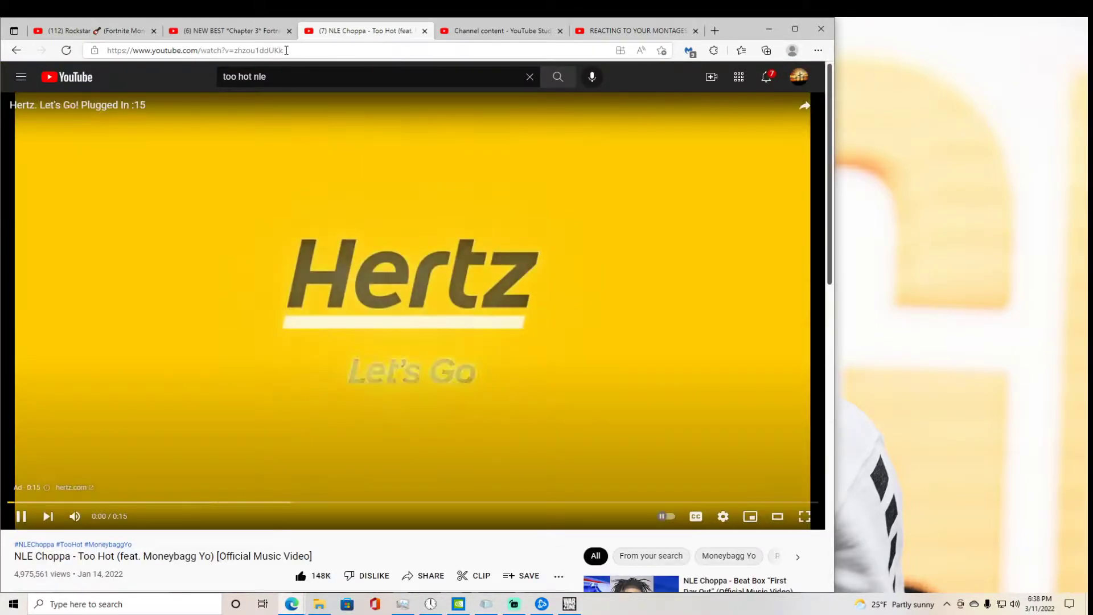
click(287, 50)
Step: Search for yt mp3, open the YtMp3 converter, and download the Too Hot video as an MP3 from its copied address
click(201, 274)
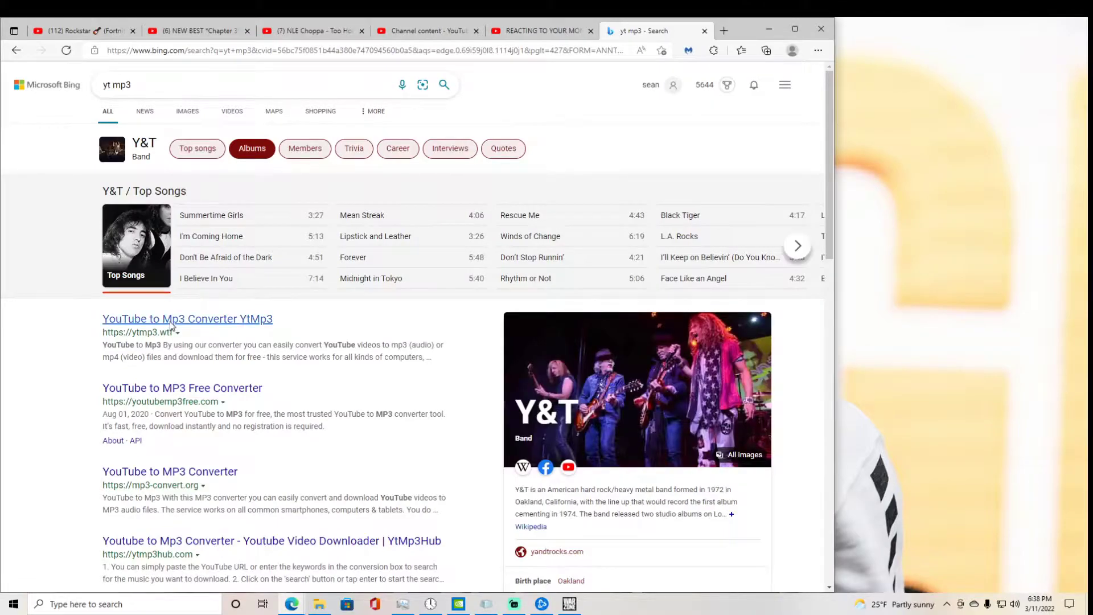
click(170, 321)
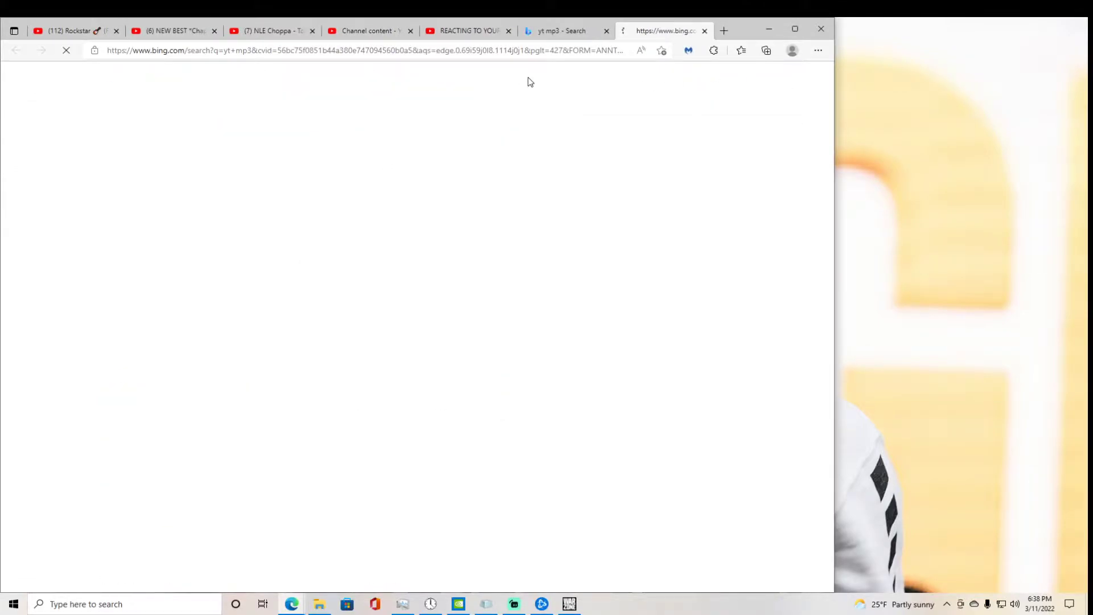
key(ctrl+v)
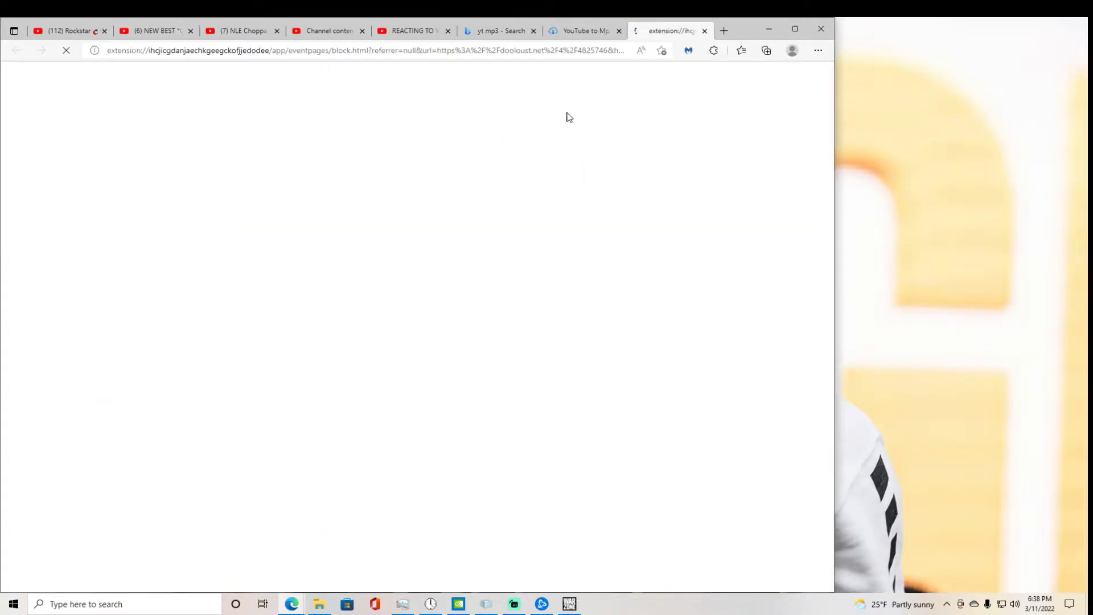
click(403, 164)
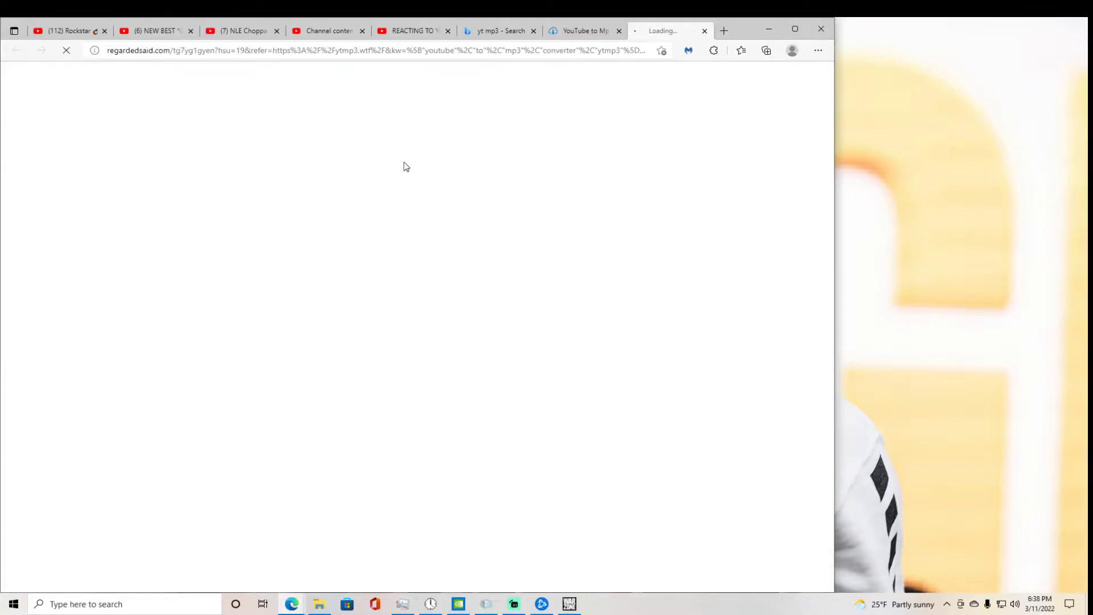
click(704, 32)
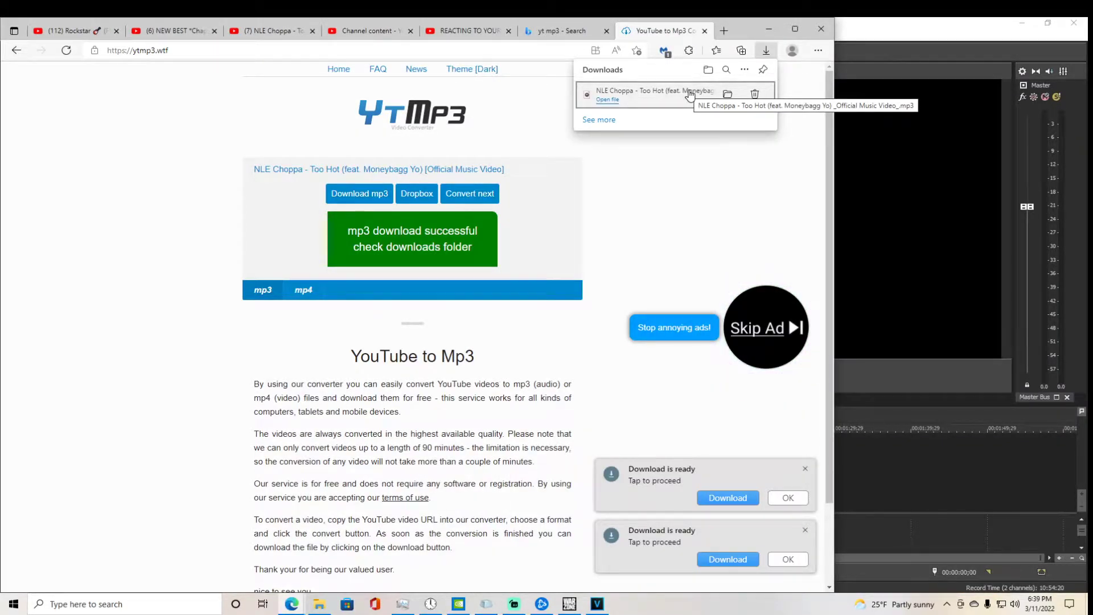
Step: Switch to VEGAS Pro and insert one video track and one audio track in the empty project
key(alt+Tab)
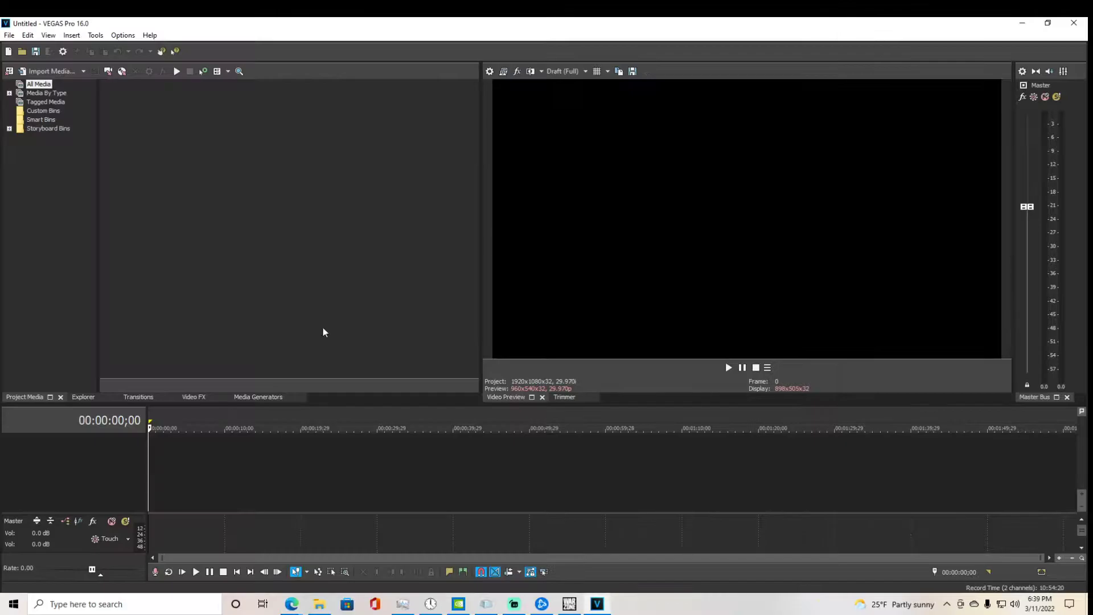
right_click(98, 471)
click(119, 496)
right_click(111, 494)
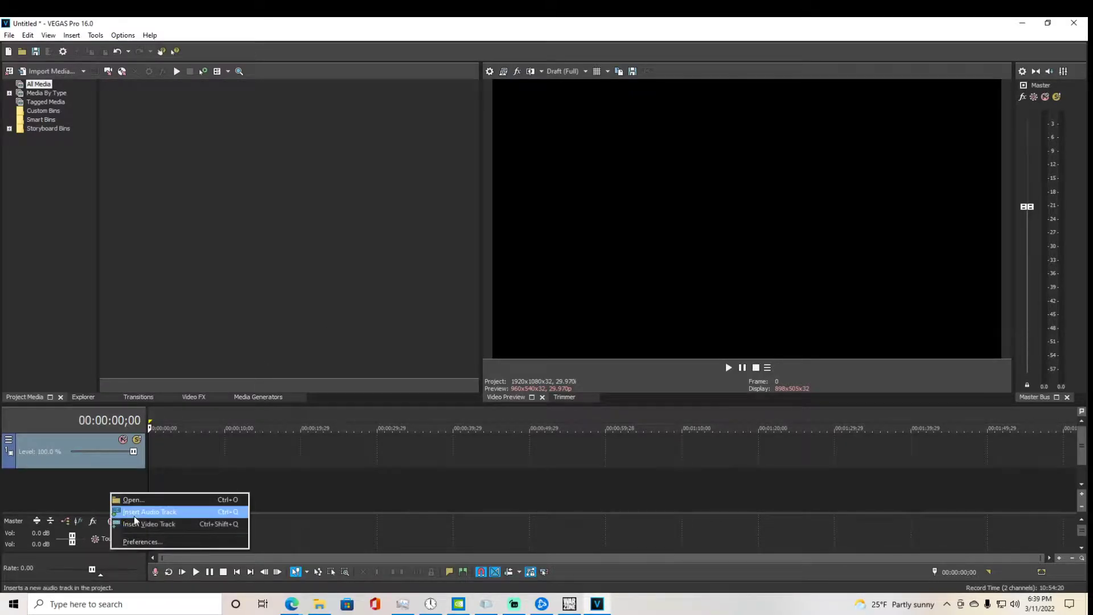
click(136, 513)
Step: Bring the downloaded Too Hot MP3 from the Edge downloads into VEGAS Pro at the start of the audio track
mouse_move(304, 604)
click(341, 555)
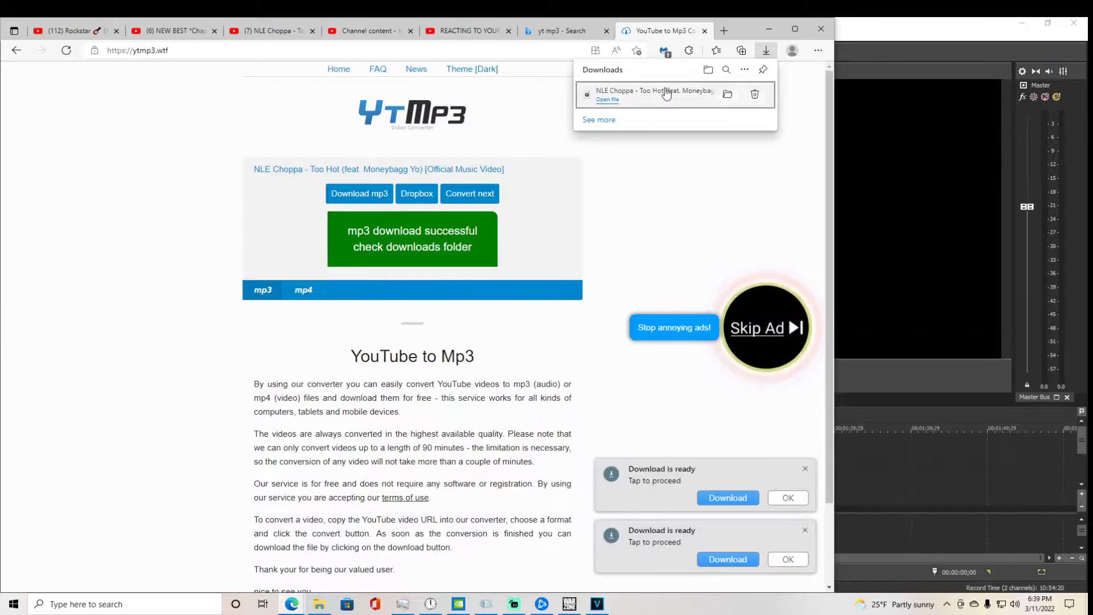
drag(631, 101, 197, 507)
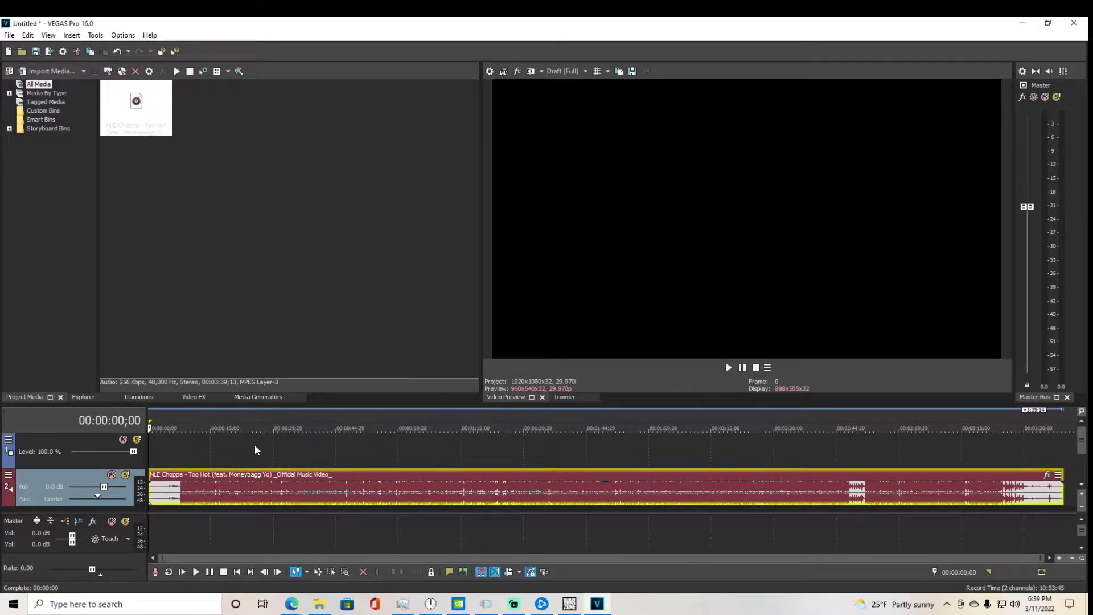
Step: Play the song from the start through its quiet intro to where the loud part begins, and stop playback
key(space)
scroll(254, 445, up, 2)
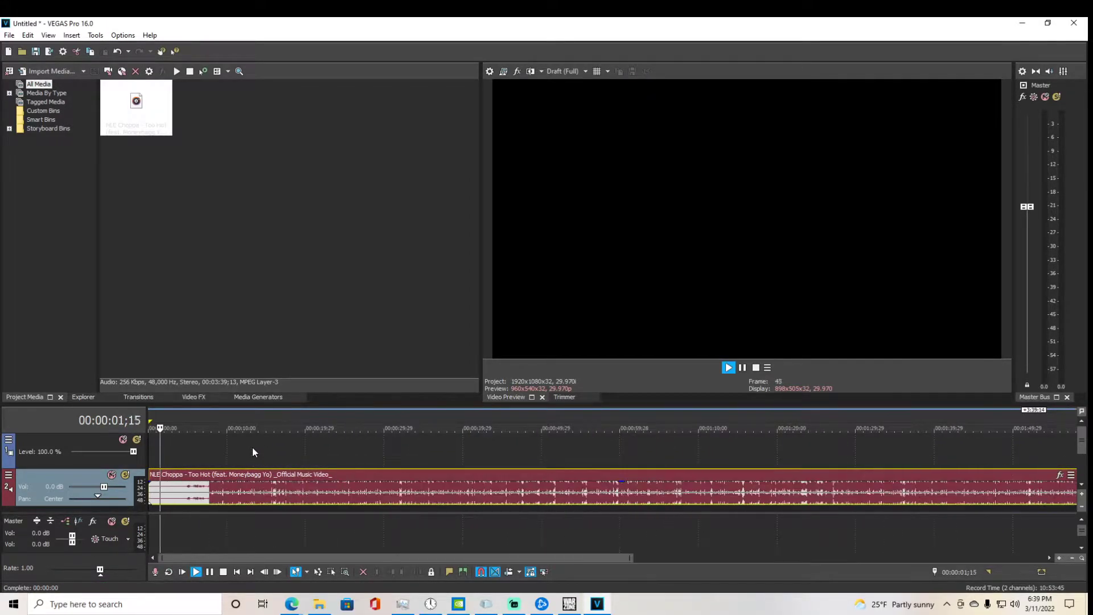
scroll(248, 450, up, 2)
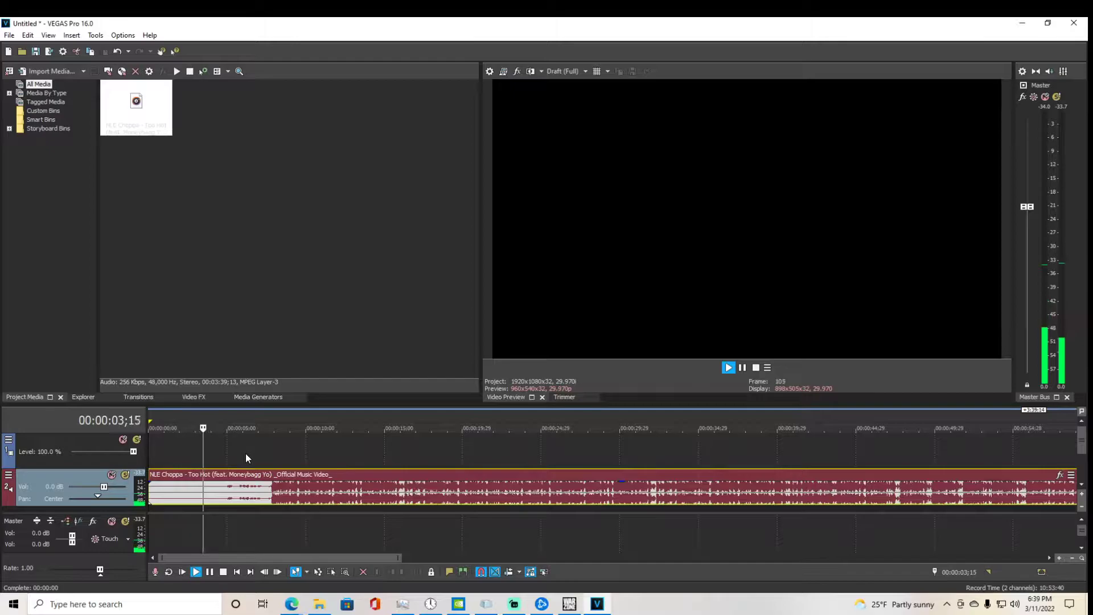
click(265, 466)
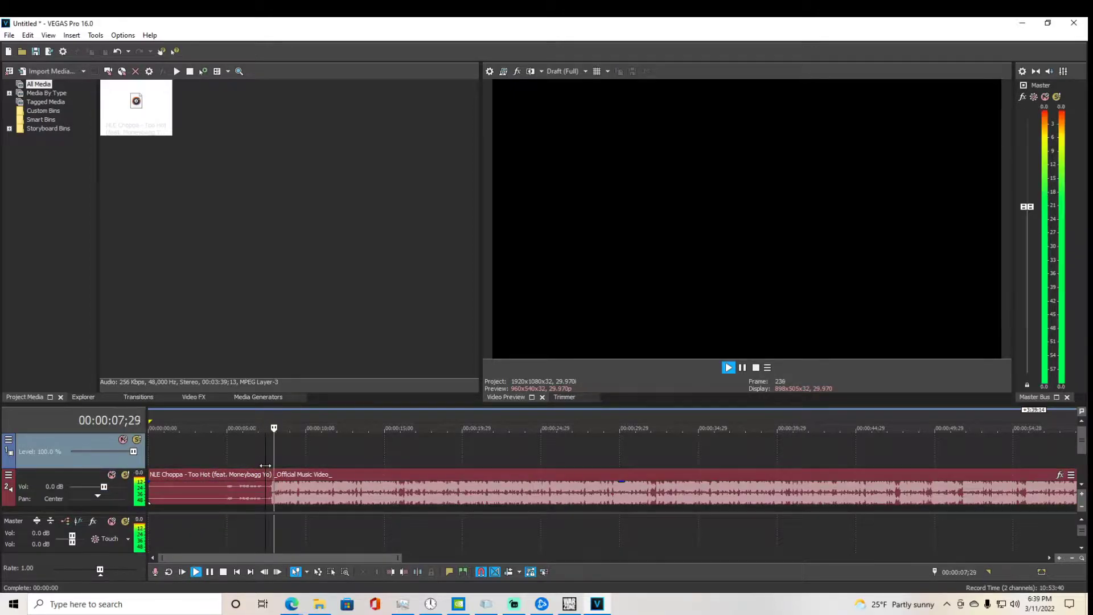
scroll(265, 467, down, 2)
key(space)
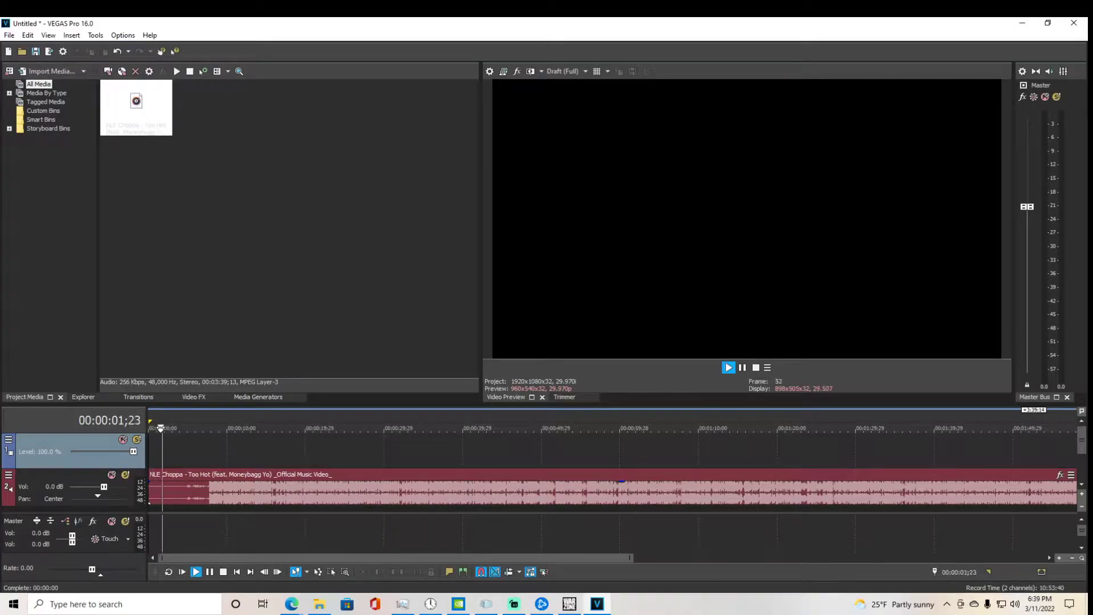
Step: Insert two more video tracks above the song's audio track
right_click(155, 465)
click(233, 506)
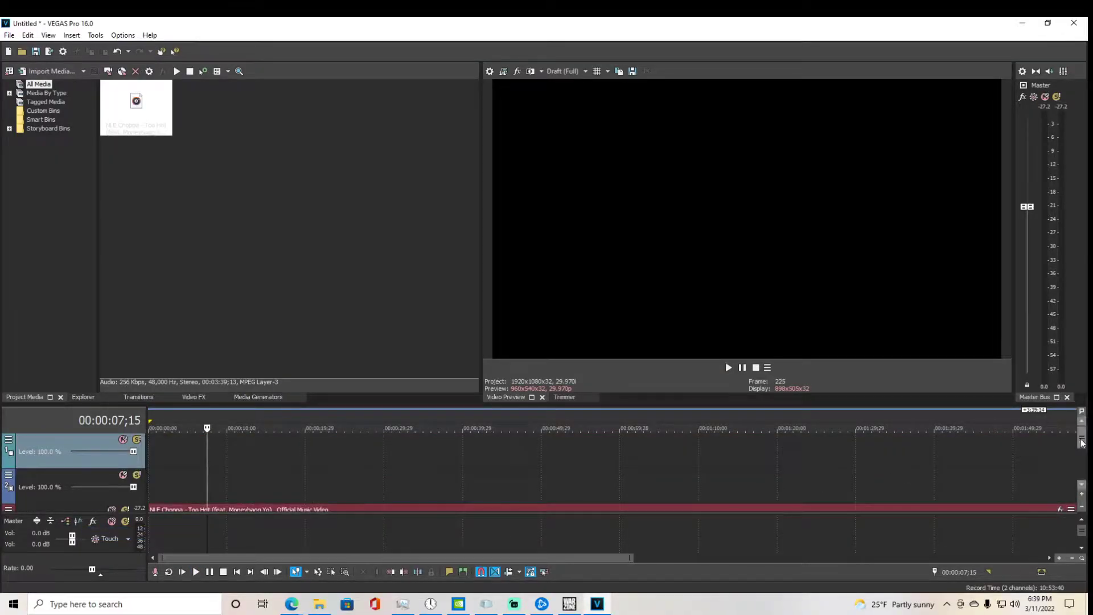
drag(1082, 443, 1082, 488)
right_click(104, 503)
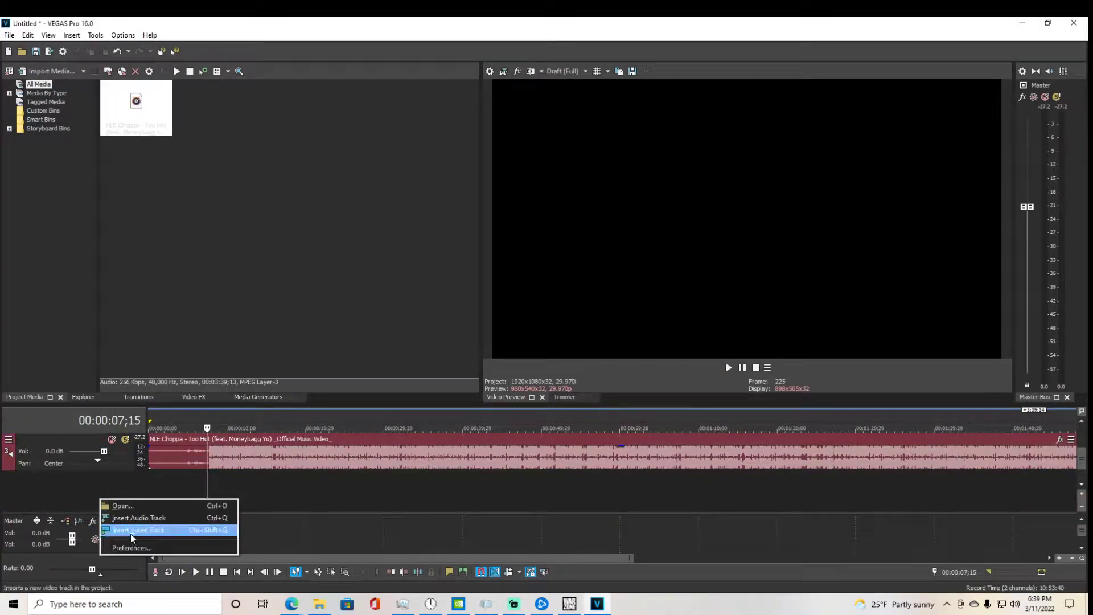
click(131, 523)
Step: Enlarge the timeline area and widen the project media area by shrinking the video preview
drag(402, 402, 402, 305)
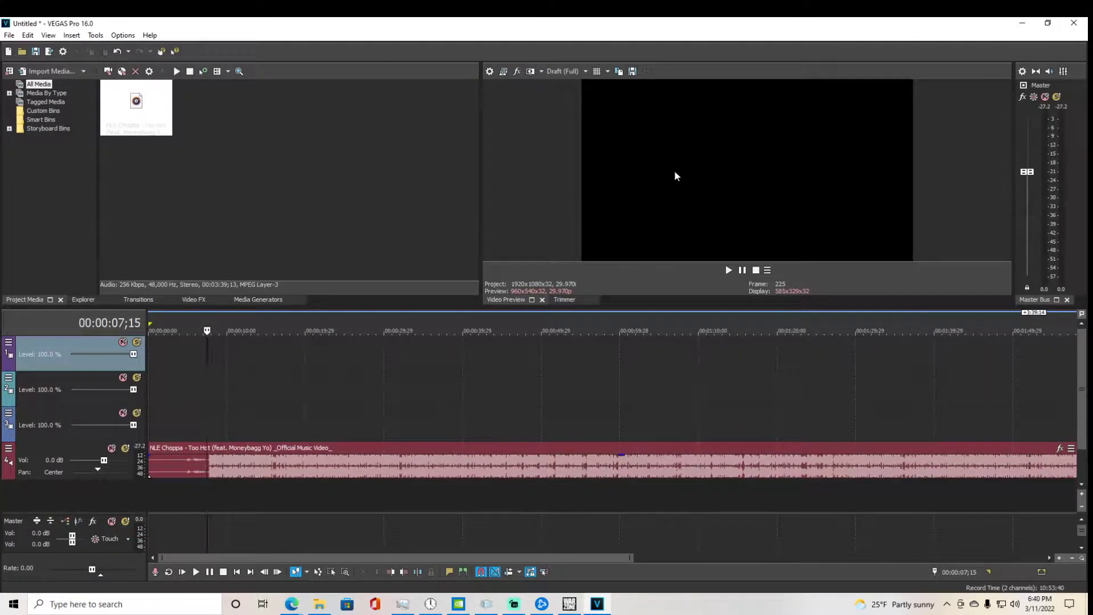
drag(478, 145, 623, 142)
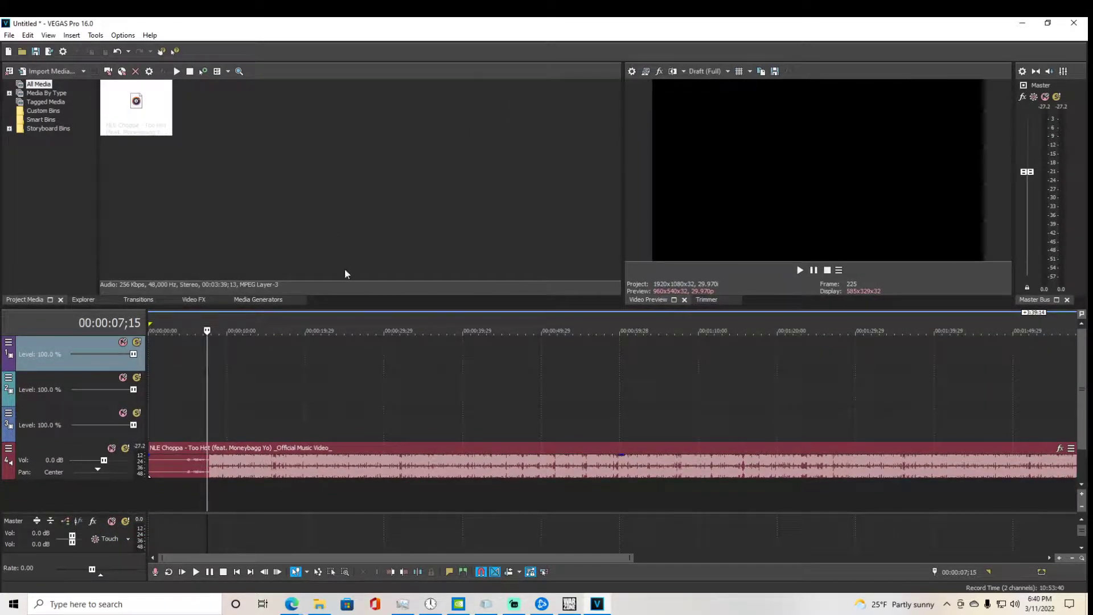
drag(354, 312, 403, 231)
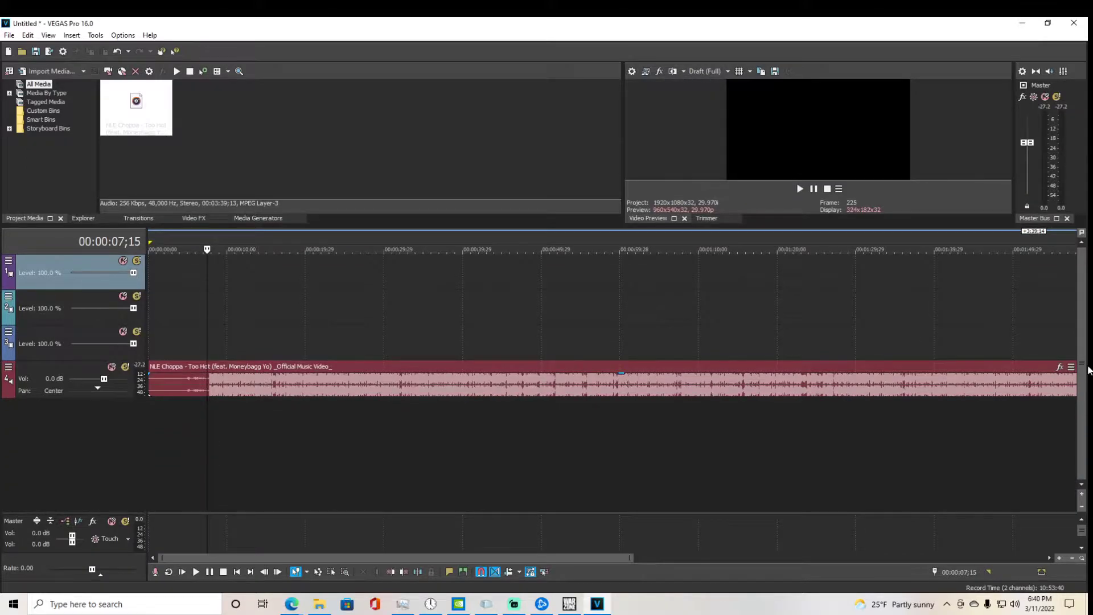
Step: Insert a fourth video track and a second audio track
right_click(89, 451)
click(126, 481)
right_click(114, 485)
click(142, 503)
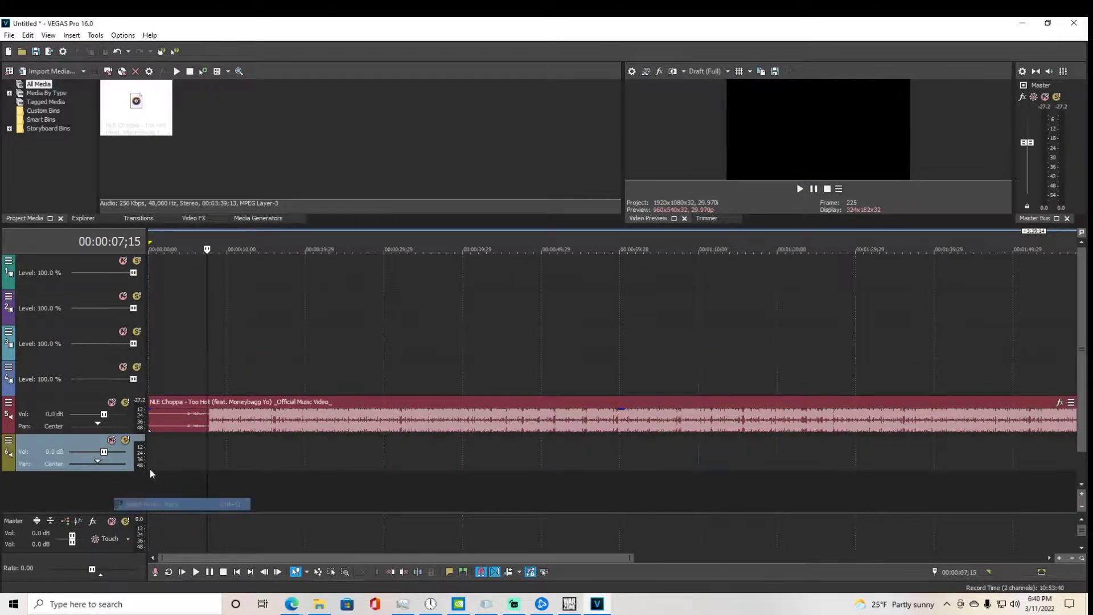
Step: Move the Too Hot song from audio track 5 down to the start of audio track 6
click(184, 419)
drag(146, 457, 161, 456)
drag(207, 396, 232, 394)
click(166, 456)
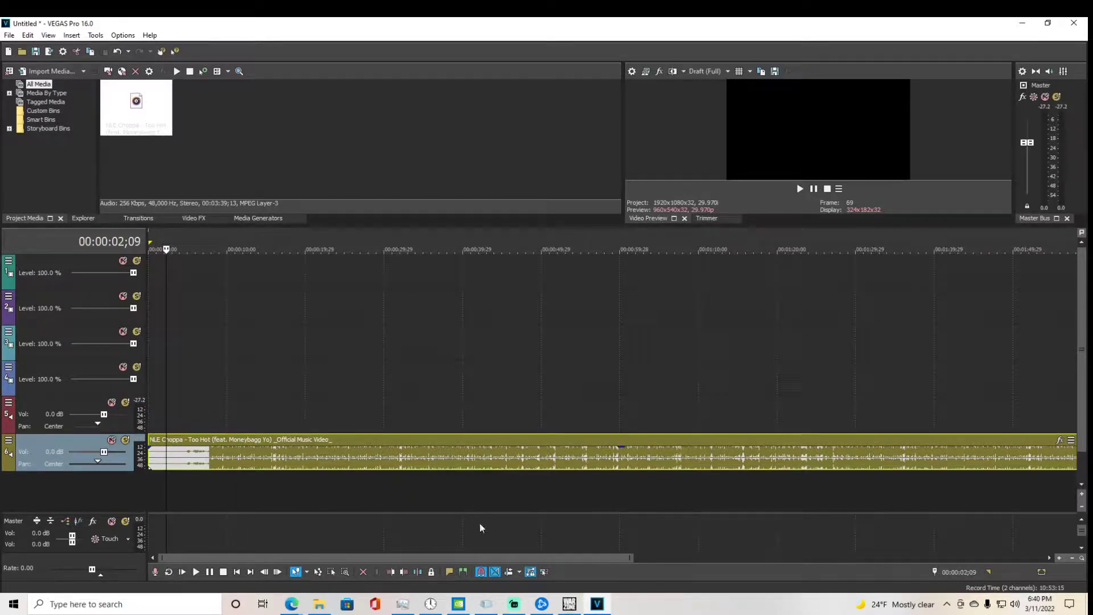
click(184, 417)
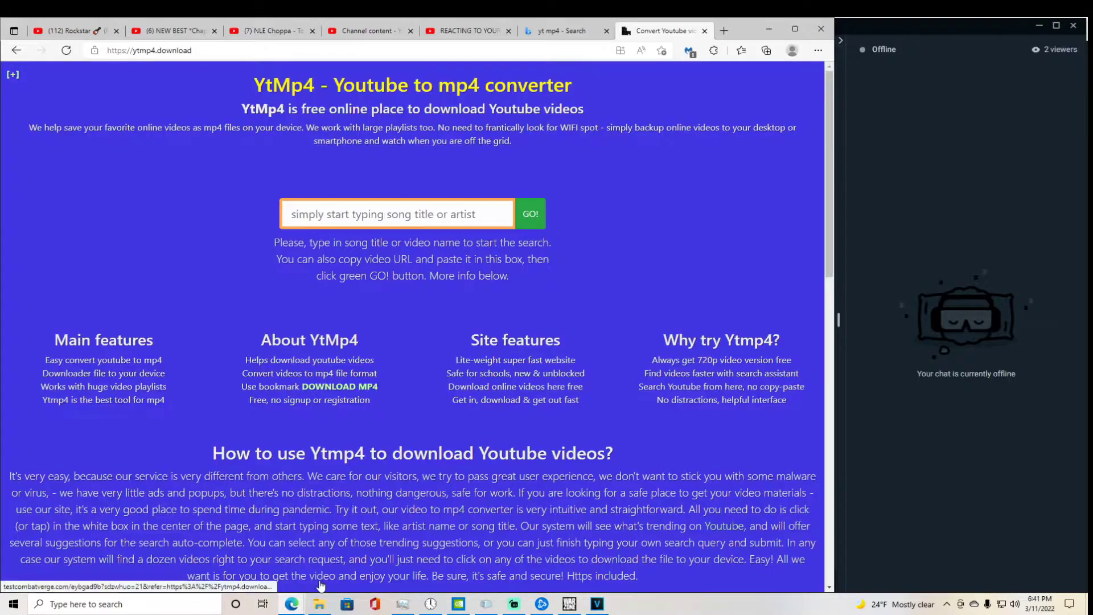
Step: Download the Too Hot music video as an MP4 from its copied address on the YtMp4 site in Edge
click(352, 209)
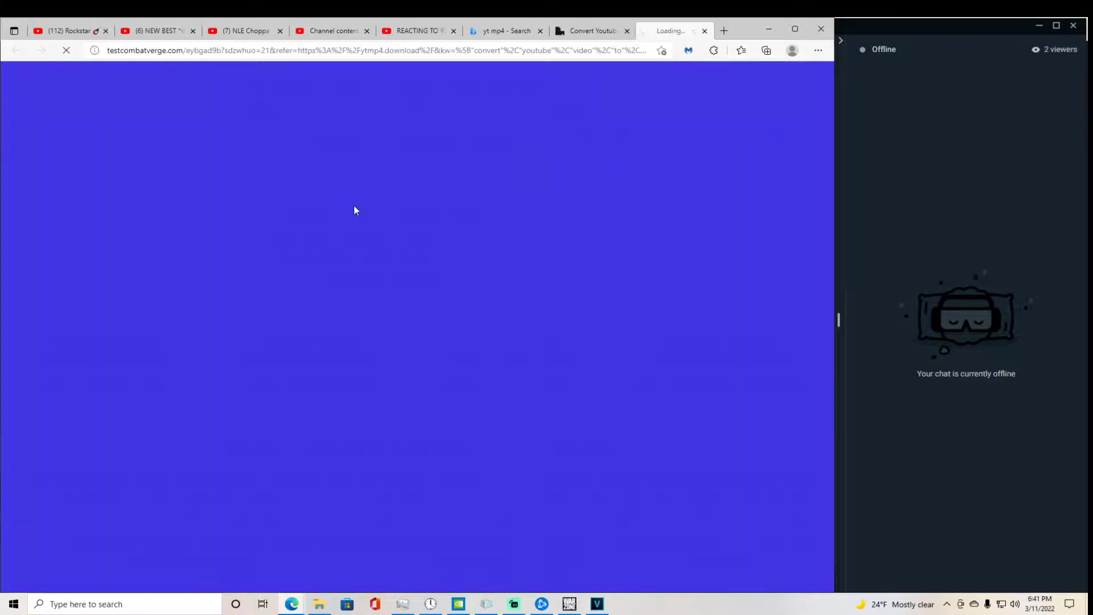
key(ctrl+v)
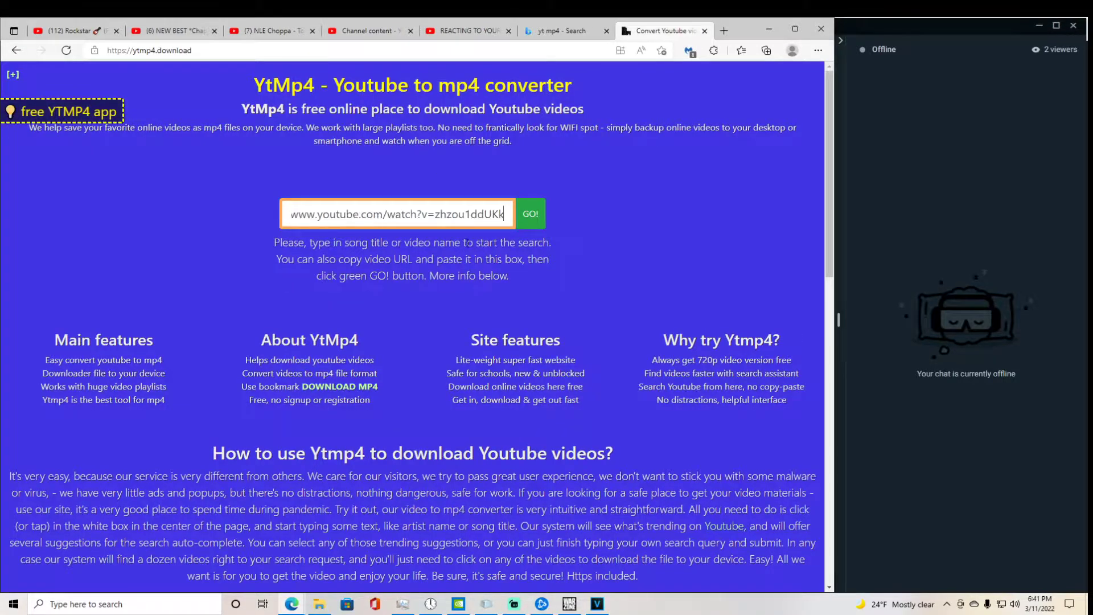
click(530, 214)
click(606, 33)
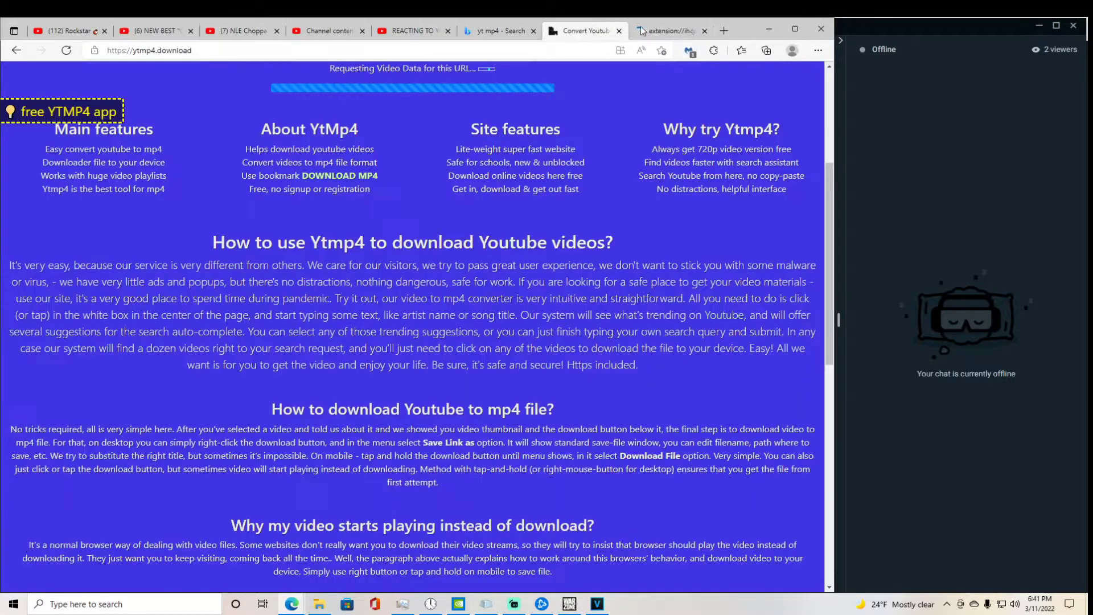
click(413, 354)
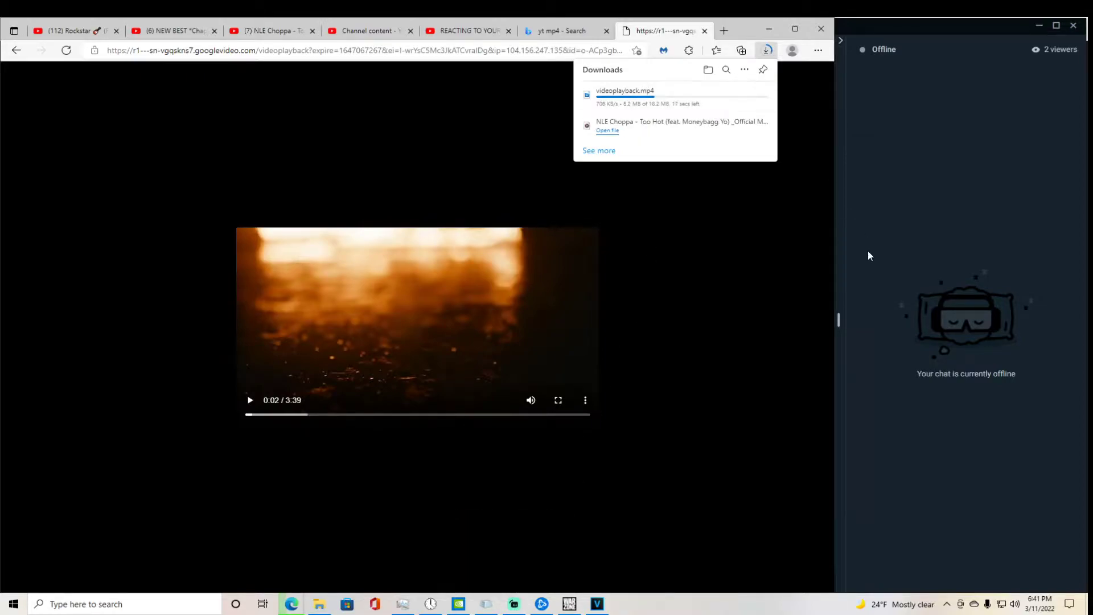
Step: Add the downloaded videoplayback.mp4 at the timeline start in VEGAS Pro, with its video on track 4 and audio on track 5
mouse_move(657, 101)
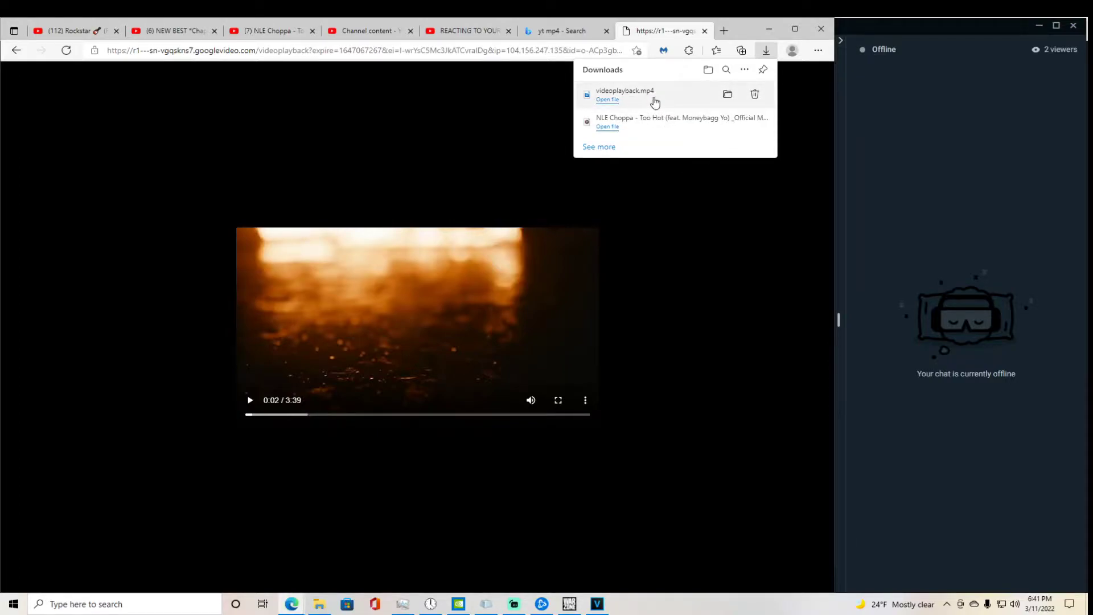
drag(654, 102, 576, 602)
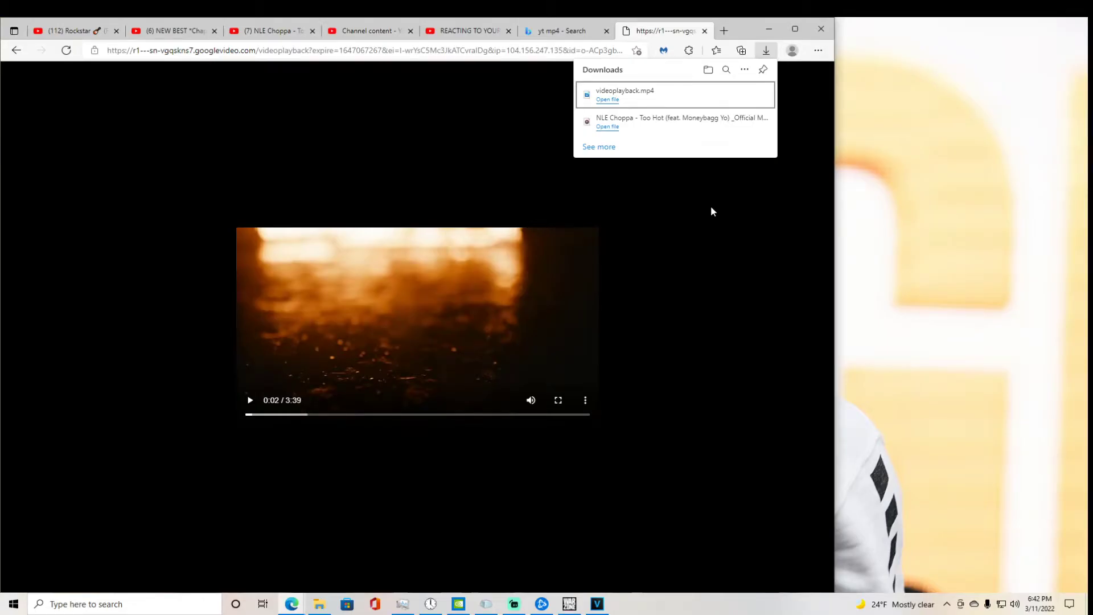
drag(523, 579, 80, 383)
click(634, 246)
click(241, 375)
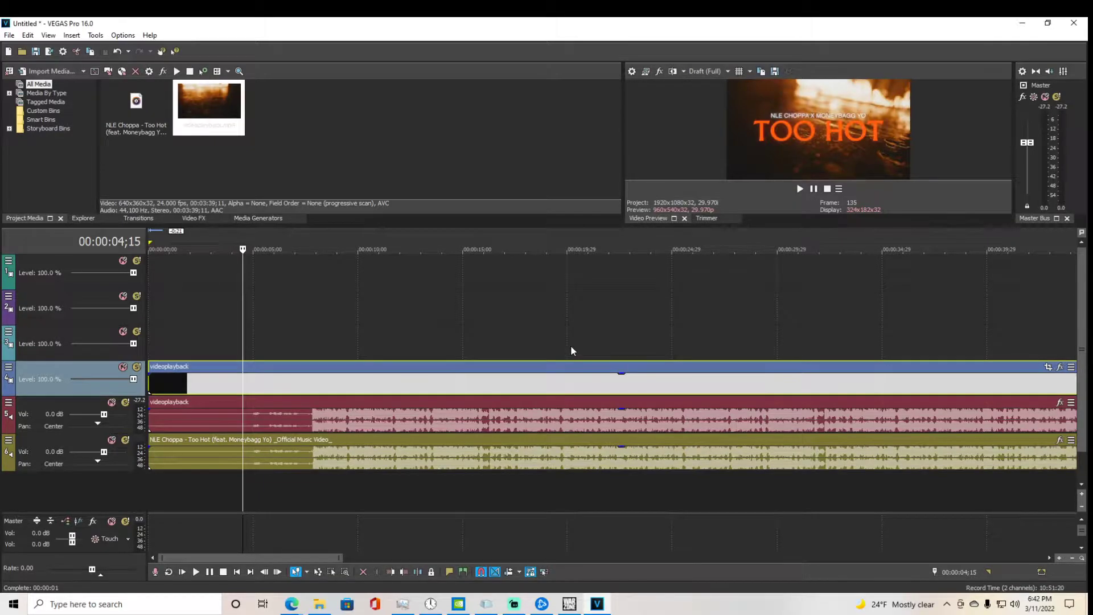
Step: Delete the videoplayback video event from track 4 and play both audio tracks across the end of the quiet intro
right_click(277, 374)
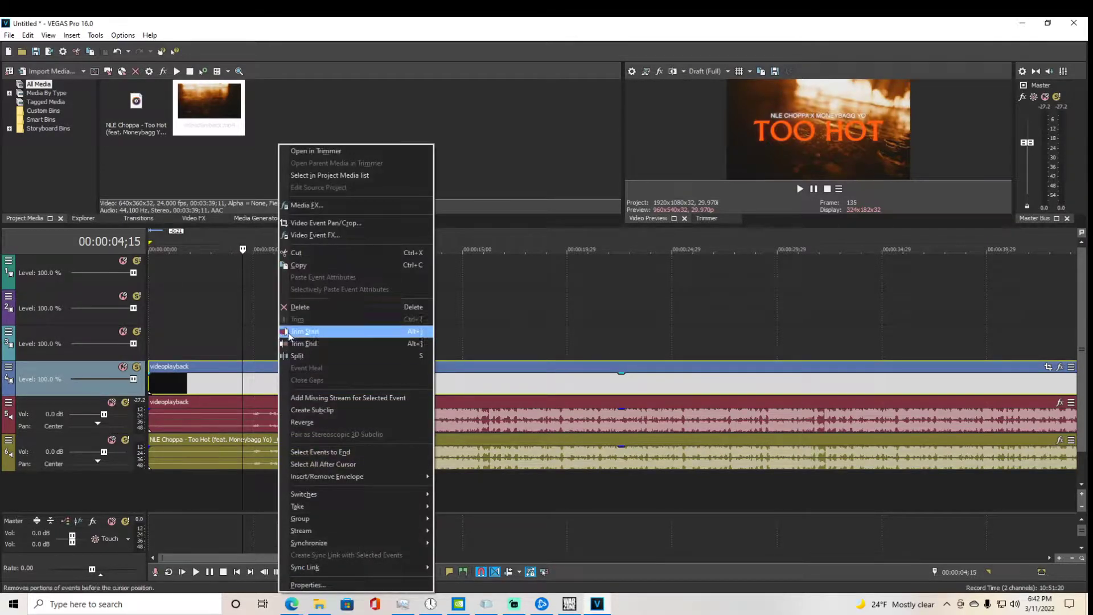
click(292, 307)
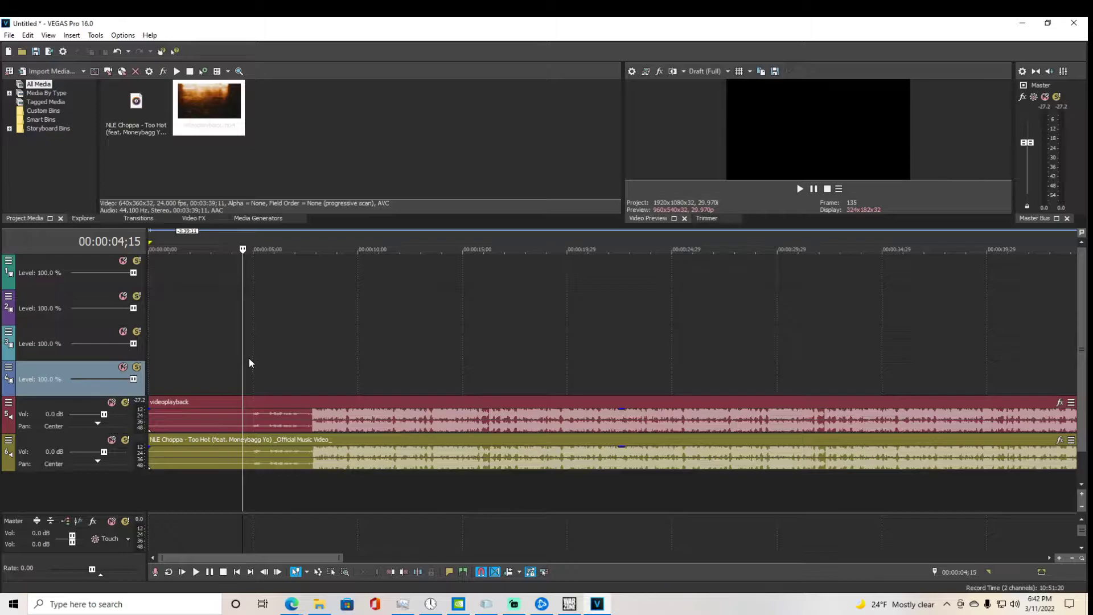
drag(242, 345, 302, 368)
key(space)
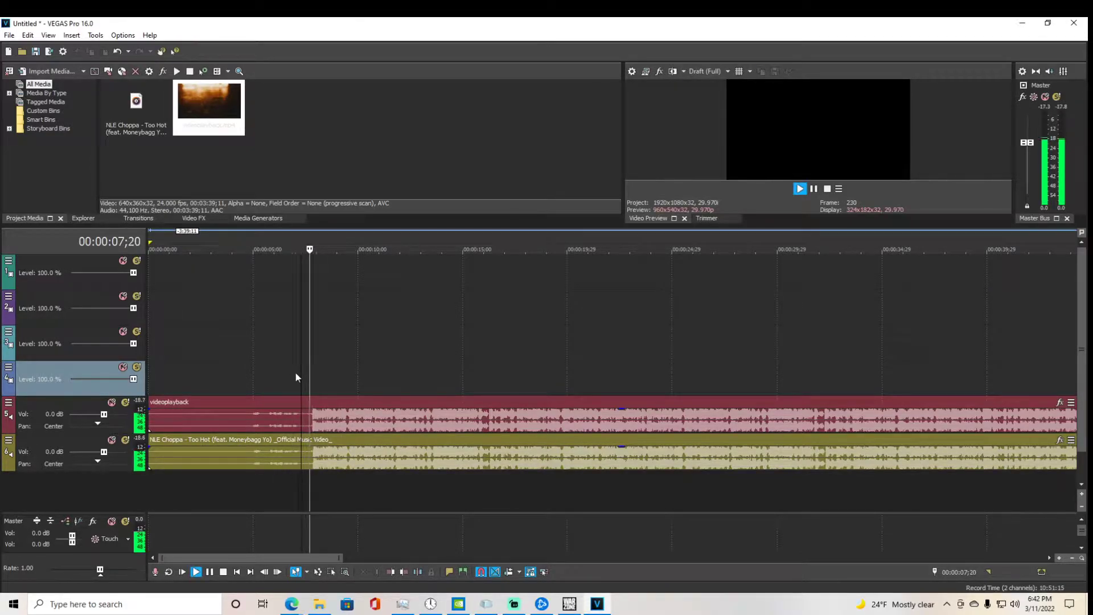
key(space)
Step: Delete the videoplayback audio event from track 5, keeping only the Too Hot song on track 6
click(271, 437)
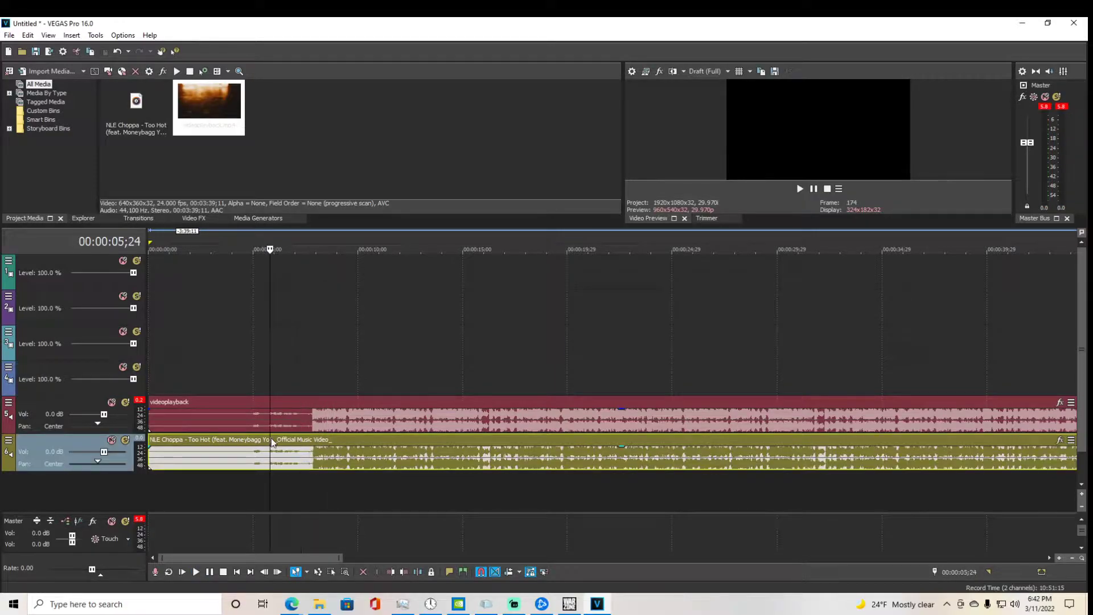
right_click(281, 441)
click(67, 420)
click(178, 408)
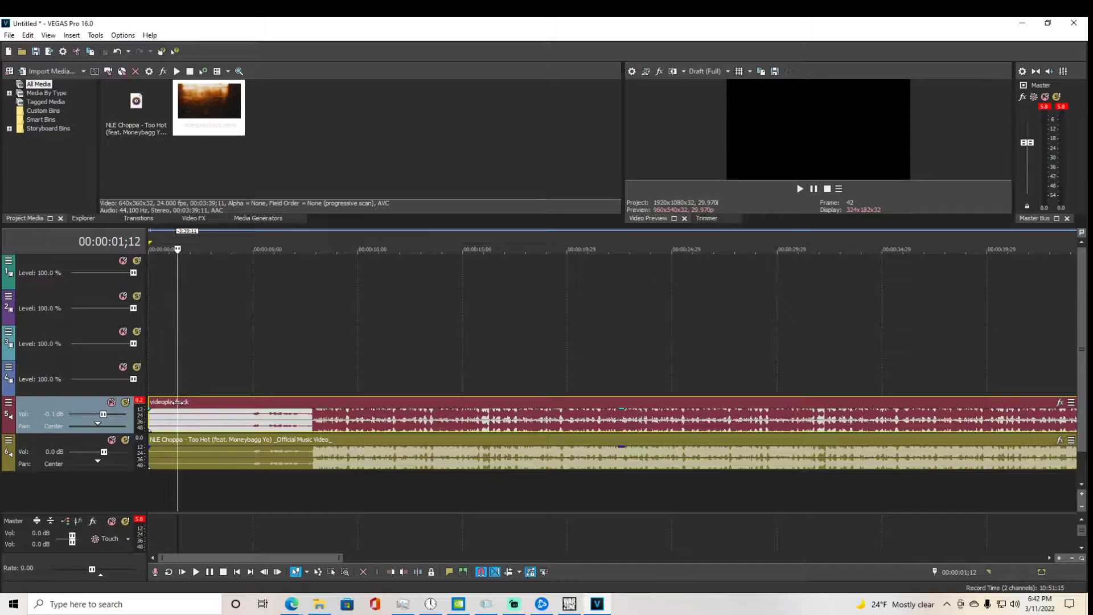
click(192, 443)
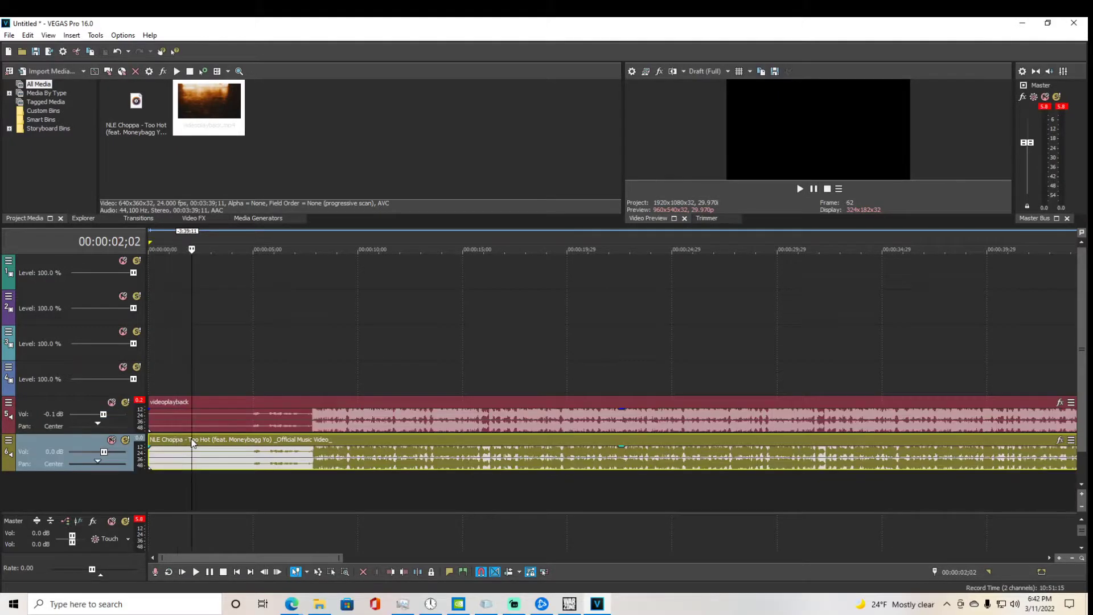
click(253, 405)
right_click(253, 399)
click(275, 323)
click(251, 404)
key(ctrl+Home)
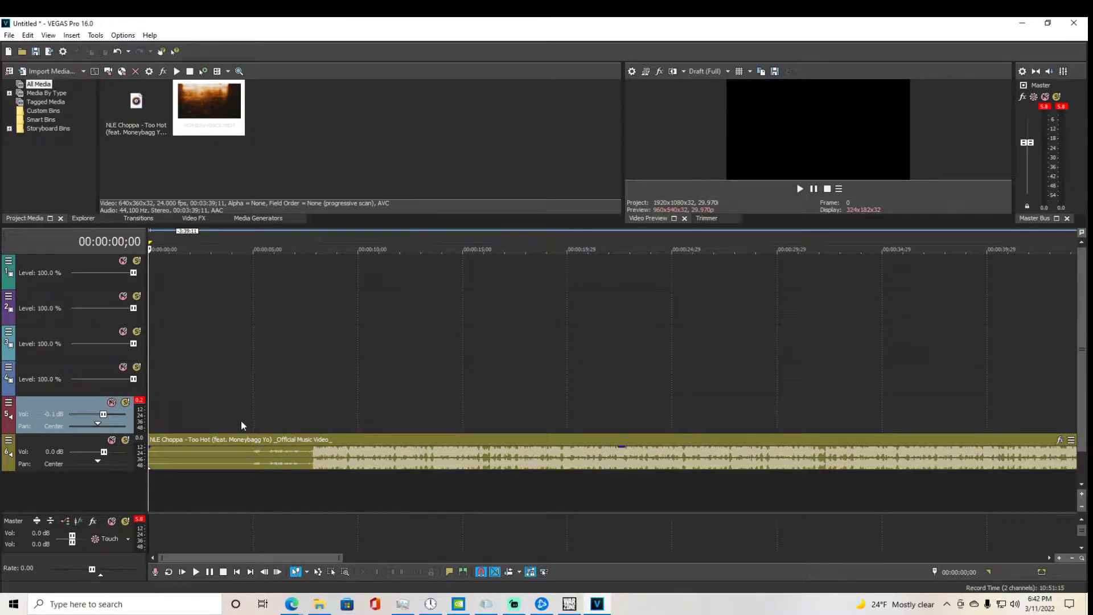
Step: Scrub through the Too Hot song's quiet intro up to 00:00:08;05, just past where the beat starts
click(213, 443)
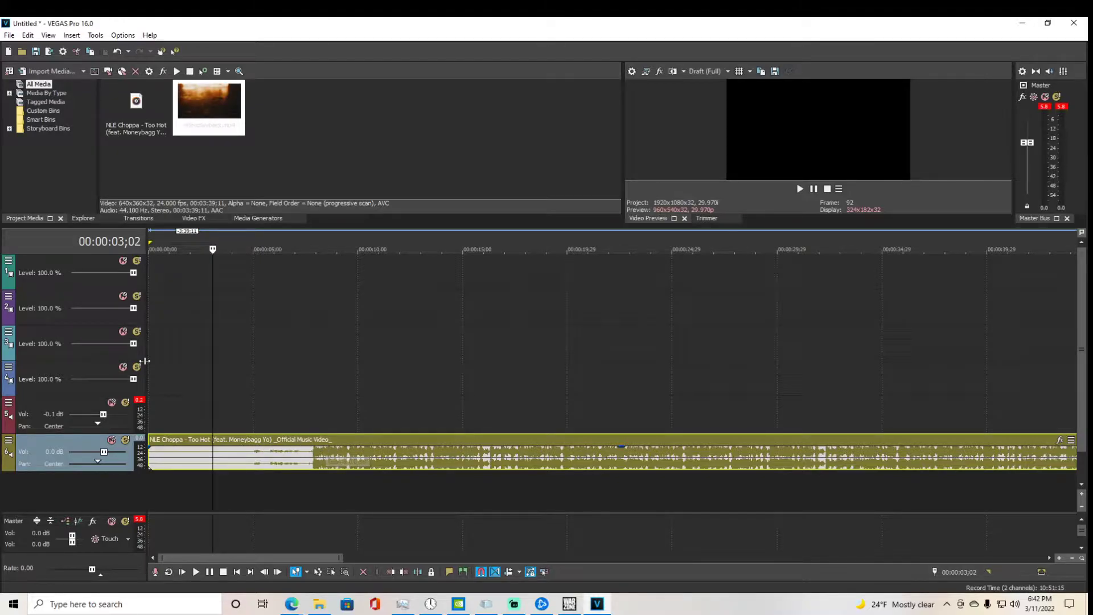
drag(212, 318, 152, 352)
click(162, 418)
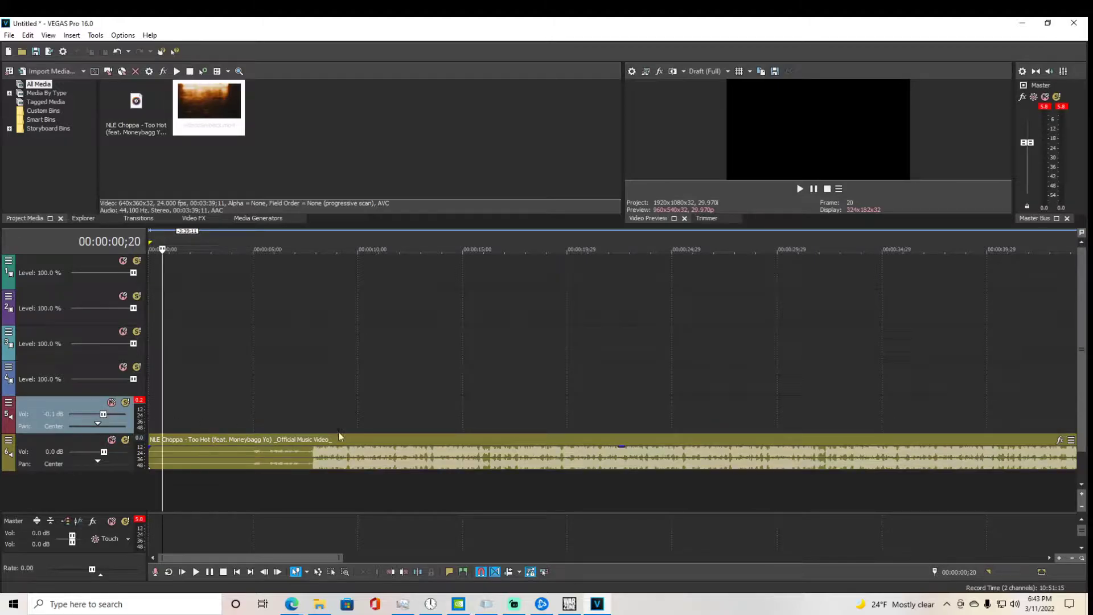
drag(162, 311, 320, 340)
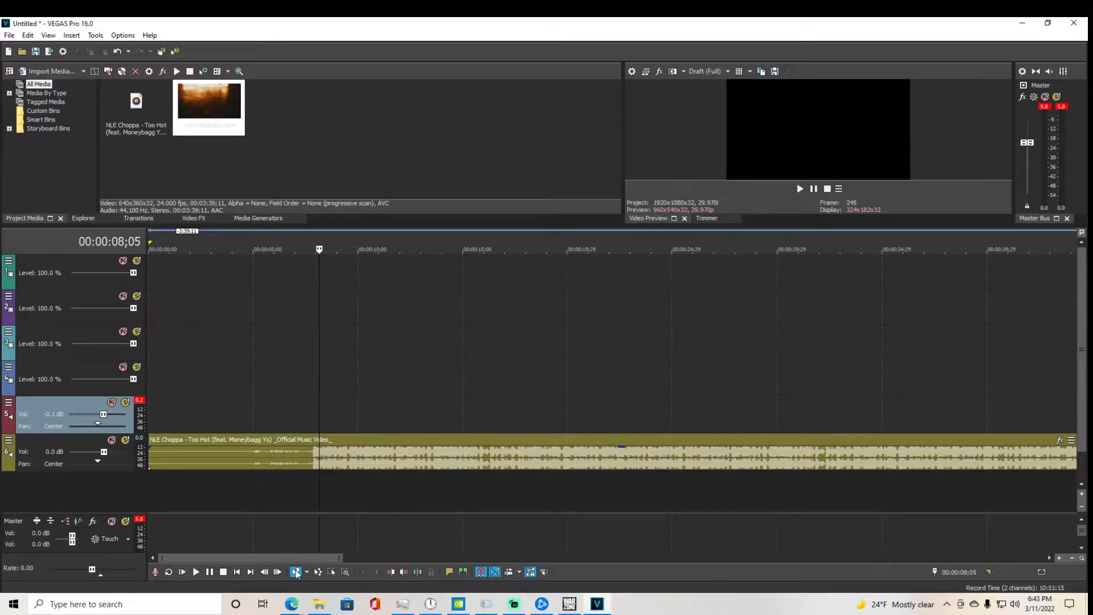
Step: Add clip 44 from the desktop clips folder at the timeline start, with video on track 4 and audio on track 5, and preview it with the song
click(319, 604)
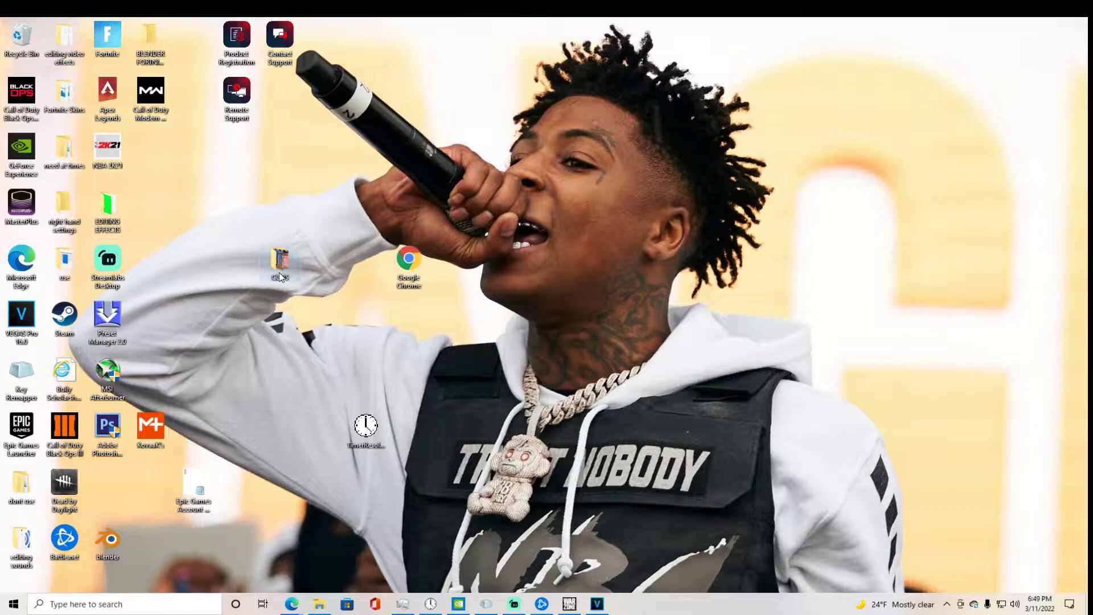
double_click(279, 268)
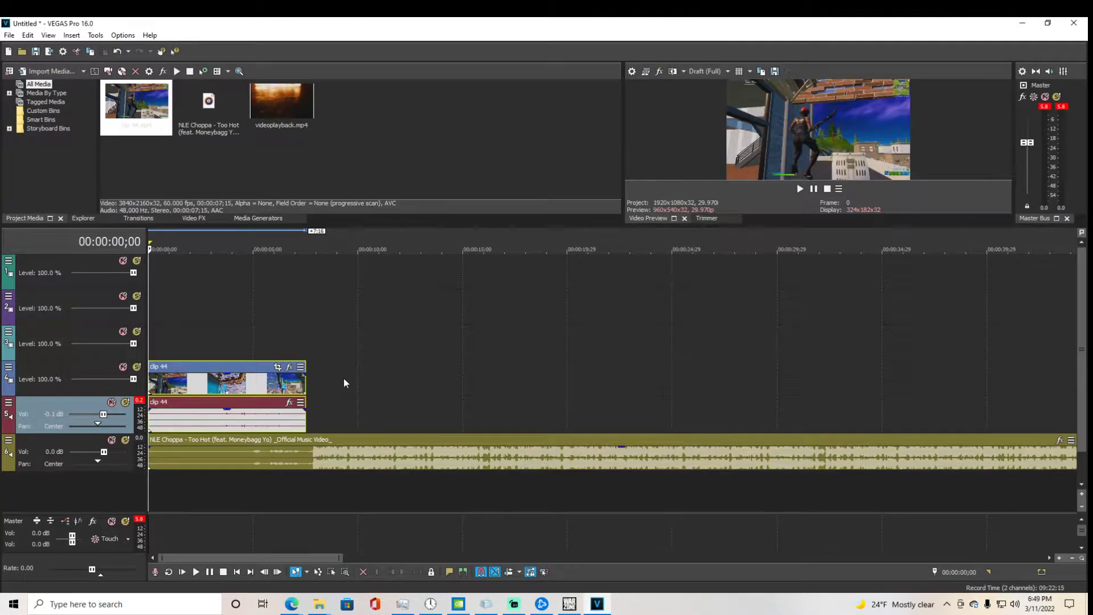
scroll(344, 378, up, 2)
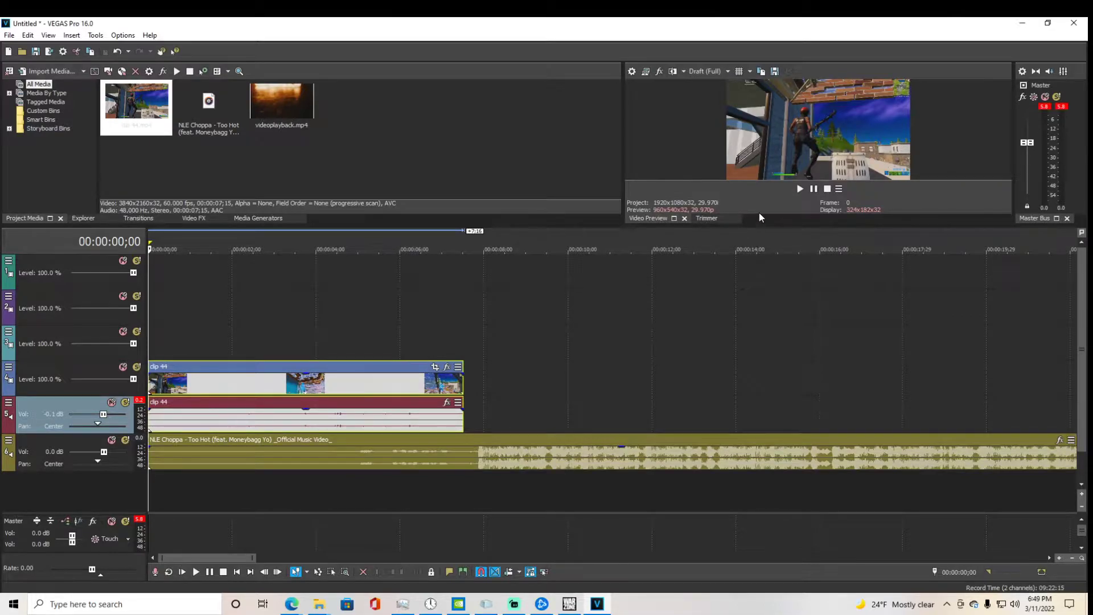
key(space)
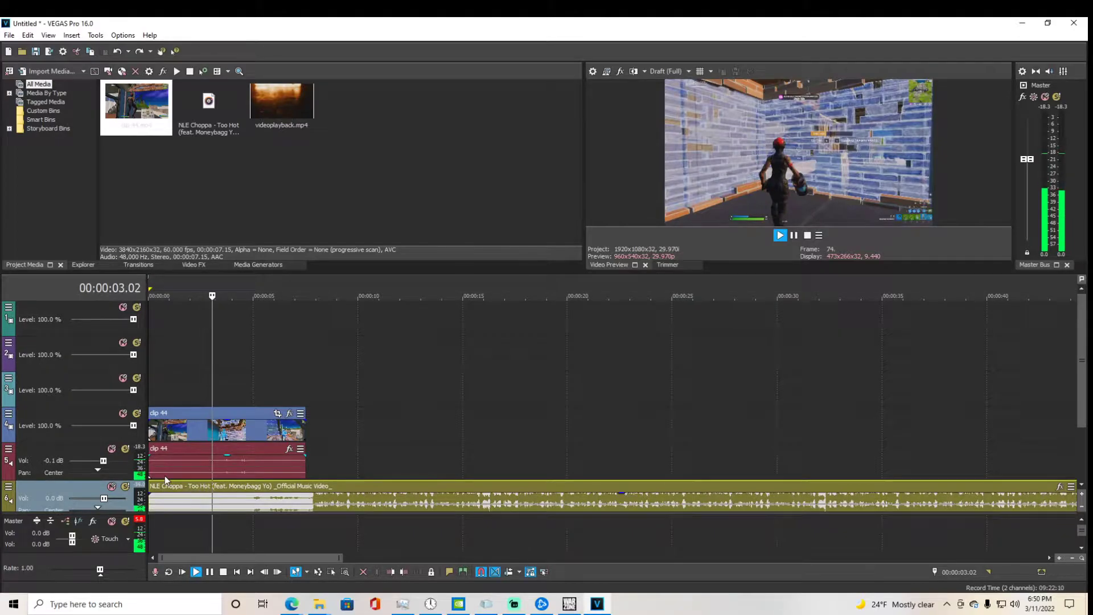
key(space)
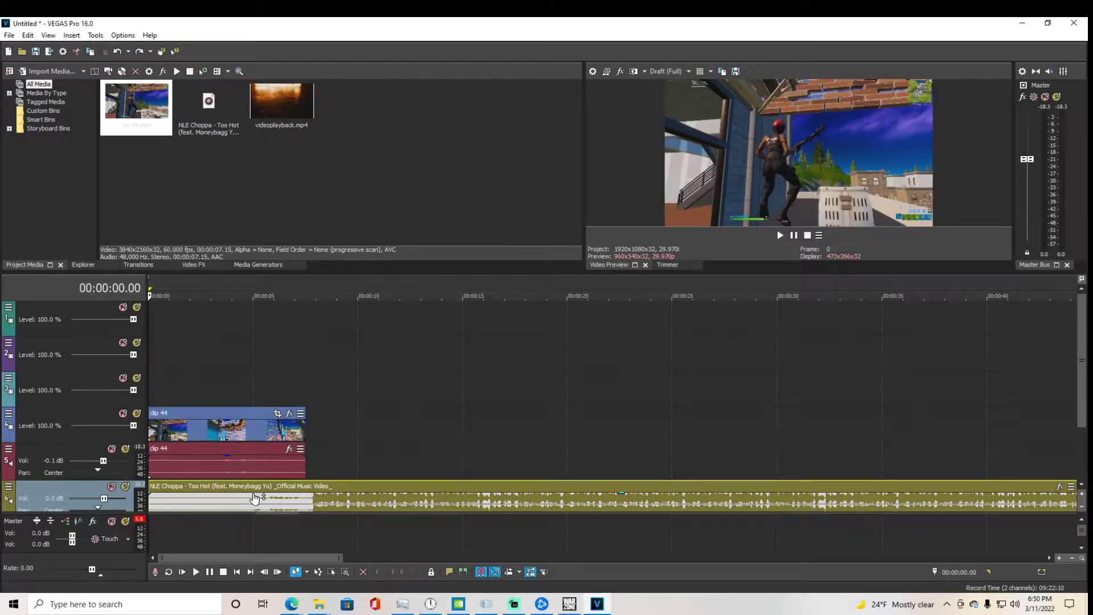
Step: Split the Too Hot song at 00:00:04.27, delete the part before the cut and shift the rest to the timeline start
click(251, 497)
key(s)
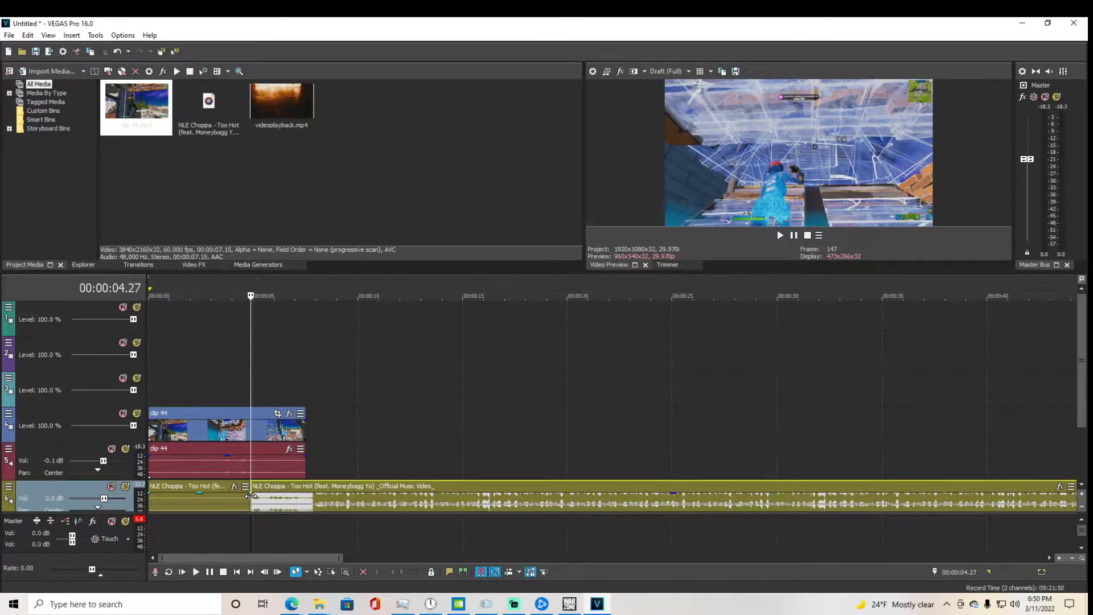
right_click(238, 508)
click(311, 298)
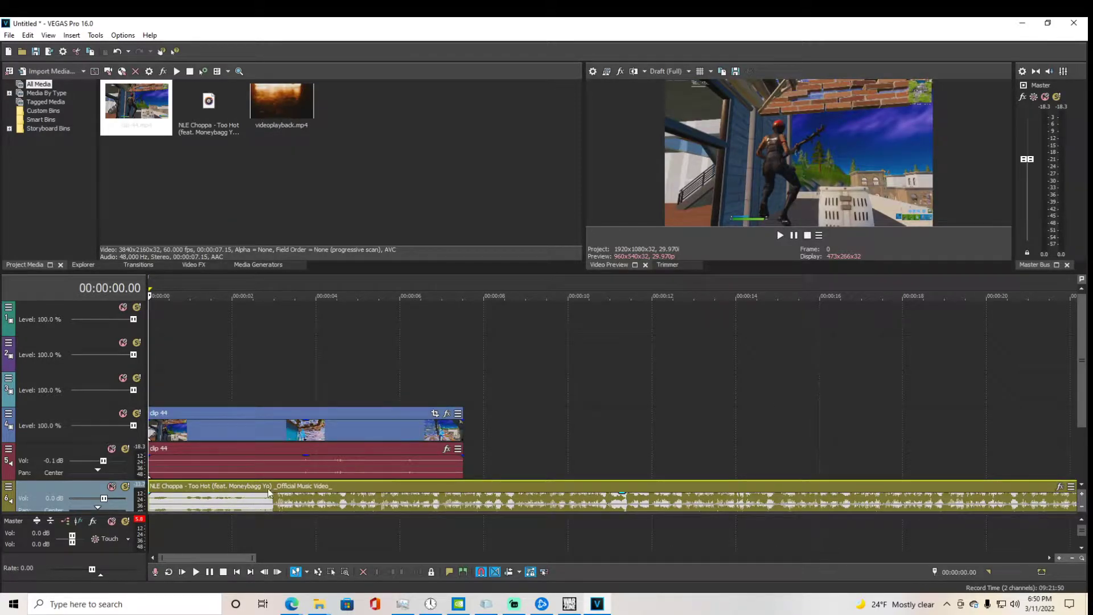
scroll(734, 444, up, 2)
scroll(678, 441, down, 4)
scroll(675, 440, up, 2)
Step: Scrub clip 44 frame by frame around the shot at about 00:00:06.06
click(333, 462)
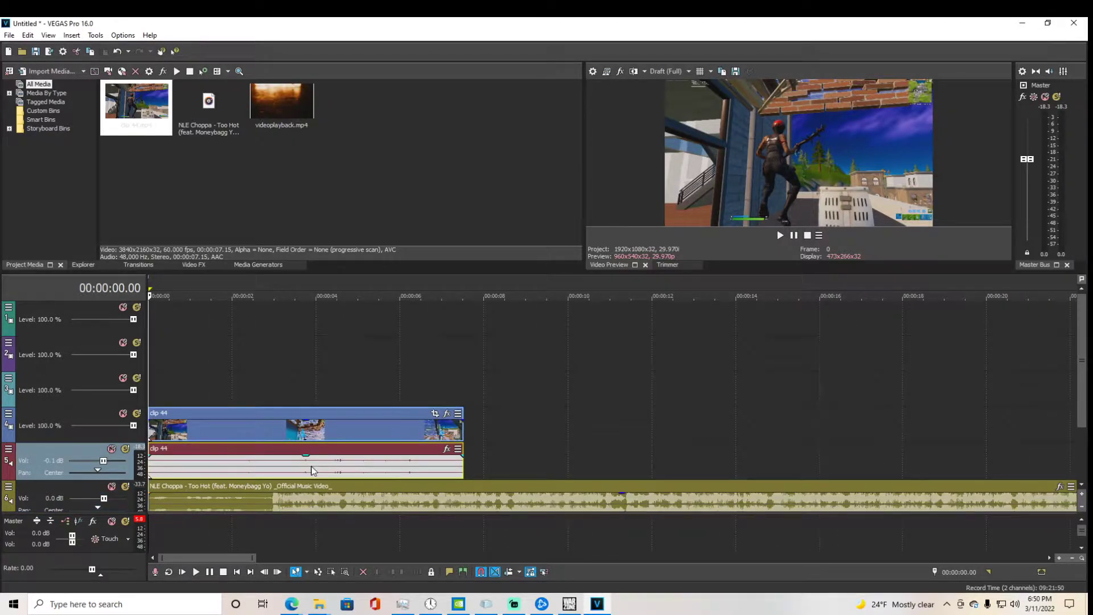
scroll(348, 470, up, 4)
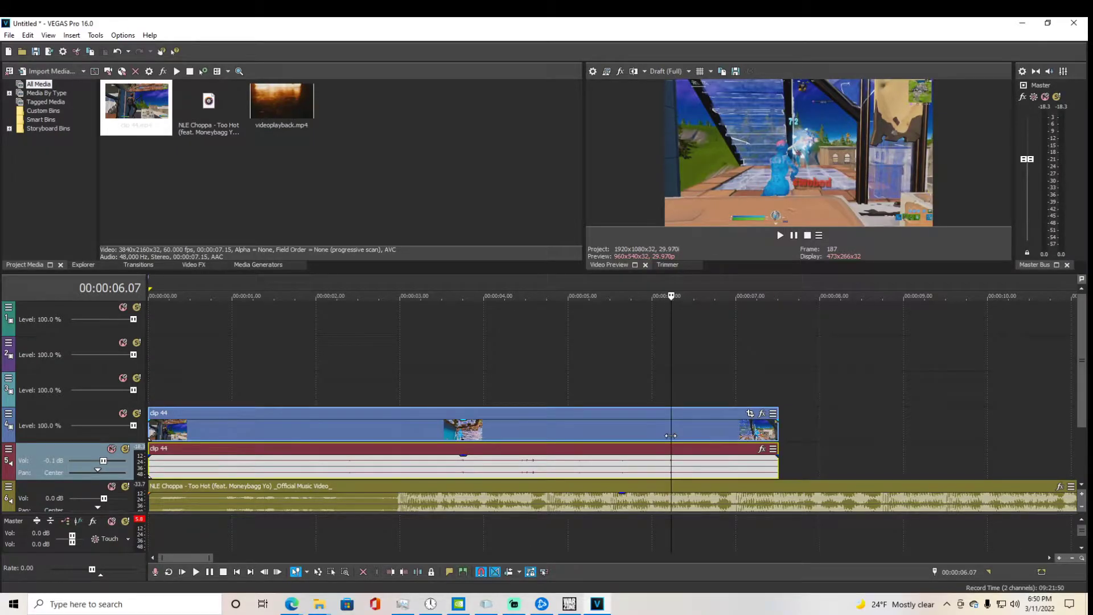
click(655, 462)
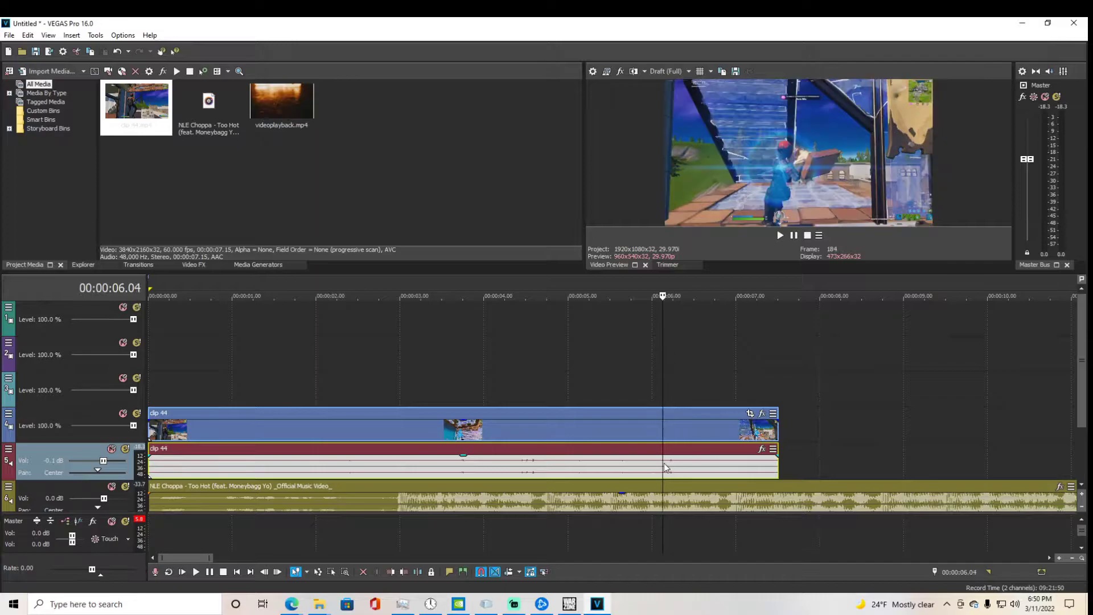
click(670, 463)
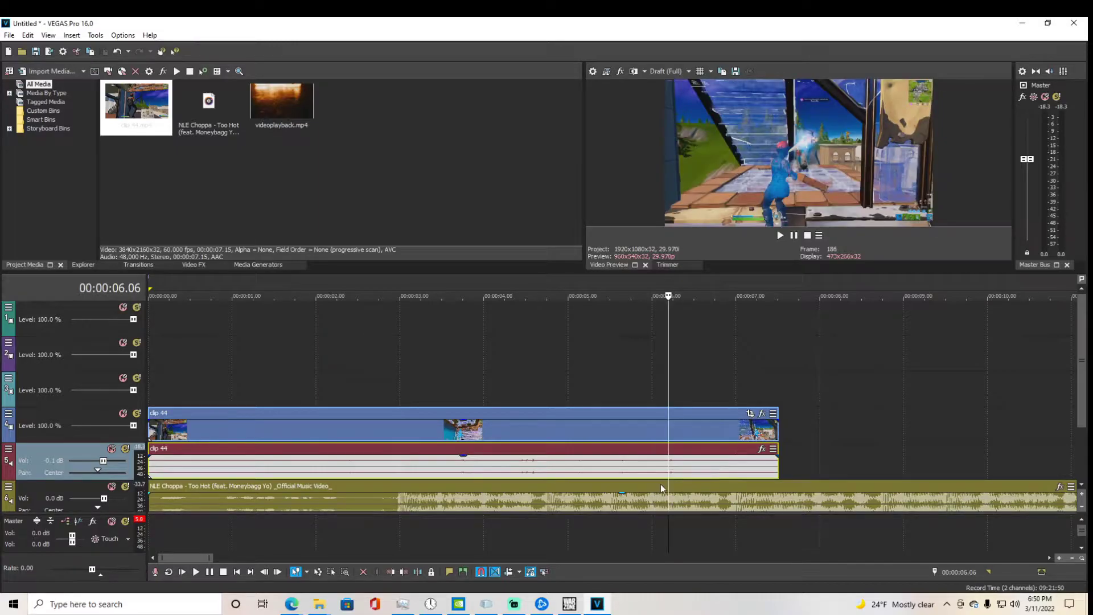
Step: Play clip 44 with the song from the start and place a marker near the clip's end at 00:00:06.28
scroll(663, 488, down, 4)
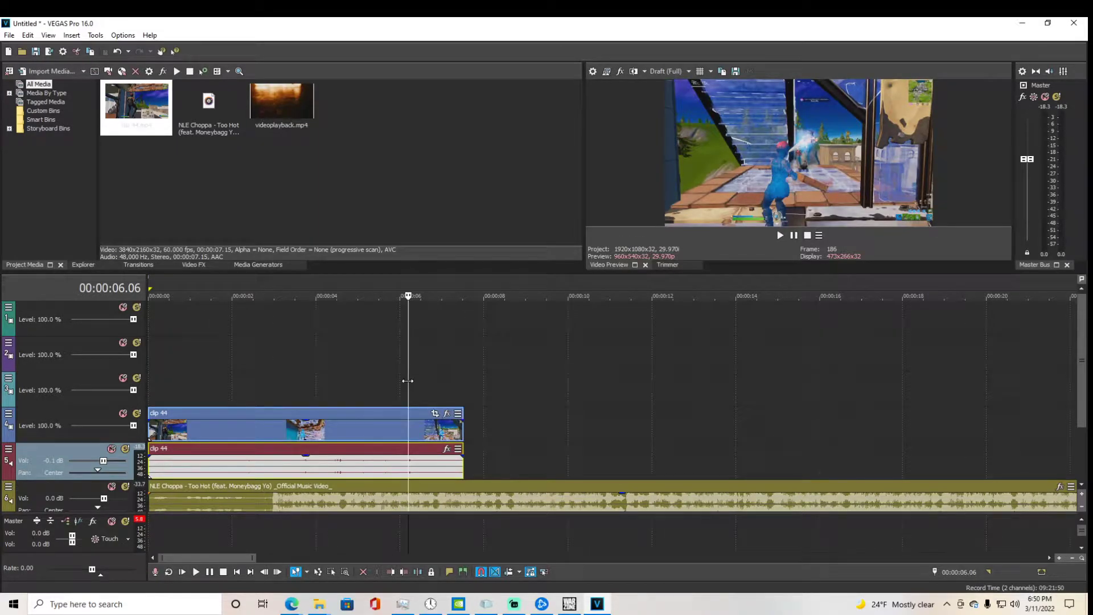
key(ctrl+Home)
key(space)
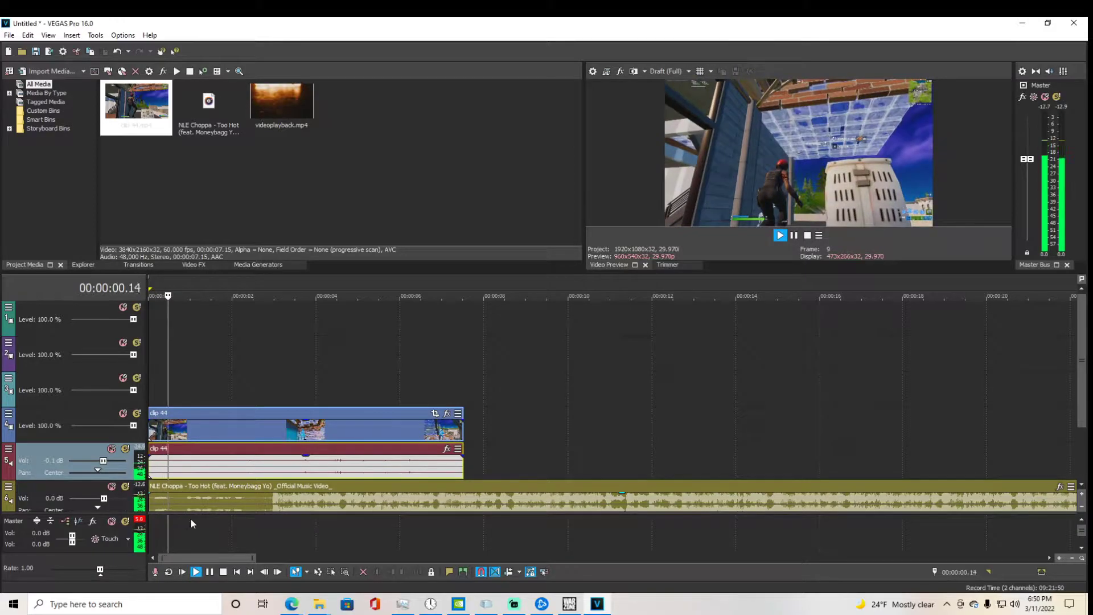
scroll(318, 487, up, 5)
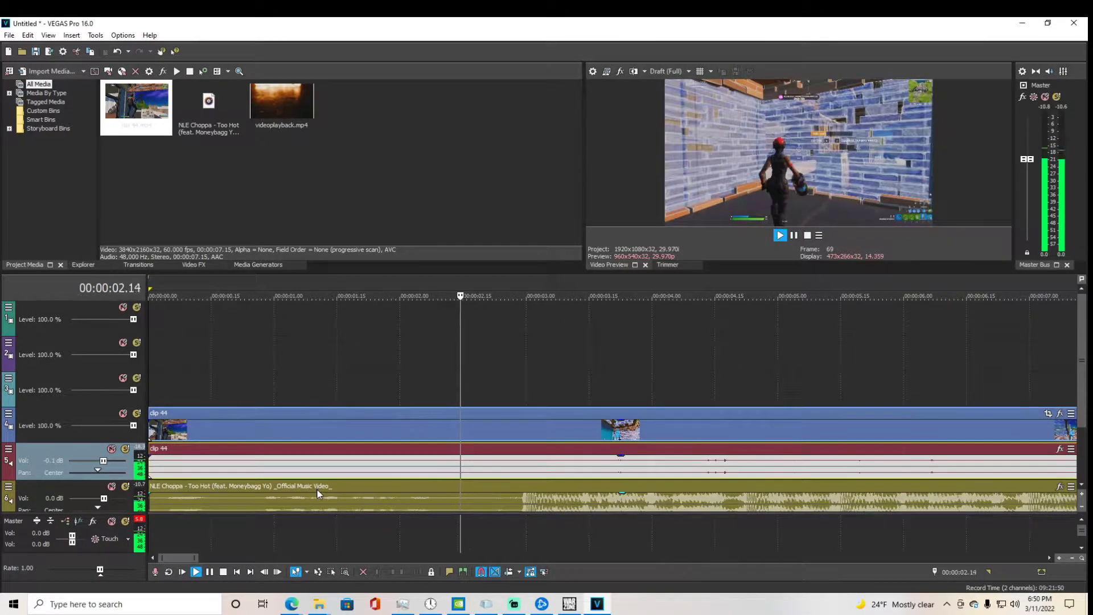
scroll(391, 443, down, 5)
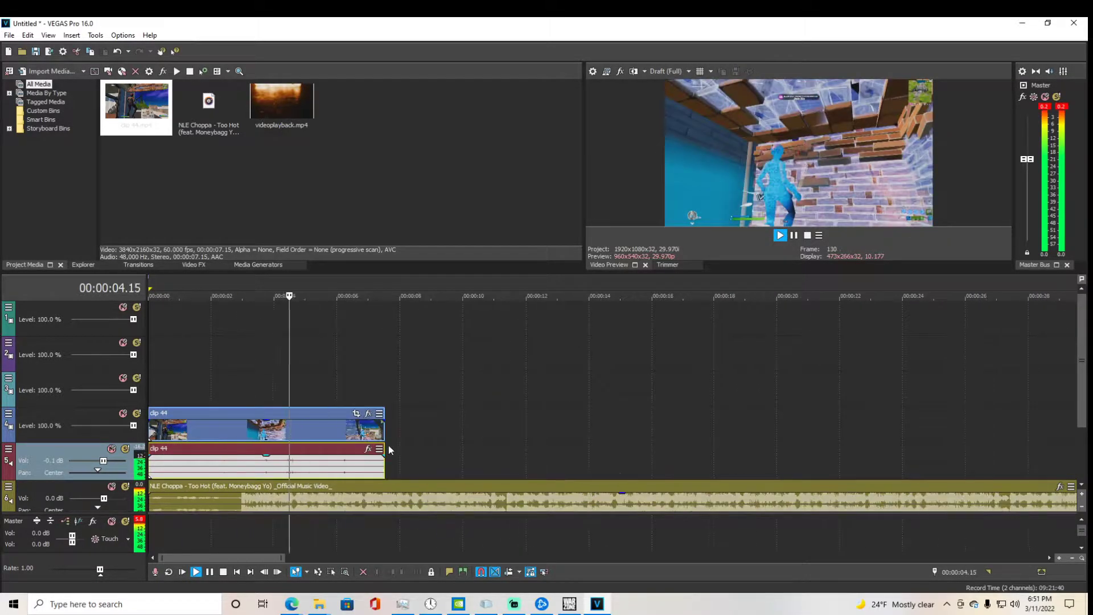
scroll(378, 451, up, 3)
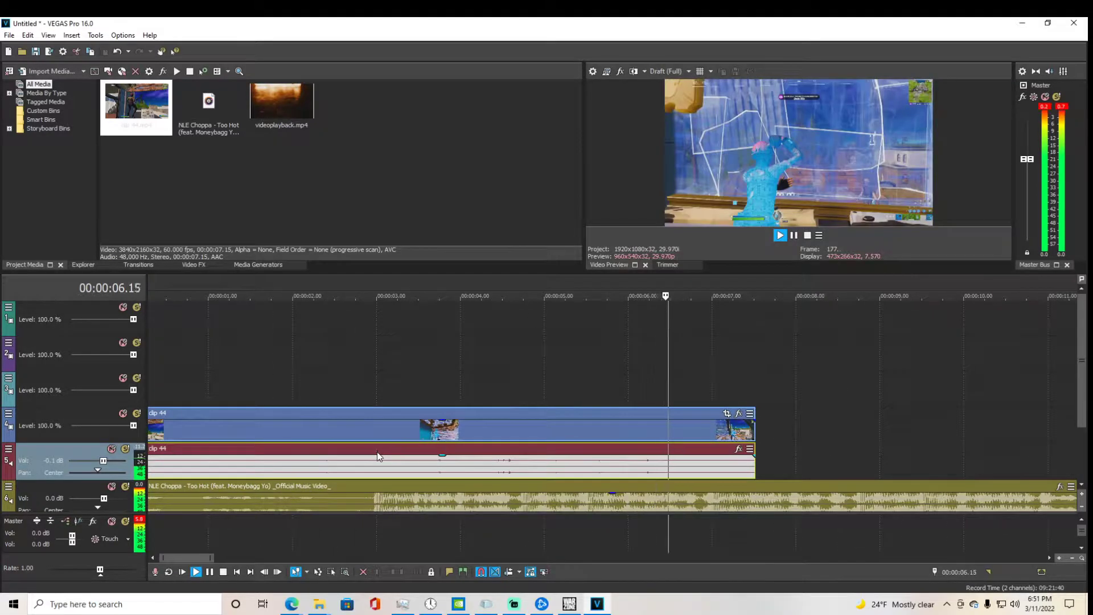
key(space)
scroll(697, 476, down, 2)
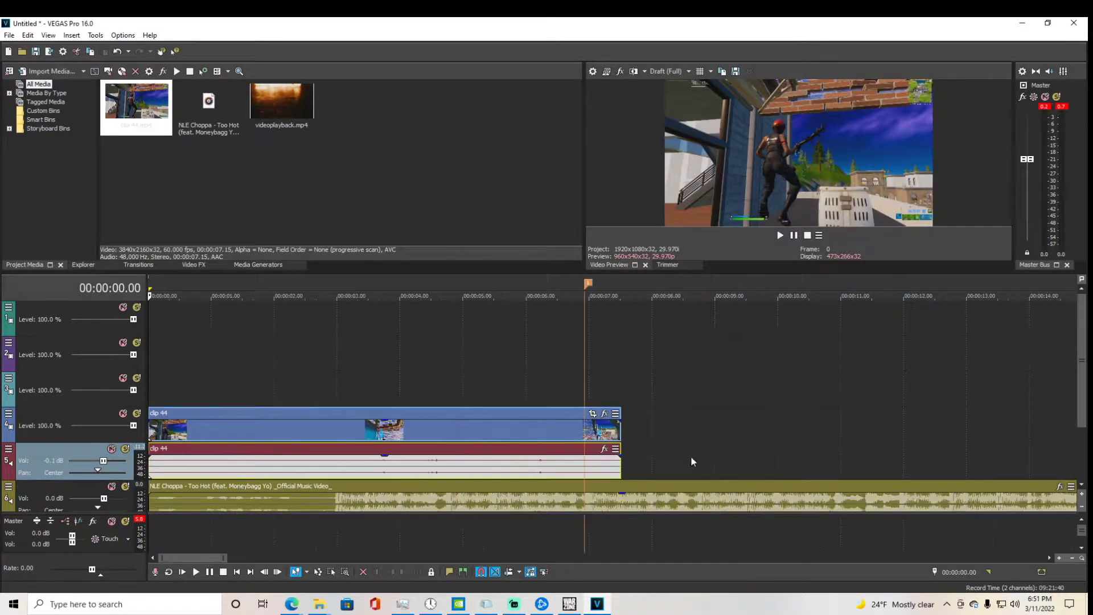
click(590, 286)
key(m)
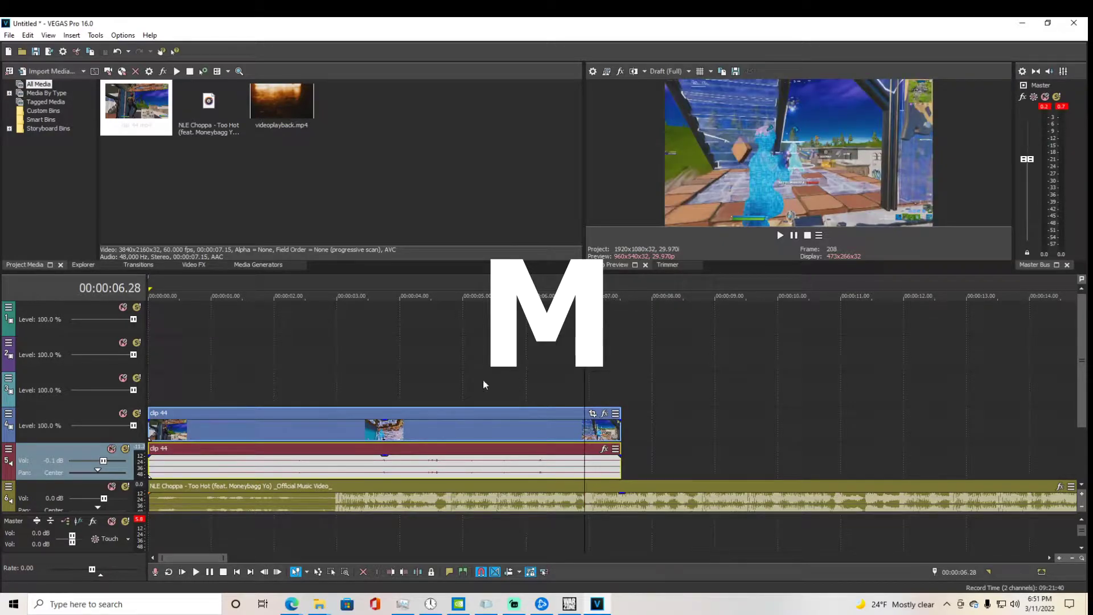
click(464, 371)
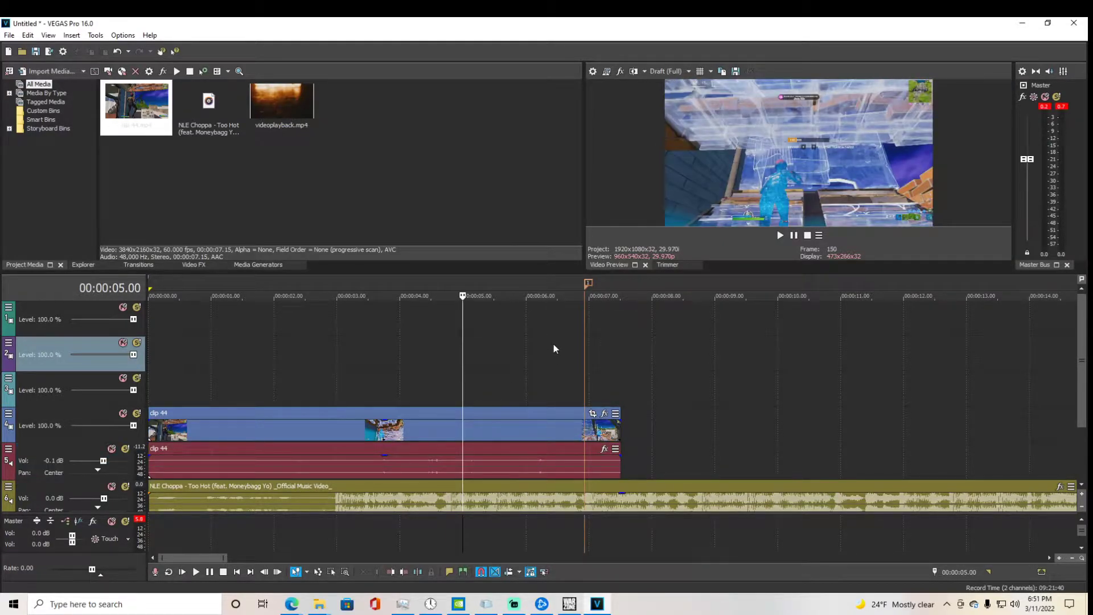
Step: Delete the marker at 00:00:06.28 and insert a new one at 00:00:06.27
right_click(589, 283)
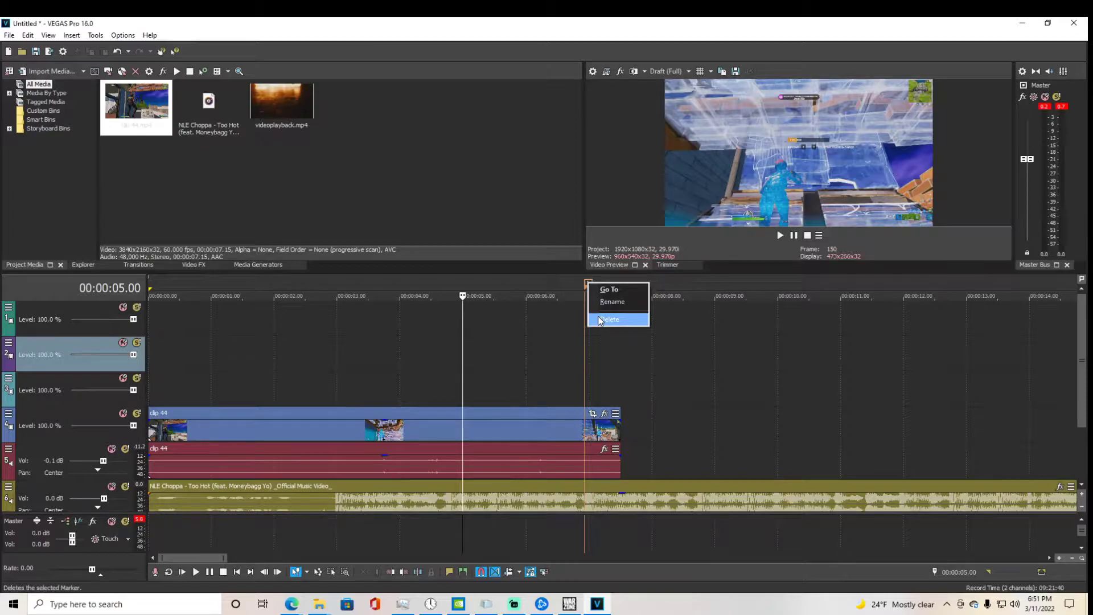
click(601, 320)
key(space)
click(490, 364)
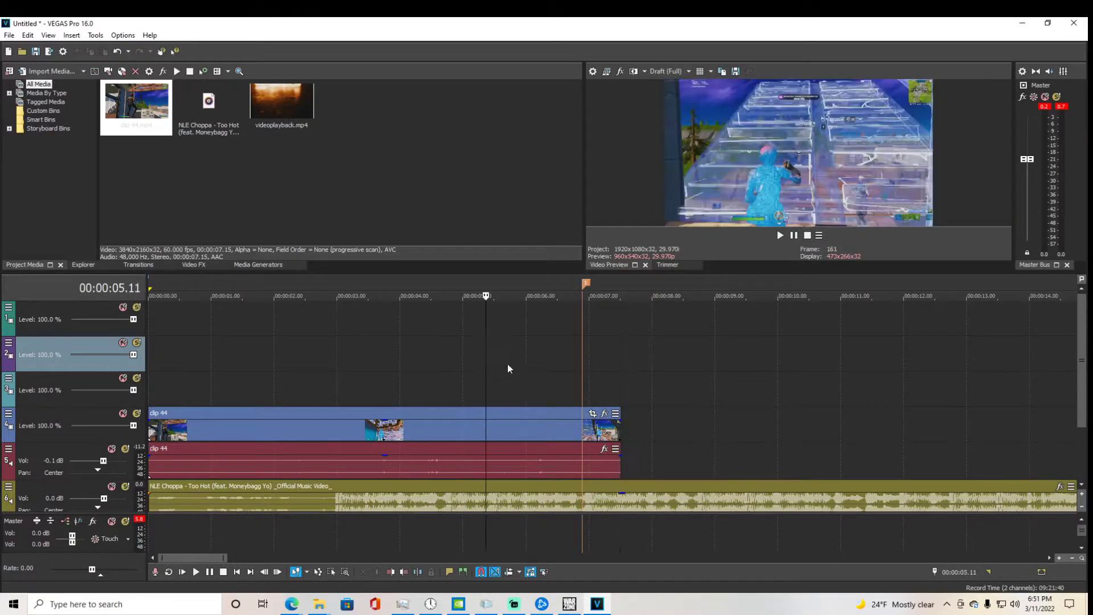
click(481, 374)
Step: Give the marker at 00:00:06.27 a trial name and delete the marker
click(587, 285)
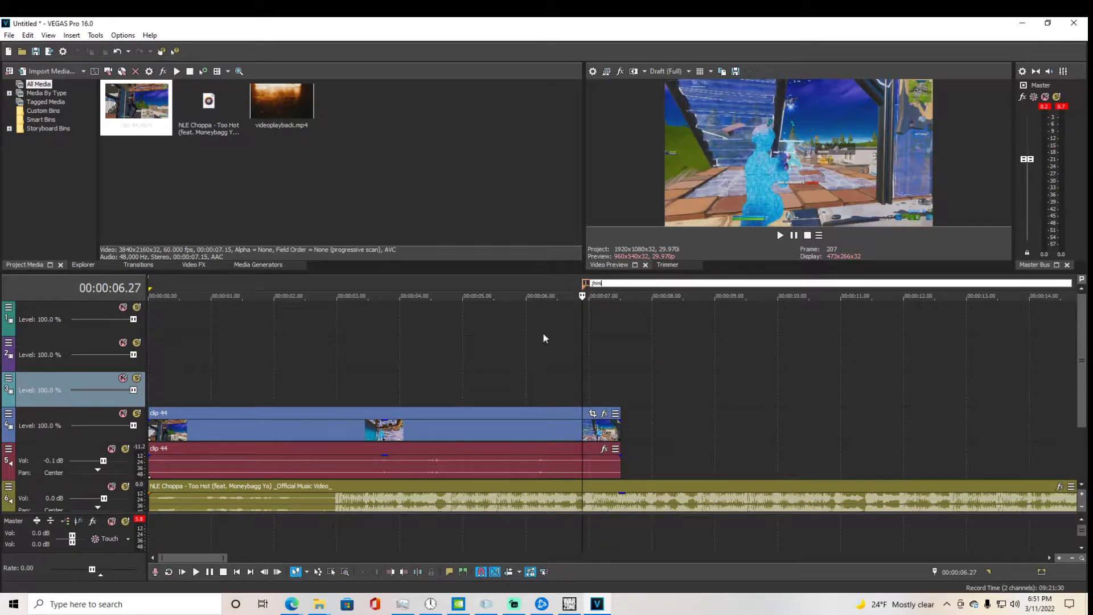
click(593, 314)
click(586, 314)
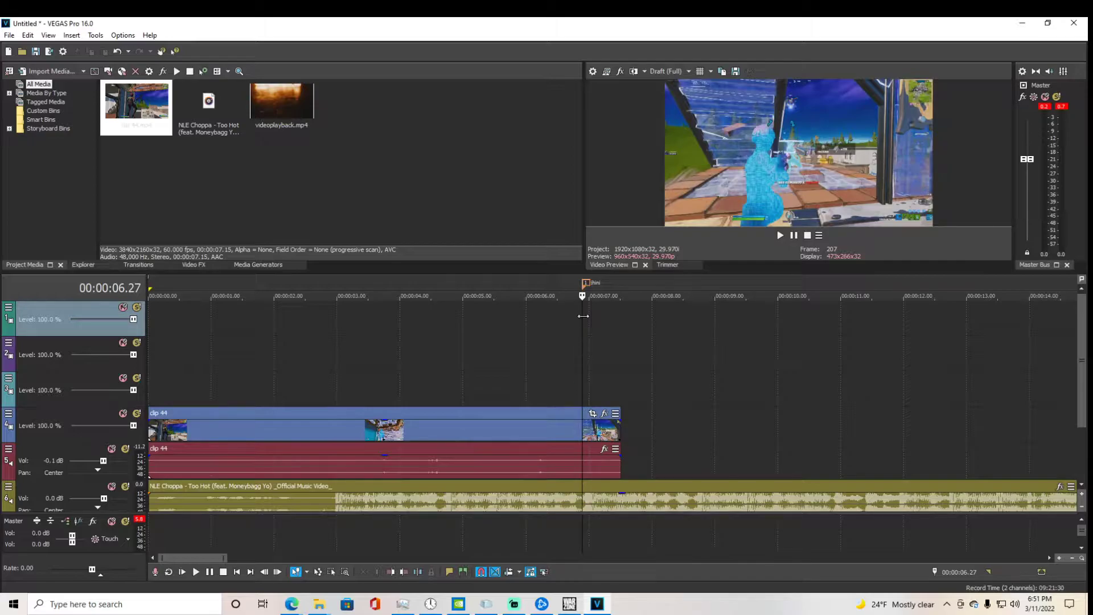
right_click(590, 285)
click(604, 312)
Step: Play the timeline from 00:00:02.16 and place a marker near the end of clip 44 at about 00:00:06.28
click(308, 394)
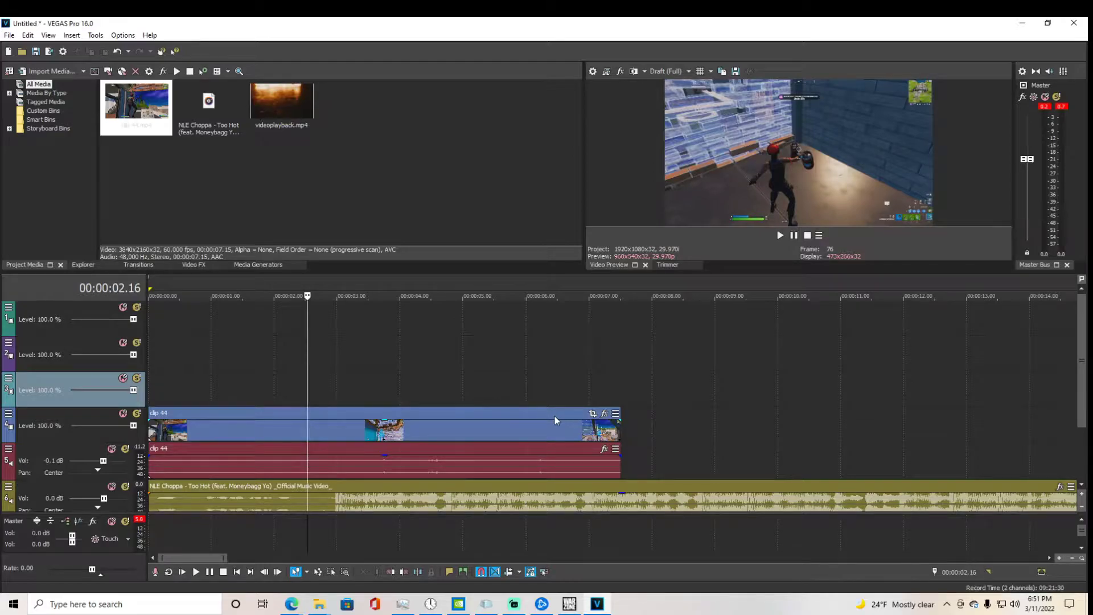
key(space)
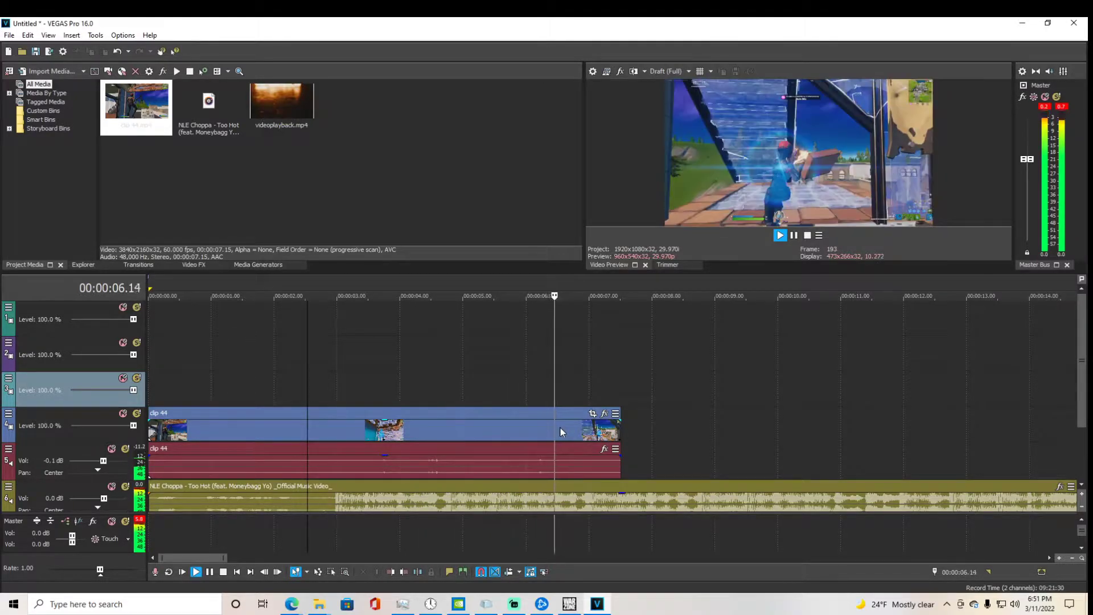
key(space)
click(585, 382)
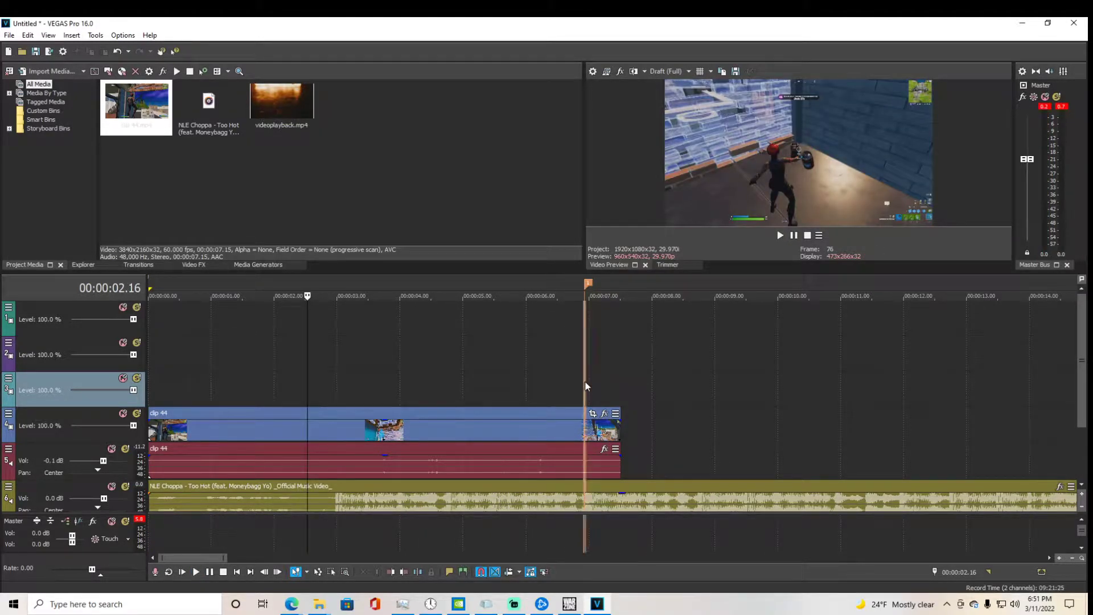
Step: Play from 00:00:06.13 to check the marker's position against the clip and the song
key(ctrl+a)
click(555, 399)
key(space)
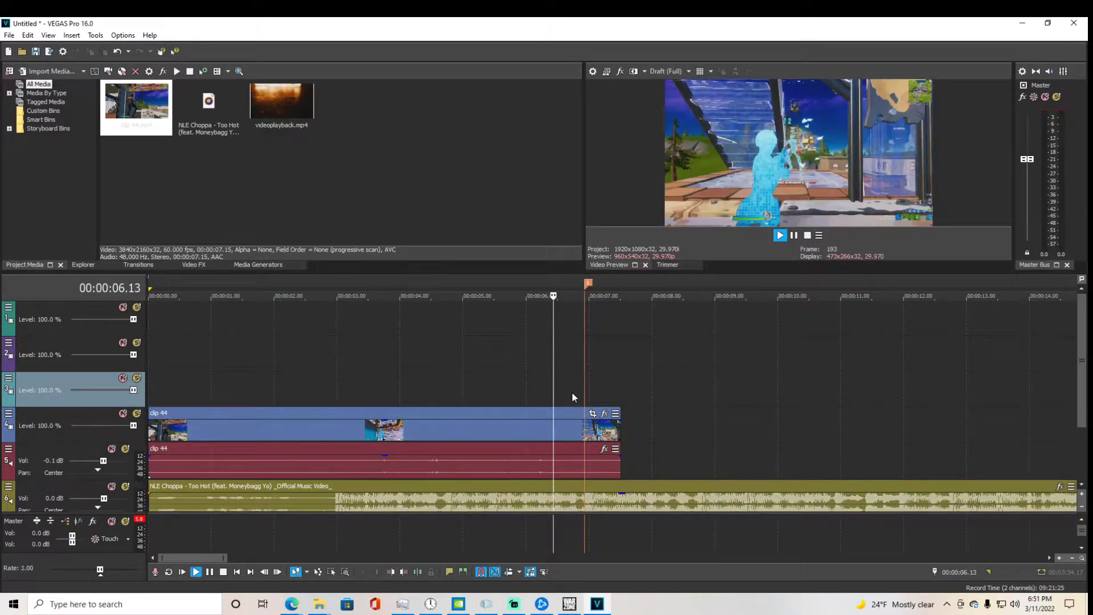
key(space)
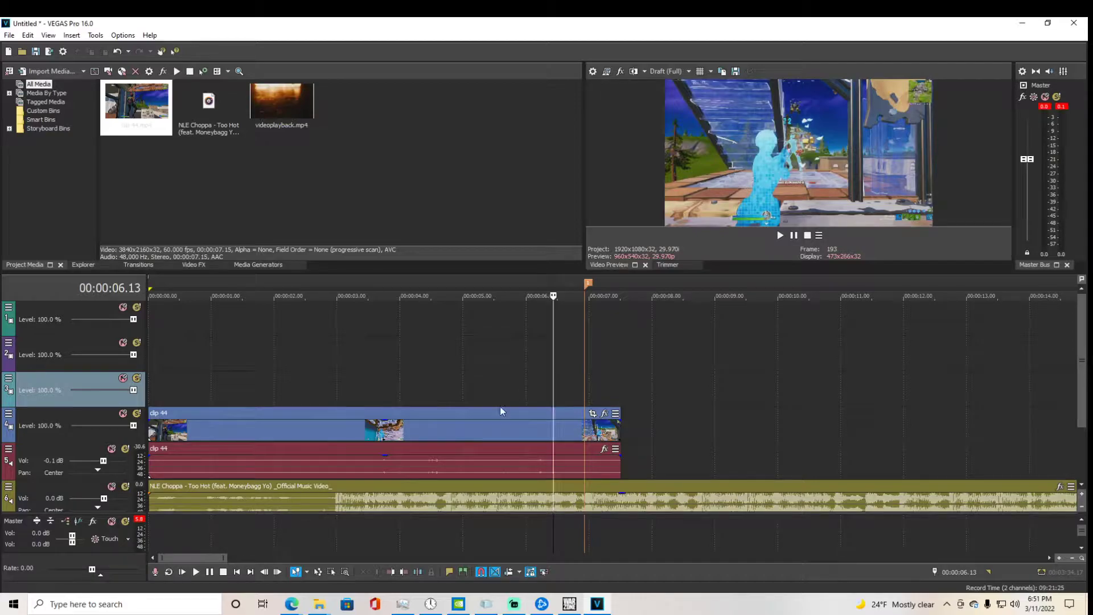
Step: Shift clip 44 and its audio later on the timeline by 22 frames, lining its shot up with the marker
click(588, 437)
click(540, 459)
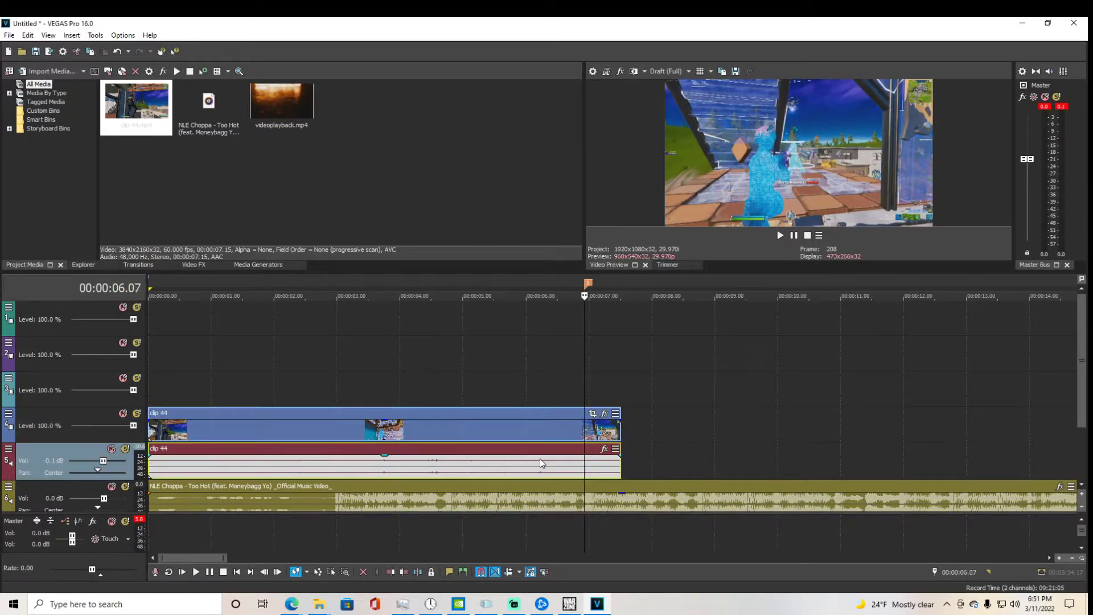
drag(467, 436, 512, 430)
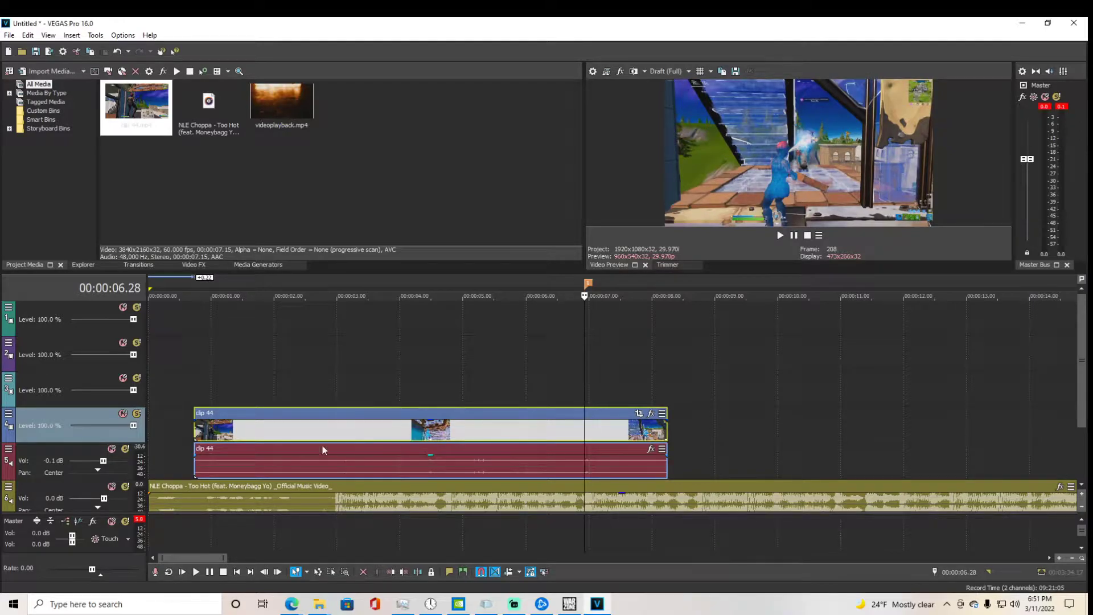
Step: Add a fade-in of about 0.7 seconds to the start of clip 44 and play the timeline from the beginning
click(151, 384)
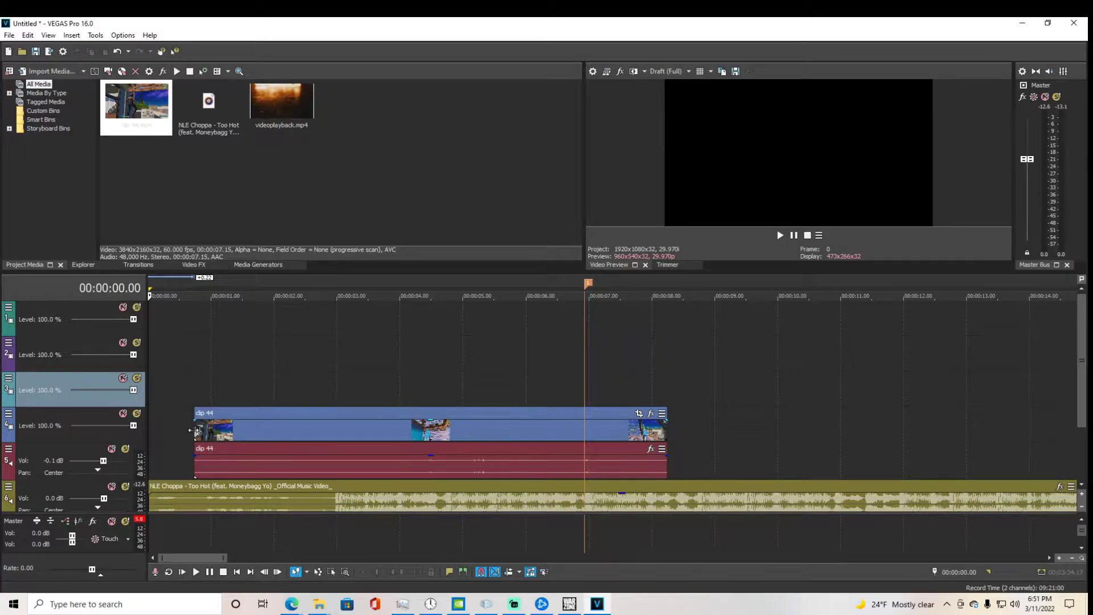
scroll(192, 430, up, 2)
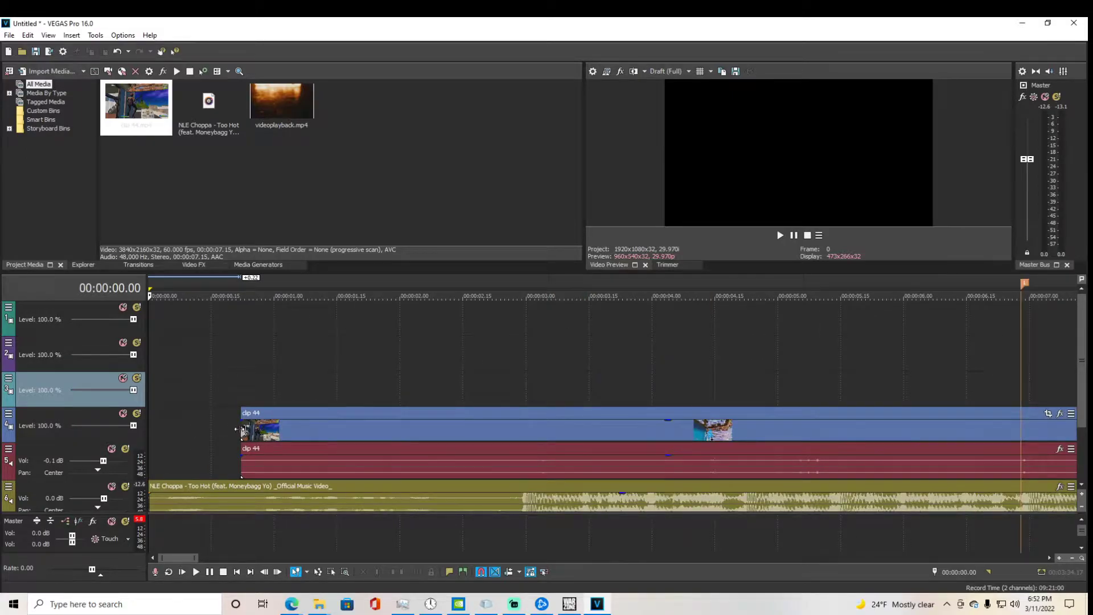
scroll(238, 422, down, 2)
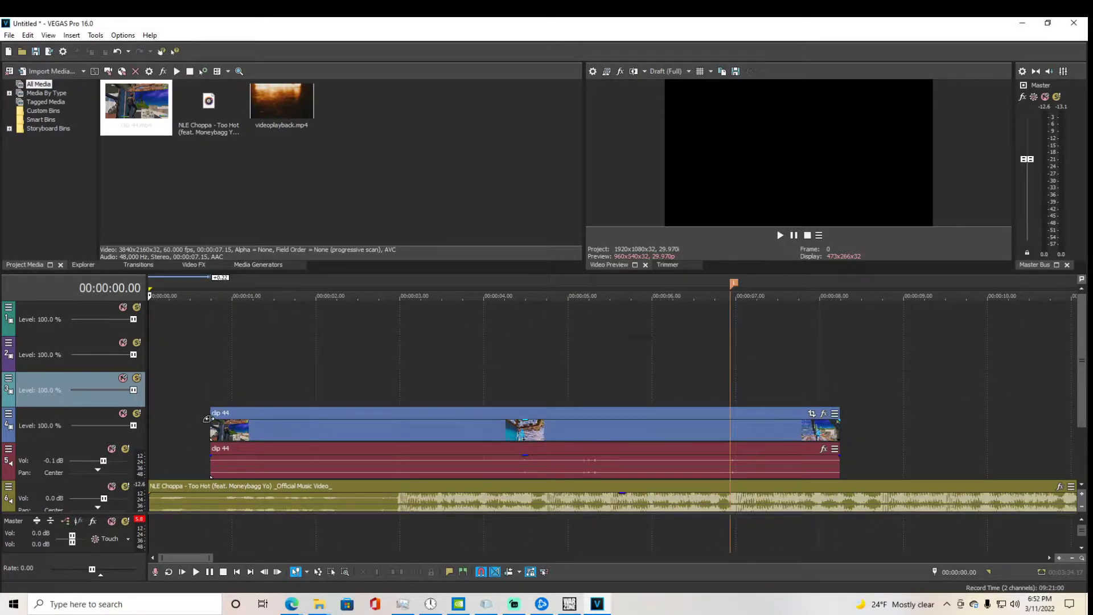
click(208, 419)
scroll(231, 372, down, 3)
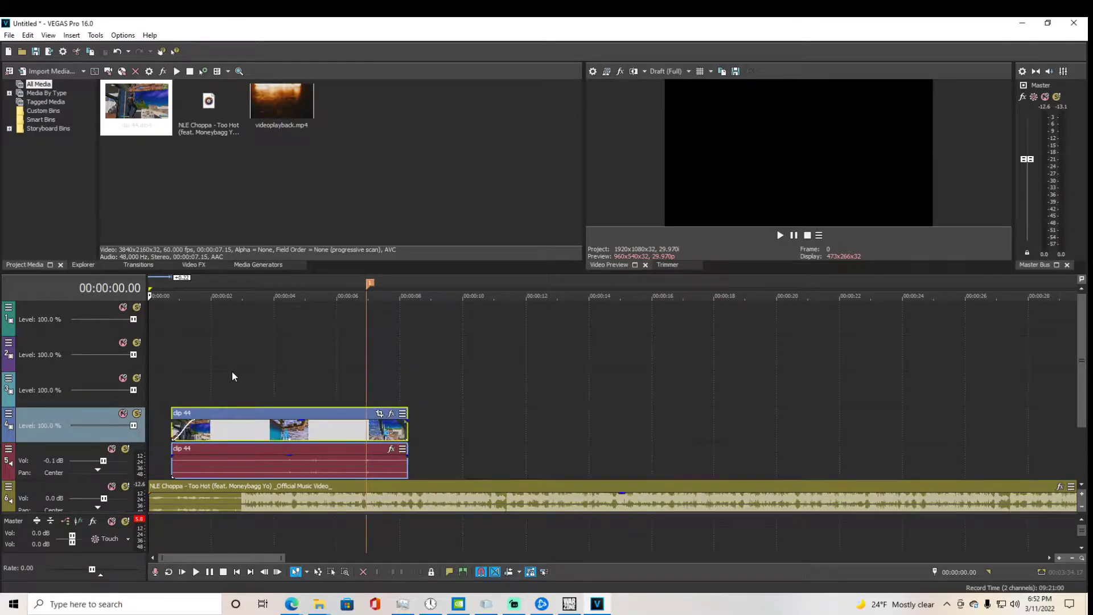
key(space)
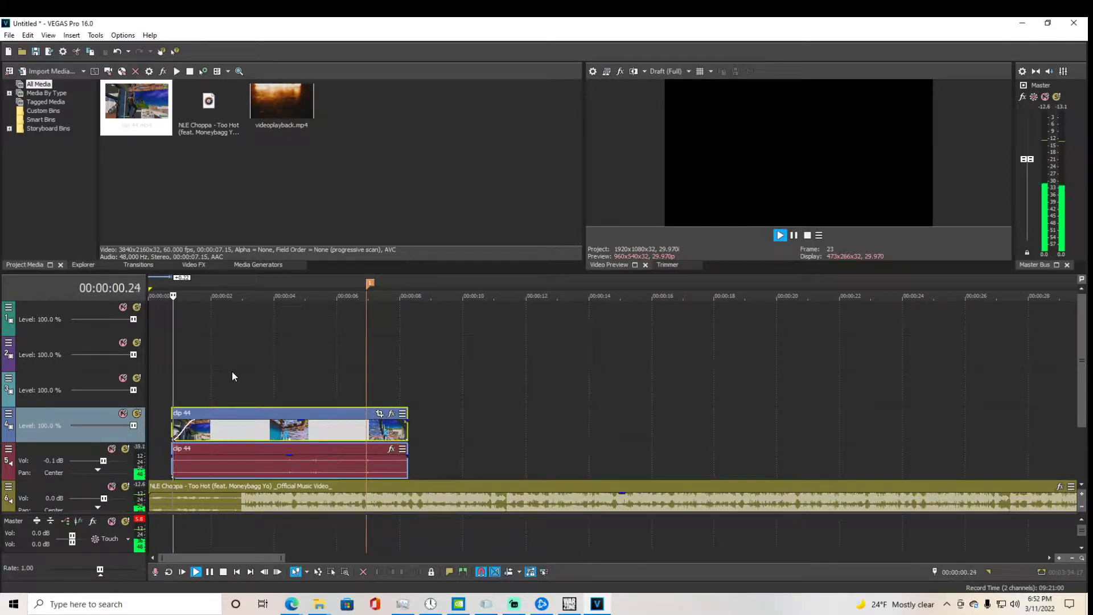
Step: Set the video preview quality to Draft (Half)
click(663, 71)
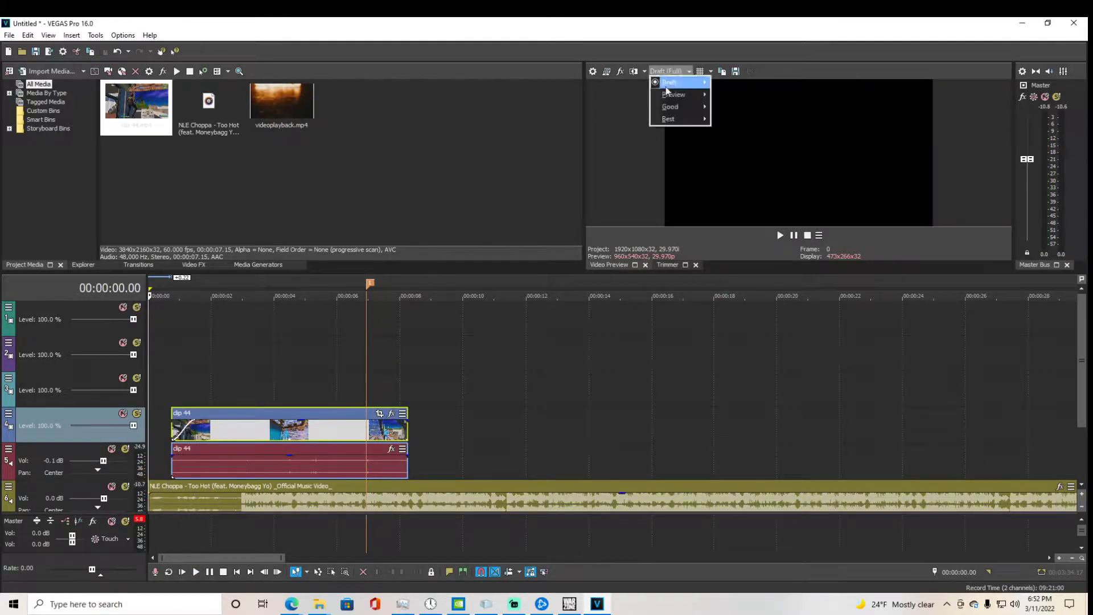
mouse_move(669, 82)
click(731, 106)
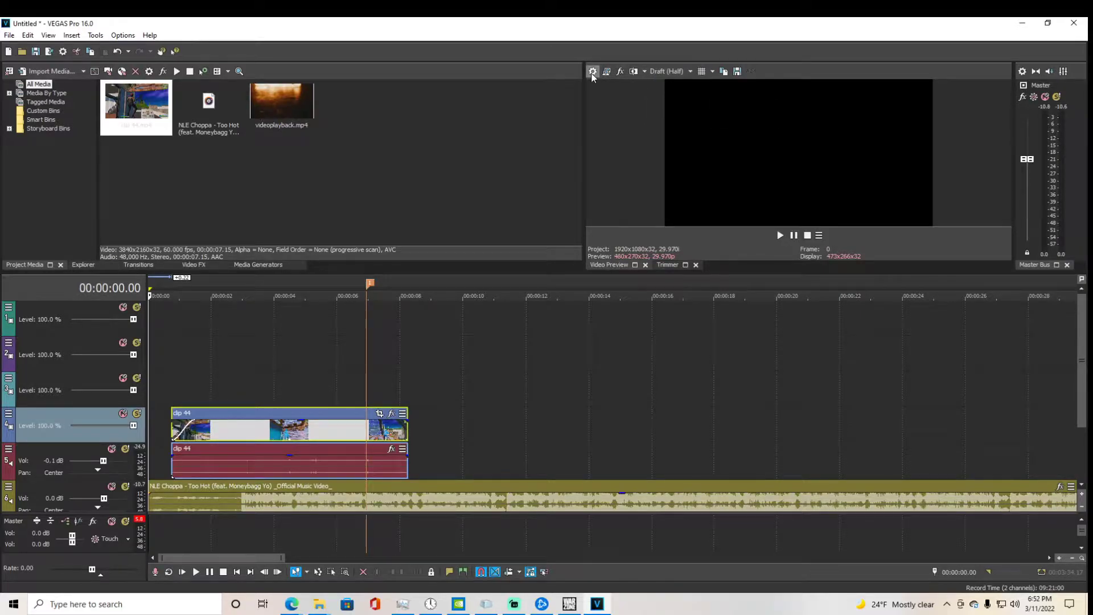
click(683, 72)
mouse_move(682, 82)
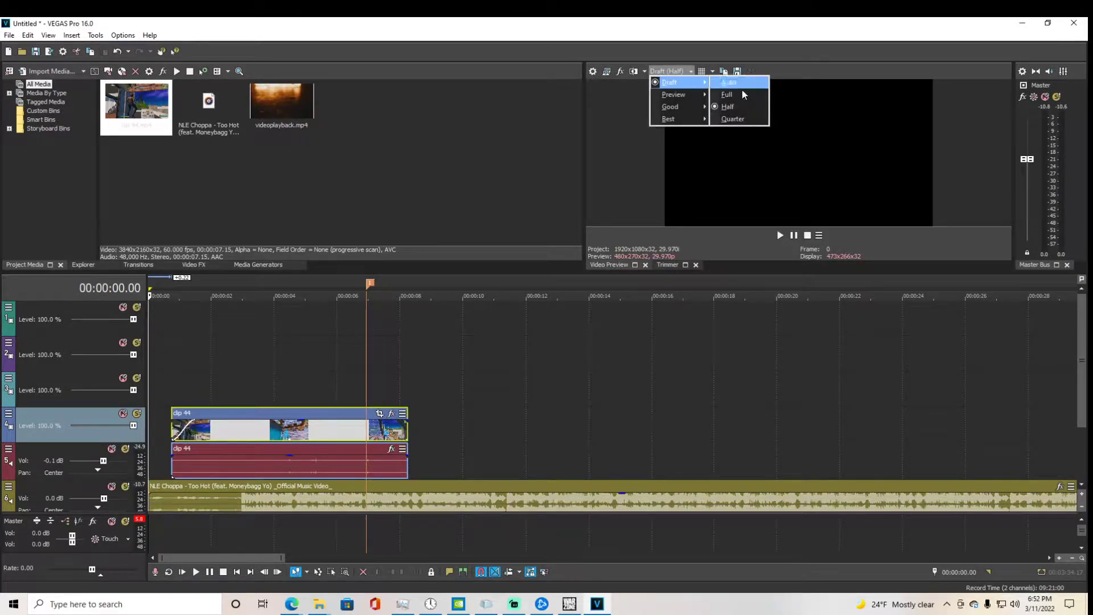
click(673, 57)
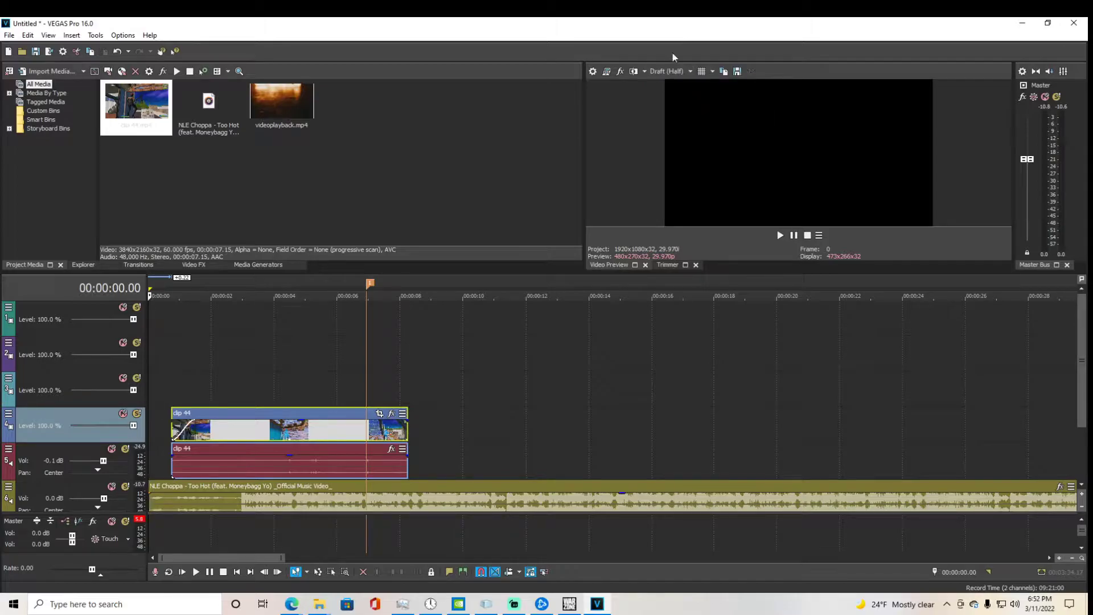
Step: Set the project's resample mode to Disable resample and its frame rate to 59.940 (Double NTSC), and apply the properties
click(590, 72)
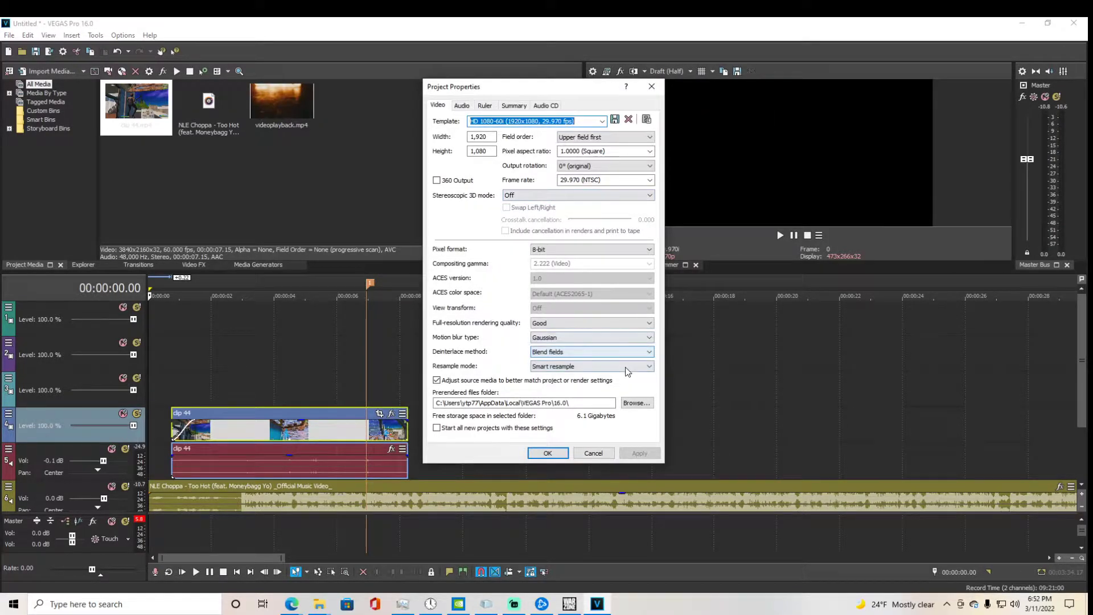
click(604, 366)
click(612, 392)
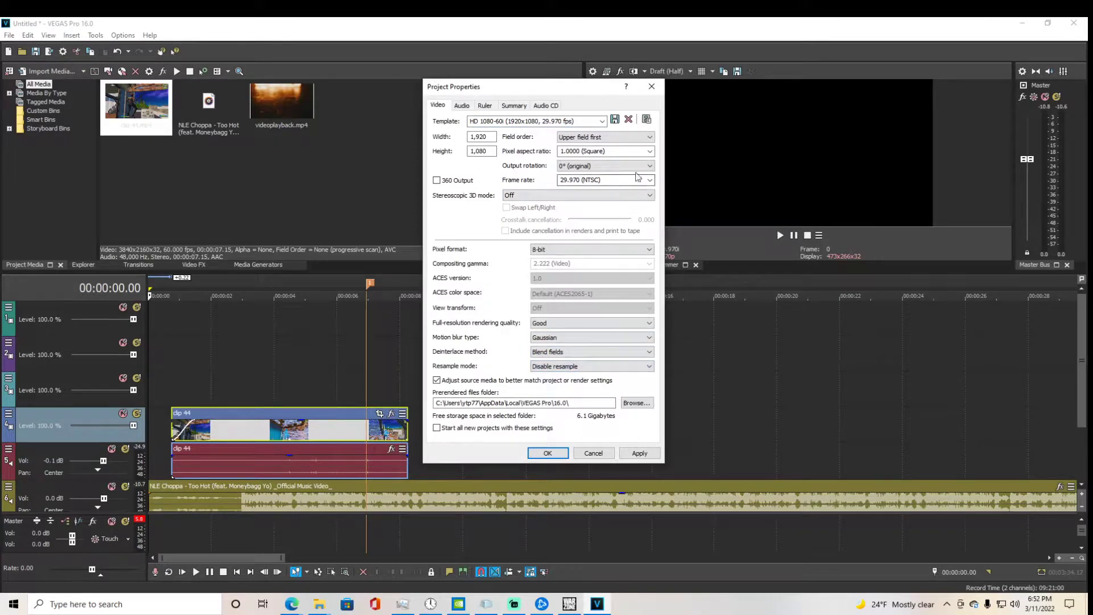
click(650, 181)
click(591, 256)
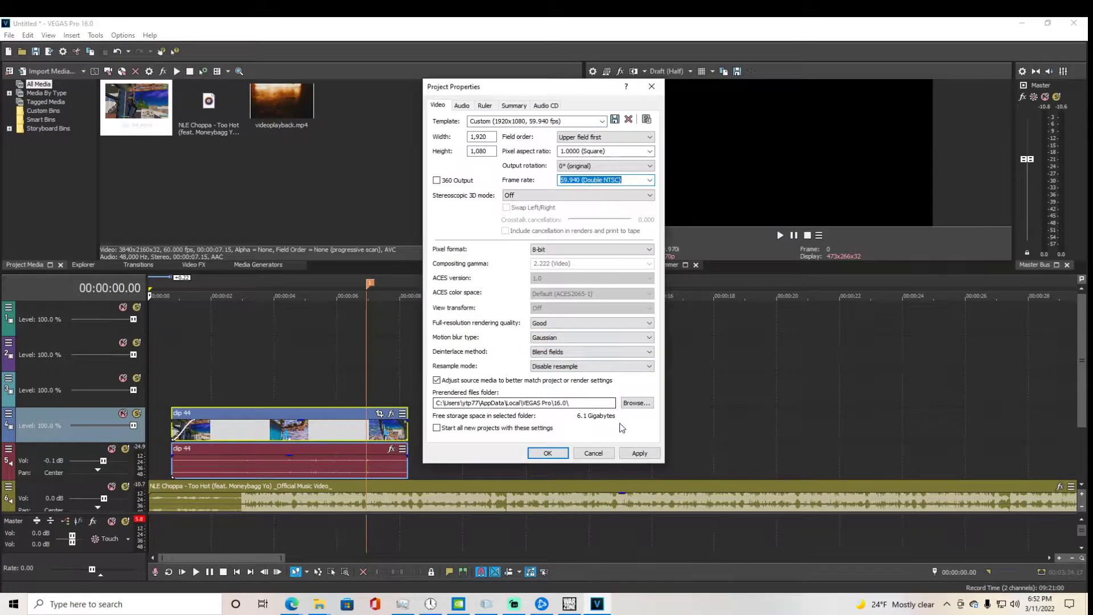
click(638, 454)
click(548, 453)
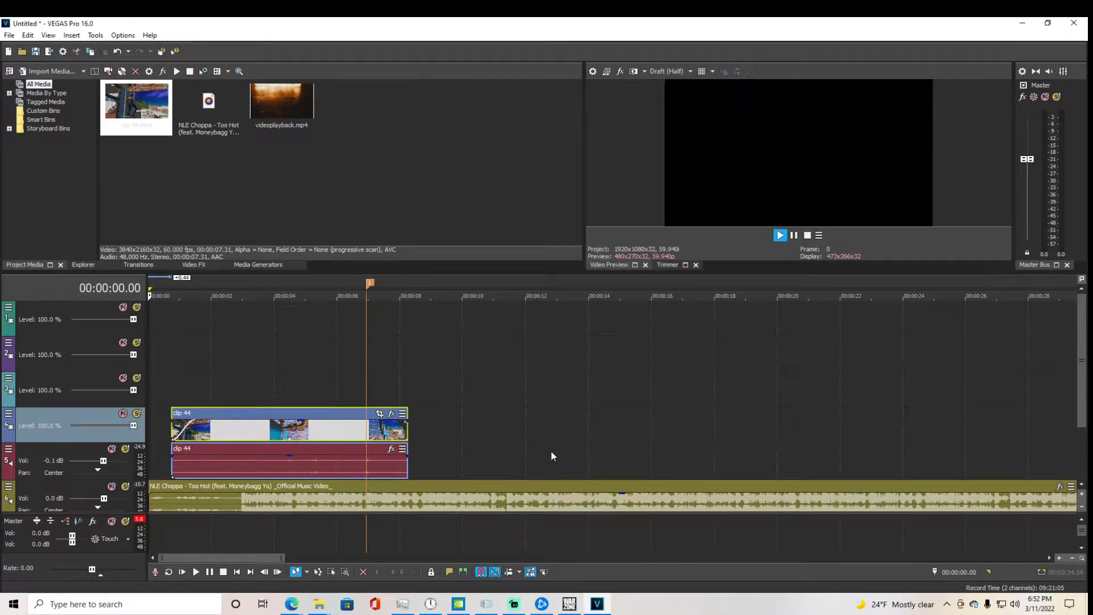
Step: Place the SpasImpactSwoosh sound effect on its own audio track below clip 44's audio, aligning its loudest point with the marker at 00:00:06.56
click(301, 405)
key(space)
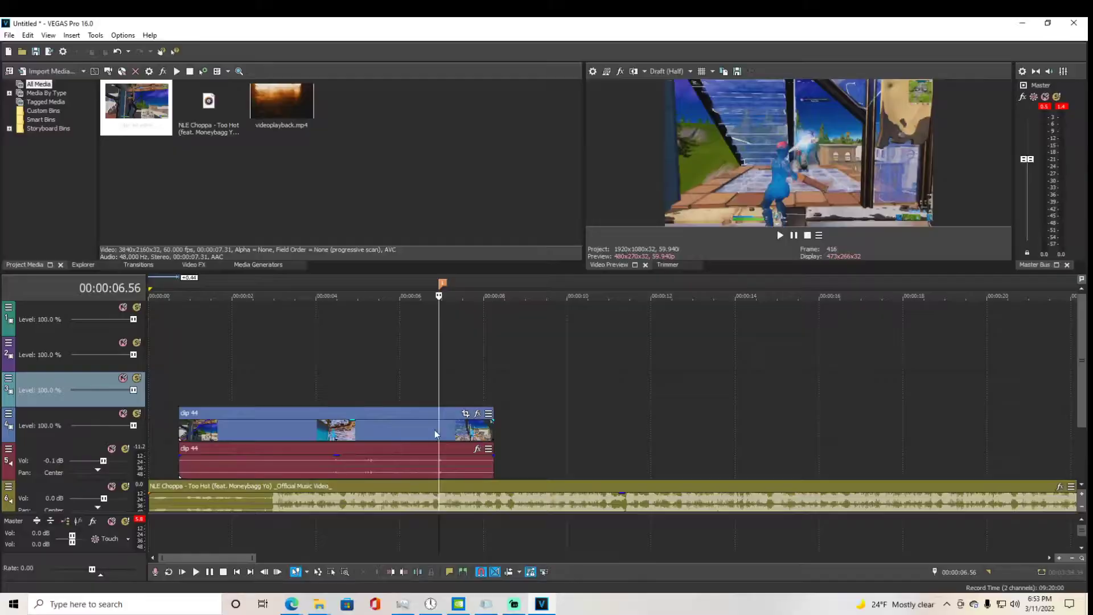
drag(435, 434, 416, 421)
drag(396, 382, 426, 427)
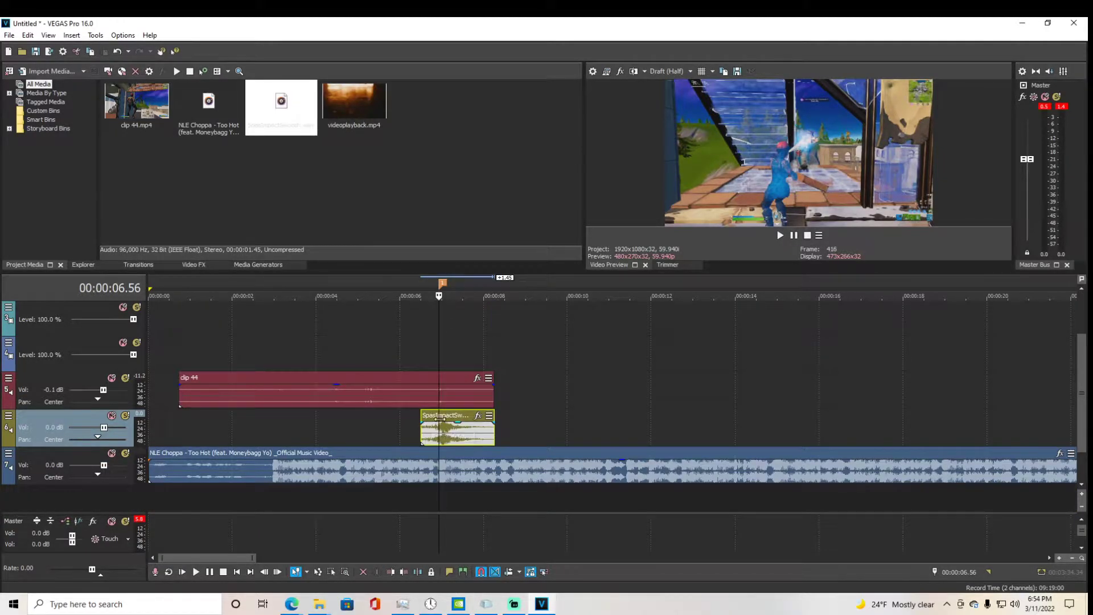
scroll(461, 432, up, 4)
scroll(612, 469, down, 5)
scroll(600, 447, up, 2)
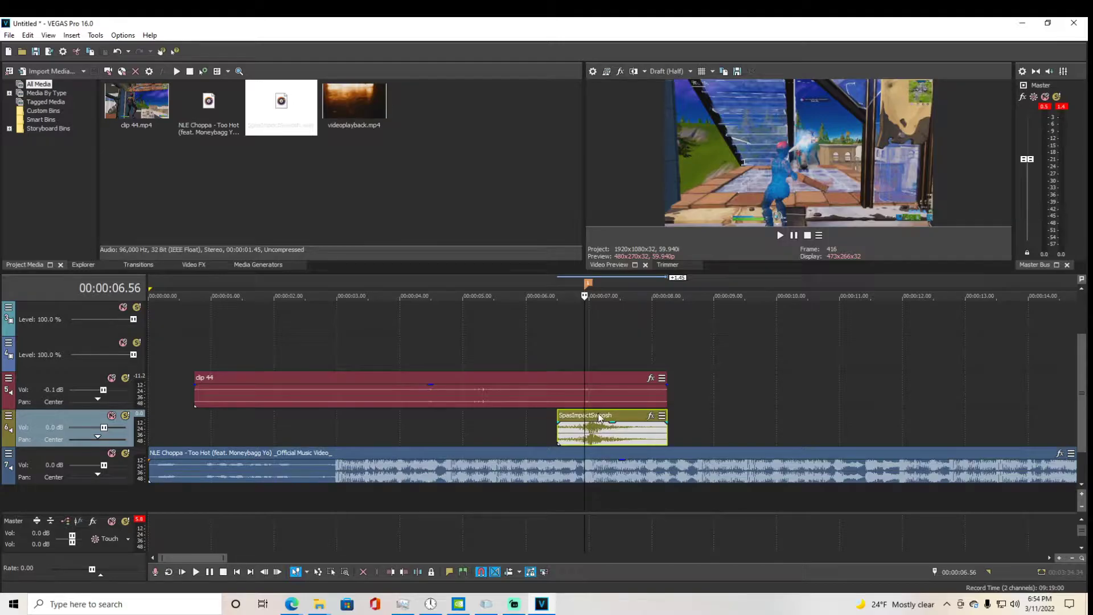
drag(598, 418, 594, 417)
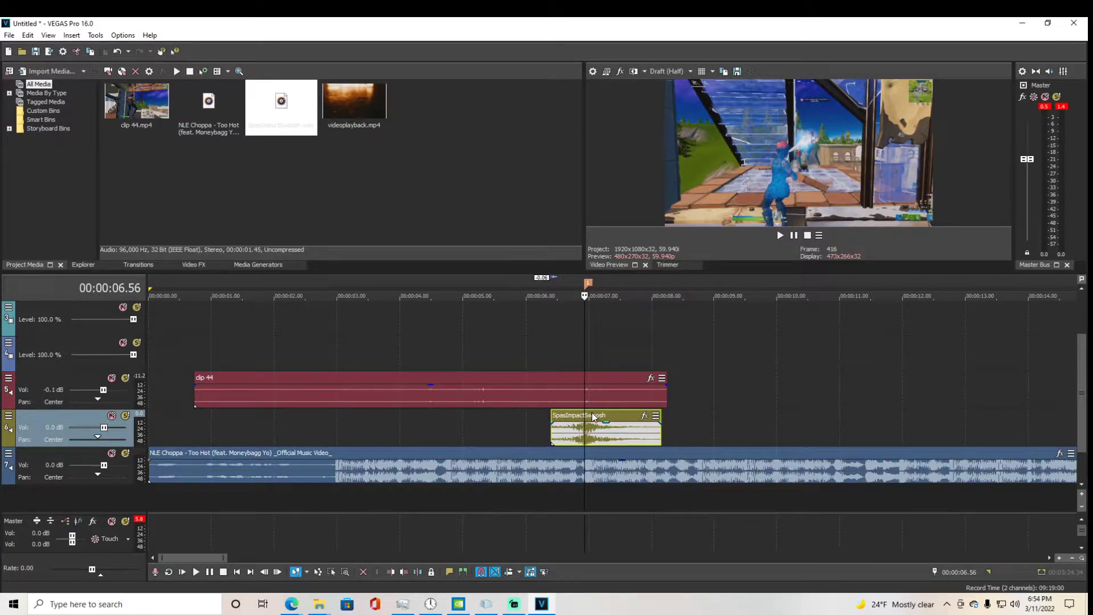
Step: Play from 00:00:05.42 to check the swoosh sound effect's timing against the shot and the song
click(508, 427)
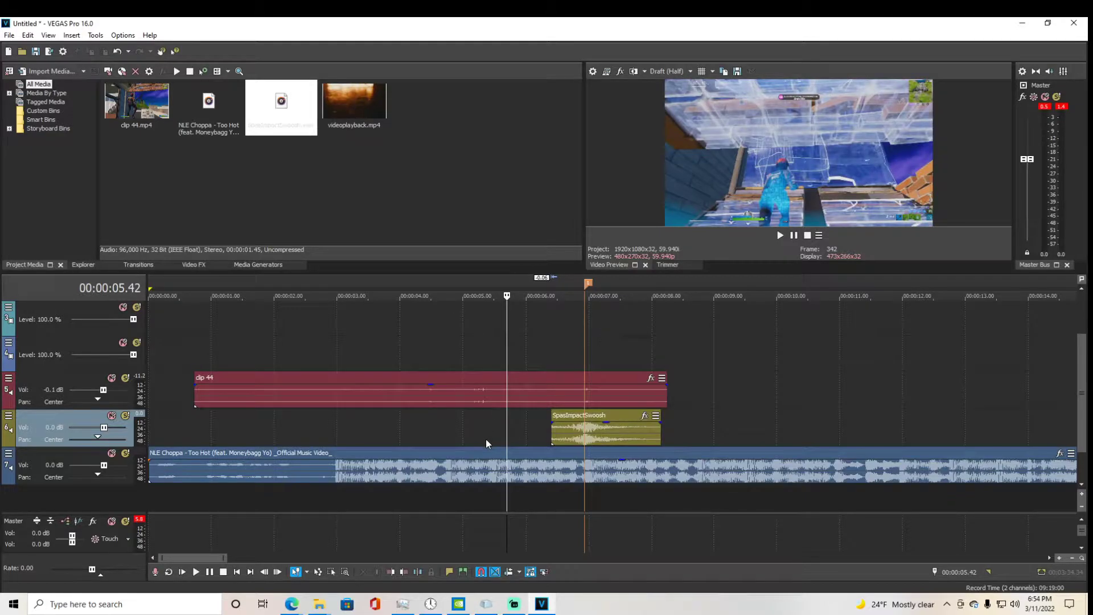
key(space)
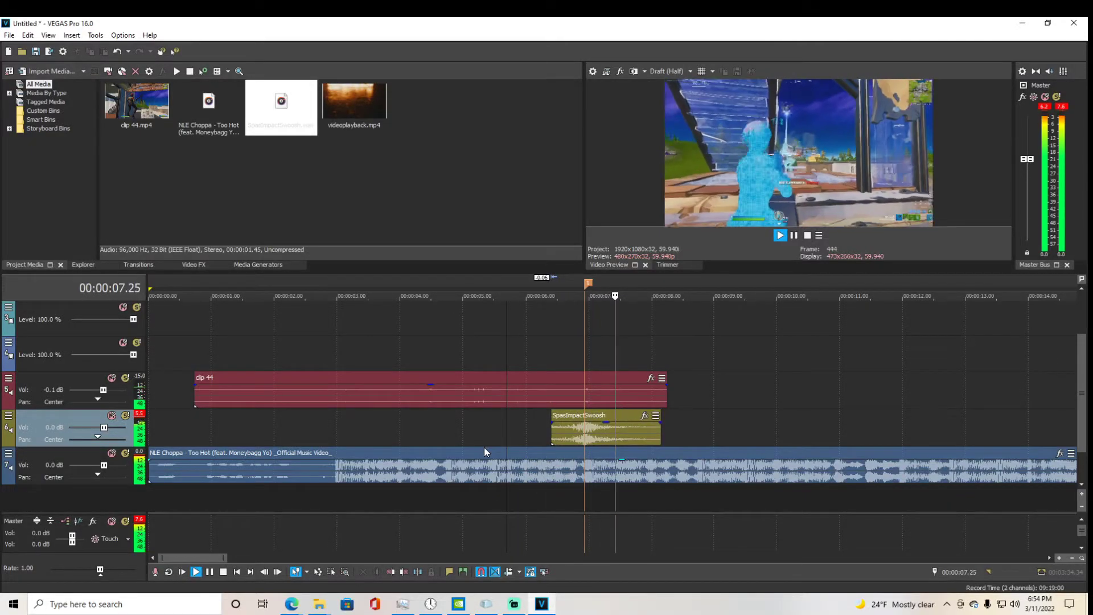
key(space)
scroll(557, 444, up, 2)
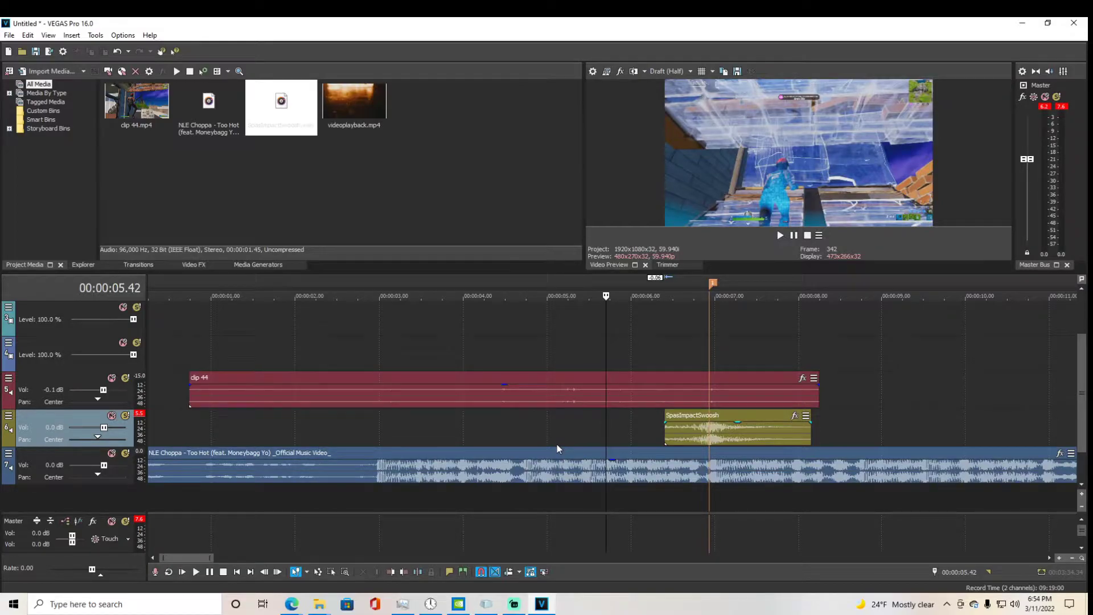
key(space)
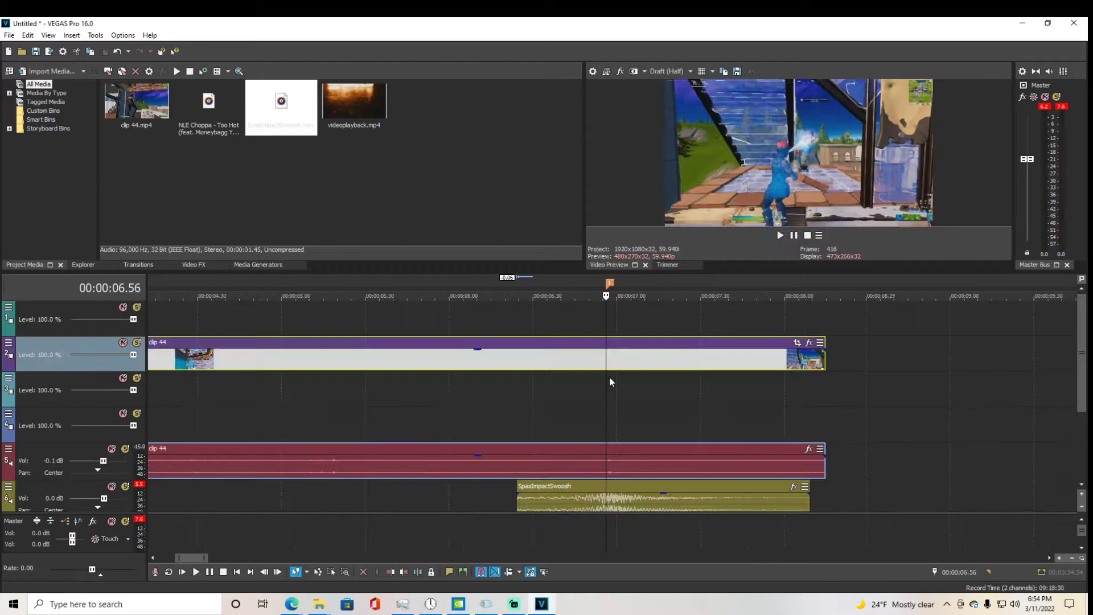
Step: Split clip 44 at 00:00:06.56 and move the first part back 44 frames to the start of the timeline
key(s)
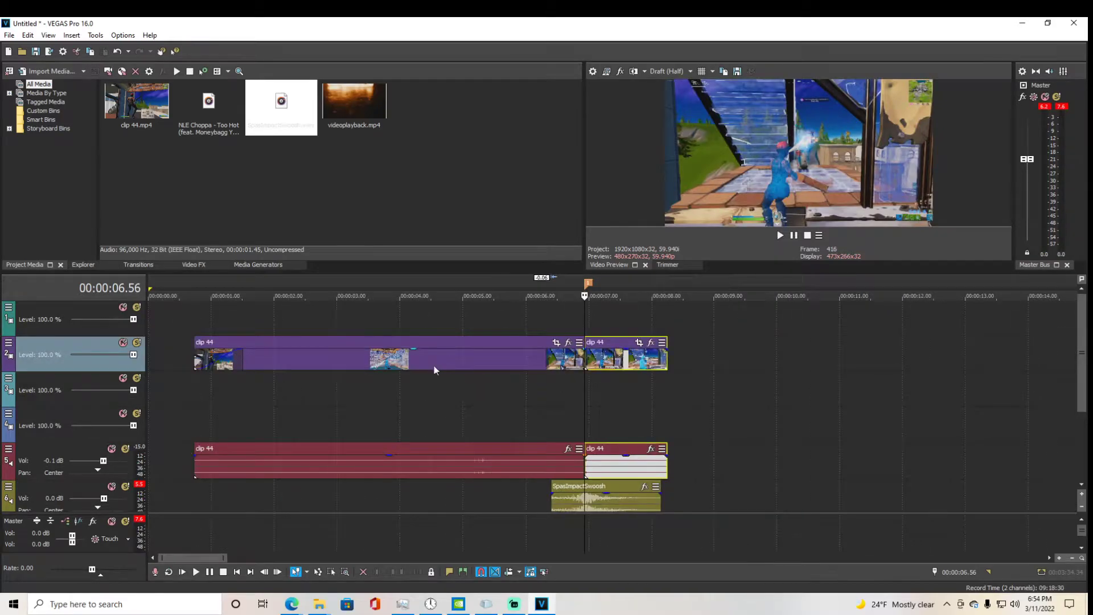
drag(387, 342, 263, 352)
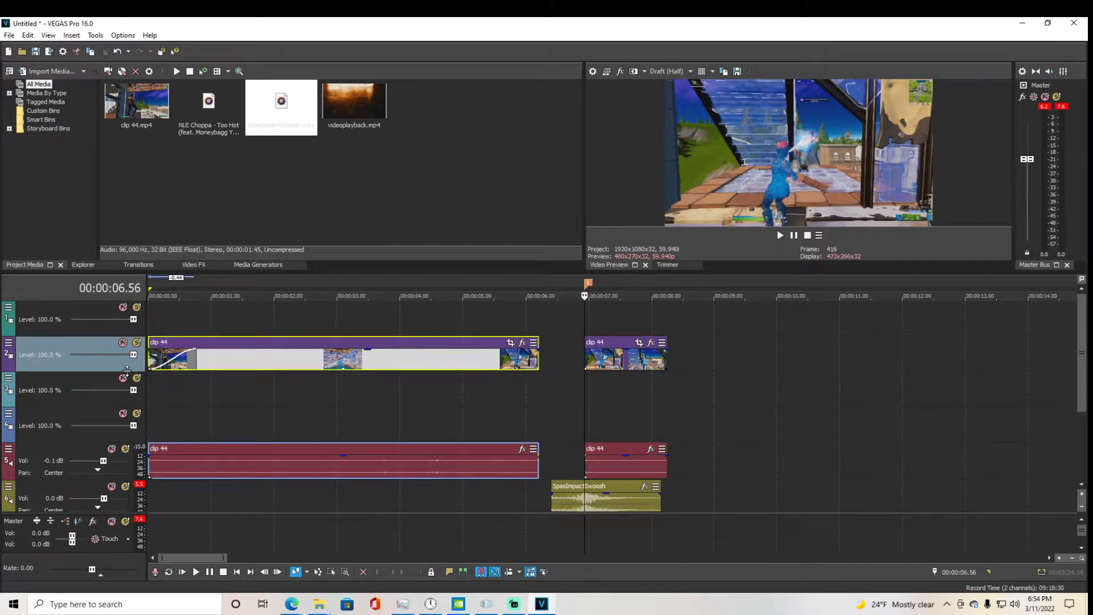
Step: Play the timeline from the start and around the gap between the two parts of clip 44 to check the transition
click(149, 325)
key(space)
key(space)
click(500, 324)
key(space)
key(space)
click(543, 332)
click(546, 330)
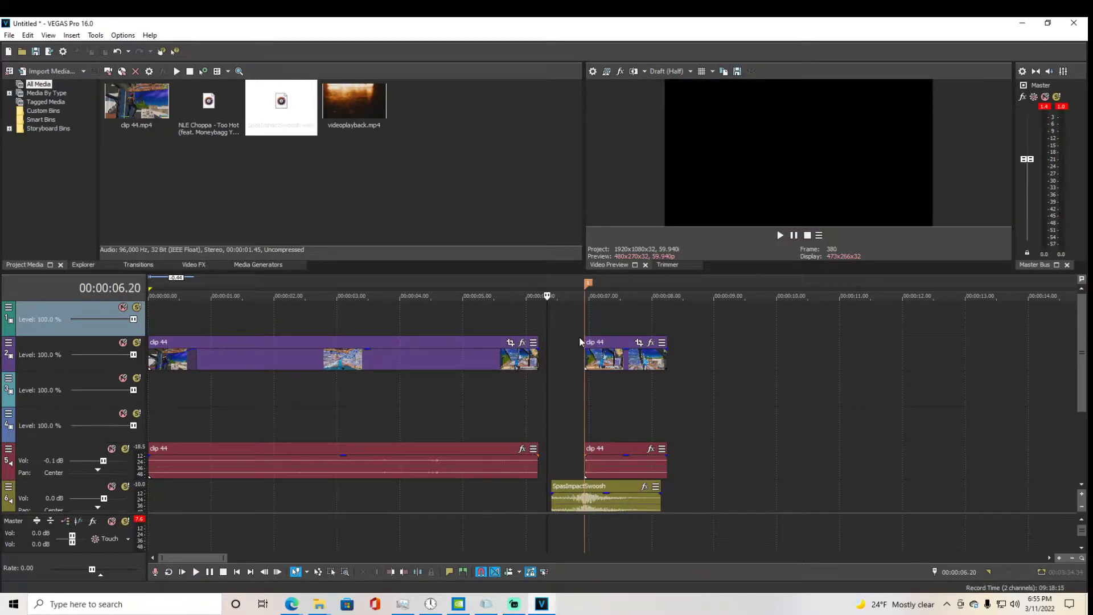
click(575, 354)
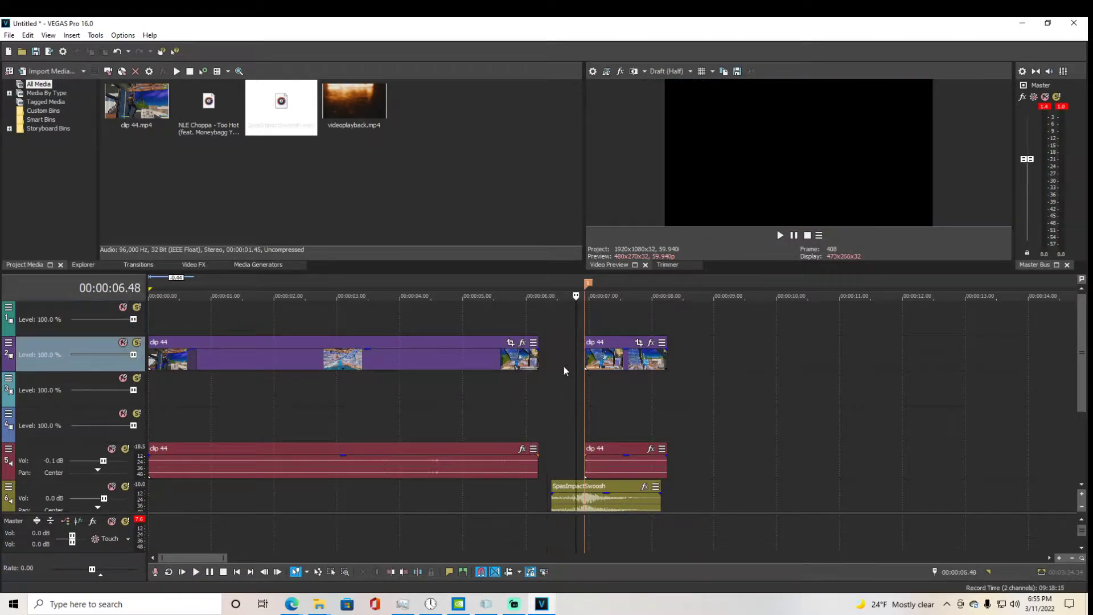
click(604, 331)
click(509, 323)
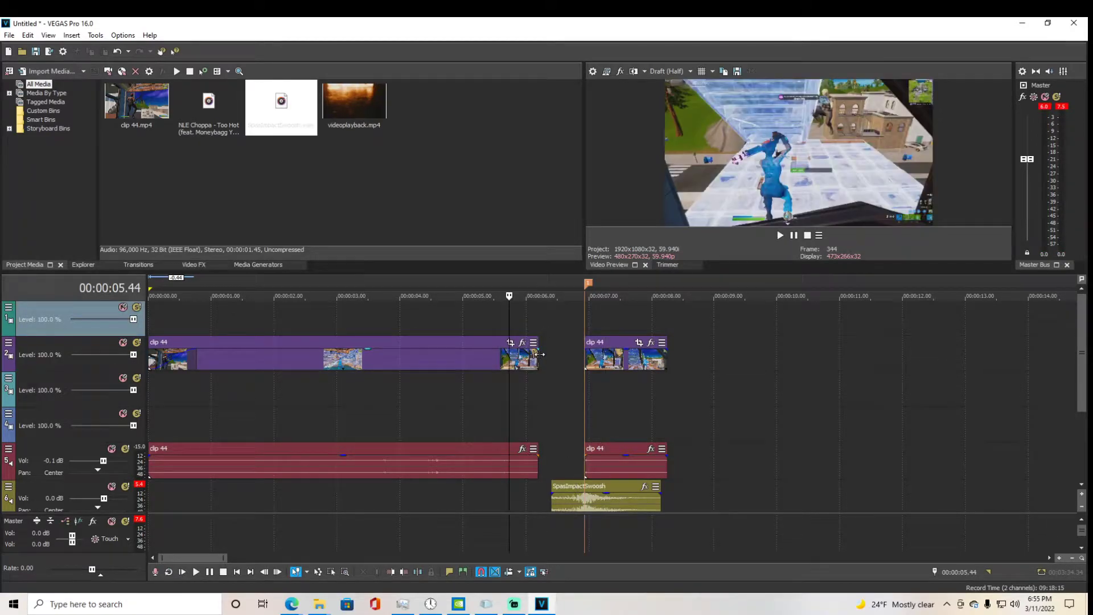
Step: Time-stretch the first part of clip 44 to meet the second part at the marker, and lengthen its fade-in to about 1.9 seconds
drag(537, 356, 581, 357)
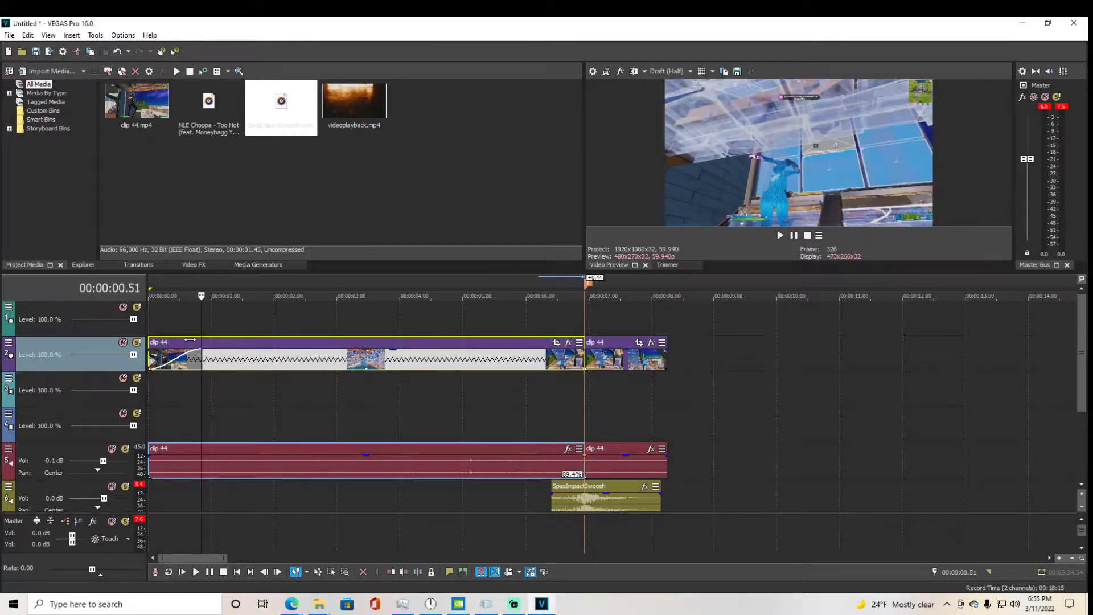
key(Home)
drag(201, 364, 268, 365)
scroll(293, 370, up, 2)
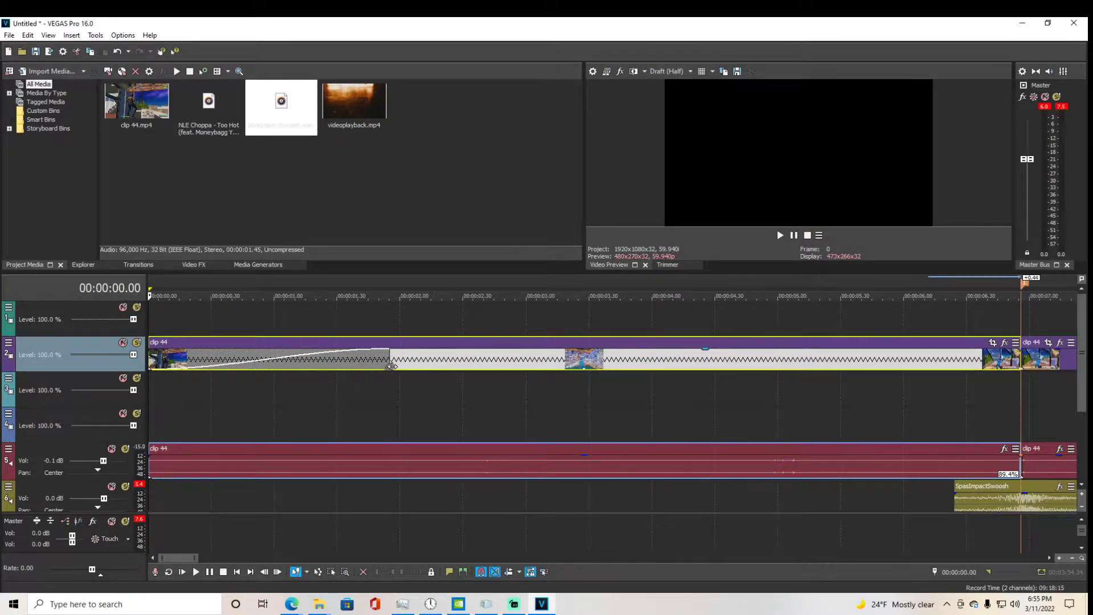
scroll(391, 366, down, 1)
scroll(404, 395, down, 2)
Step: Play the timeline from the start to check the longer fade-in and the stretched first part of clip 44
key(space)
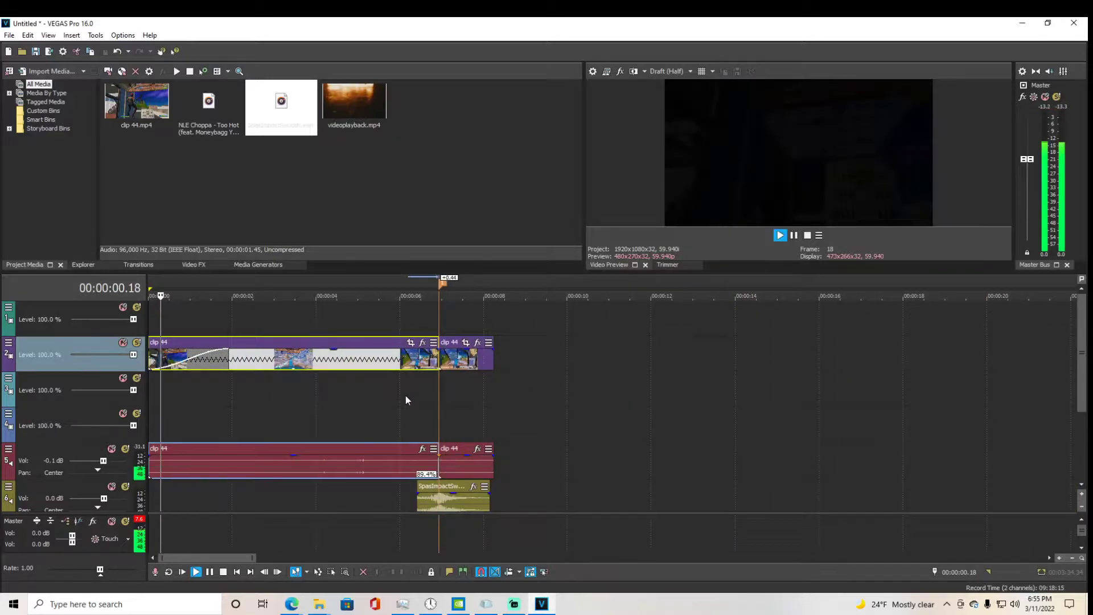
key(space)
scroll(401, 387, up, 5)
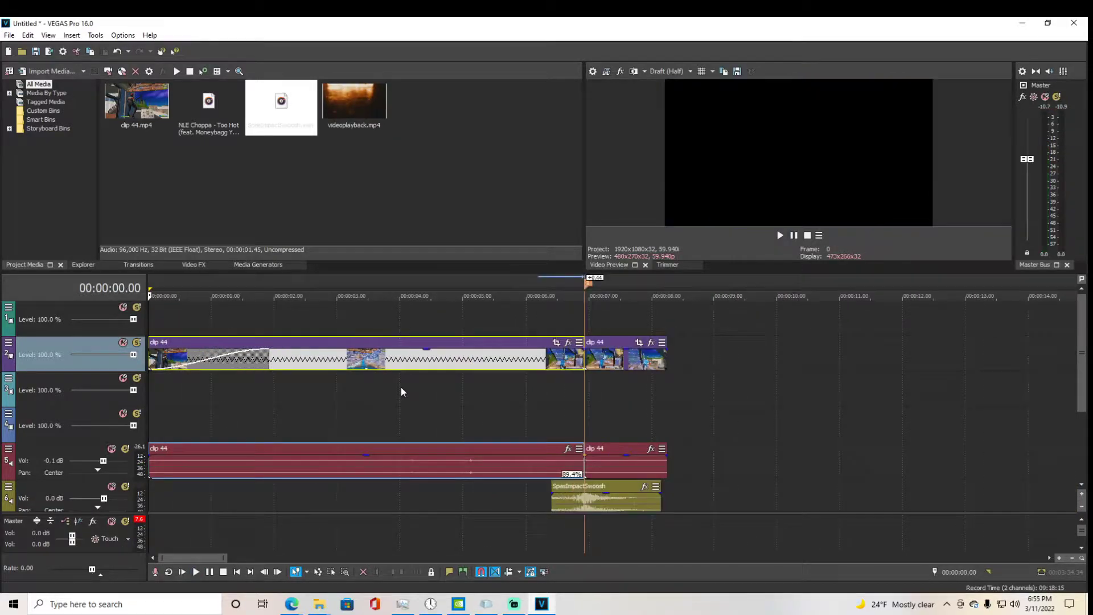
key(space)
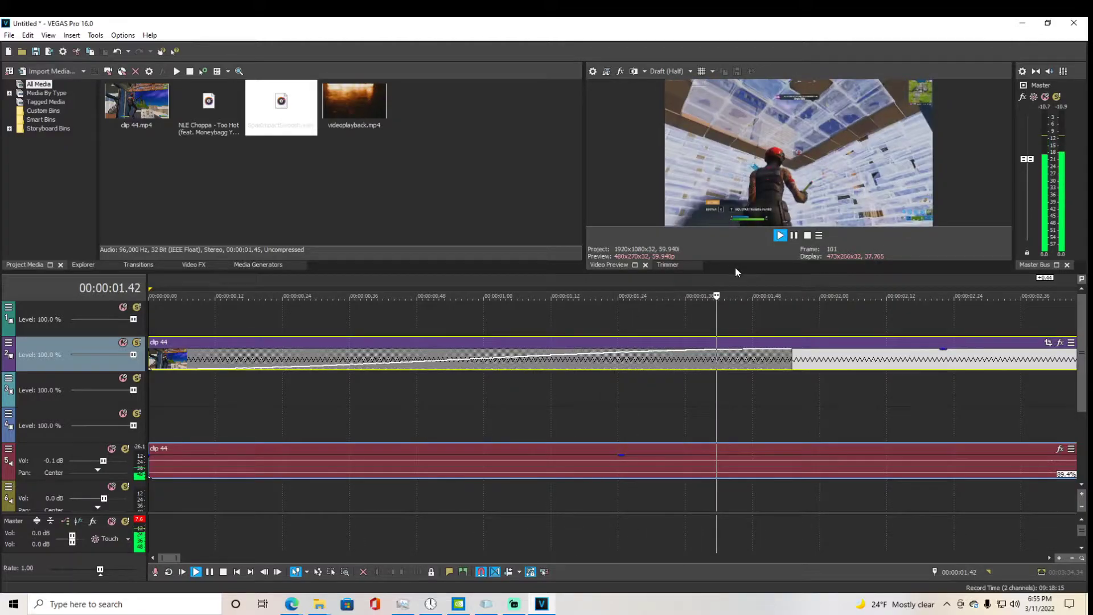
Step: Resize the workspace to make the timeline taller and the project media area wider, shrinking the video preview
drag(736, 268, 735, 258)
drag(581, 164, 614, 163)
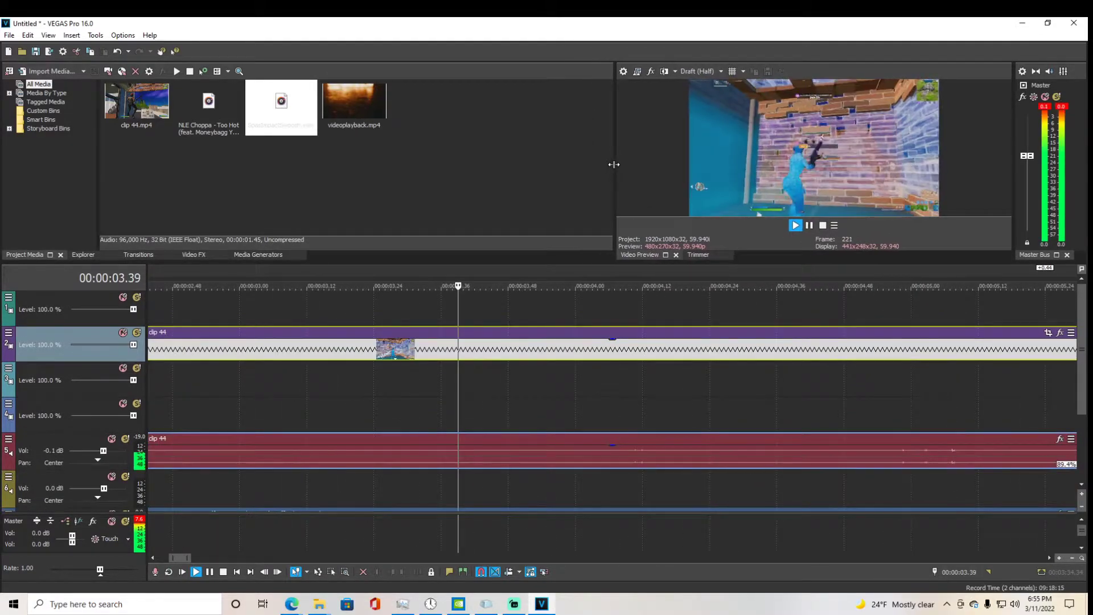
scroll(601, 382, down, 5)
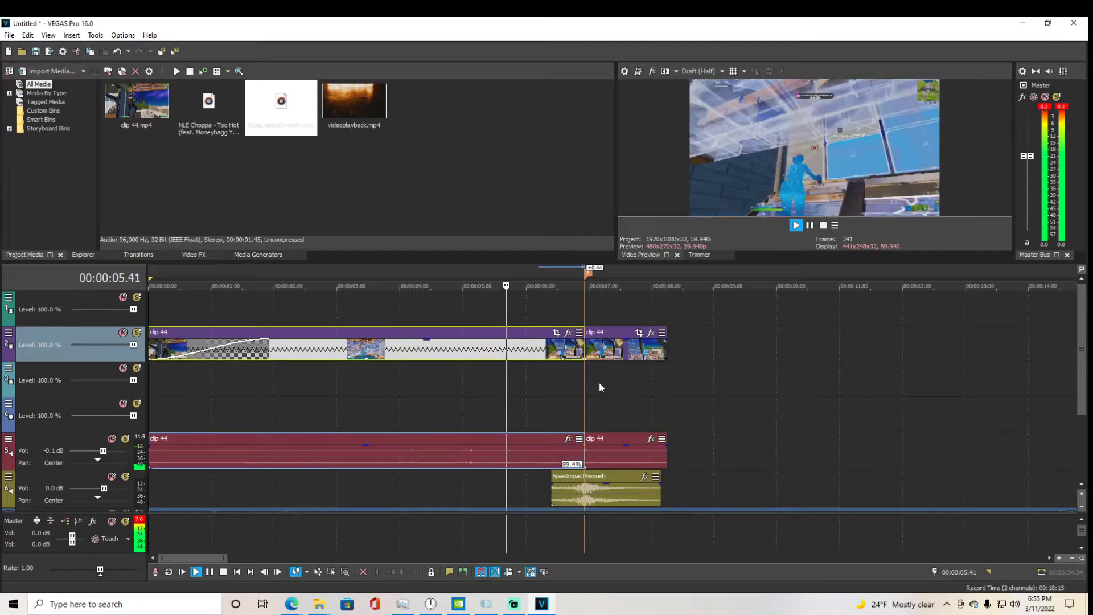
Step: Stop playback and insert a velocity envelope on the first part of clip 44
scroll(599, 382, up, 3)
key(space)
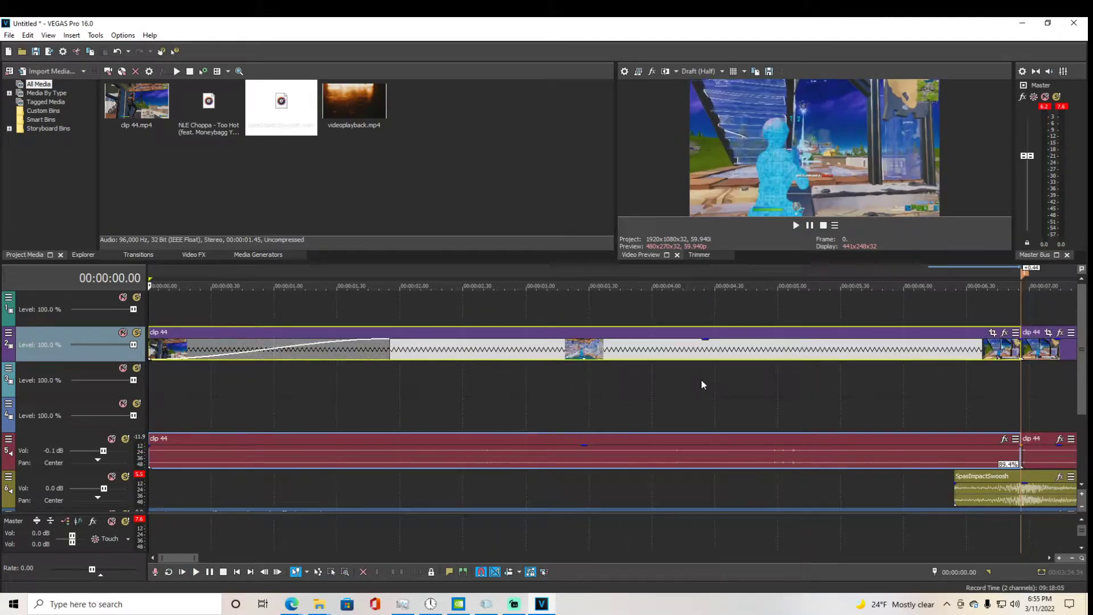
scroll(650, 389, down, 3)
click(546, 349)
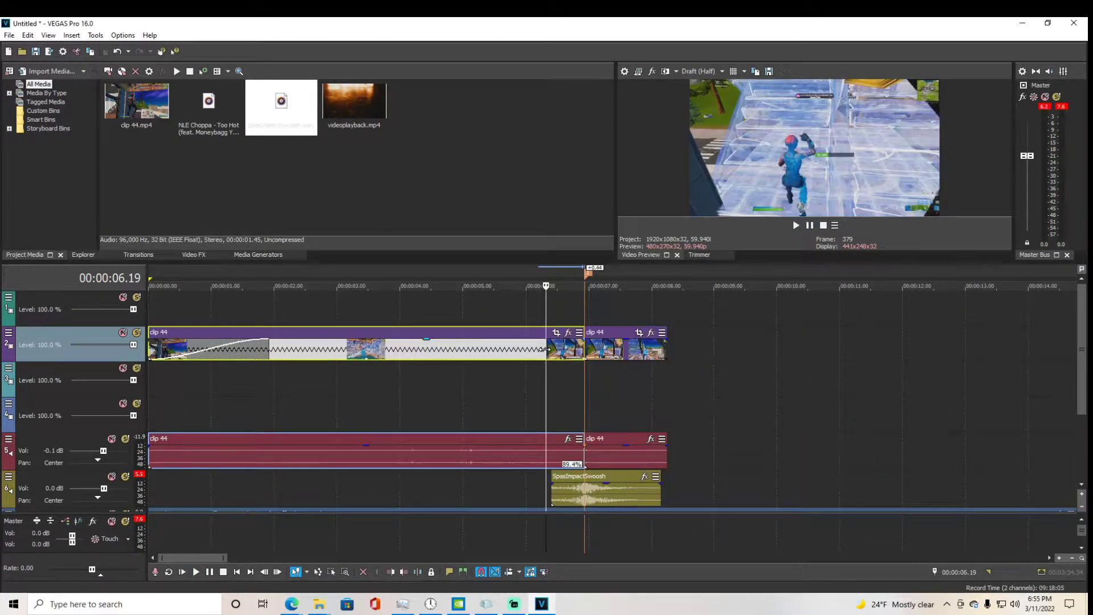
click(510, 355)
right_click(522, 353)
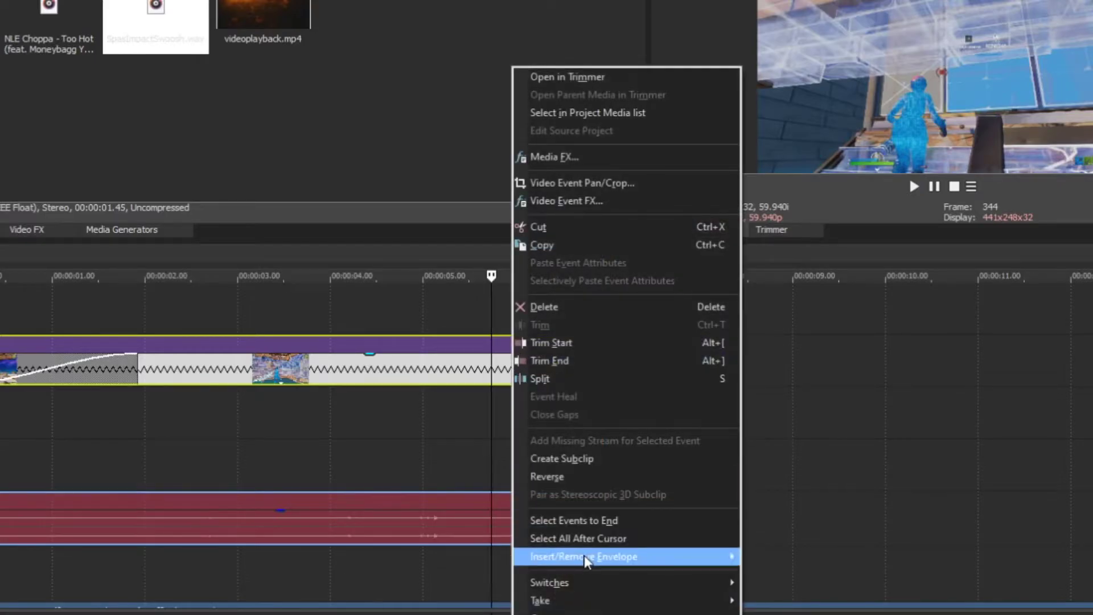
mouse_move(585, 556)
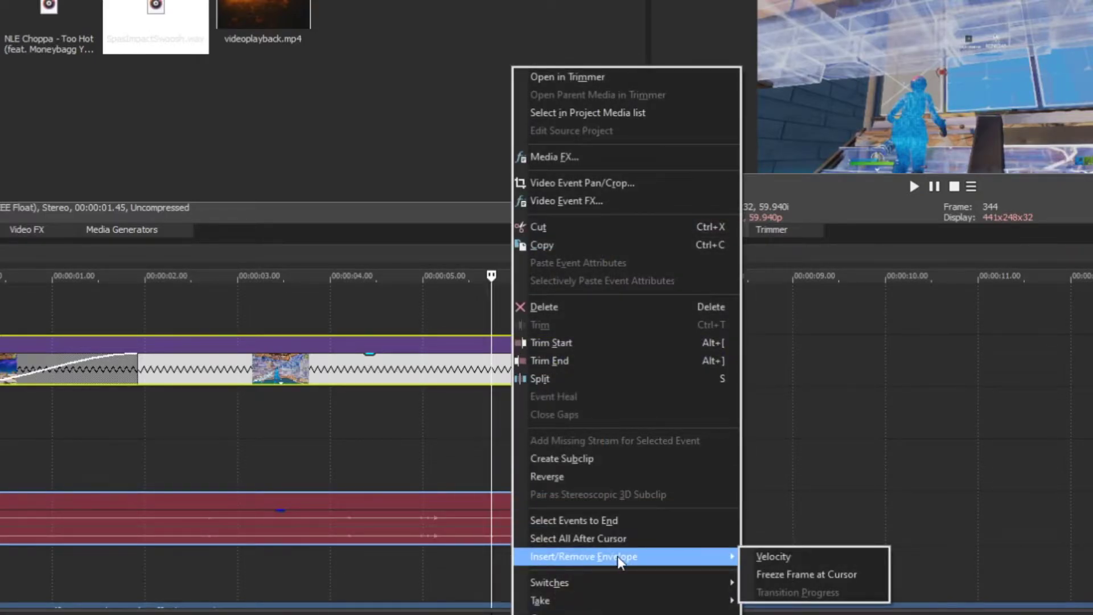
click(760, 558)
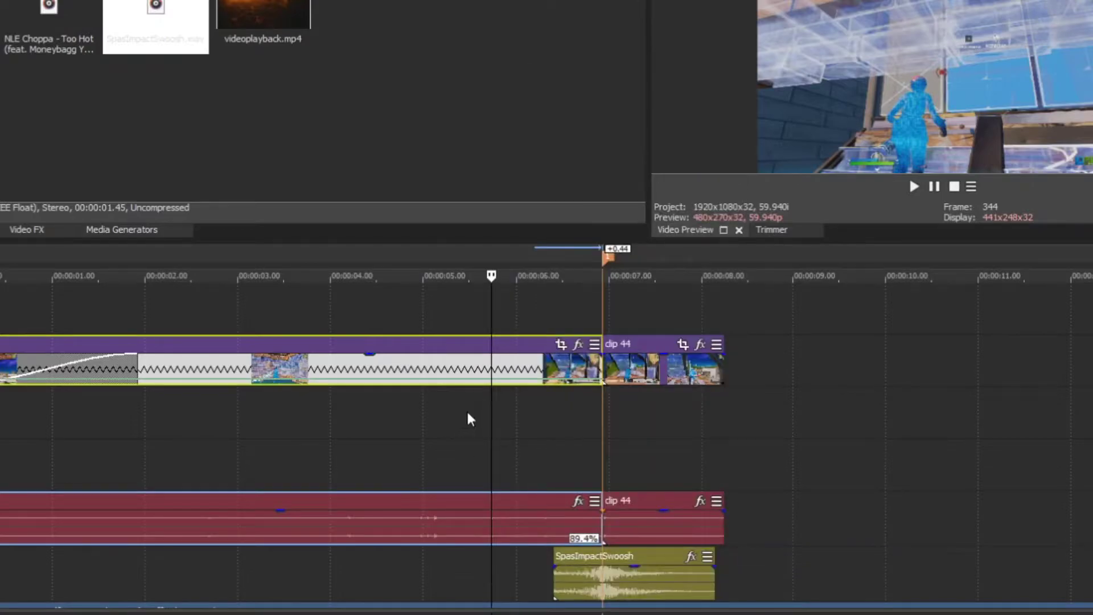
Step: Add velocity points over roughly the last second before the marker in clip 44's first part and shape a speed change there
click(499, 380)
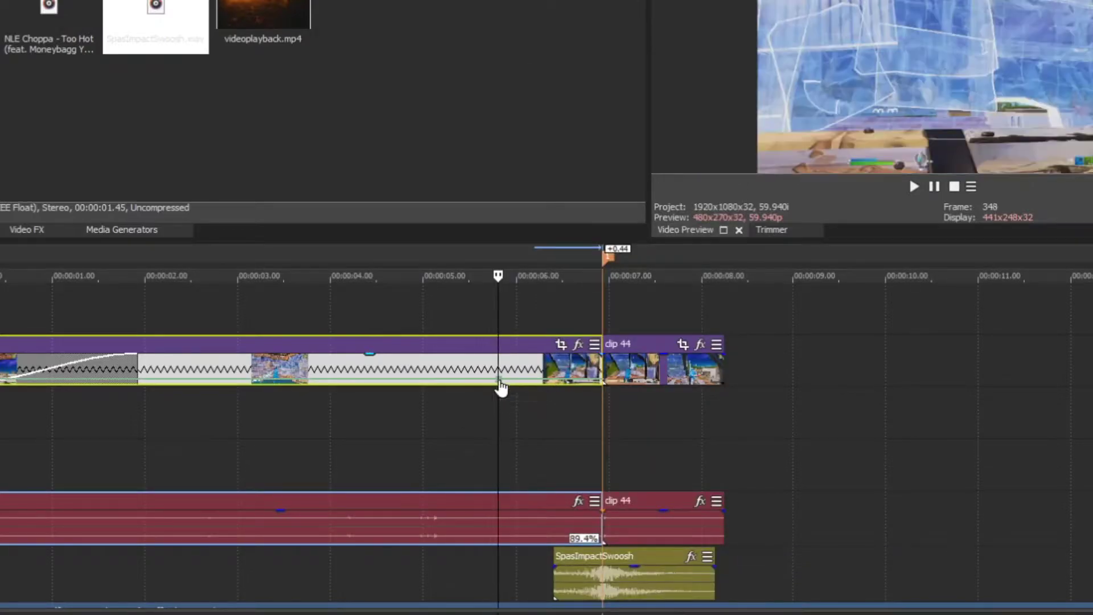
click(544, 377)
click(582, 376)
double_click(582, 376)
click(598, 381)
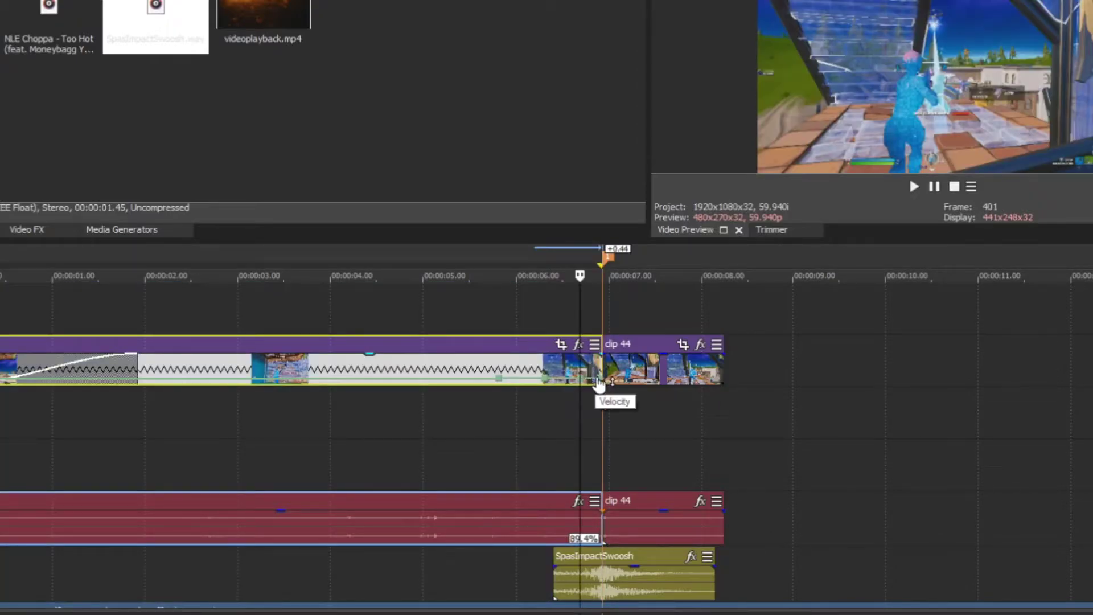
right_click(600, 377)
click(628, 185)
mouse_move(581, 383)
mouse_down()
mouse_move(589, 380)
mouse_move(561, 381)
mouse_move(599, 379)
mouse_up()
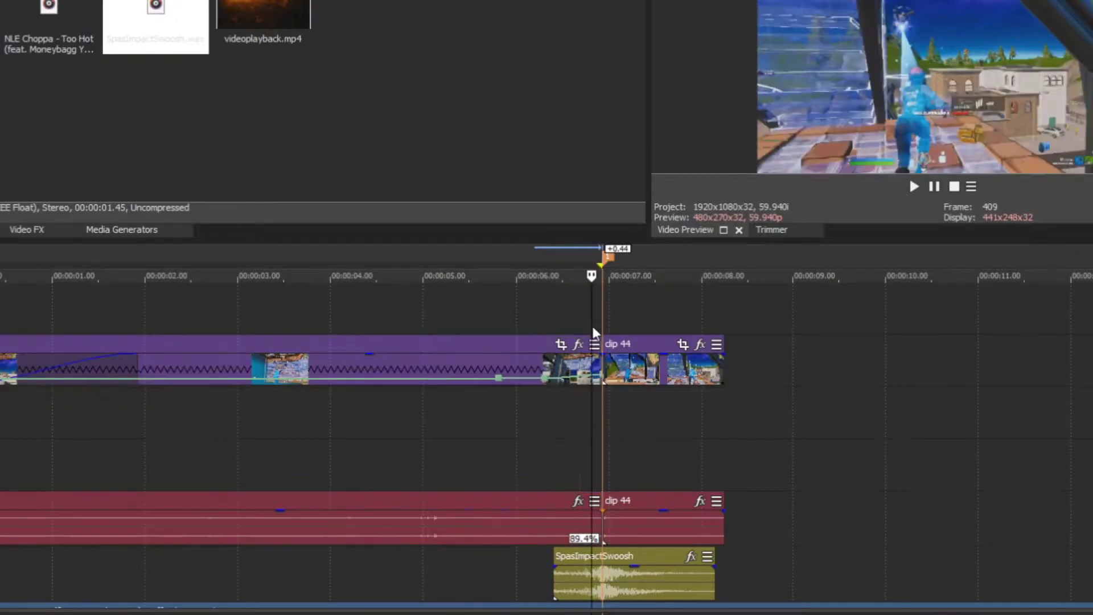
Step: Inspect the frames just before the marker and lower the last velocity point of clip 44's first part
scroll(592, 326, up, 6)
key(Right)
key(Right)
key(Right)
key(Right)
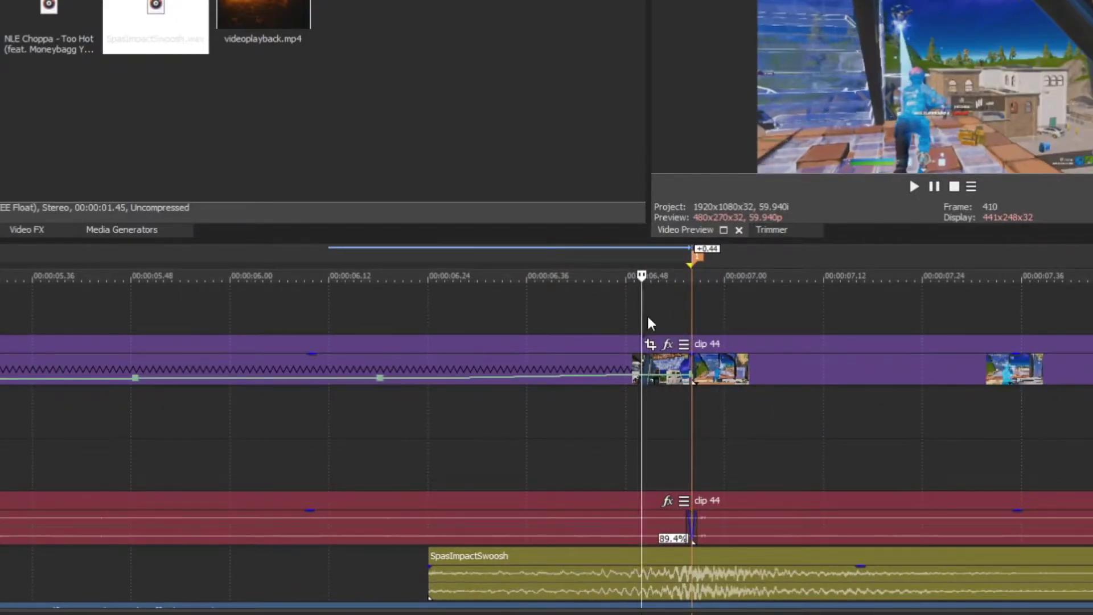
click(633, 306)
click(610, 305)
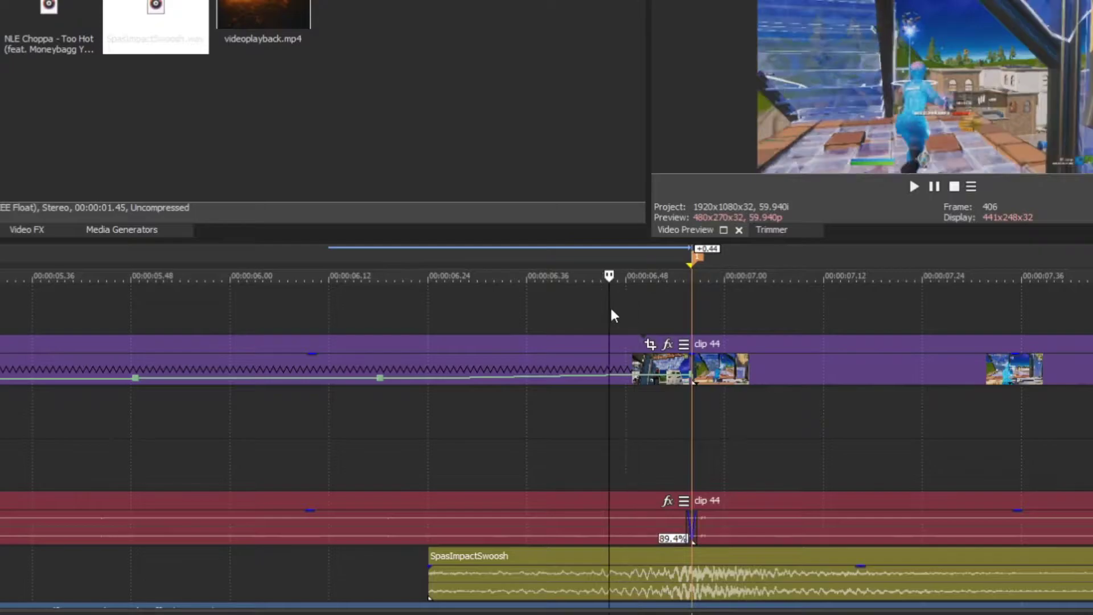
drag(687, 370, 685, 373)
scroll(678, 371, down, 2)
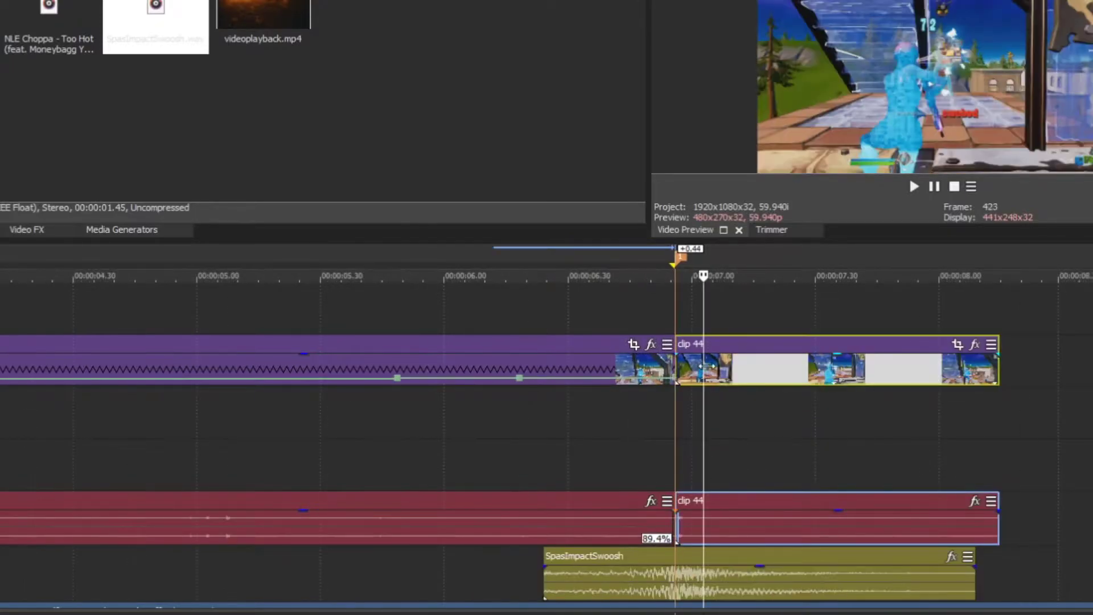
Step: Insert a velocity envelope on the second part of clip 44 and shape it to start faster and slow down after about 00:00:07.13
right_click(722, 370)
mouse_move(769, 552)
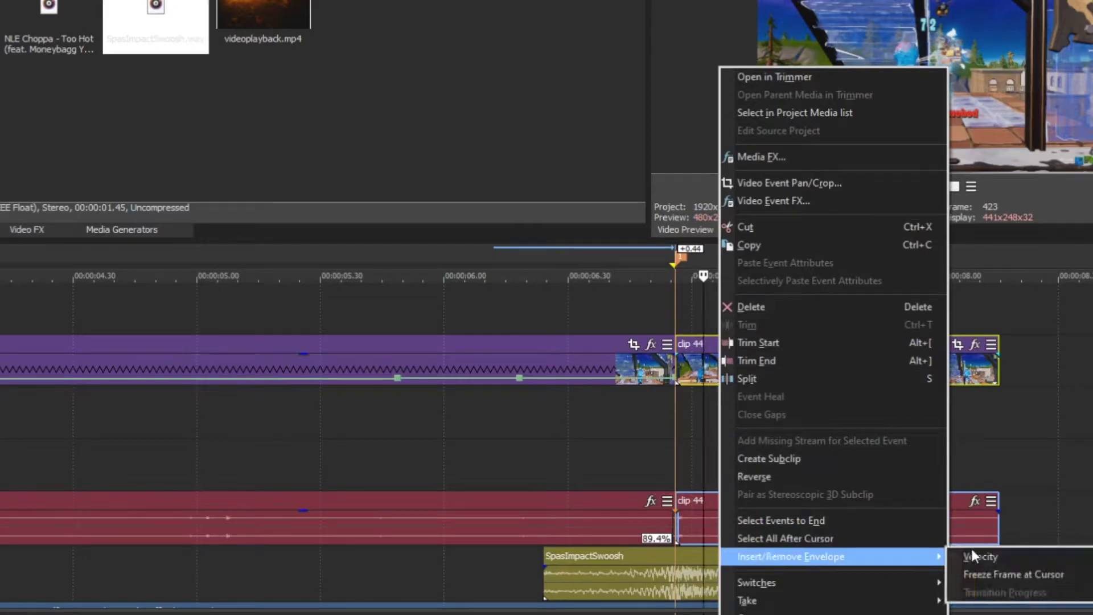
click(972, 549)
scroll(608, 390, up, 3)
click(599, 378)
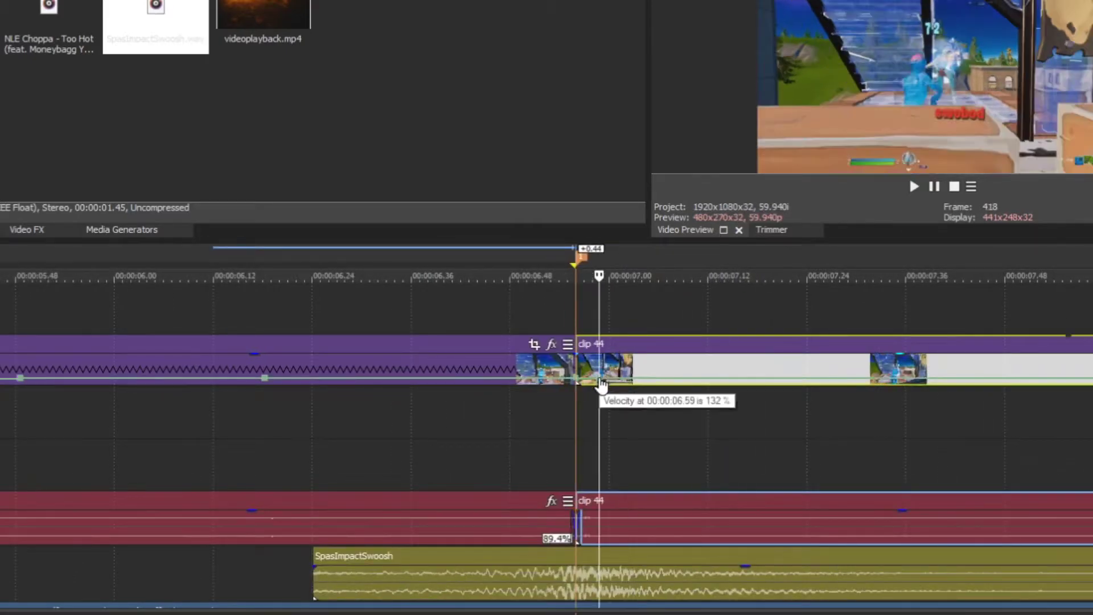
drag(579, 385, 586, 382)
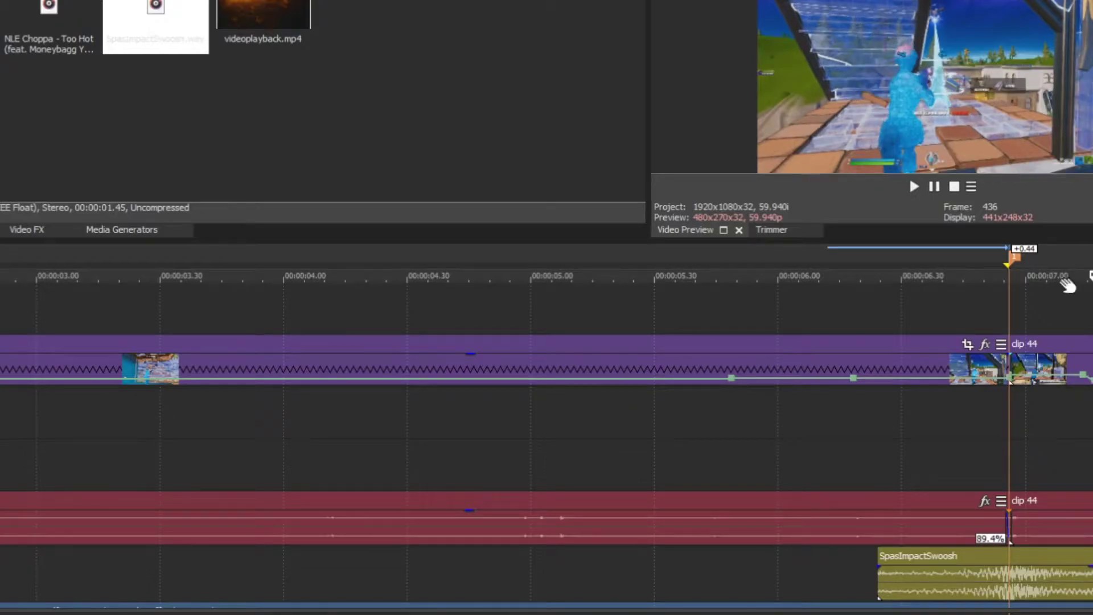
Step: Play the timeline across the marker to the end of clip 44 to check the velocity changes in both parts
click(895, 340)
key(space)
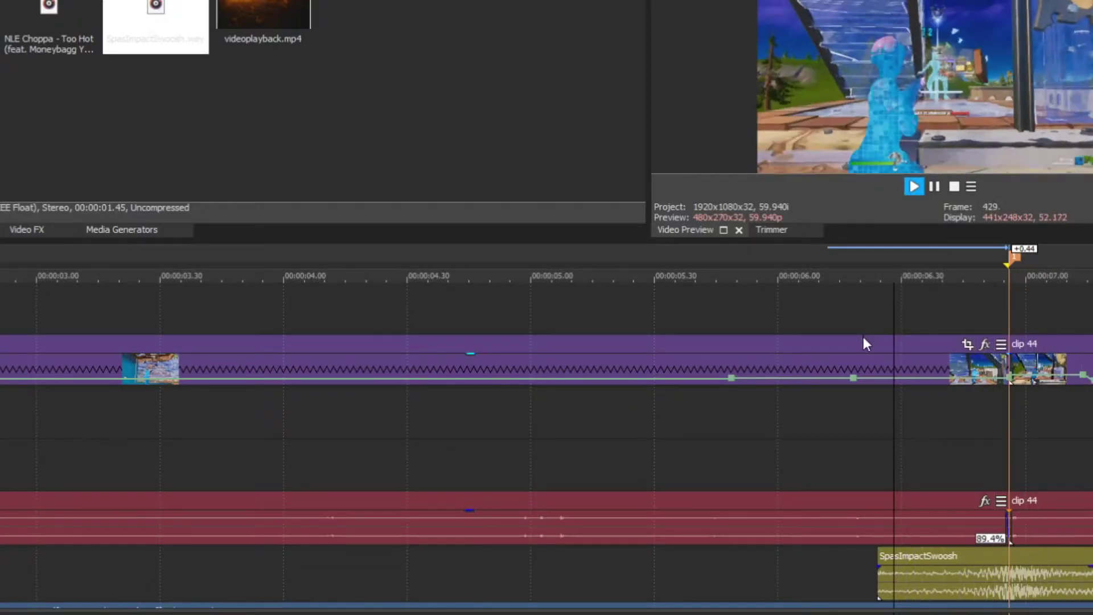
key(space)
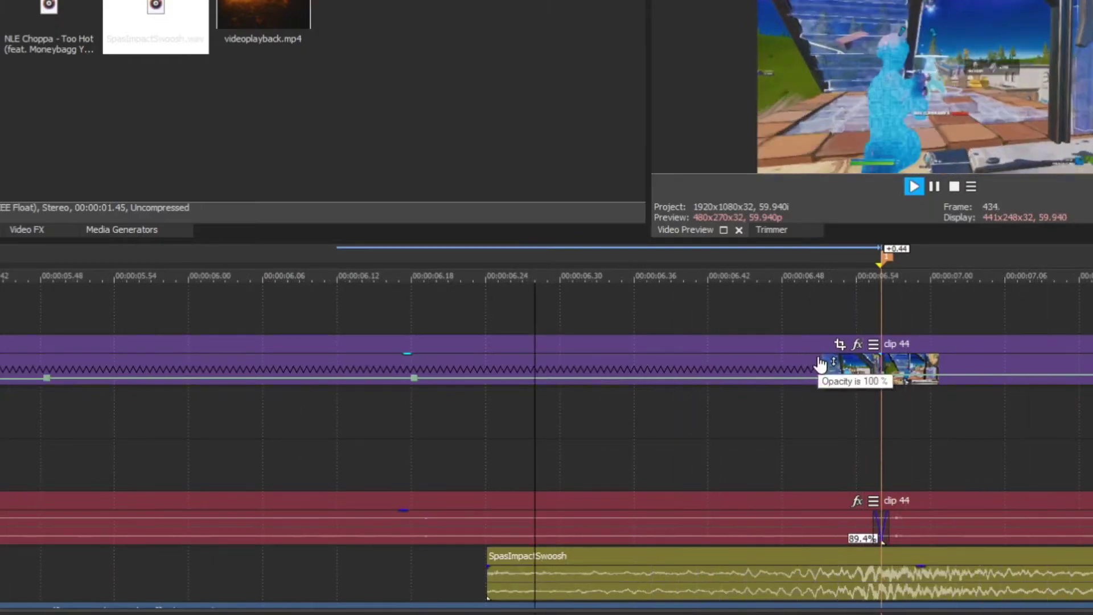
scroll(812, 364, up, 5)
scroll(809, 364, down, 5)
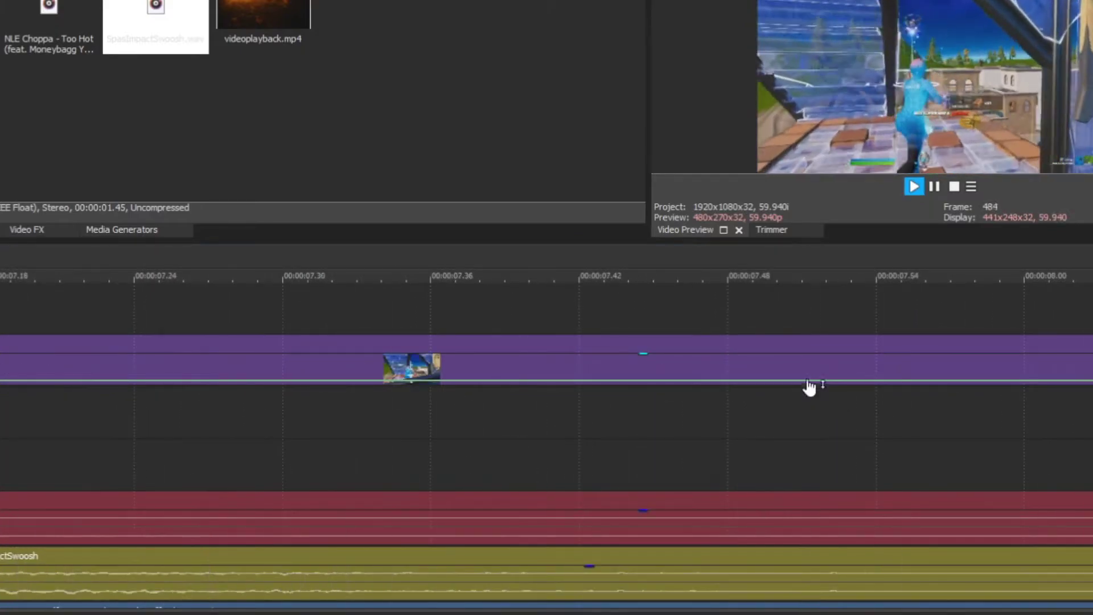
key(space)
scroll(871, 385, down, 3)
drag(1045, 388, 1080, 389)
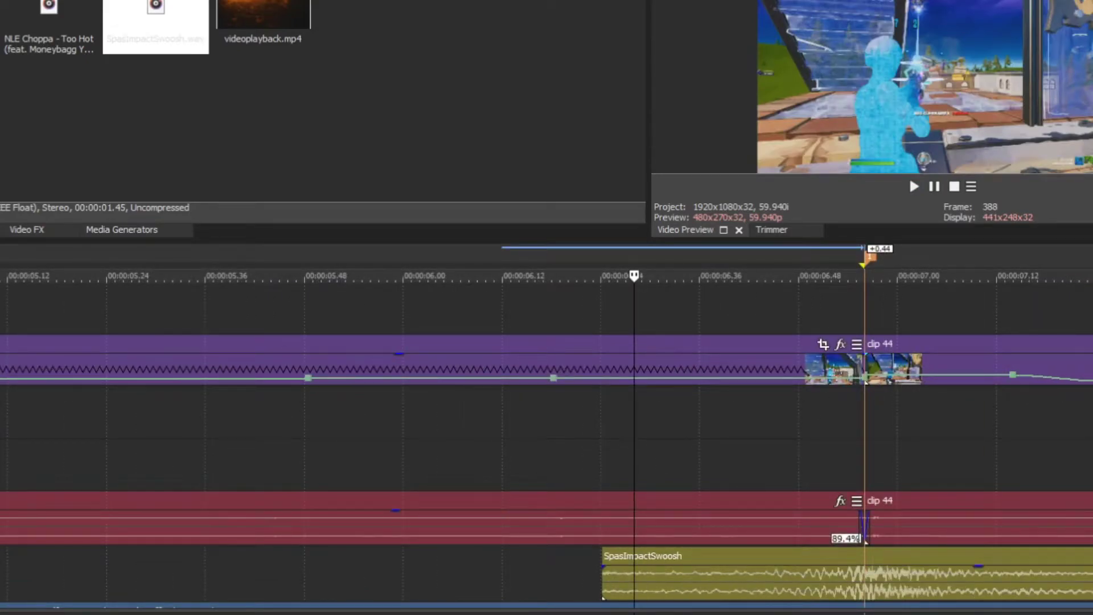
click(912, 183)
scroll(1067, 403, down, 5)
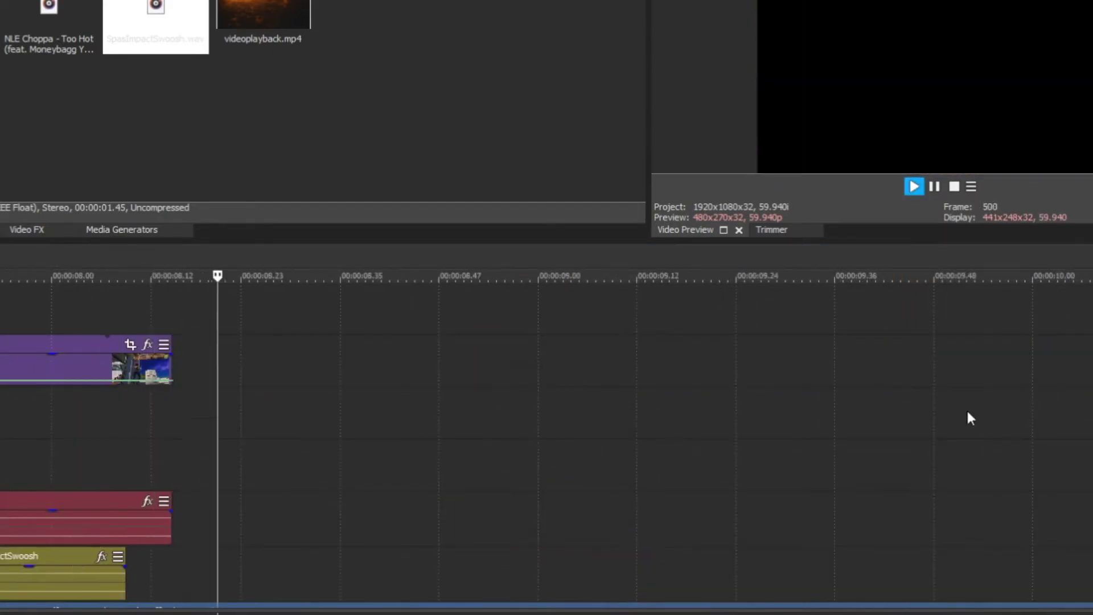
key(space)
Step: Extend the end of clip 44's second part by 3 frames
scroll(966, 408, up, 3)
drag(720, 371, 730, 371)
key(space)
scroll(706, 371, up, 5)
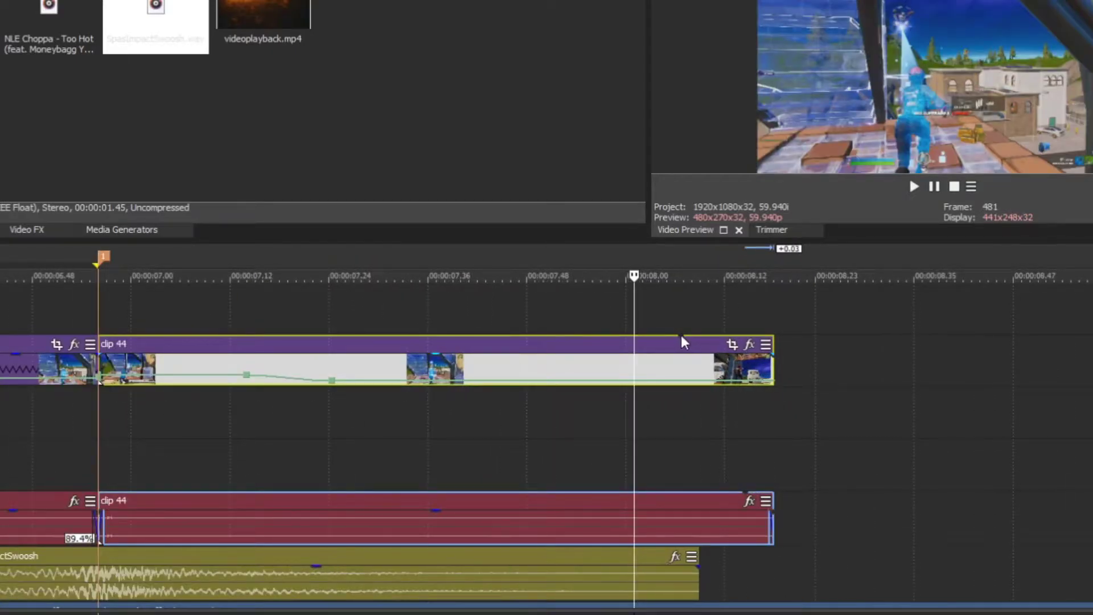
Step: Locate where the footage of clip 44's second part starts repeating and trim its end back to that point, about 00:00:08.07
click(659, 322)
click(672, 321)
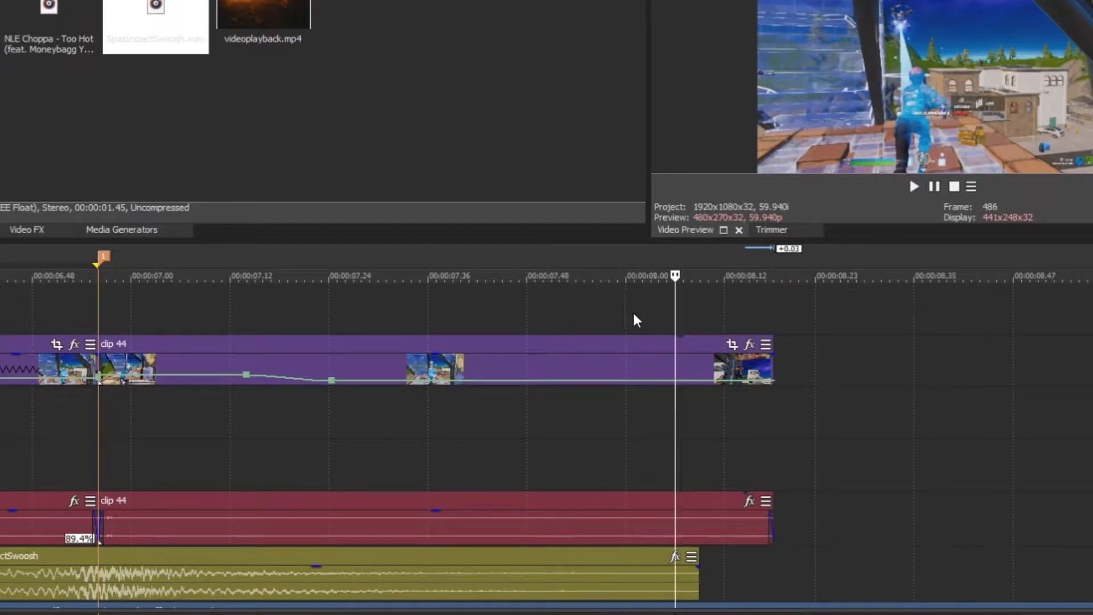
click(521, 321)
click(628, 304)
key(space)
key(space)
click(691, 306)
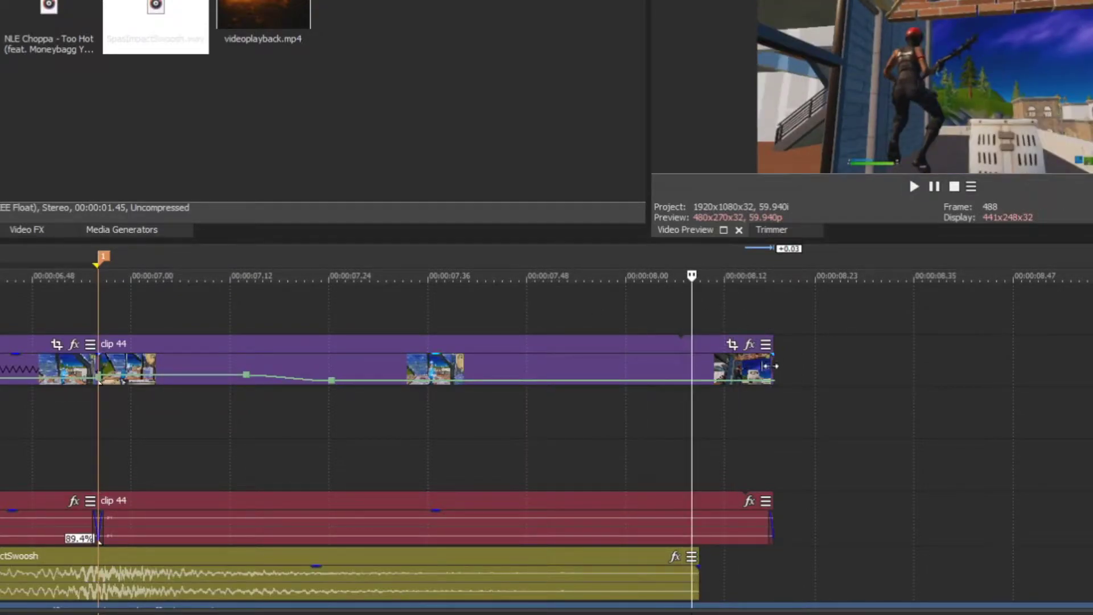
drag(771, 366, 683, 365)
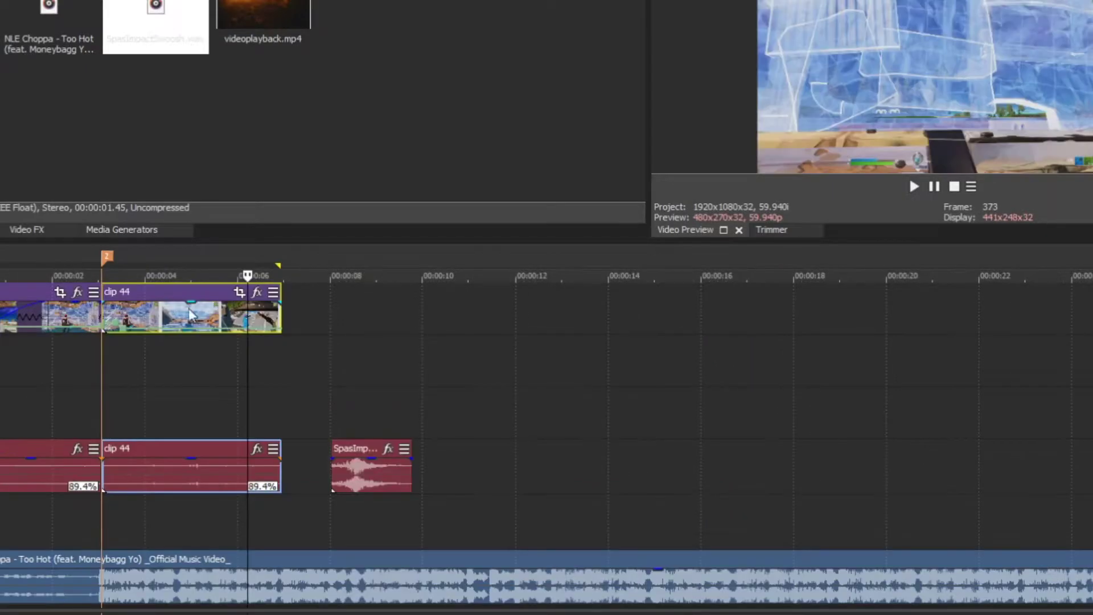
Step: Remove the velocity envelopes from the two adjoining parts of clip 44 around the marker at about 3 seconds
right_click(165, 306)
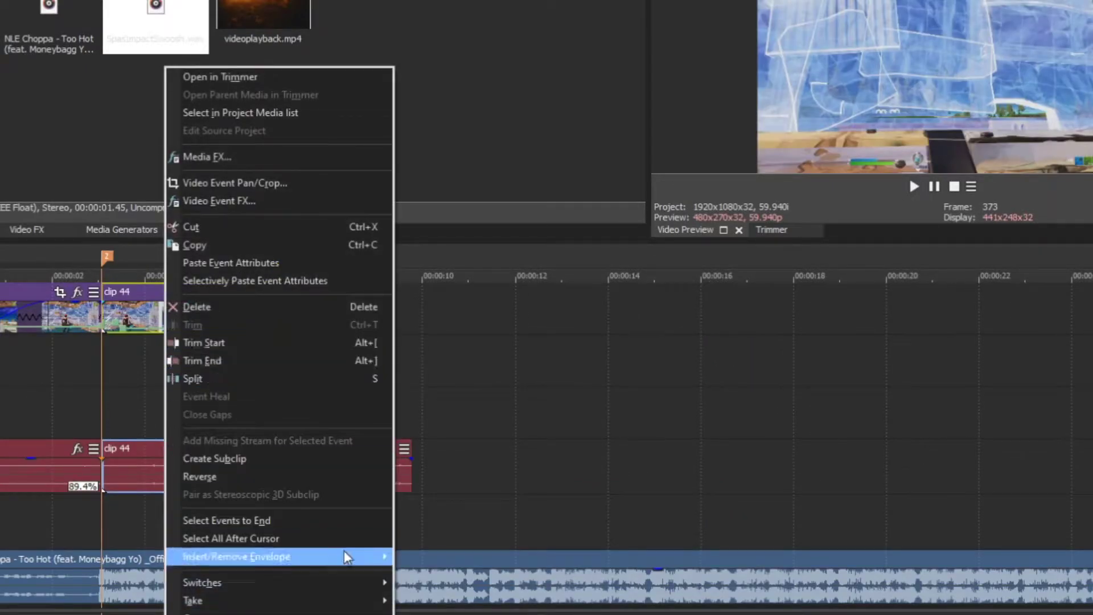
mouse_move(344, 551)
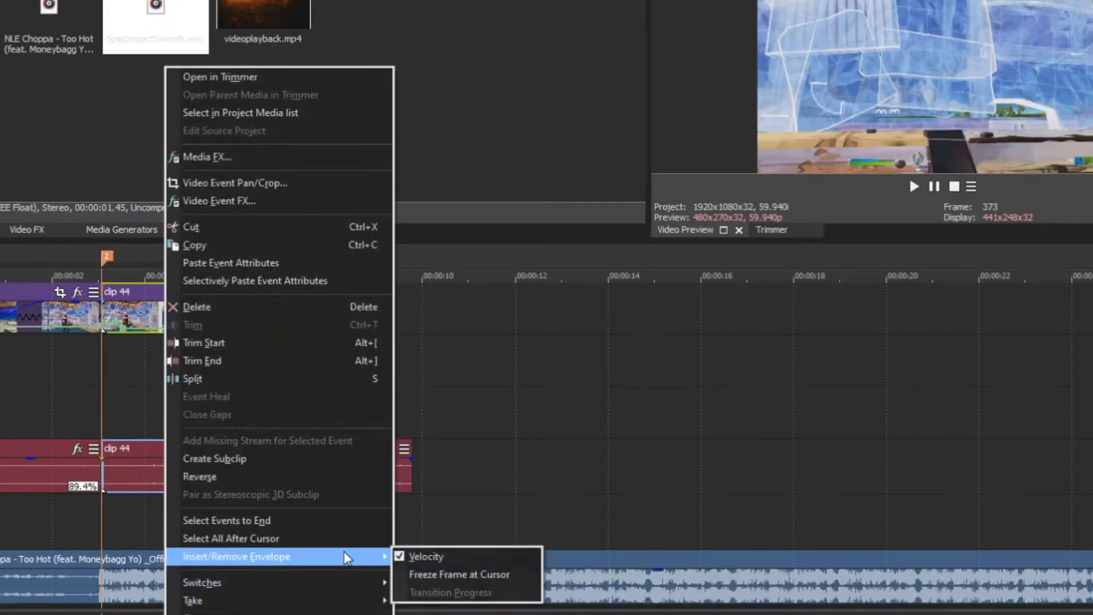
click(416, 556)
right_click(76, 313)
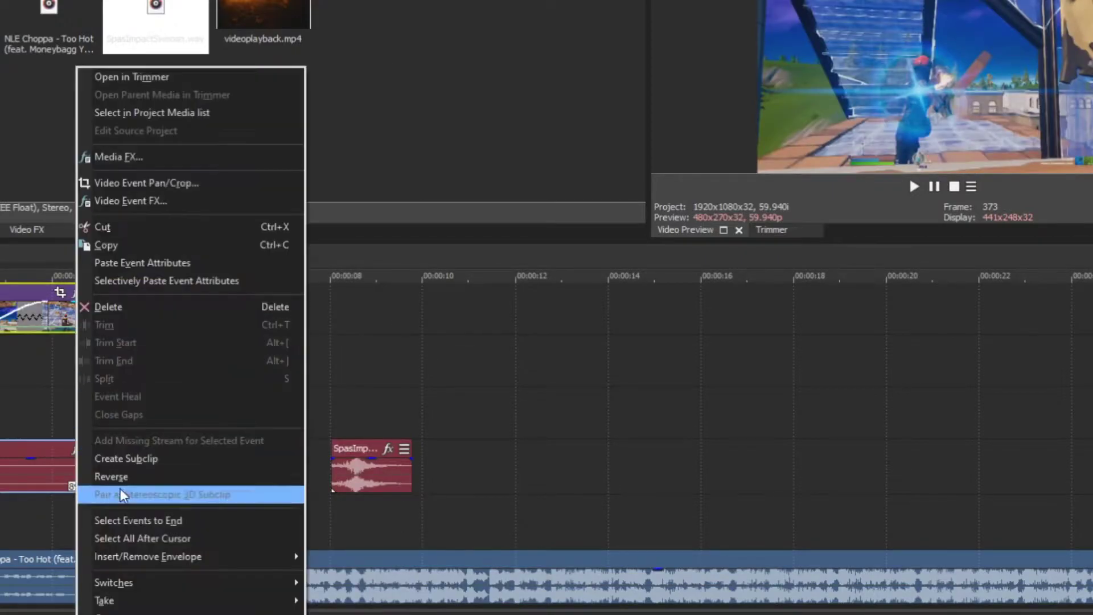
mouse_move(136, 563)
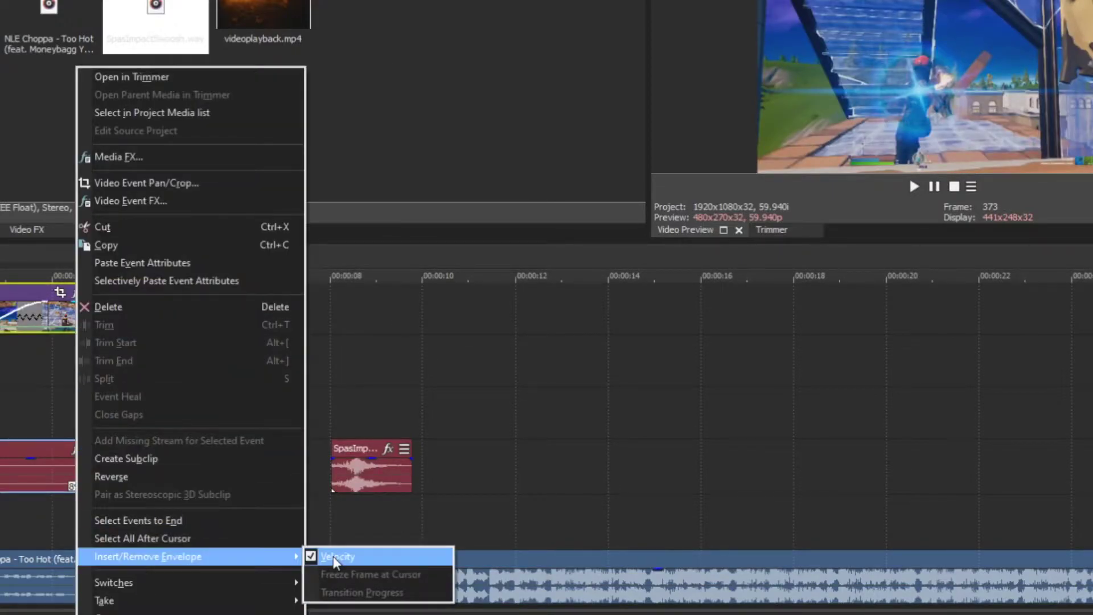
click(333, 555)
Step: Move the SpasImpactSwoosh sound effect onto the track below clip 44's audio, lining up its end with the end of the clip
drag(357, 482, 224, 508)
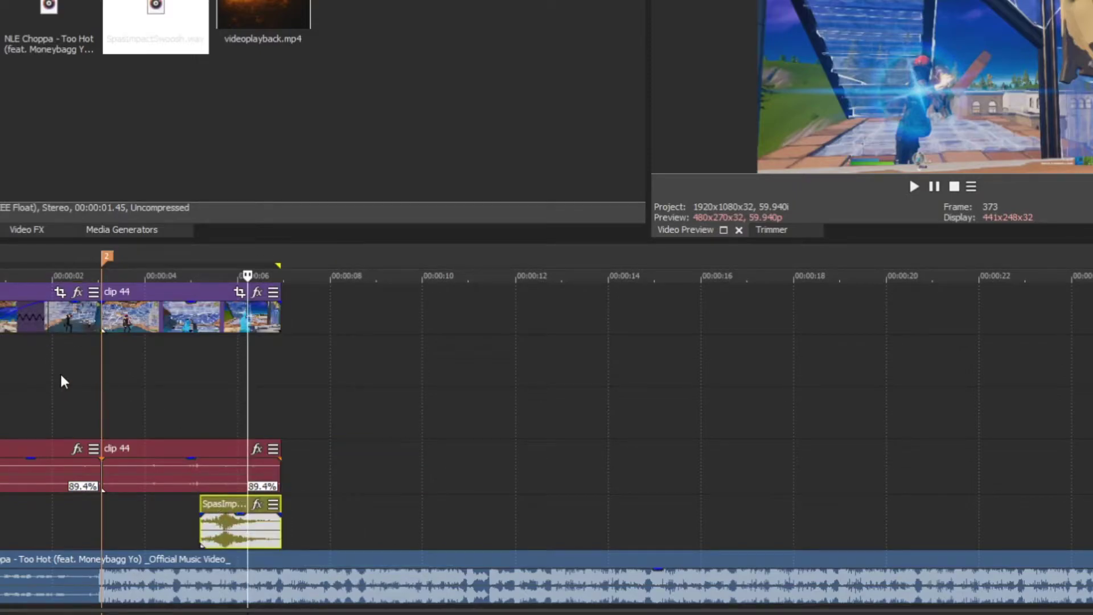
click(2, 375)
scroll(74, 415, up, 4)
scroll(121, 451, down, 2)
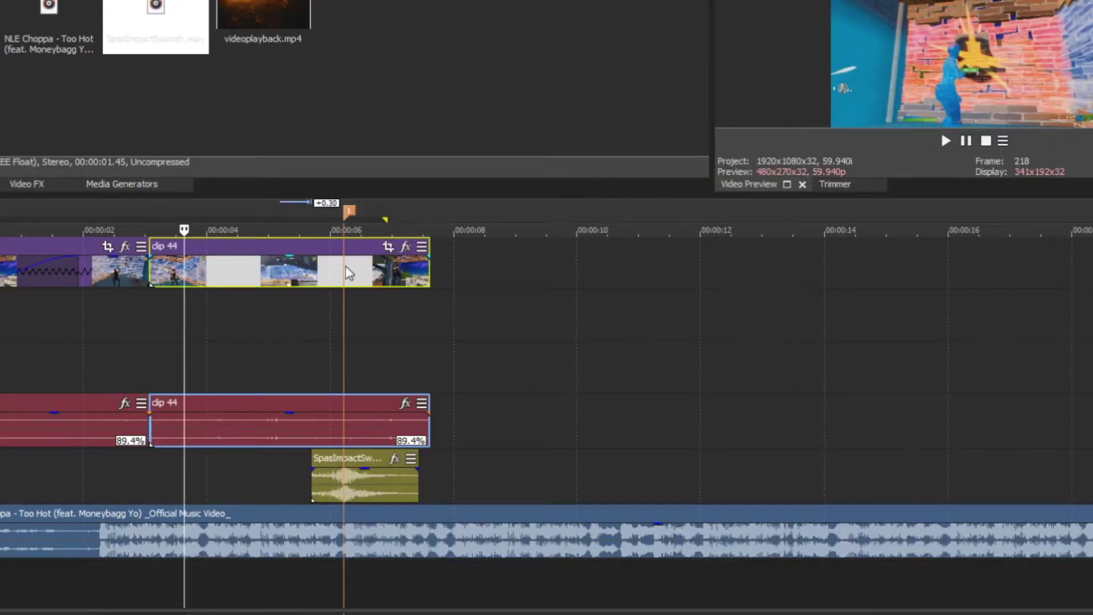
Step: Split clip 44 at the marker just after 6 seconds, where the sound effect peaks
click(344, 266)
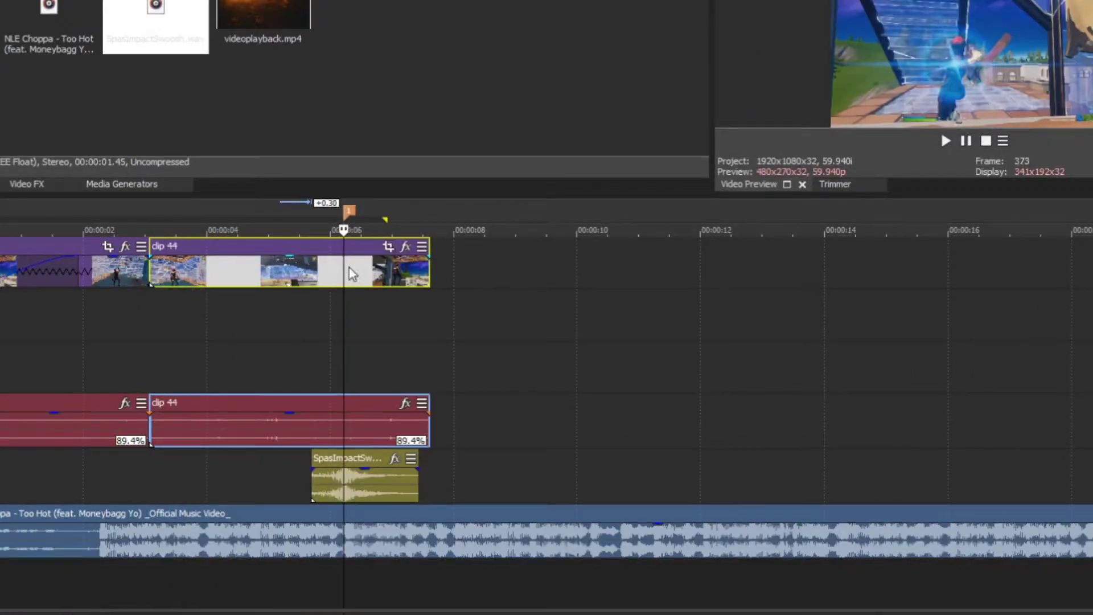
key(s)
scroll(376, 270, up, 3)
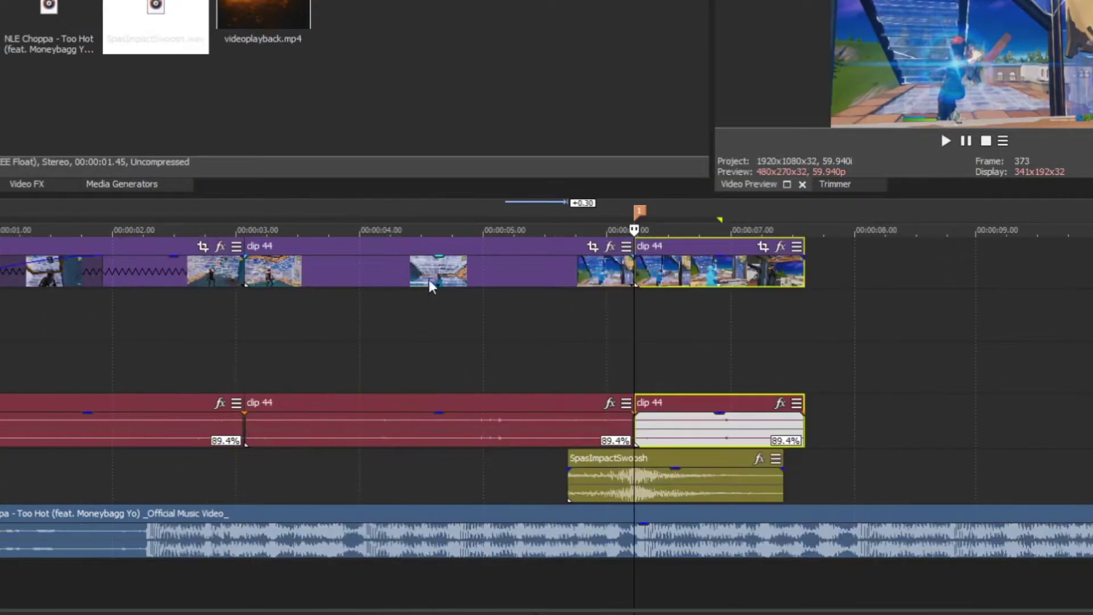
Step: Add the Tendzity GOD Impact filter package to the part of clip 44 after marker 1 and play back the impact
click(704, 273)
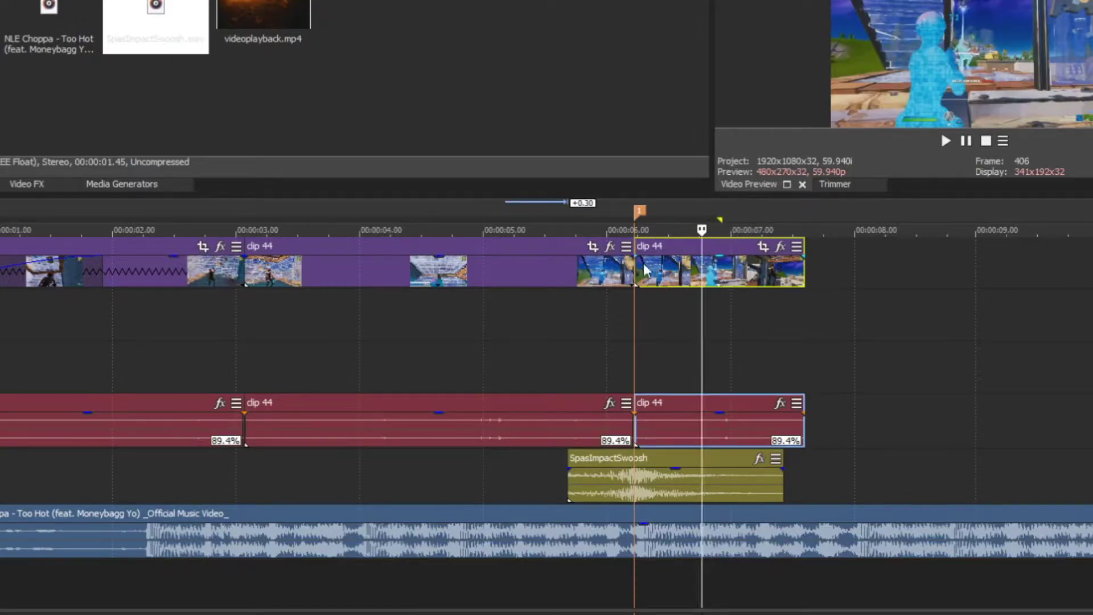
click(780, 246)
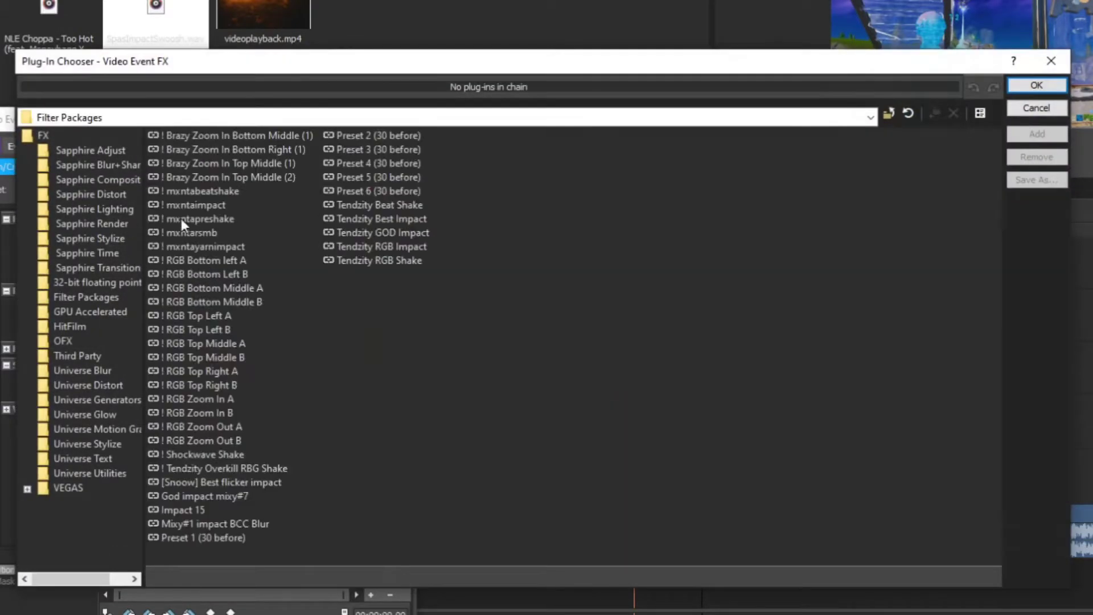
click(386, 231)
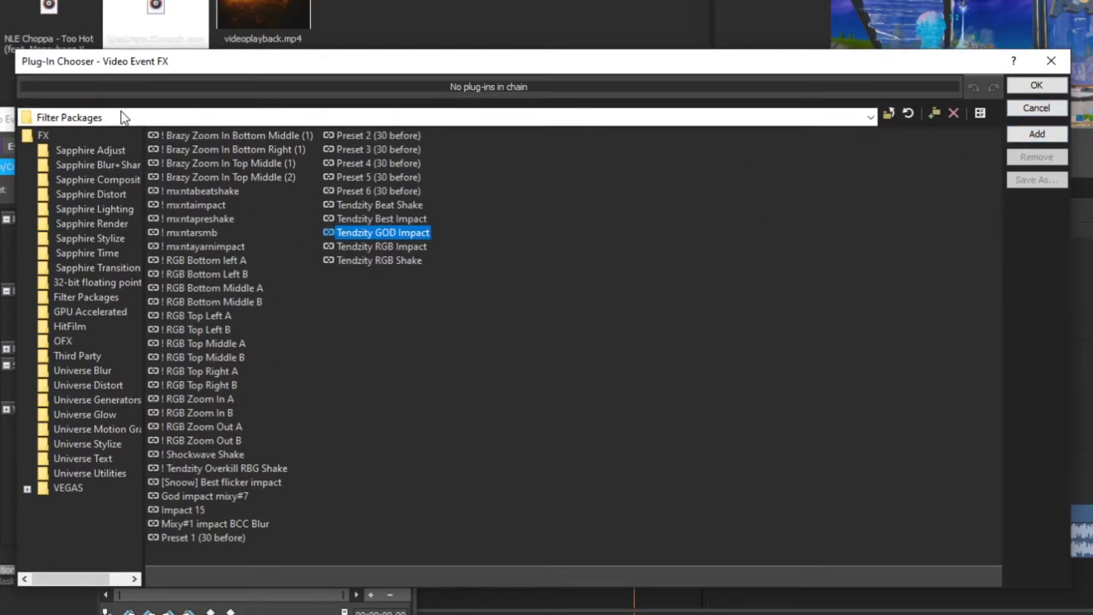
click(1035, 135)
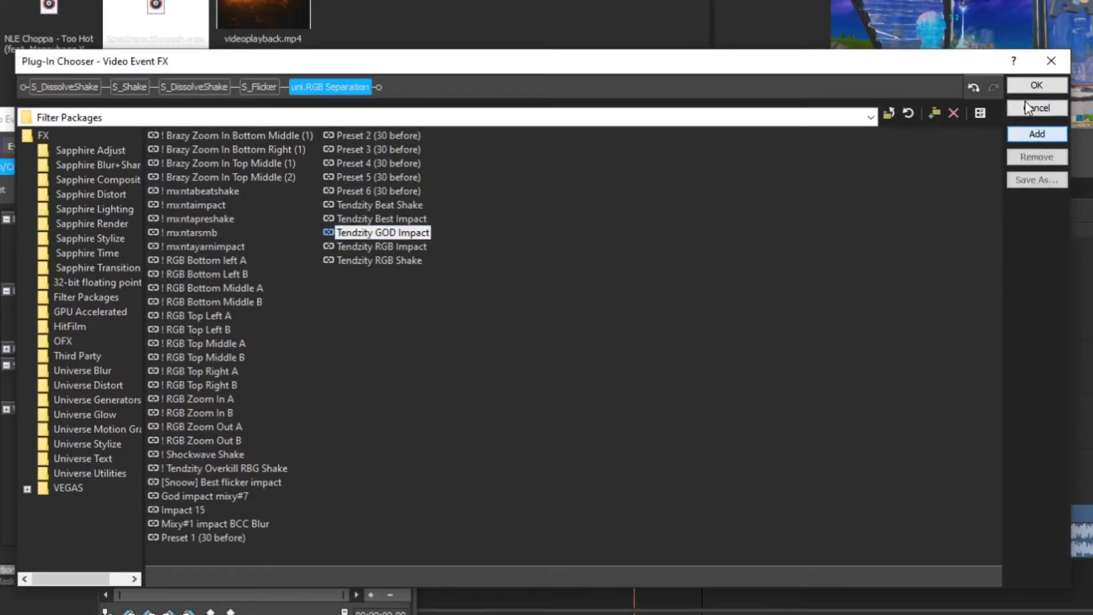
click(1027, 90)
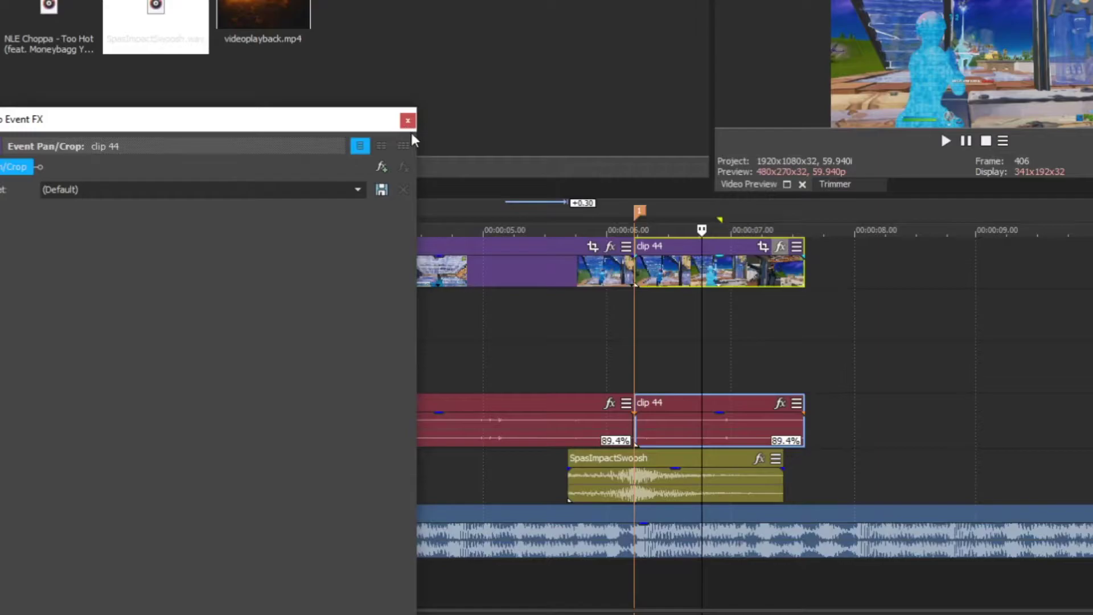
click(407, 126)
click(520, 324)
key(space)
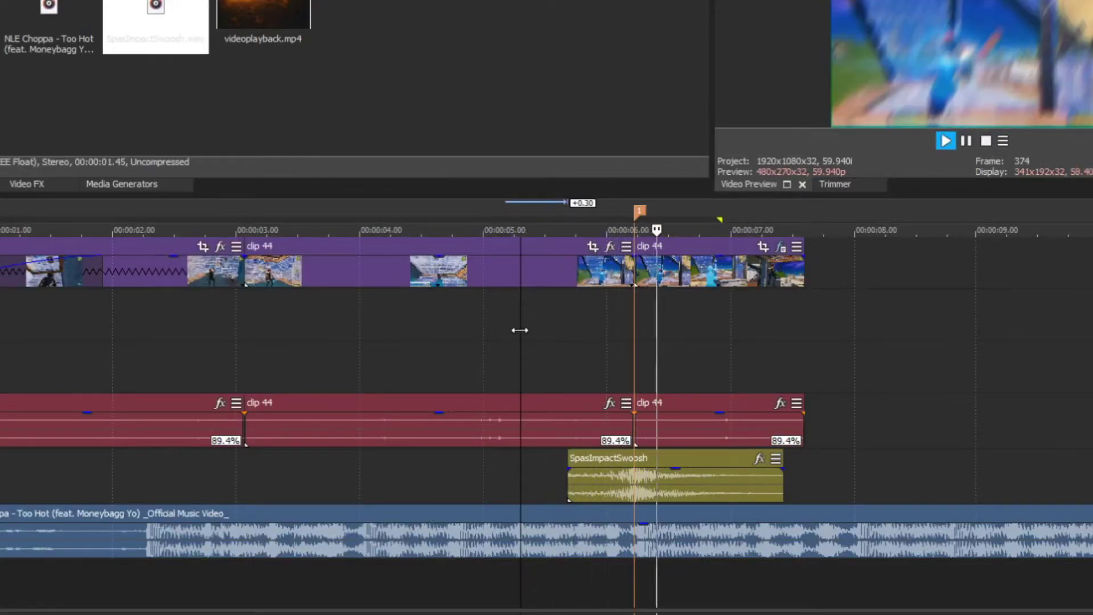
key(space)
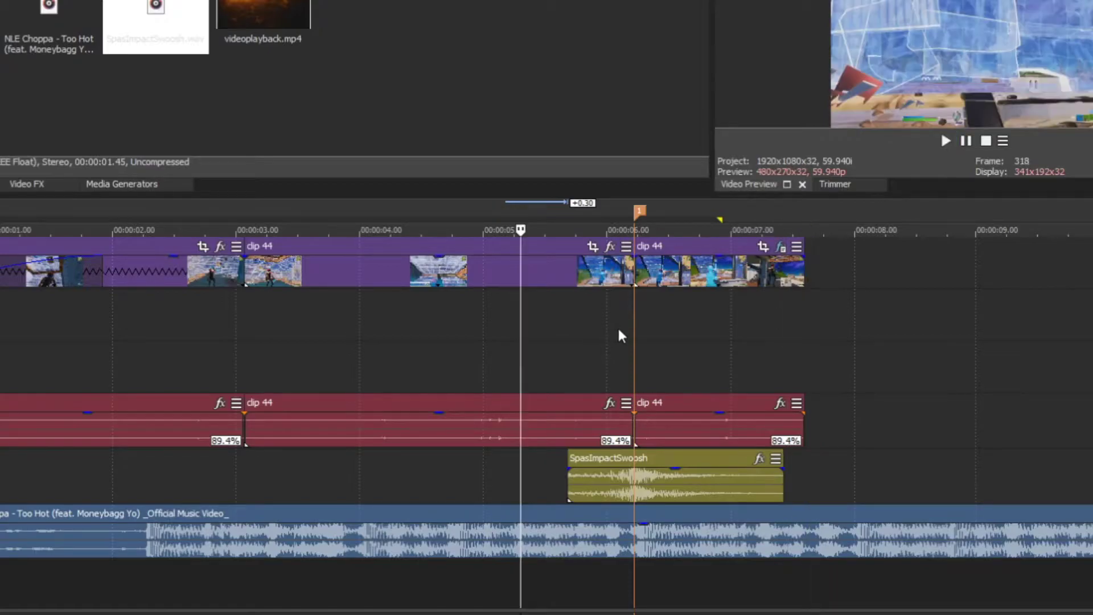
Step: Crop the part of clip 44 after marker 1 to about 2,901 by 1,632 around its centre and preview the closer framing
scroll(631, 330, up, 3)
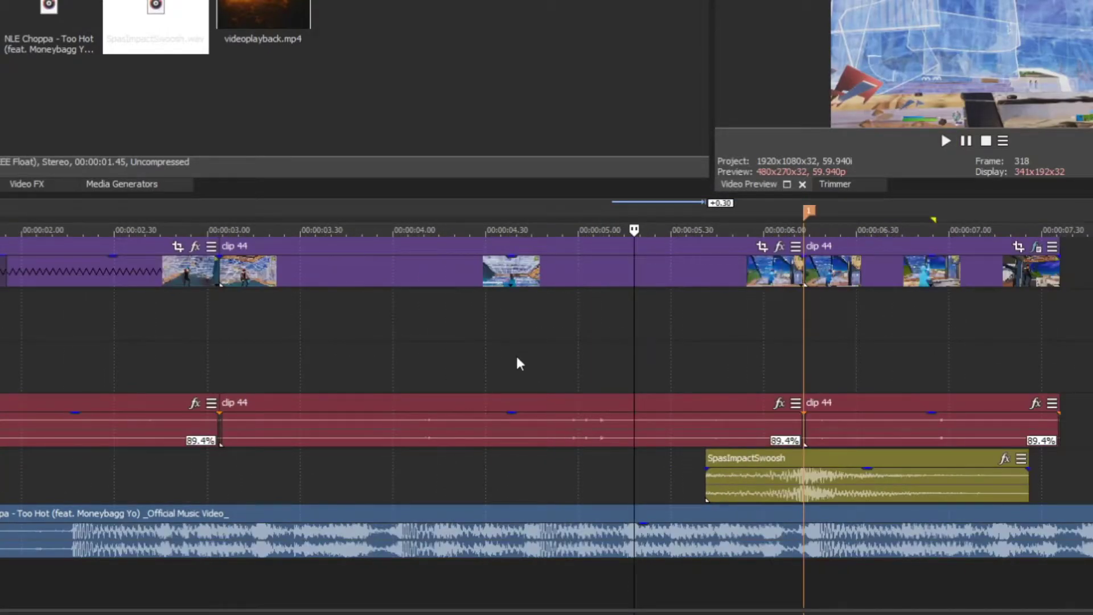
scroll(566, 335, up, 2)
scroll(590, 320, down, 1)
key(space)
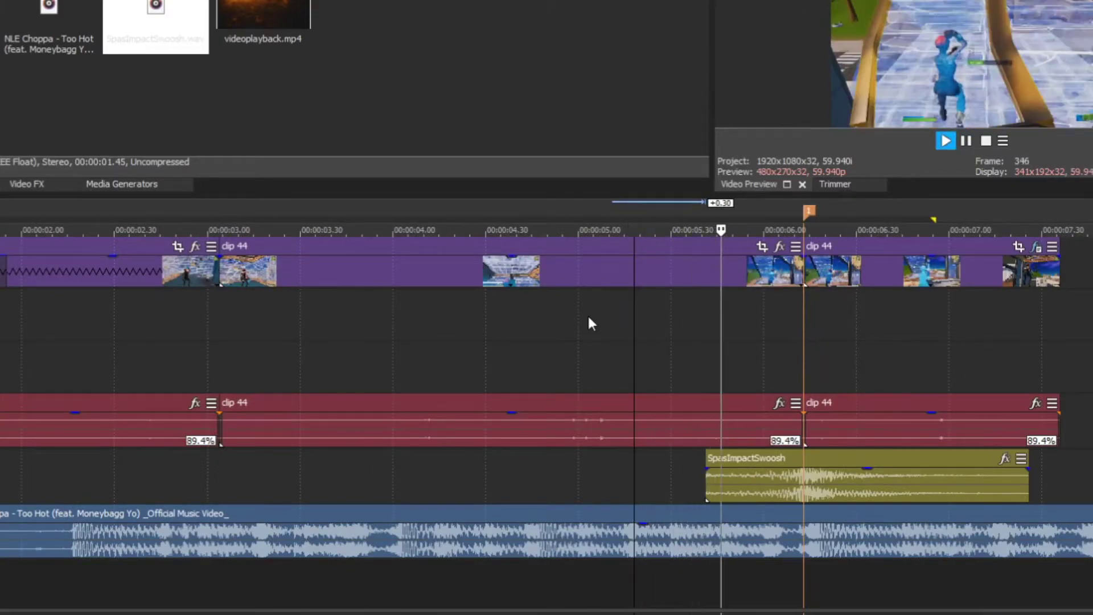
click(1014, 256)
click(1017, 249)
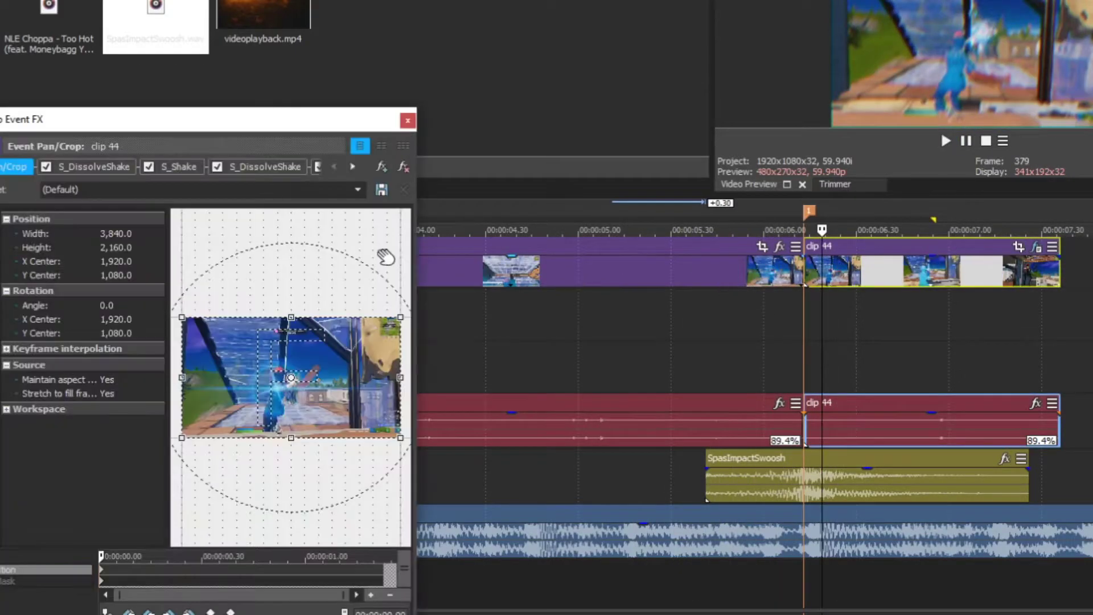
drag(184, 314, 192, 329)
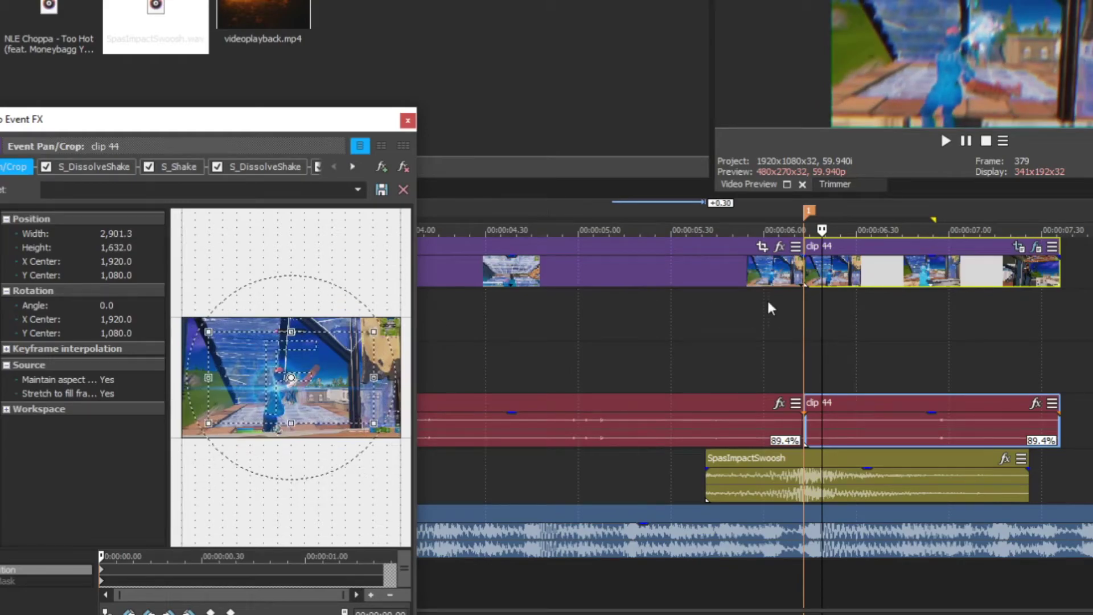
click(774, 319)
key(space)
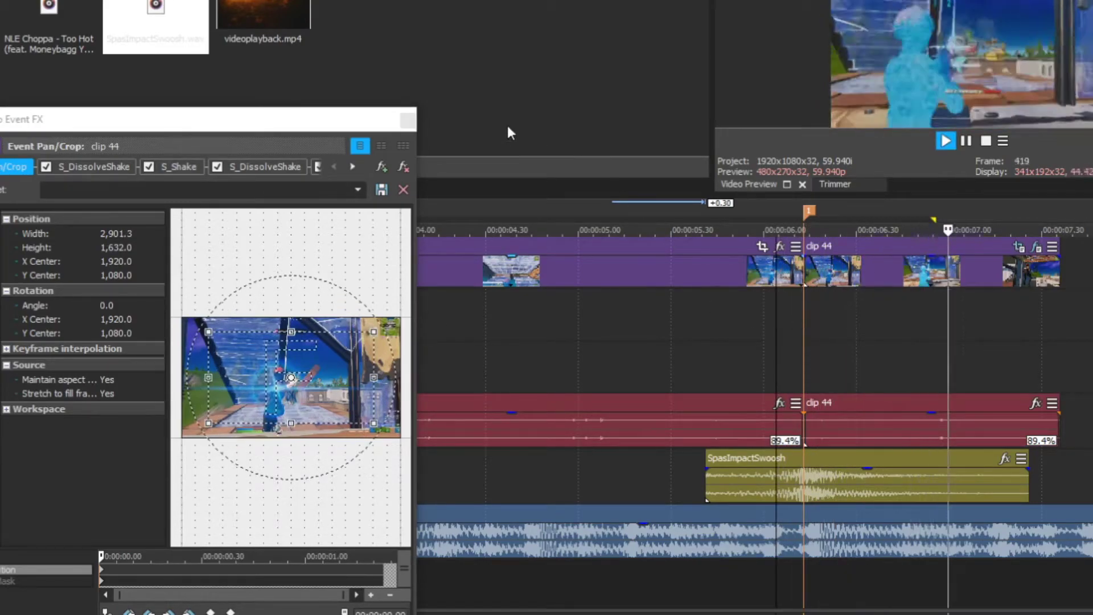
click(408, 120)
Step: Split clip 44 at frame 329, ahead of marker 1, and add the ! mxntapreshake filter package to the short part before the marker
click(216, 279)
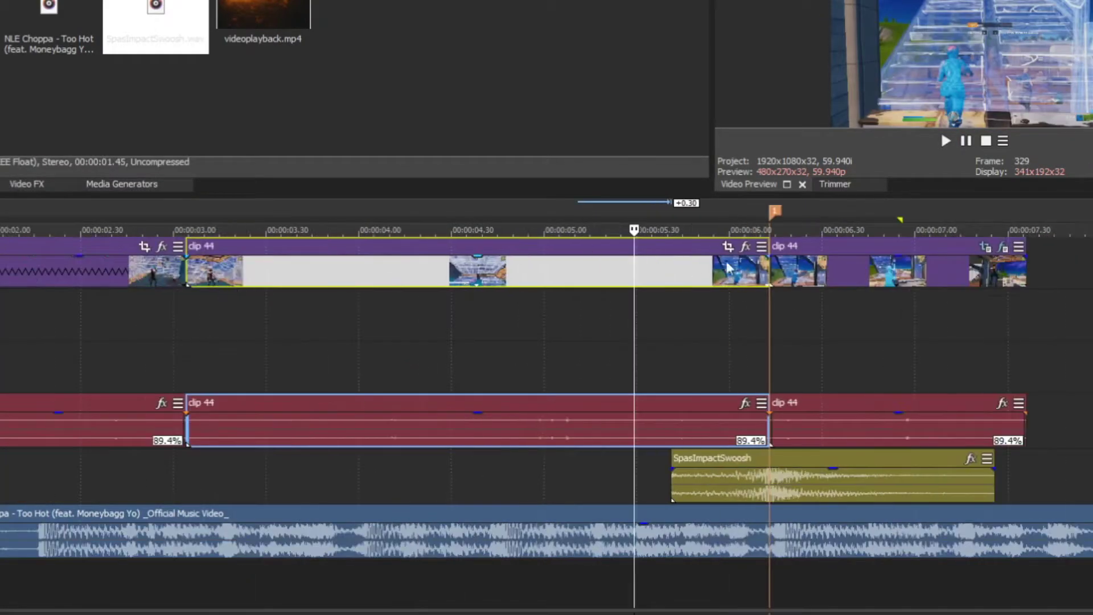
key(s)
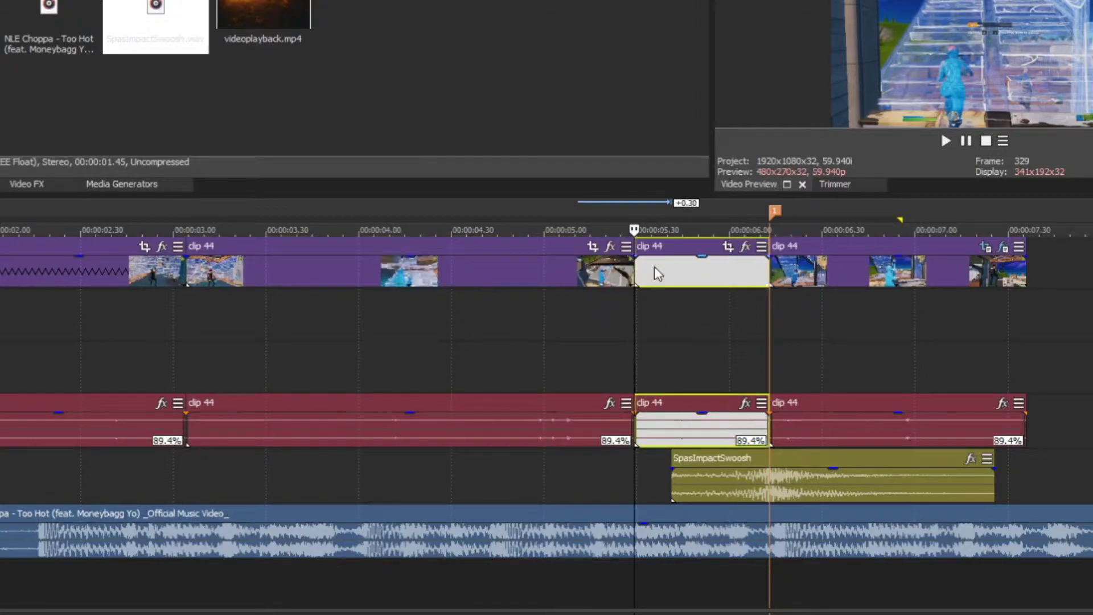
click(742, 276)
click(745, 246)
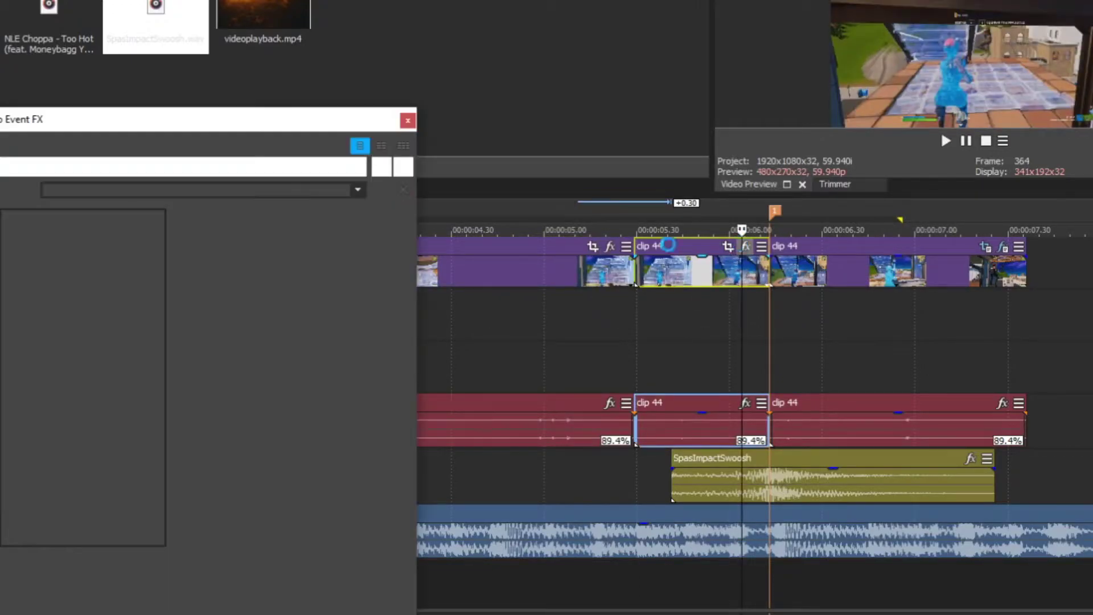
click(187, 220)
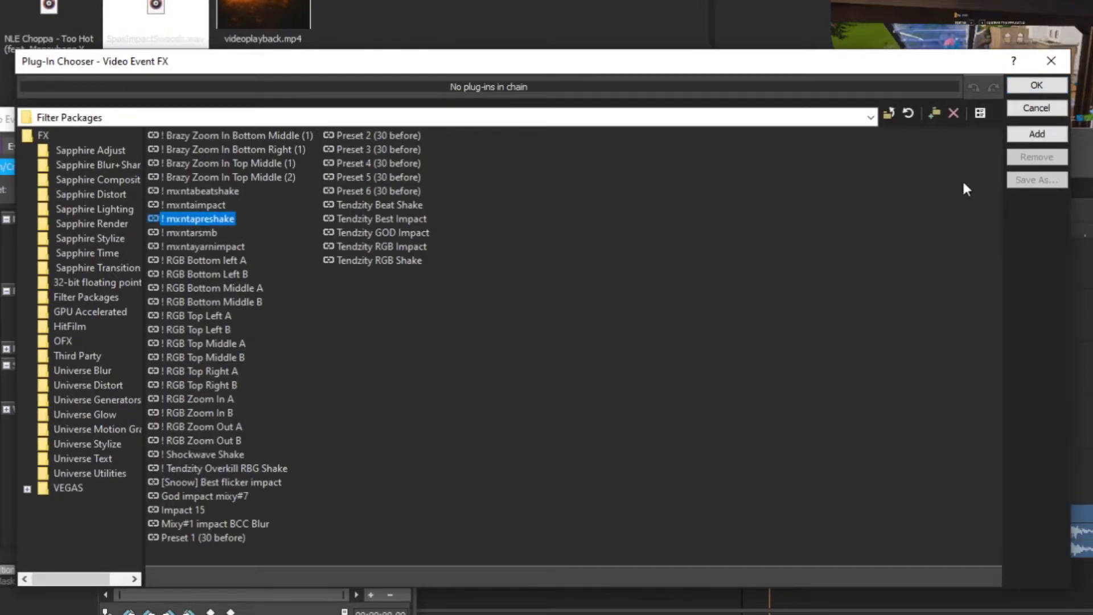
click(1036, 134)
click(1037, 85)
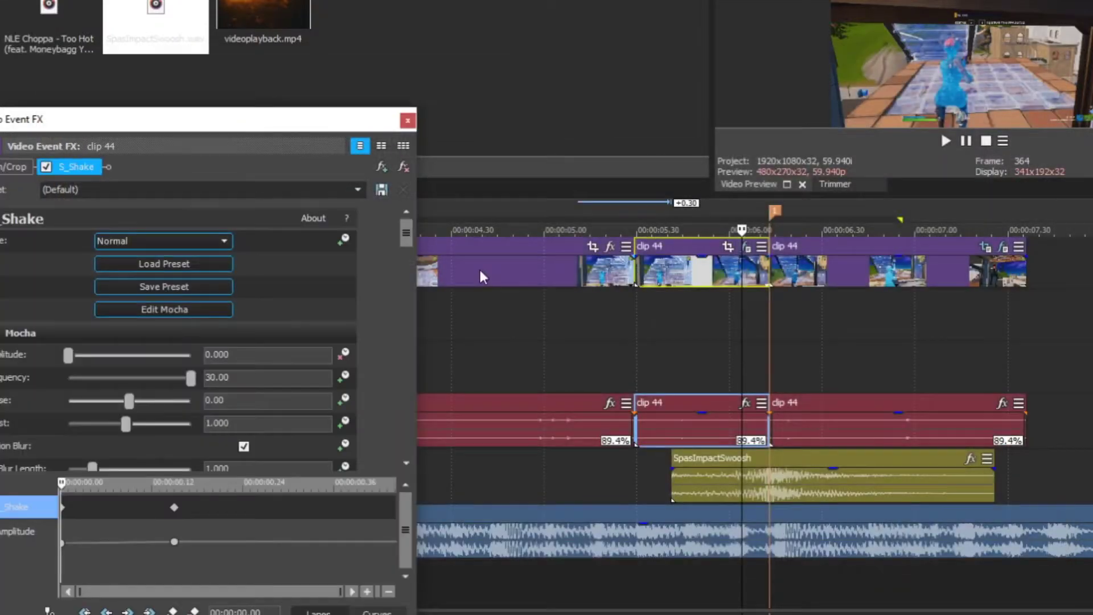
Step: Play back the pre-shake and the impact on clip 44 around marker 1
click(558, 312)
key(space)
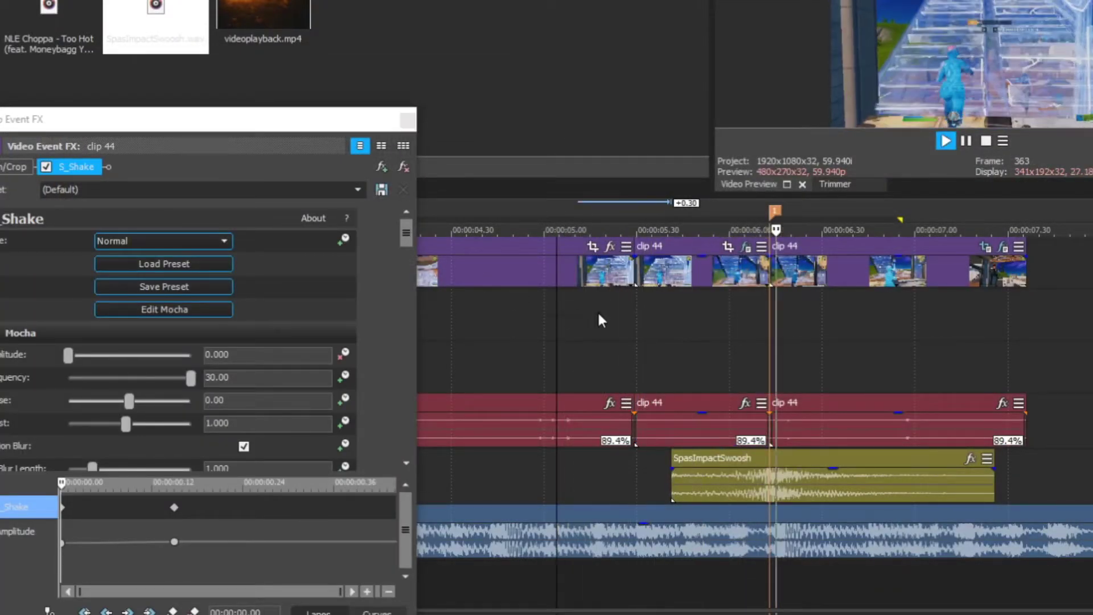
click(407, 120)
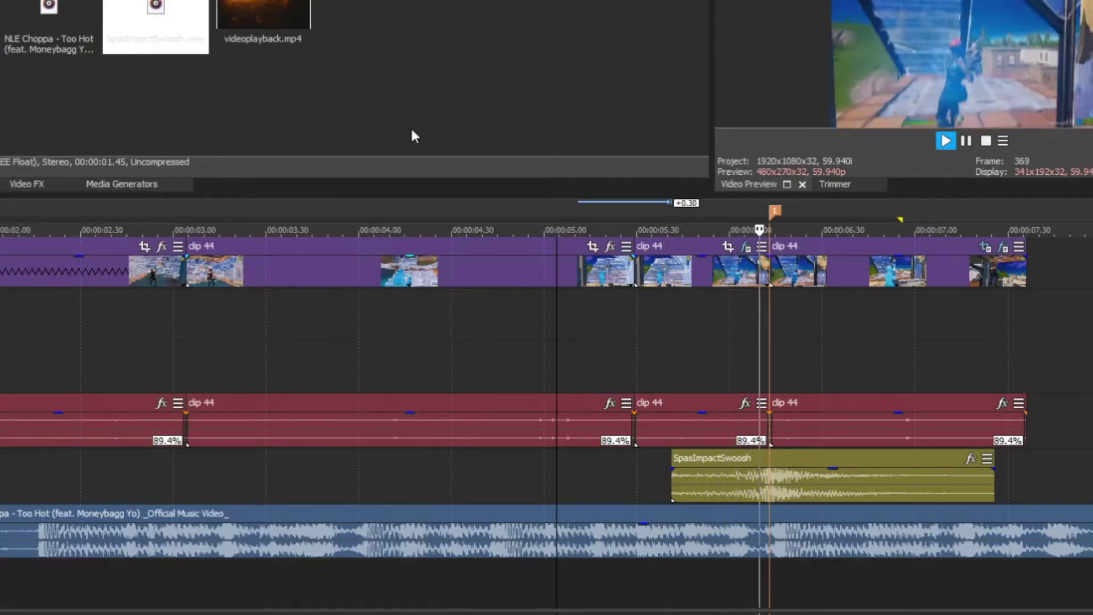
key(space)
click(688, 268)
key(space)
click(799, 272)
key(space)
Step: Place a second marker on the timeline at frame 611, just after 10 seconds into the song
scroll(355, 318, down, 8)
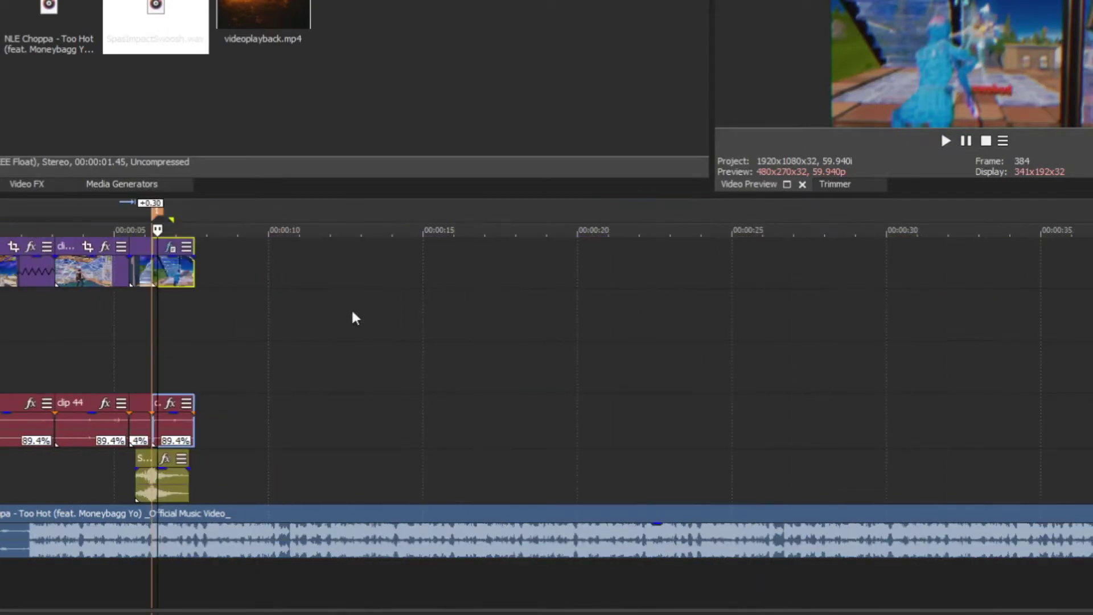
scroll(353, 312, up, 5)
click(438, 368)
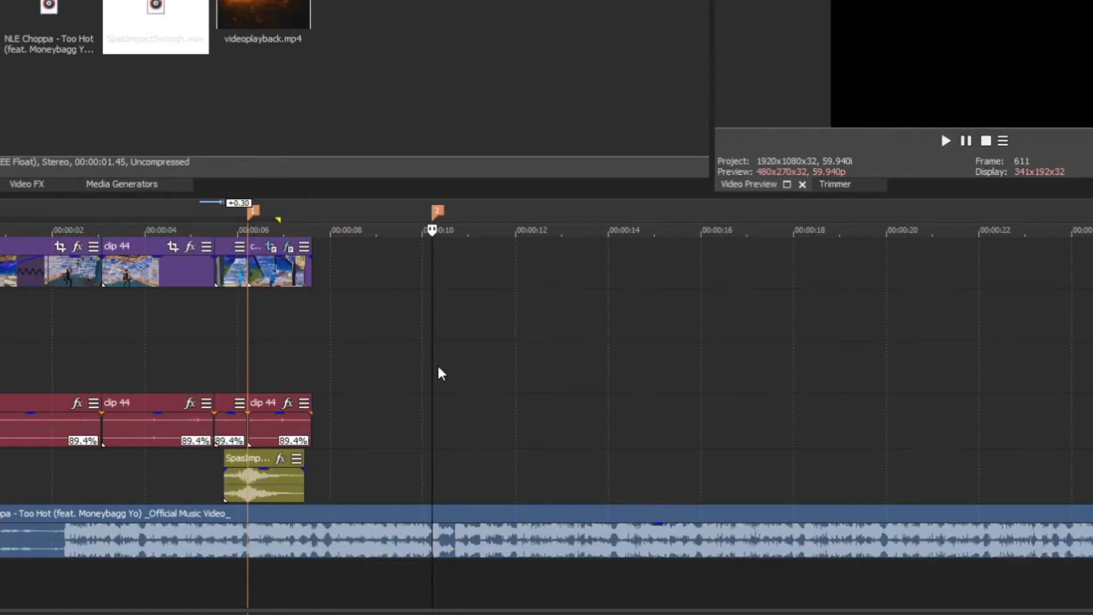
scroll(425, 373, up, 2)
scroll(451, 420, down, 2)
Step: Copy the SpasImpactSwoosh sound effect to marker 2 on the same track and line up its peak with the marker
click(233, 471)
right_click(255, 464)
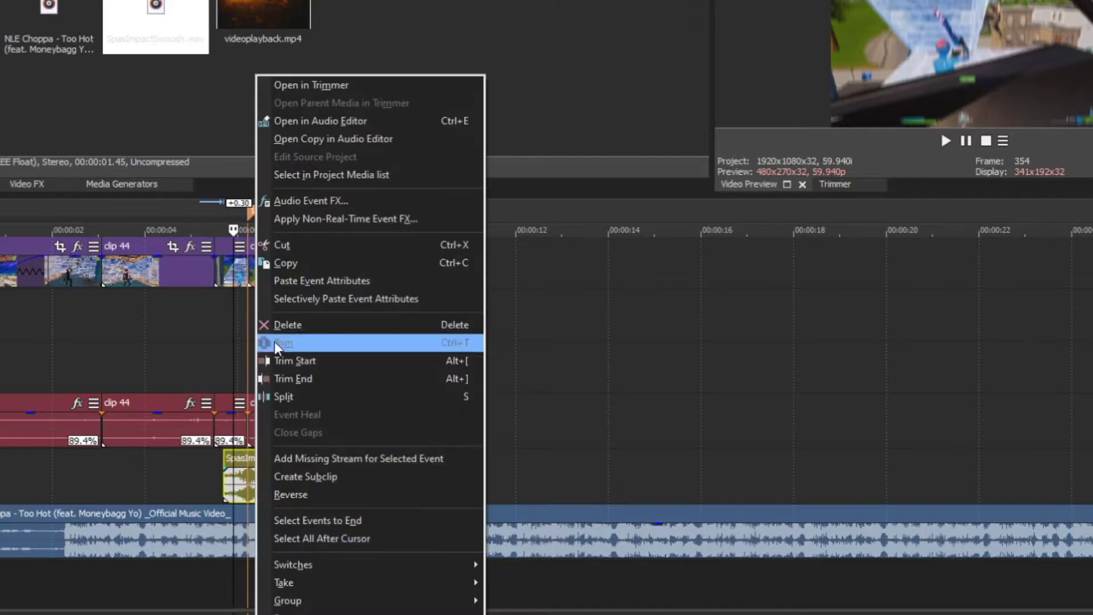
click(303, 263)
click(436, 471)
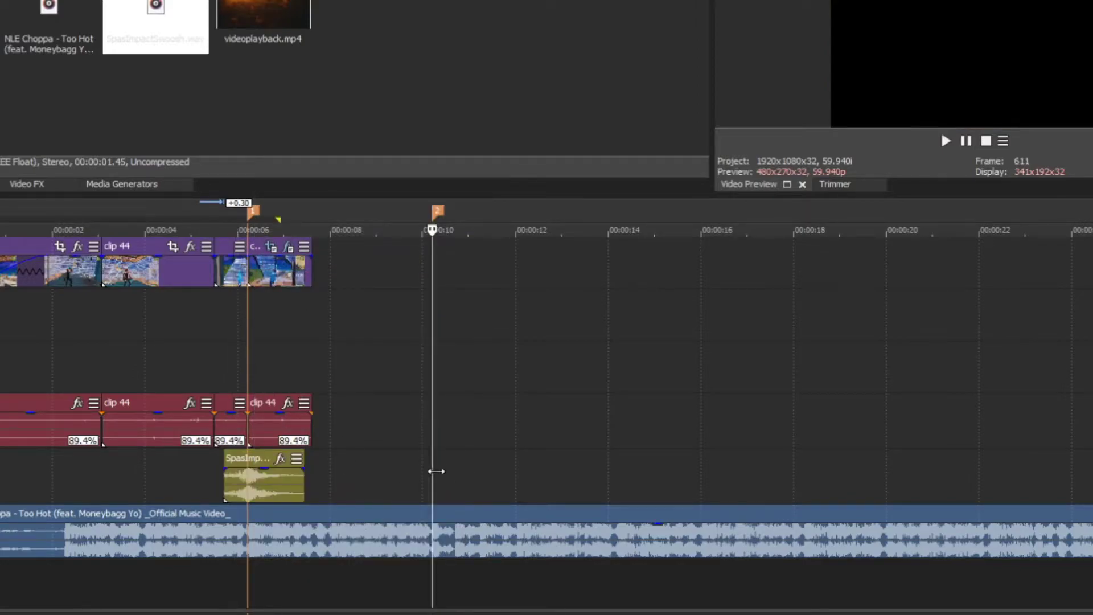
key(ctrl+v)
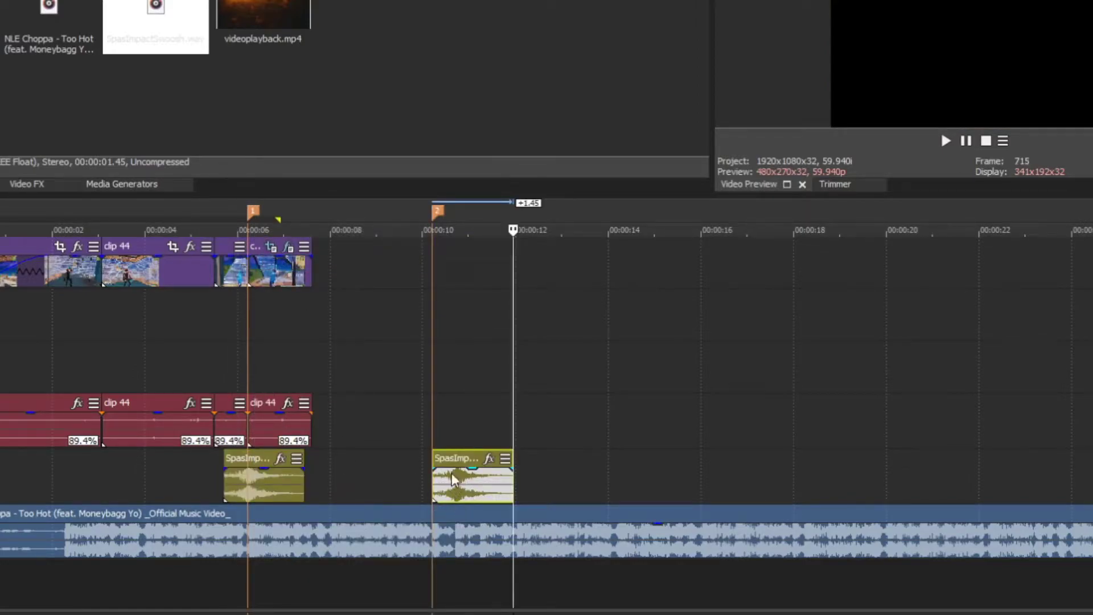
drag(457, 494, 422, 449)
click(403, 422)
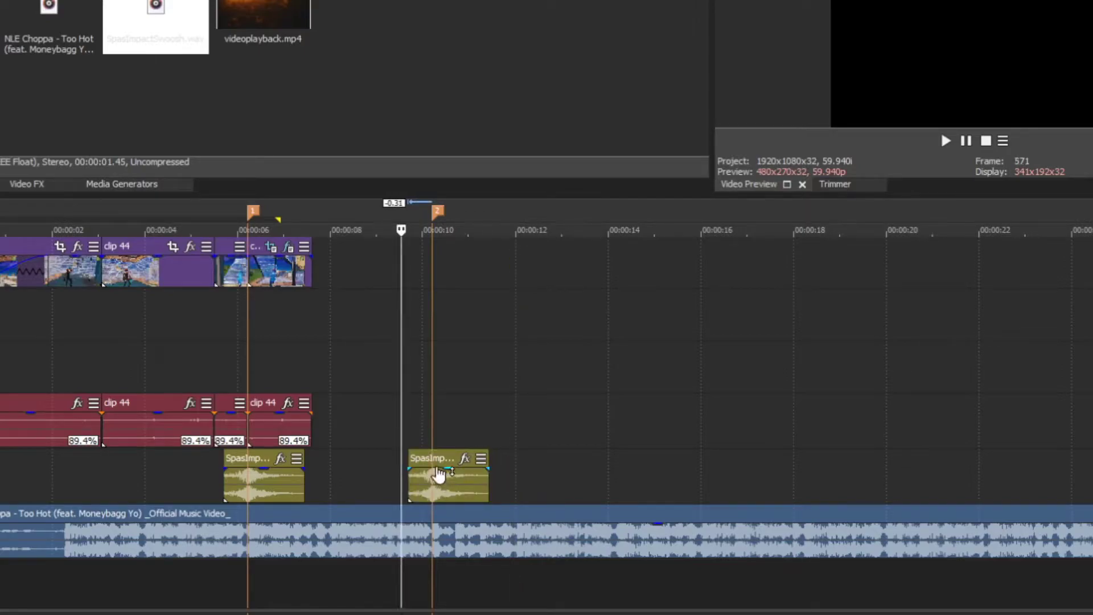
key(space)
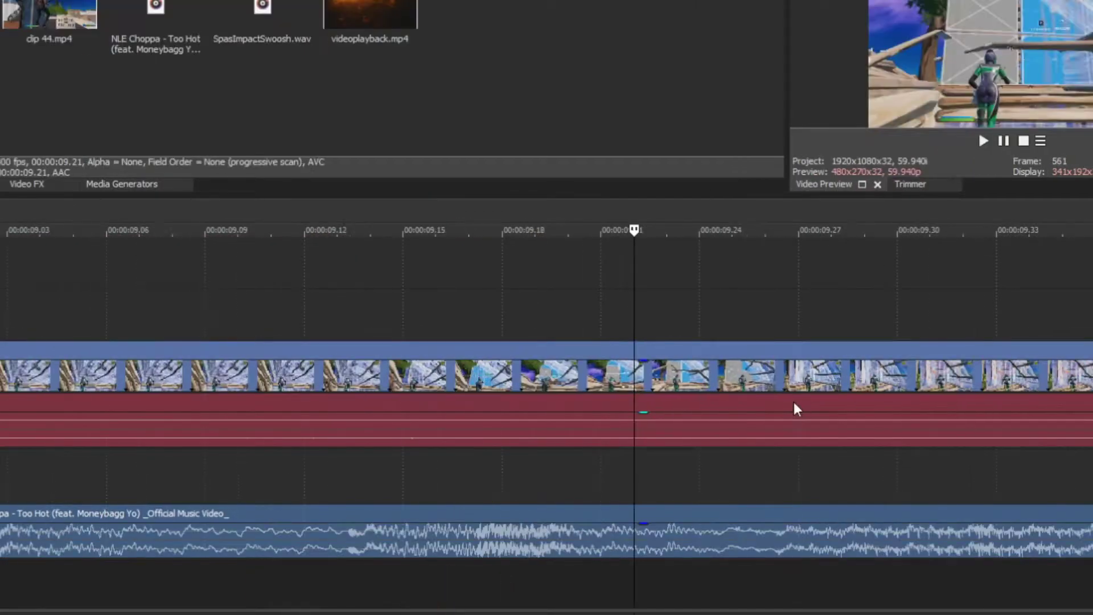
Step: Split clip 42 at marker 2, where the copied sound effect peaks
scroll(794, 402, up, 5)
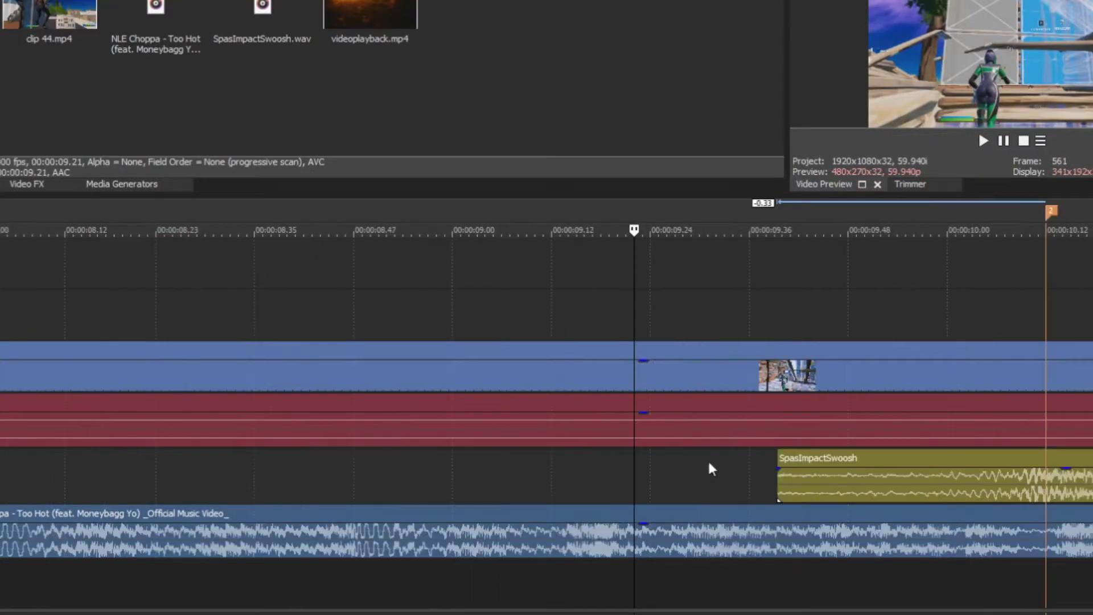
scroll(705, 406, down, 4)
click(589, 349)
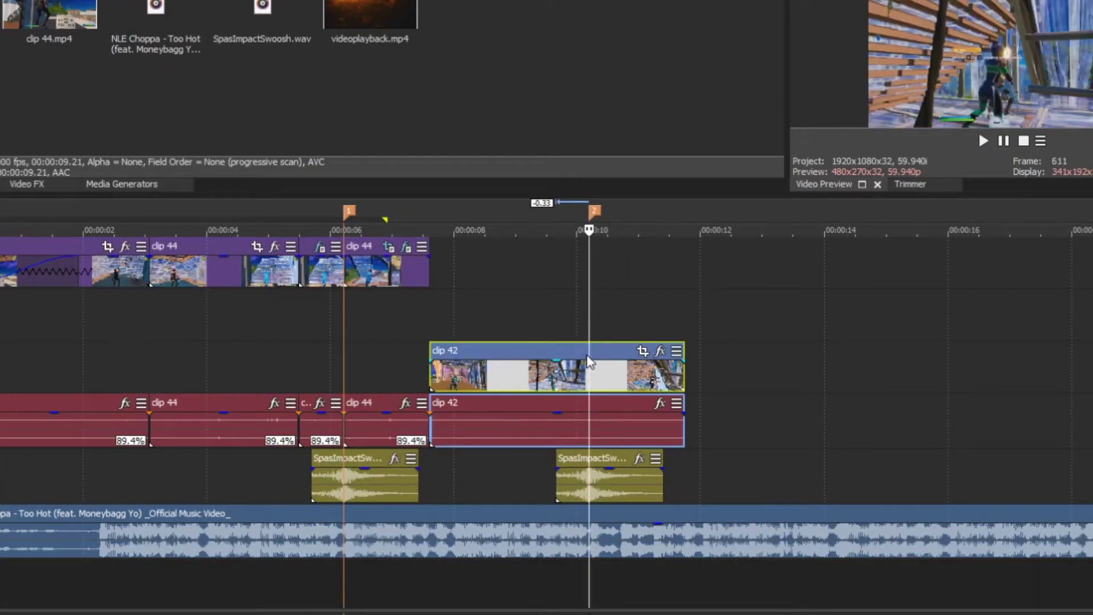
key(s)
Step: Add the Tendzity RGB Impact filter package to the part of clip 42 after marker 2
click(661, 351)
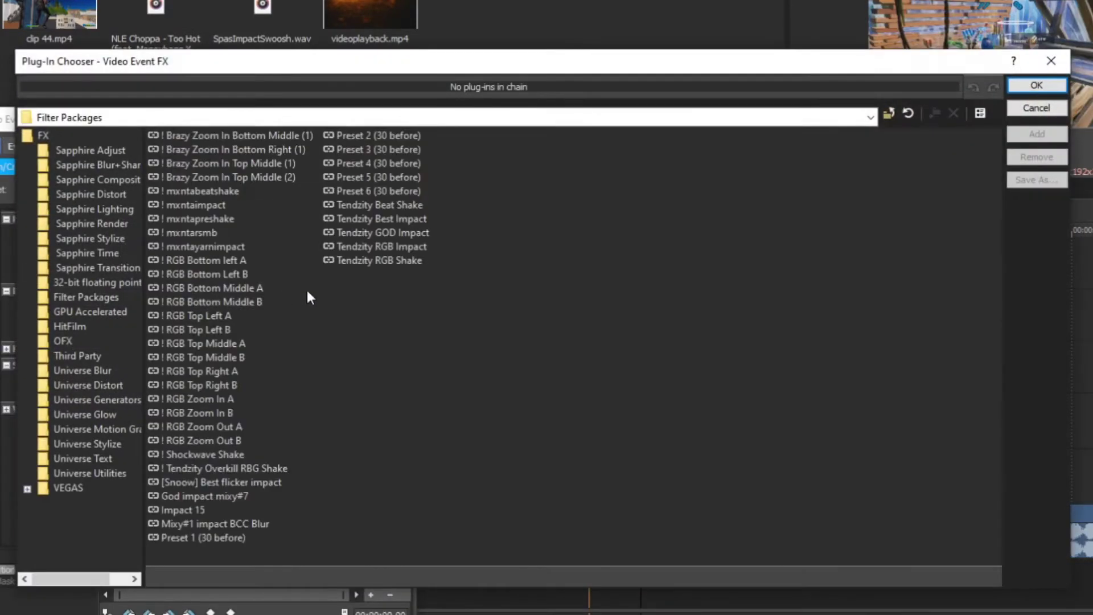
click(393, 233)
key(Down)
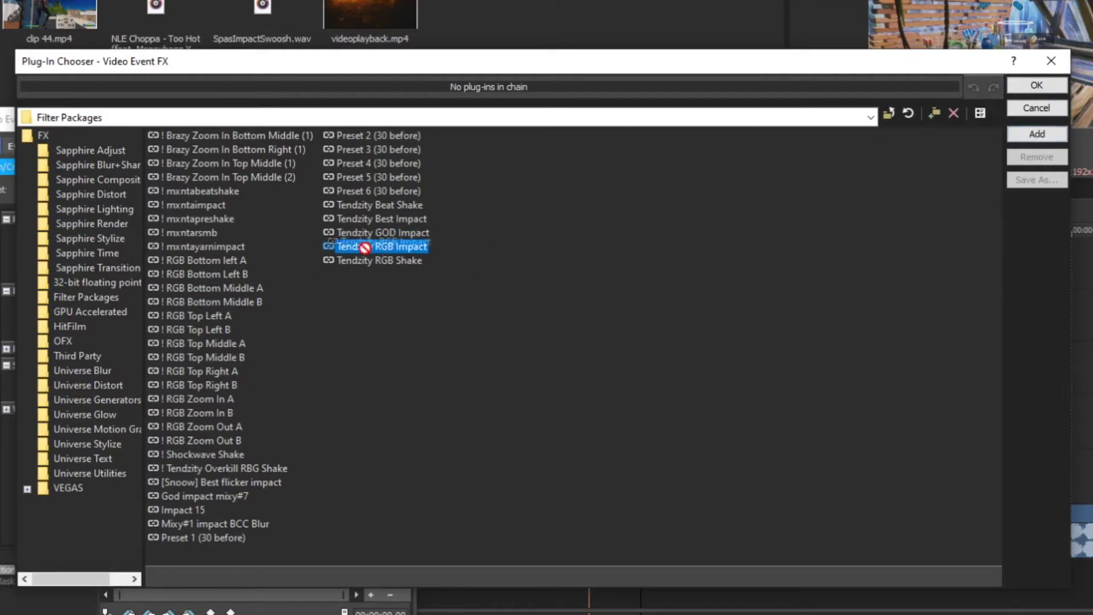
click(1052, 136)
click(1032, 90)
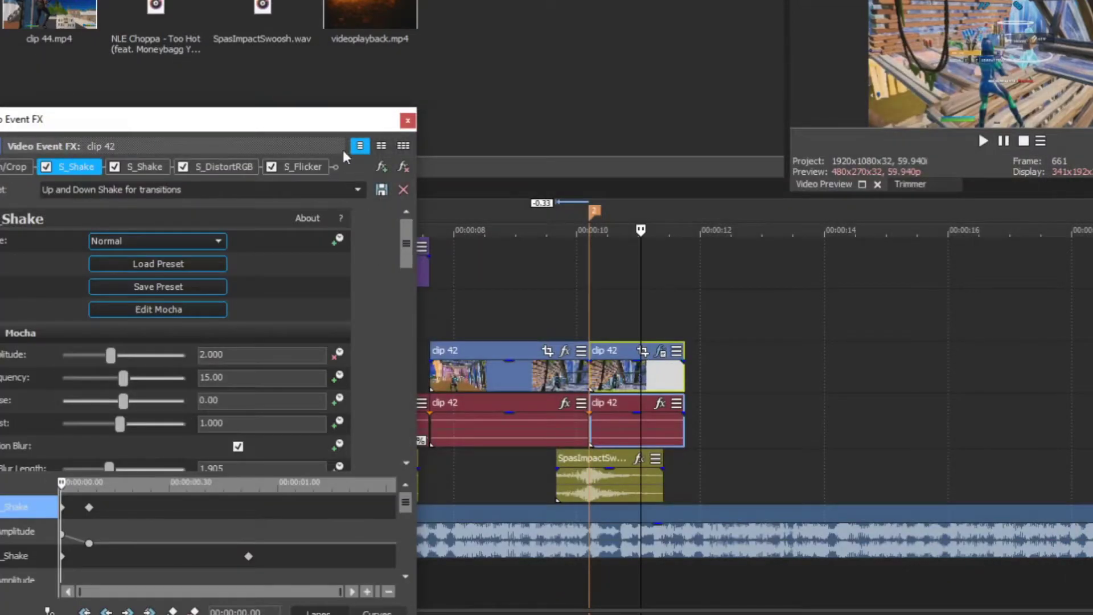
click(408, 121)
Step: Split clip 42 at frame 561, ahead of marker 2, and add the ! mxntapreshake filter package to the short part before the marker
click(545, 377)
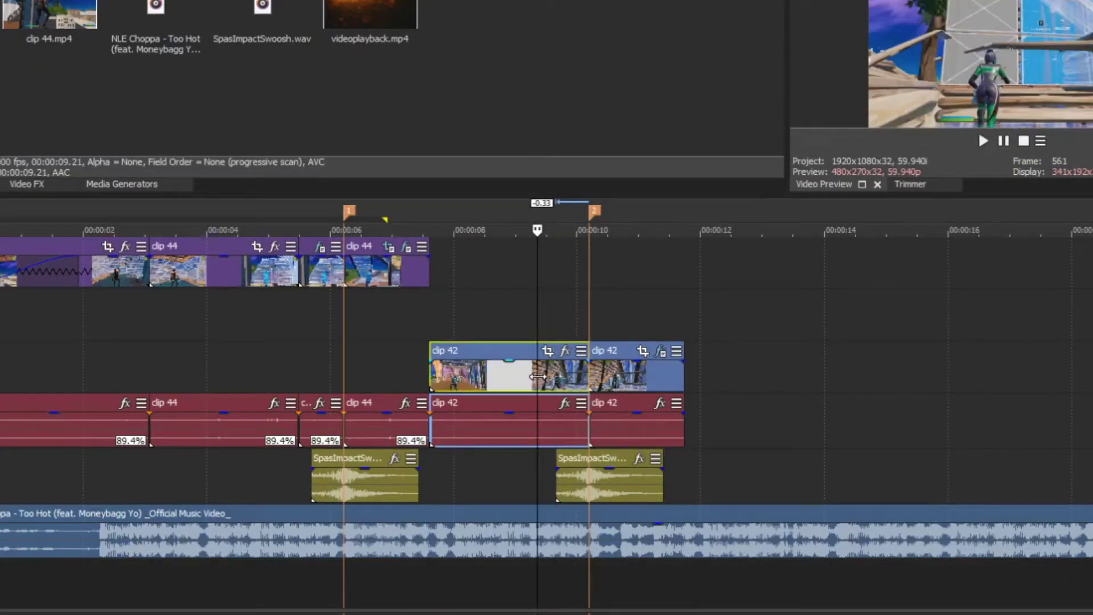
key(s)
click(565, 351)
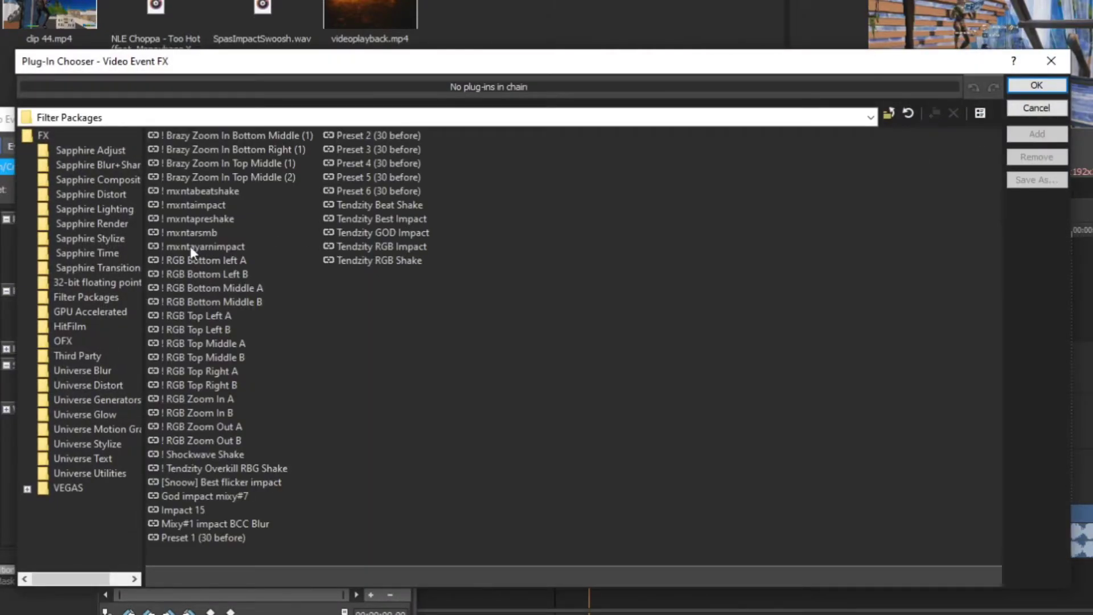
click(192, 233)
click(197, 221)
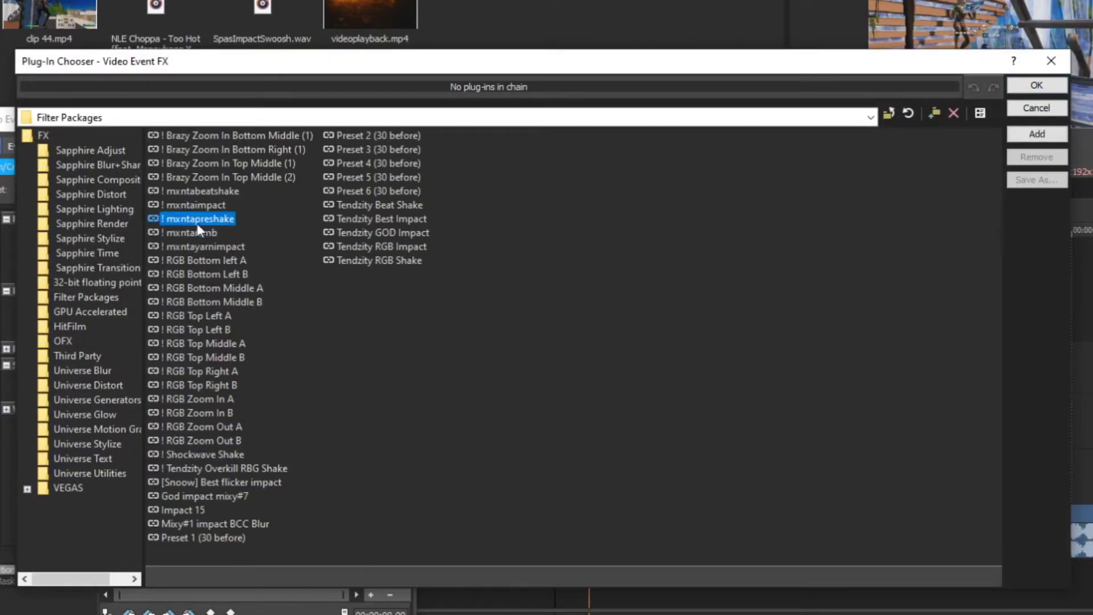
click(1037, 134)
click(1025, 85)
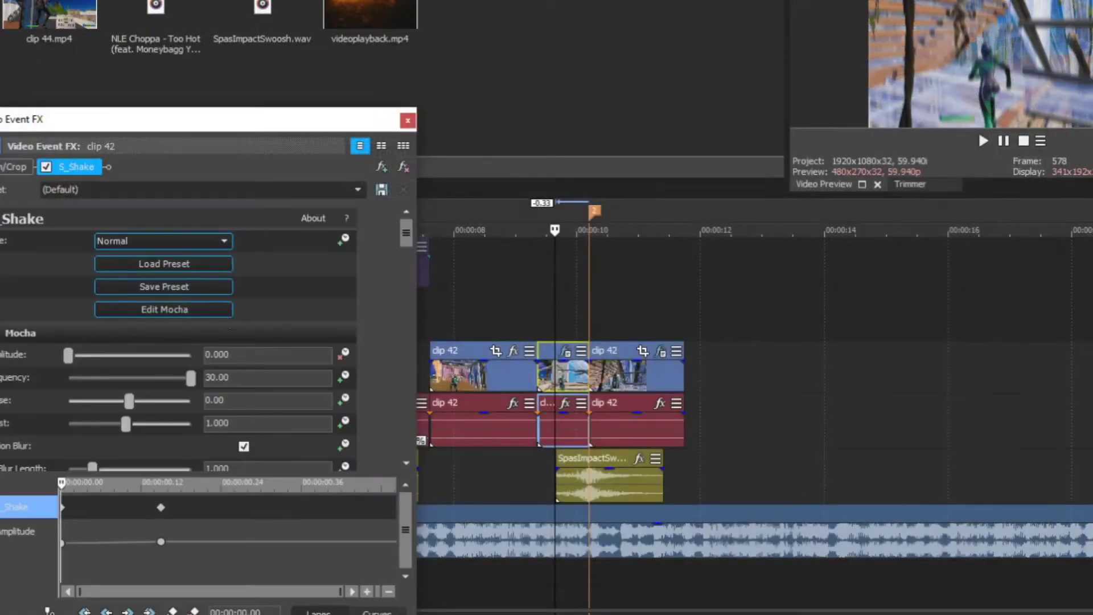
Step: Close the clip 42 effects window and check frames of clips 42 and 44 around the two markers
click(408, 118)
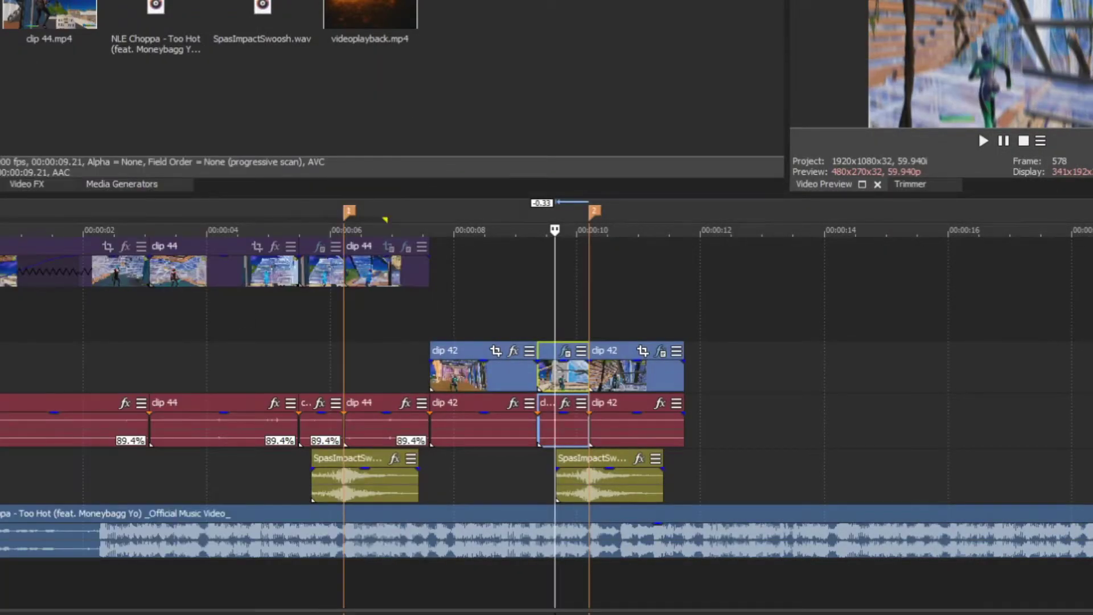
click(454, 322)
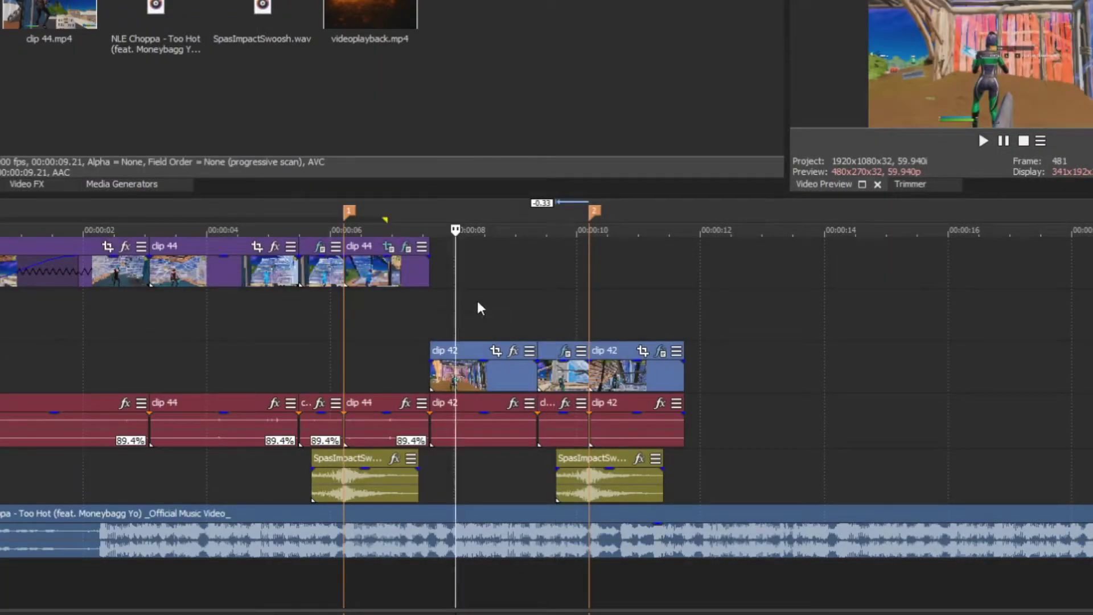
click(528, 300)
click(608, 316)
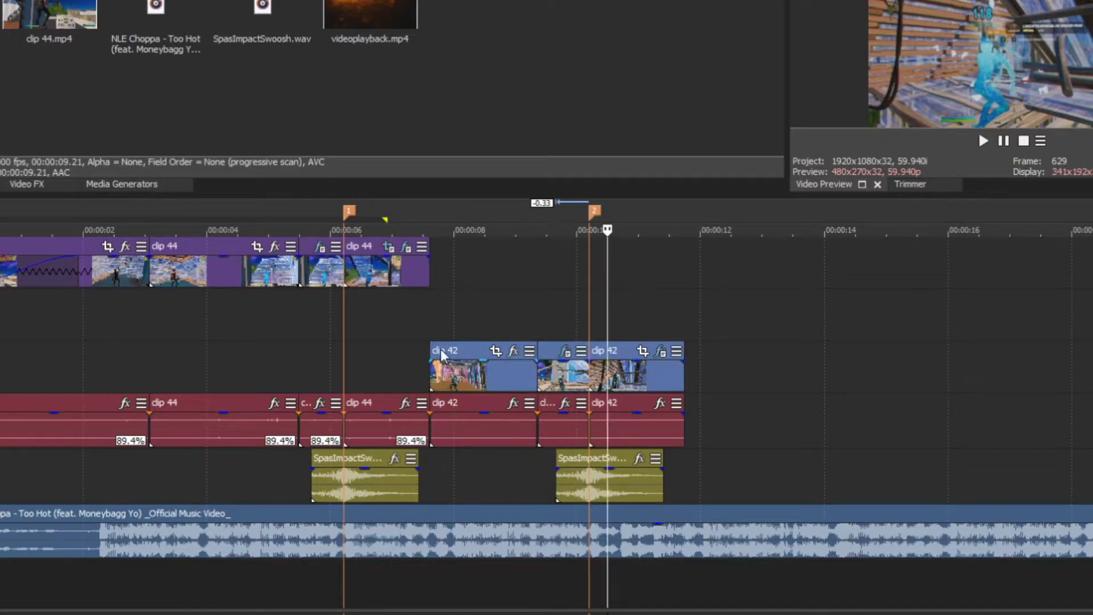
click(394, 338)
click(388, 341)
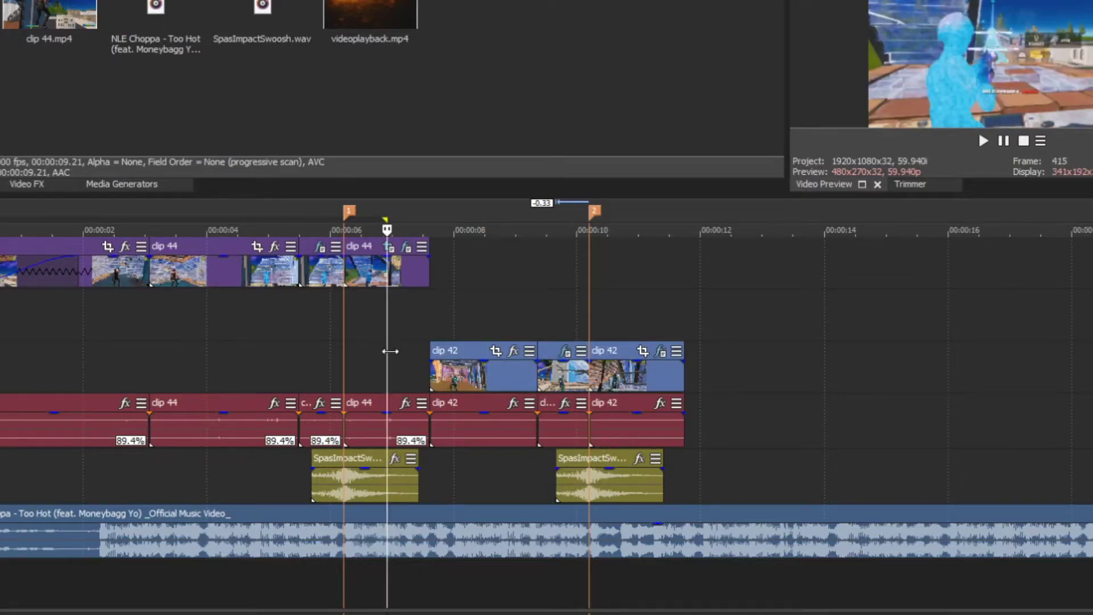
Step: Add the VEGAS Color Corrector (Secondary) effect to the clip 44 section just before its short pre-shake part
scroll(390, 351, up, 2)
click(425, 245)
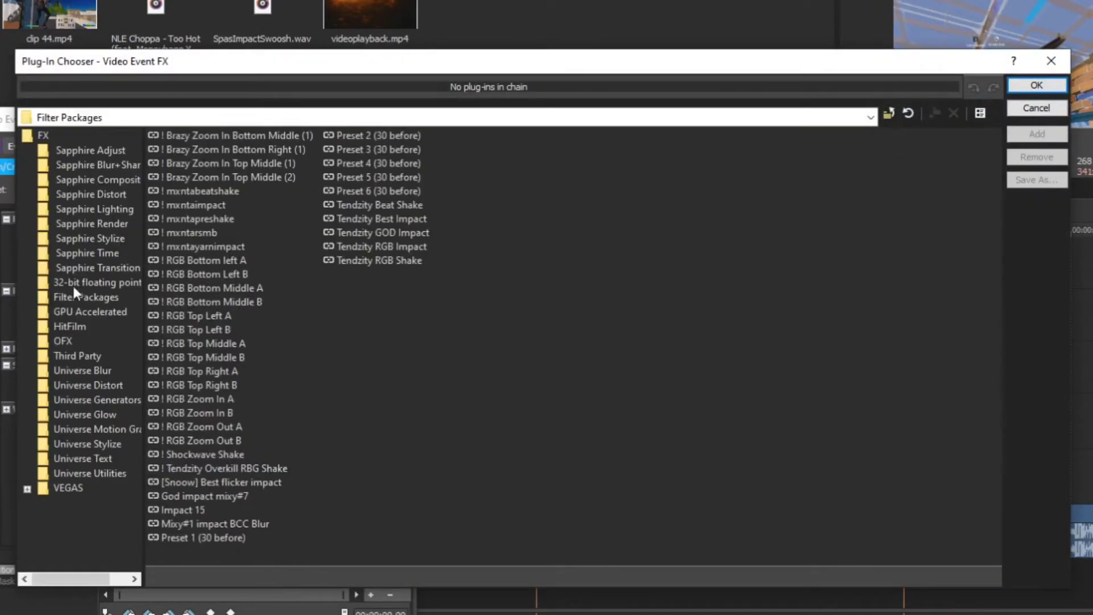
click(43, 137)
drag(197, 556, 210, 460)
drag(172, 428, 371, 507)
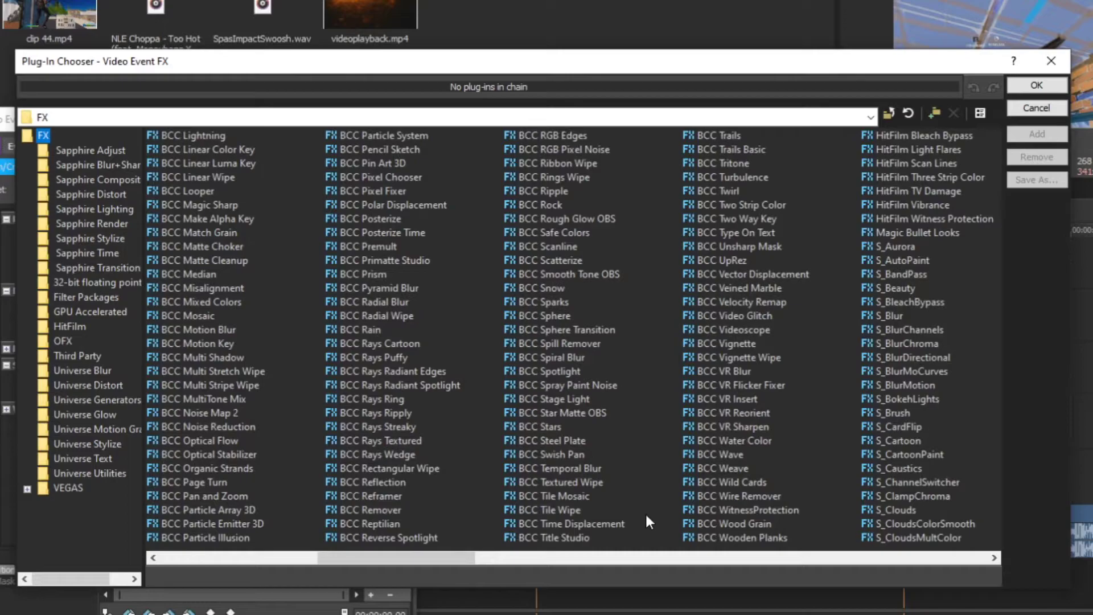
drag(381, 556, 812, 558)
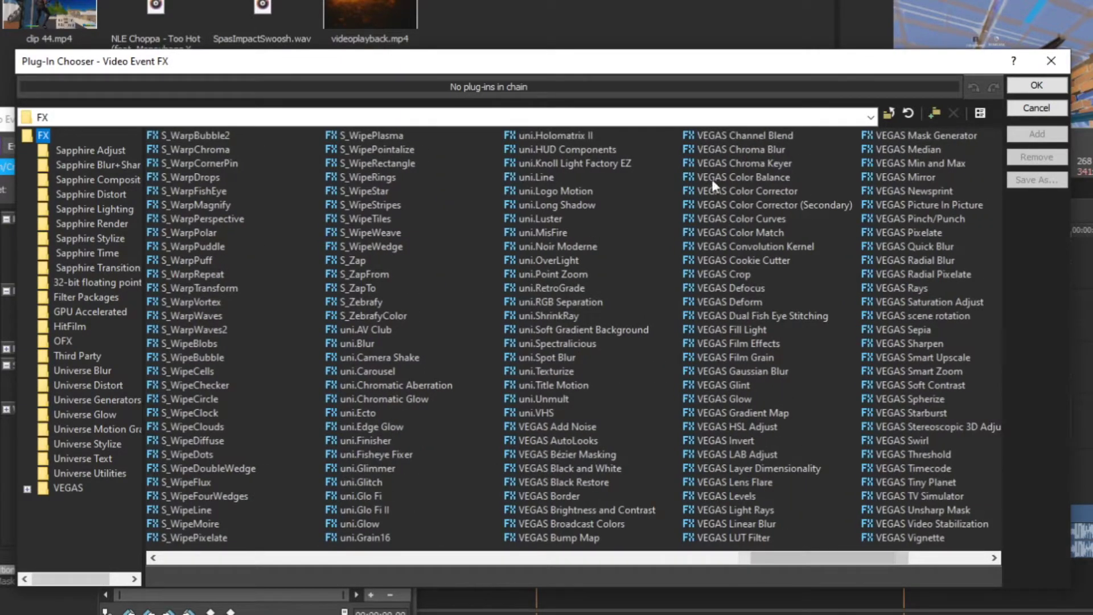
click(759, 205)
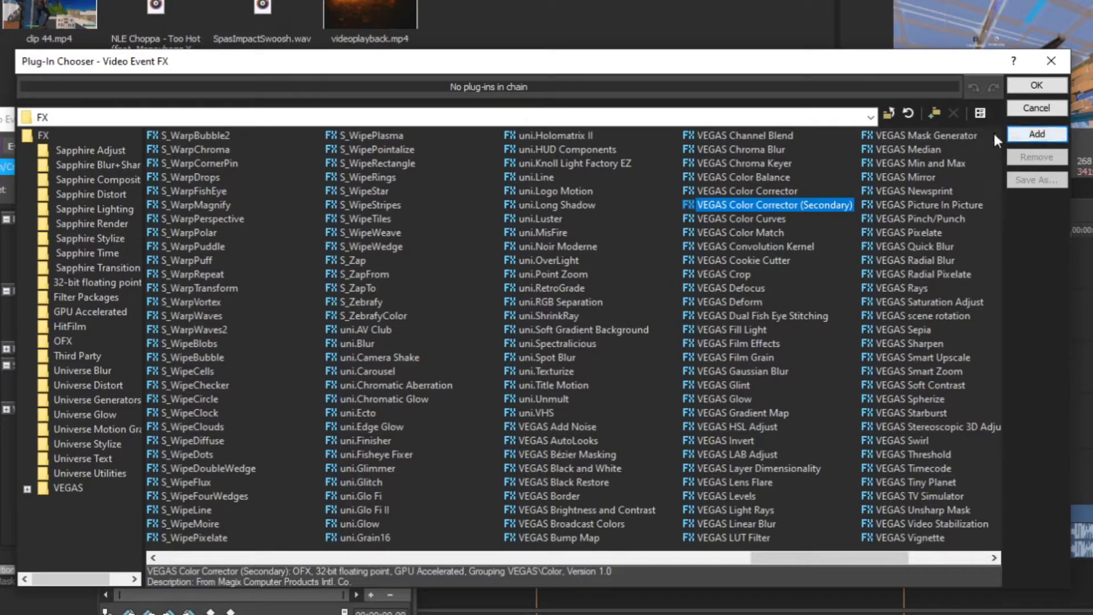
click(1036, 135)
click(1032, 84)
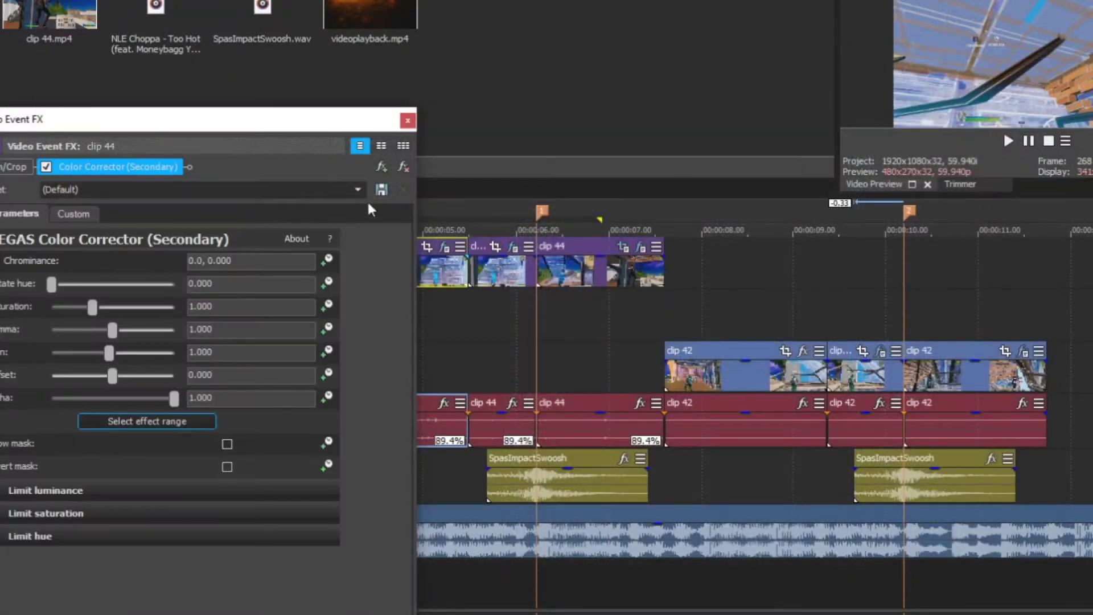
Step: Shift the corrector's chrominance towards magenta, angle 62.1 and magnitude 0.308, and play back that section of clip 44
click(74, 213)
drag(64, 314, 79, 299)
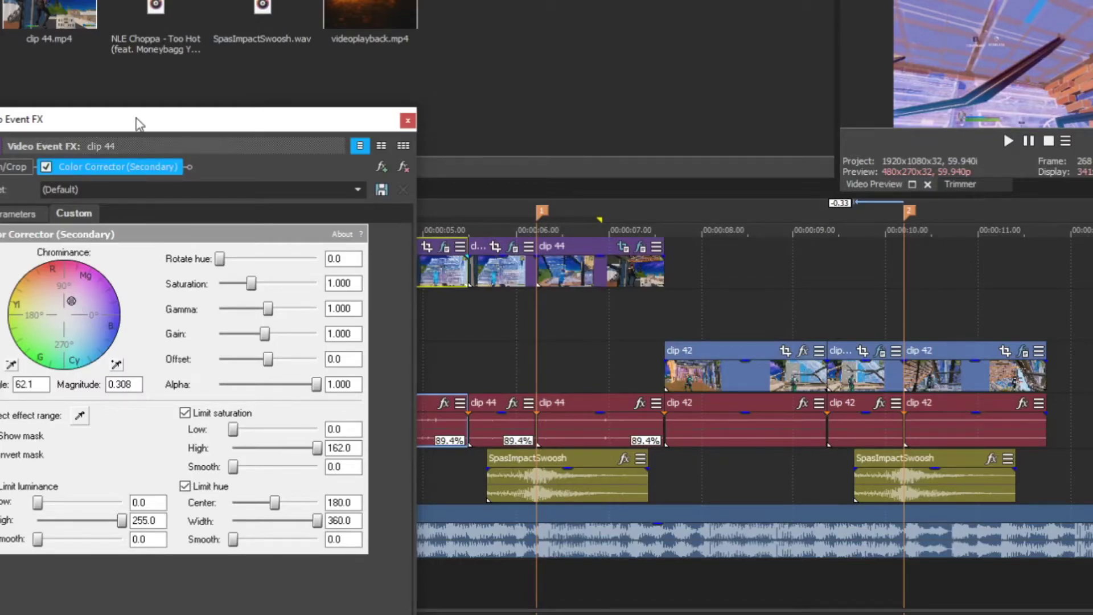
drag(136, 122, 551, 506)
click(260, 274)
key(space)
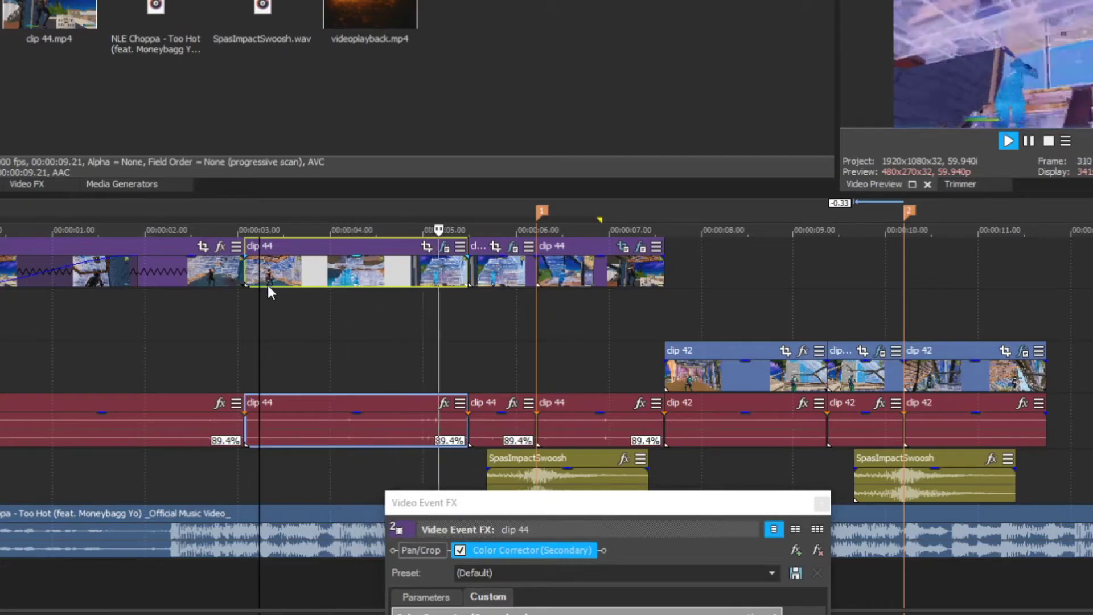
key(space)
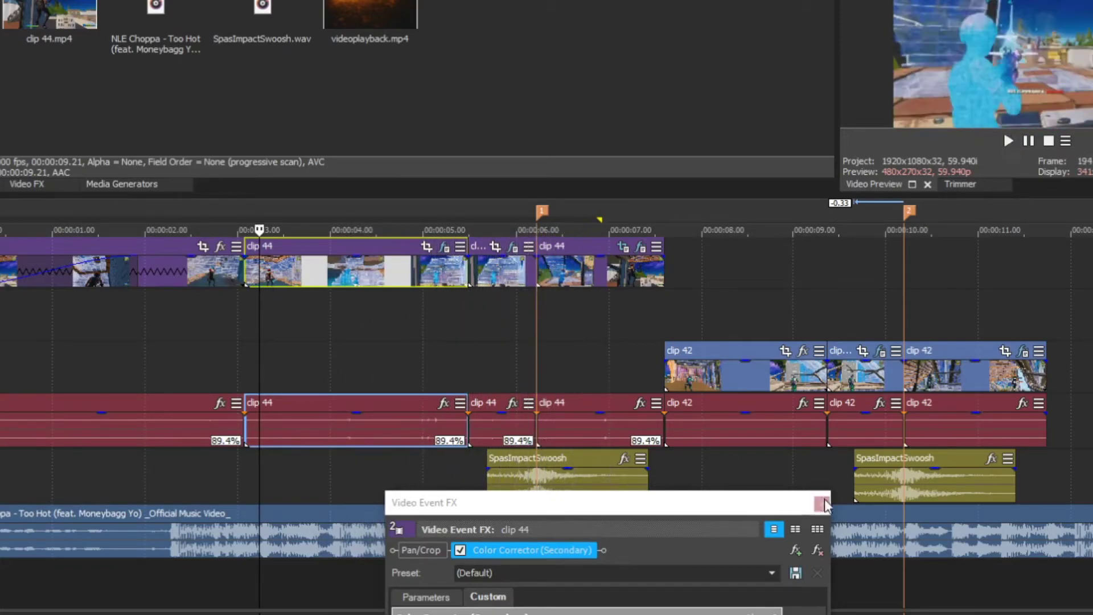
click(822, 503)
scroll(426, 285, down, 5)
scroll(217, 323, up, 5)
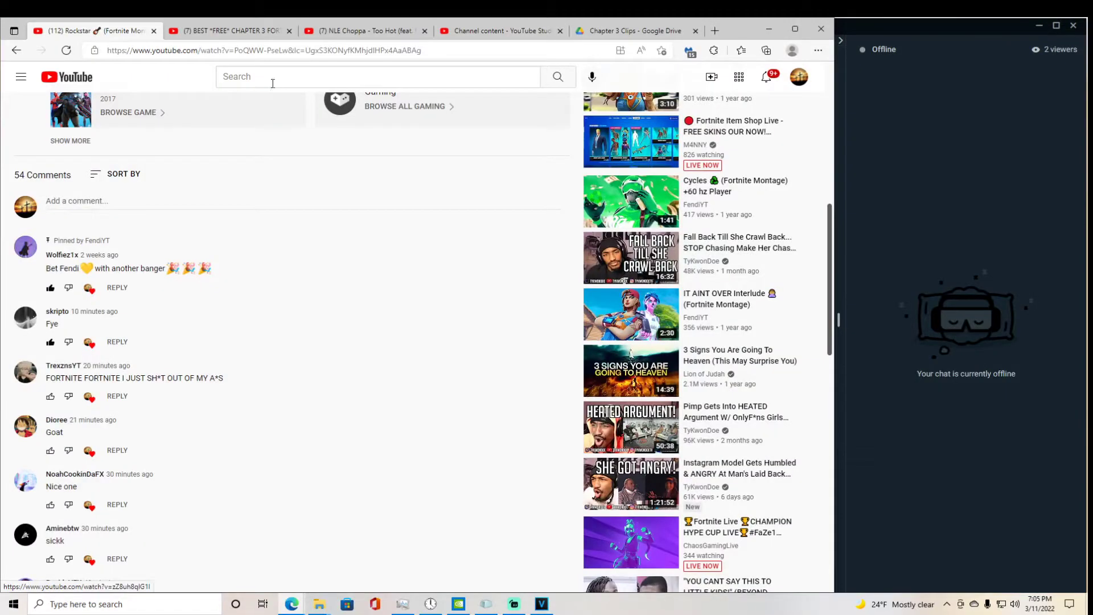
Step: Switch to YouTube in the browser, search for "free fortnite cinematics chapter 3" and open the Chapter 3 FREE Cinematic Pack video
click(273, 80)
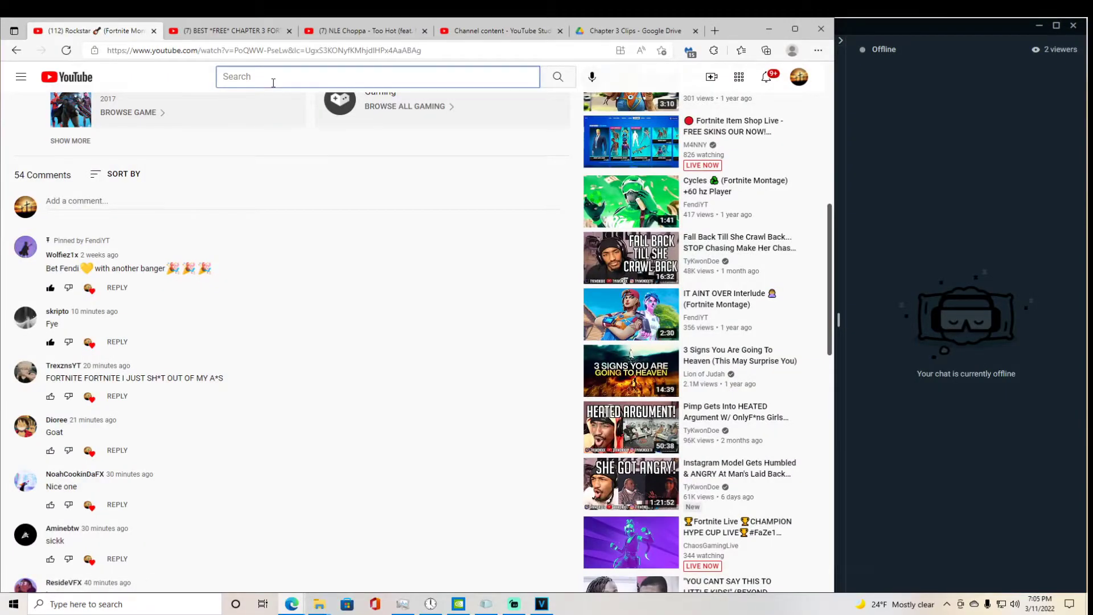
text(free for)
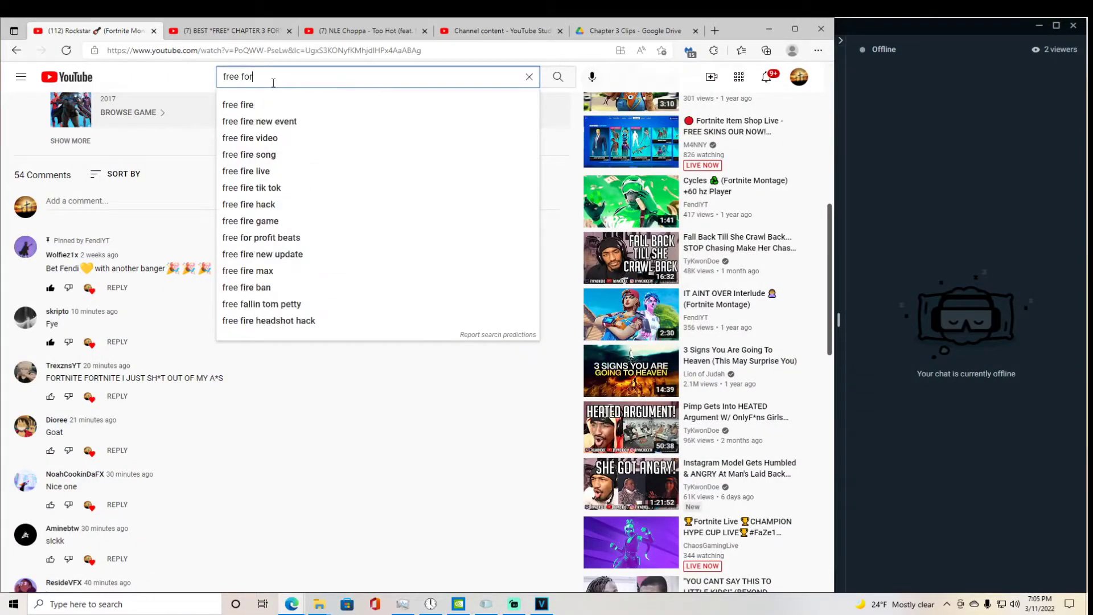
text(tnite cinematics)
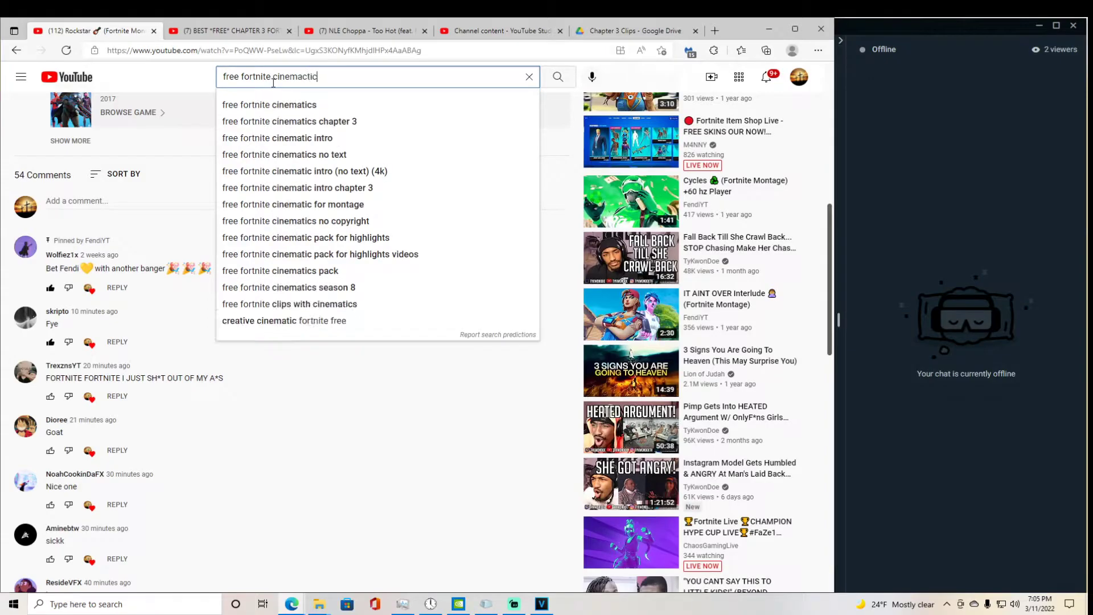
click(379, 122)
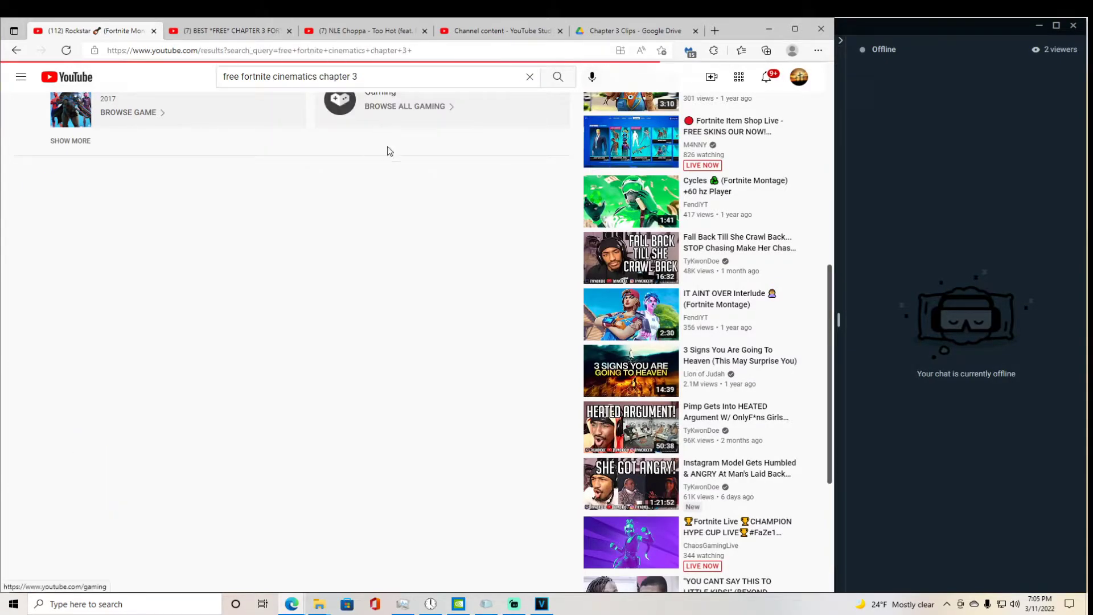
click(238, 175)
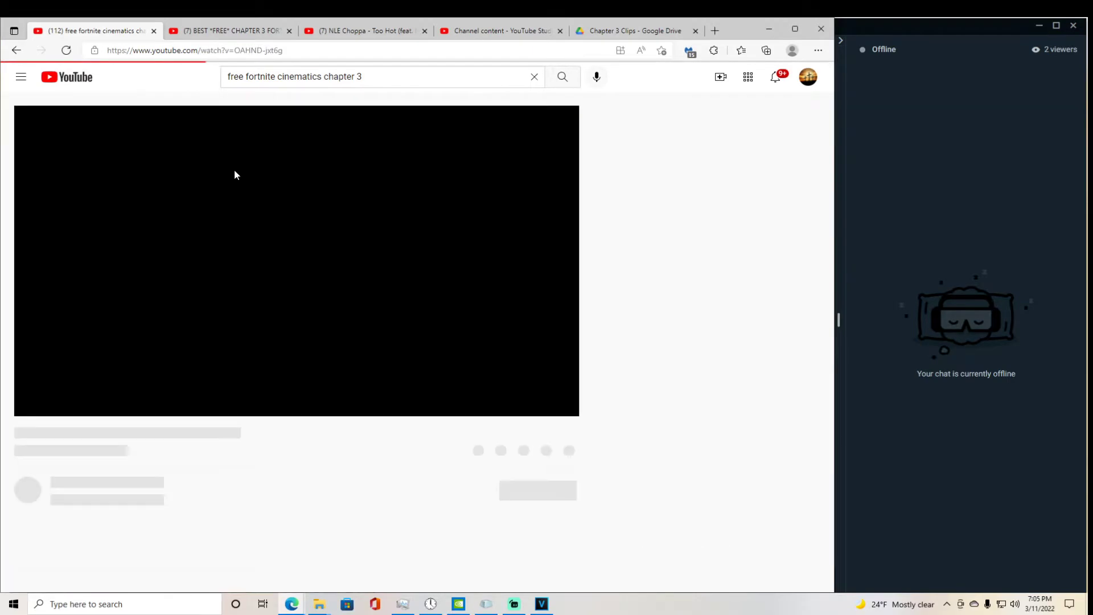
Step: Copy the video's address, search the web for "yt mp4" and submit the link to the ytmp4.download converter
click(208, 51)
key(ctrl+c)
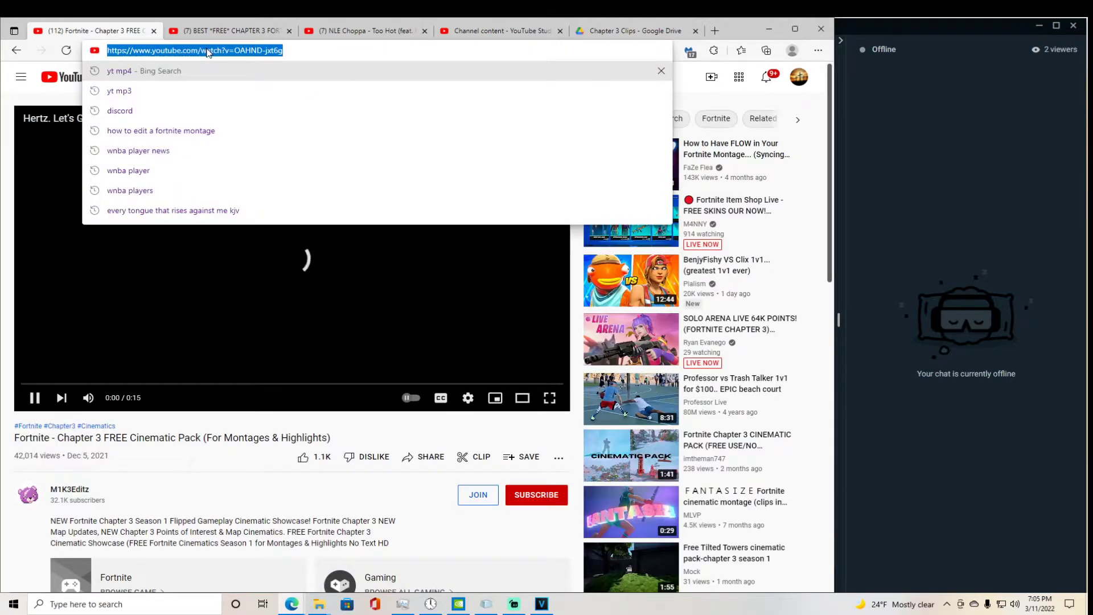
click(715, 31)
text(yt mp4)
key(Return)
click(386, 160)
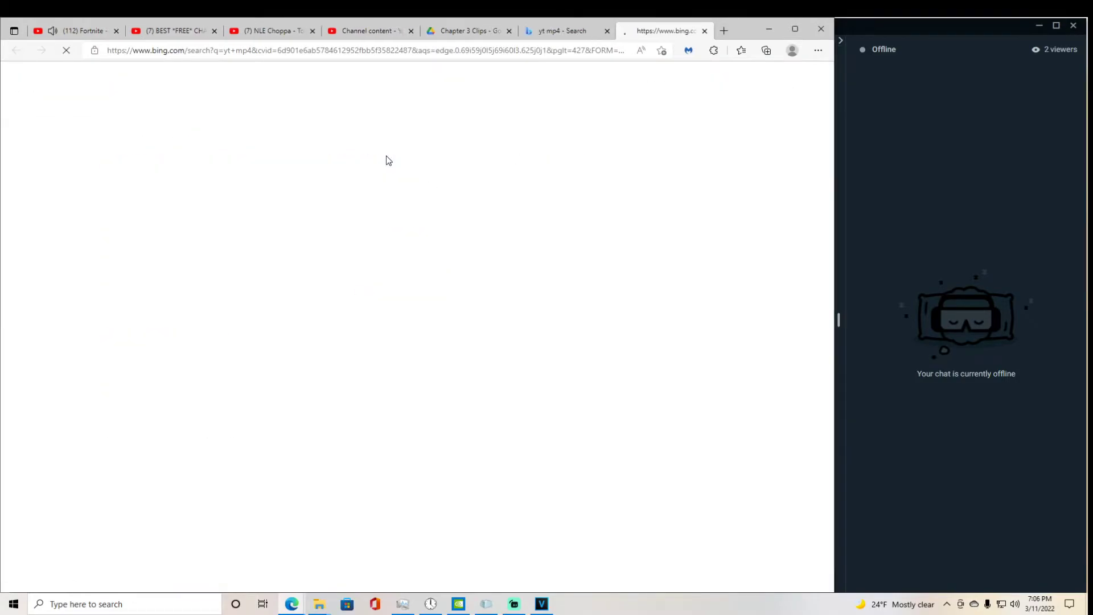
click(348, 203)
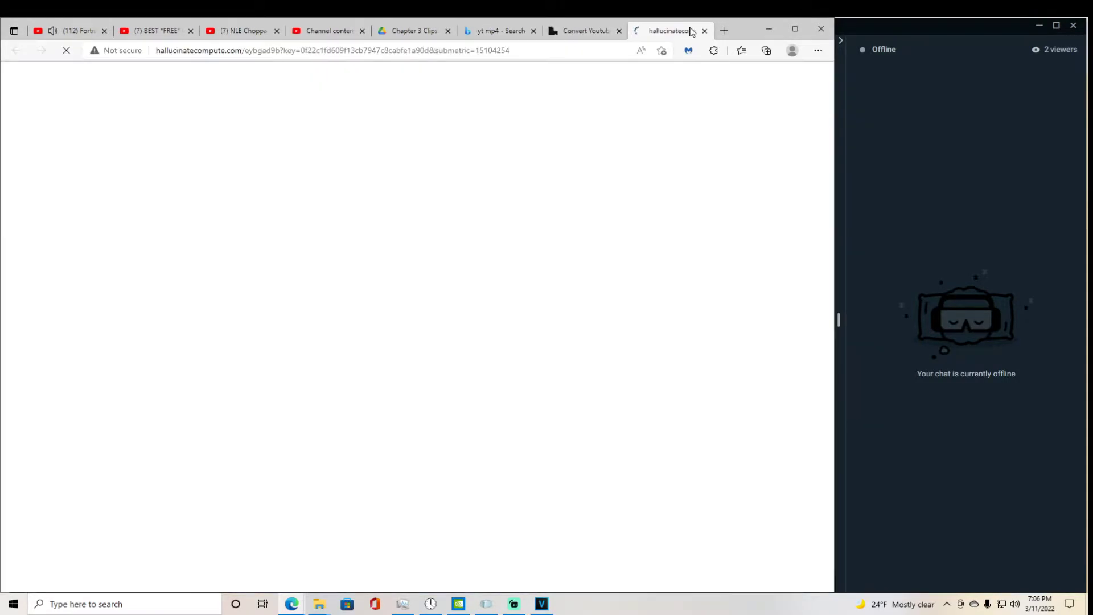
key(ctrl+v)
key(Return)
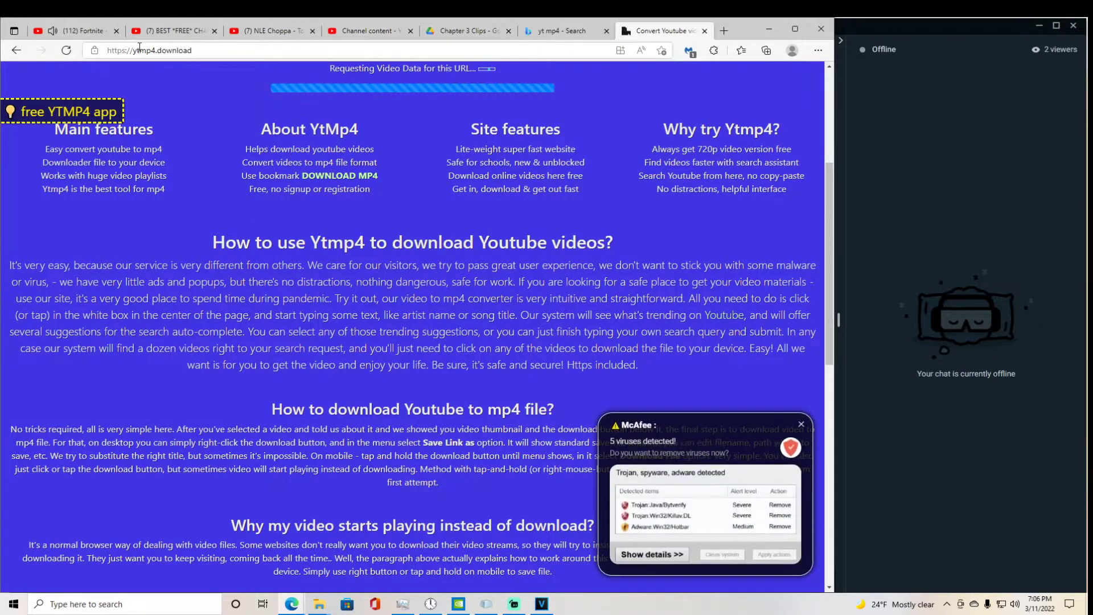
Step: Skip through the cinematic pack video on YouTube, pause it, and search for "free fortnite cinematics skin"
key(ctrl+1)
click(144, 383)
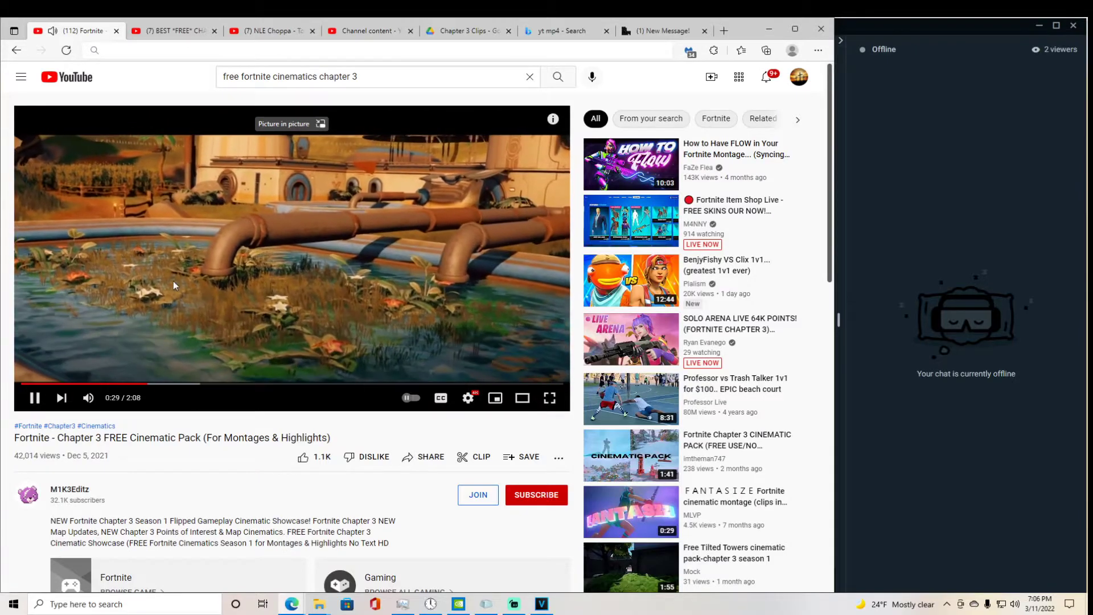
click(311, 220)
drag(361, 76, 320, 76)
key(BackSpace)
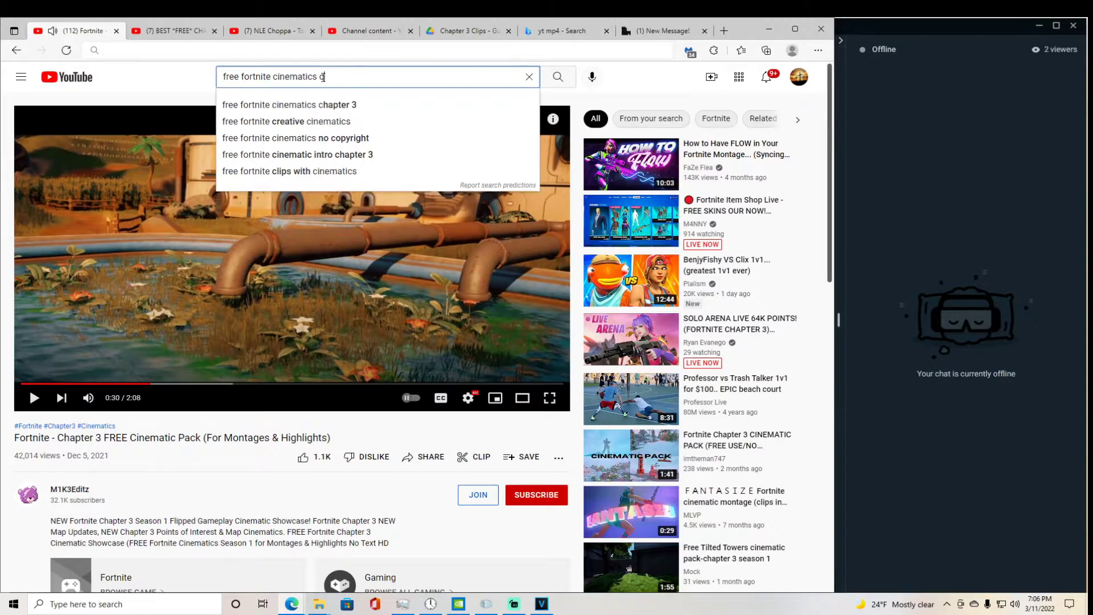
text(skin)
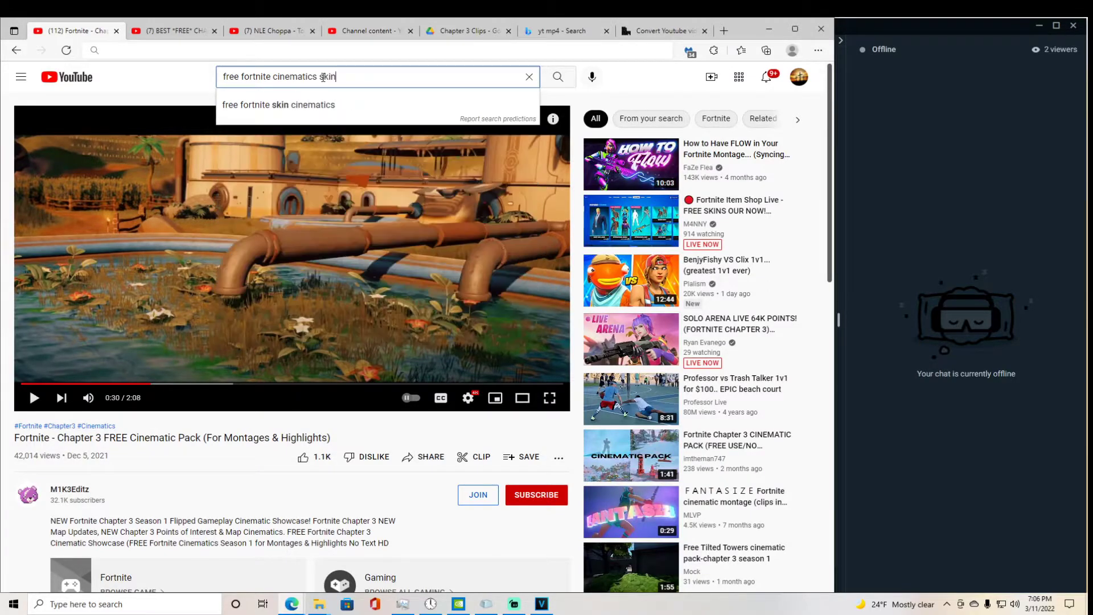
key(Return)
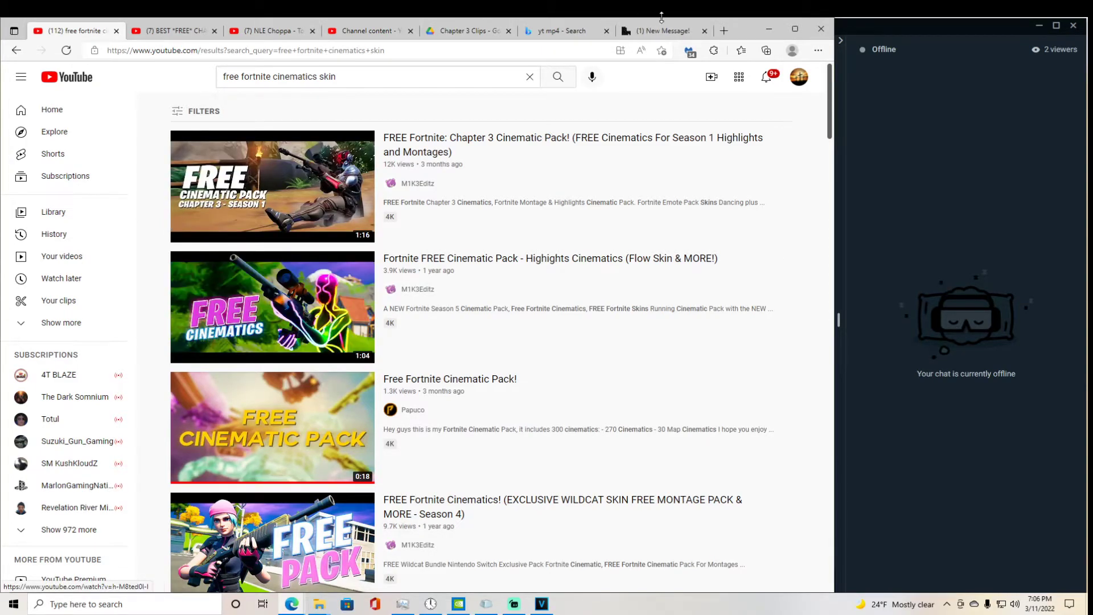
Step: Download the converted Fortnite - Chapter 3 FREE Cinematic Pack video from the ytmp4.download page
click(649, 33)
click(419, 355)
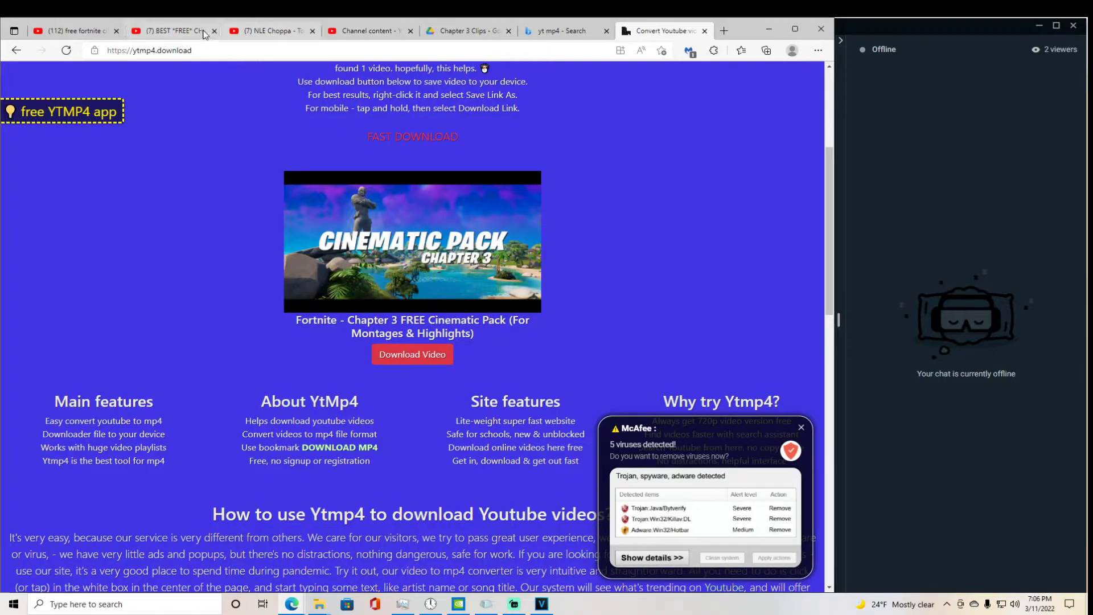
click(274, 34)
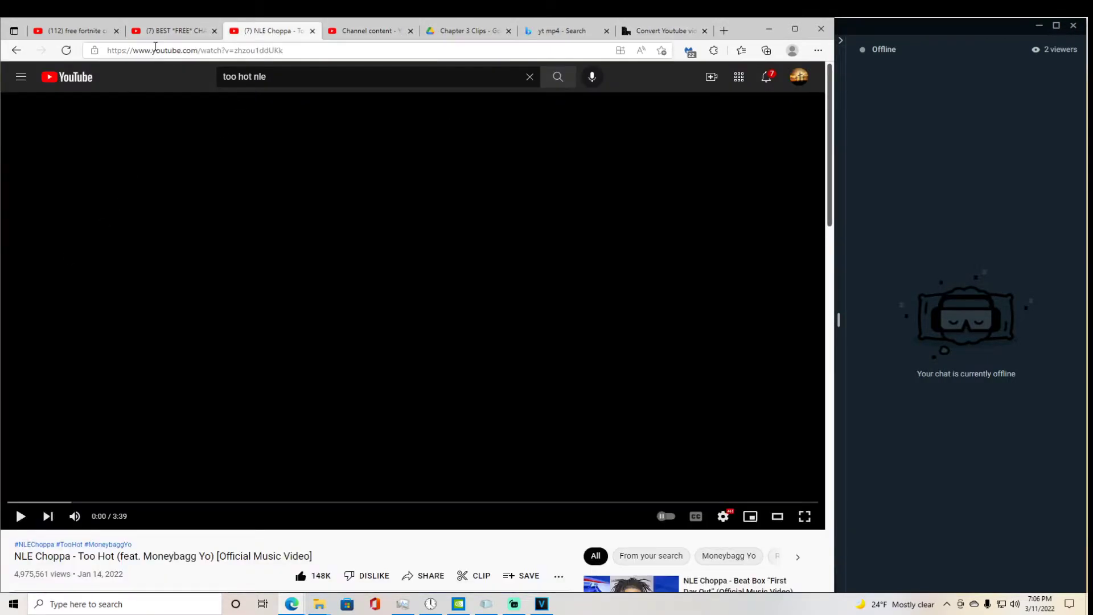
click(171, 30)
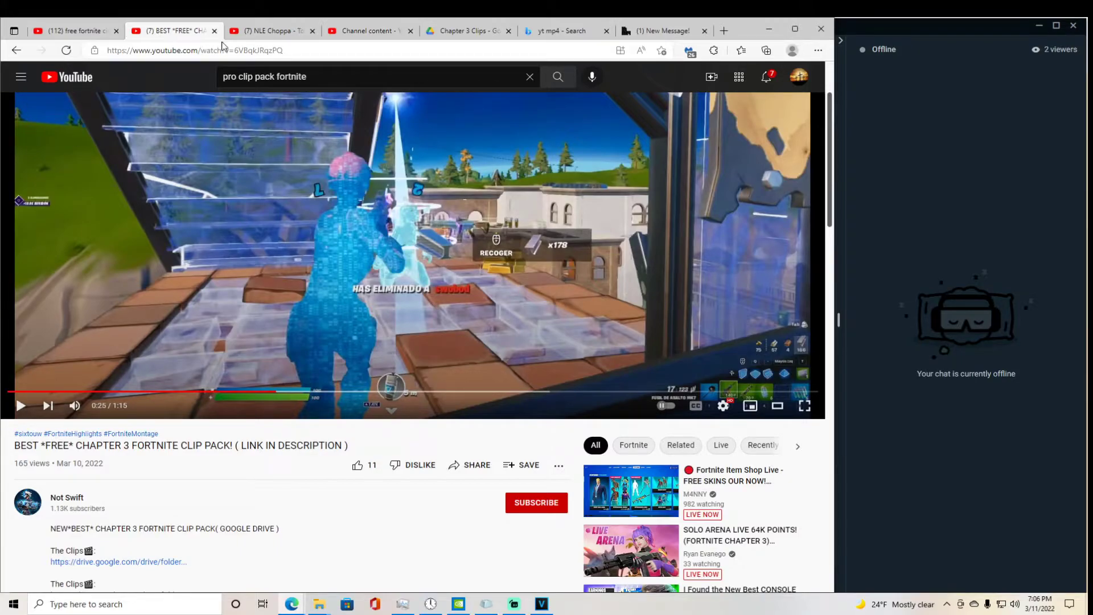
click(64, 30)
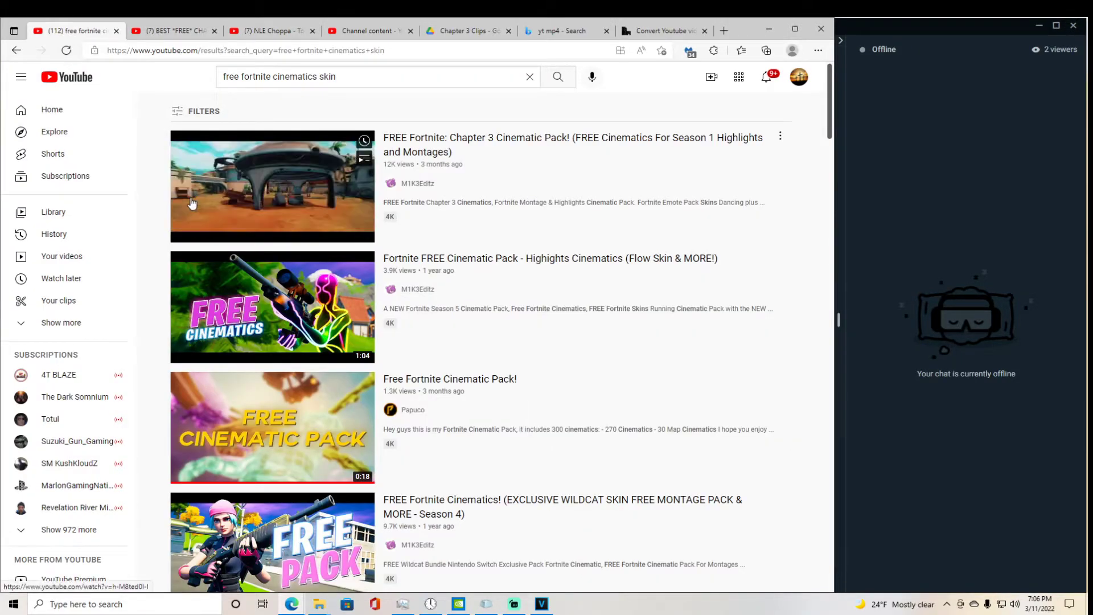
click(253, 31)
click(369, 30)
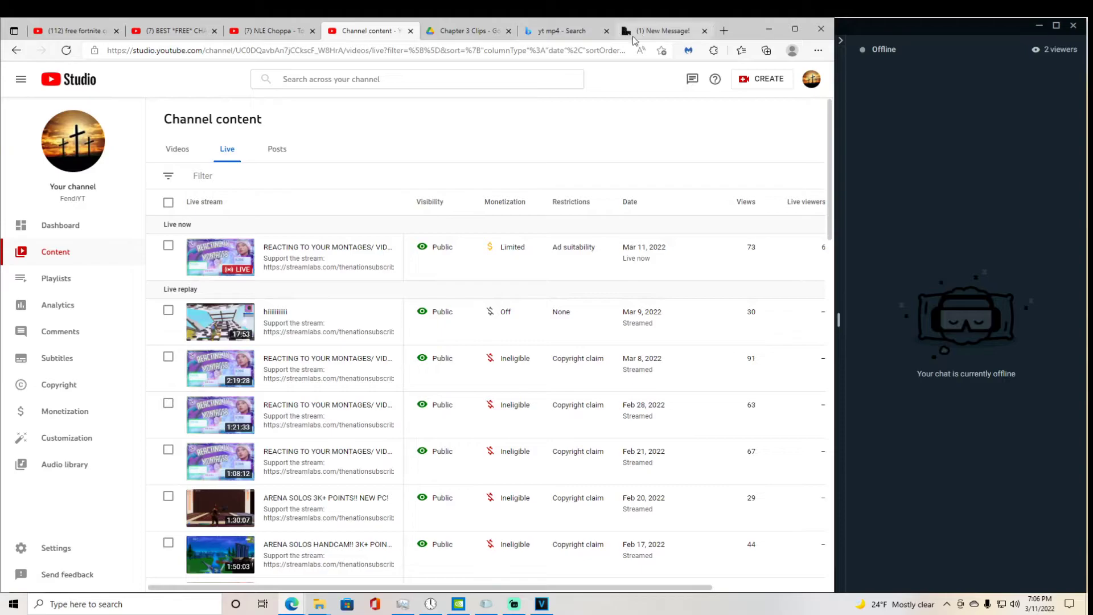
click(660, 31)
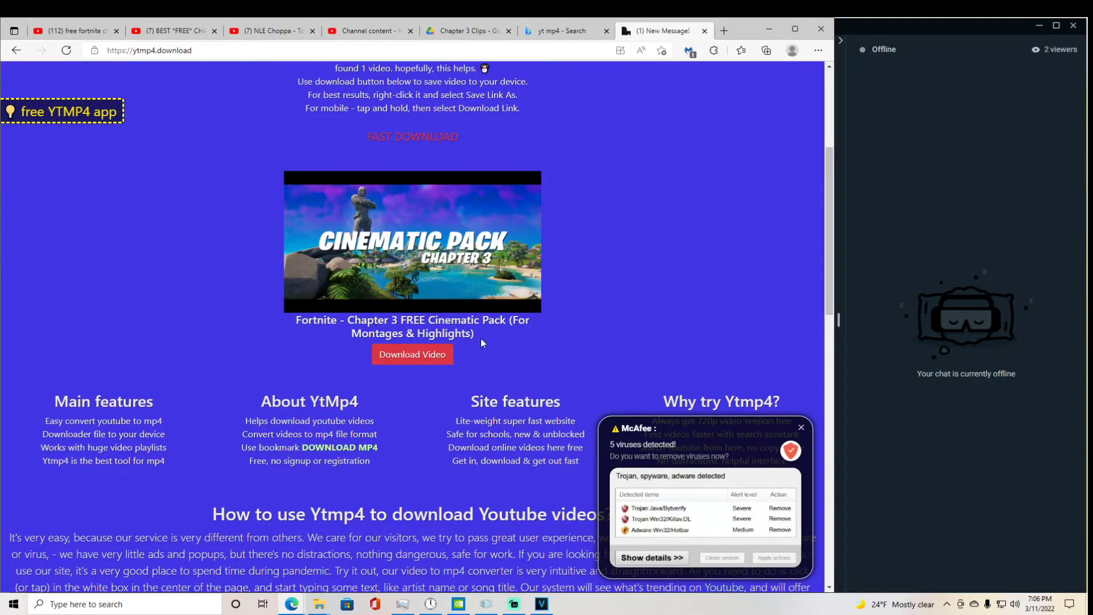
click(413, 354)
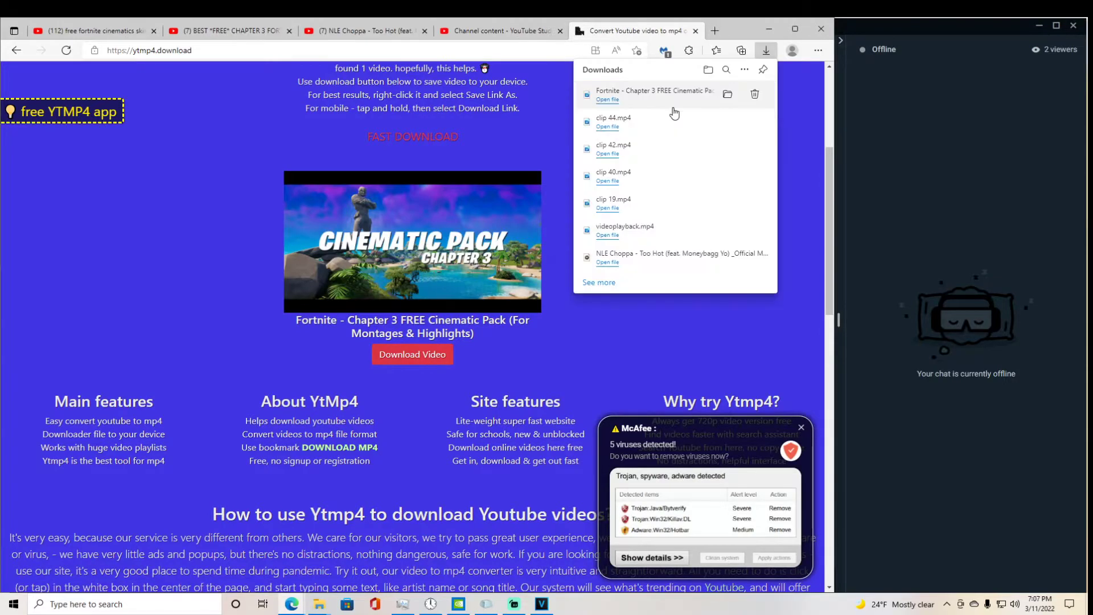
Step: Place the downloaded cinematic pack video on the VEGAS Pro timeline directly after clip 42 and play it back
drag(673, 105, 641, 371)
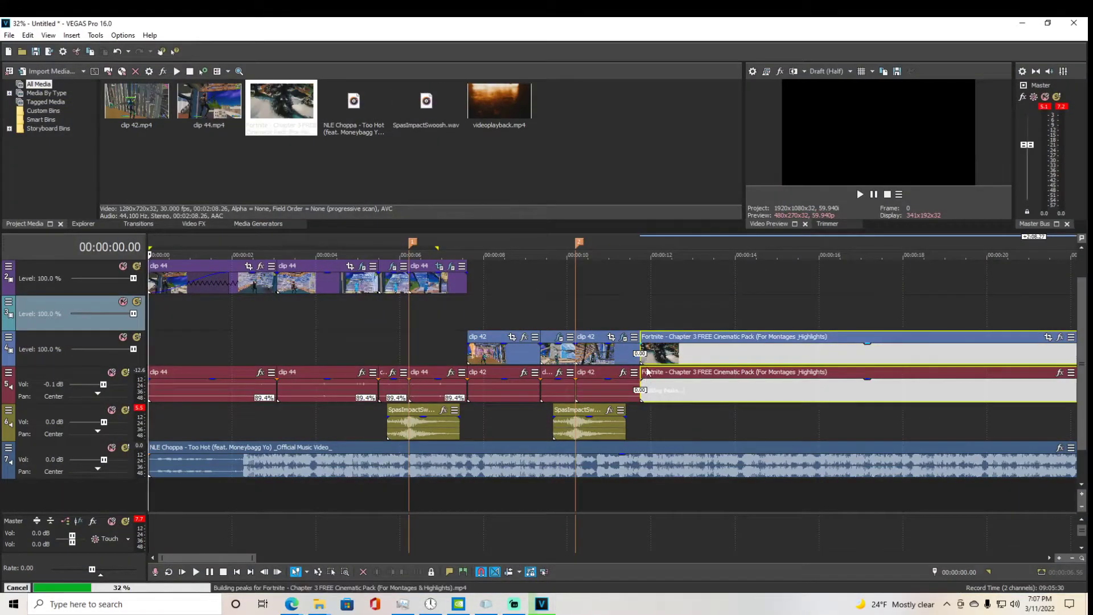
click(678, 373)
key(space)
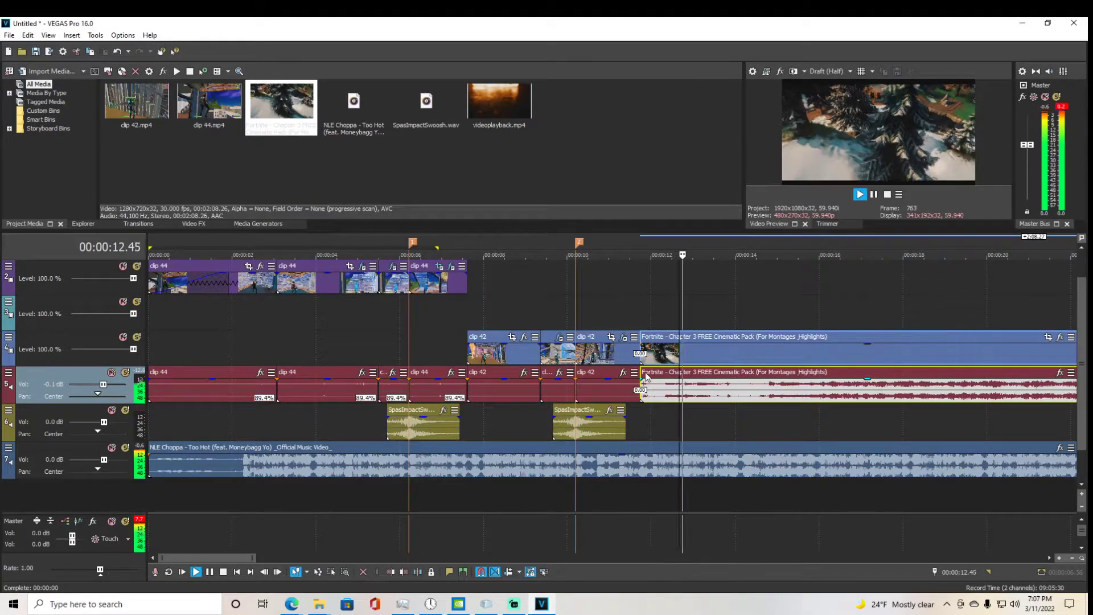
Step: Stop playback and delete the audio event of the Fortnite cinematic pack, keeping its video on the timeline
key(space)
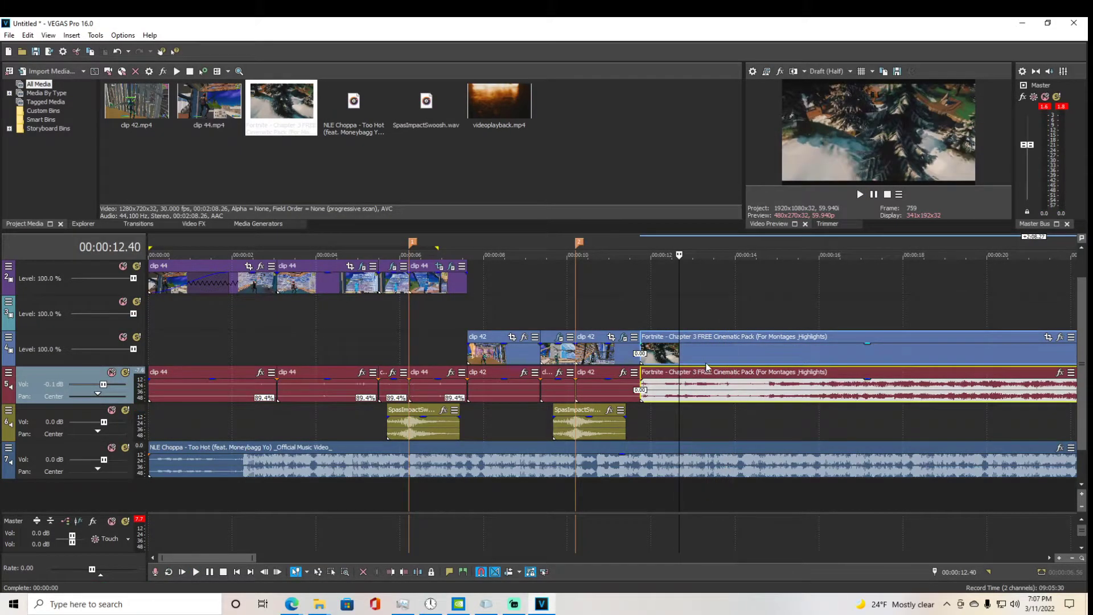
scroll(484, 353, down, 3)
click(411, 377)
double_click(411, 377)
click(411, 377)
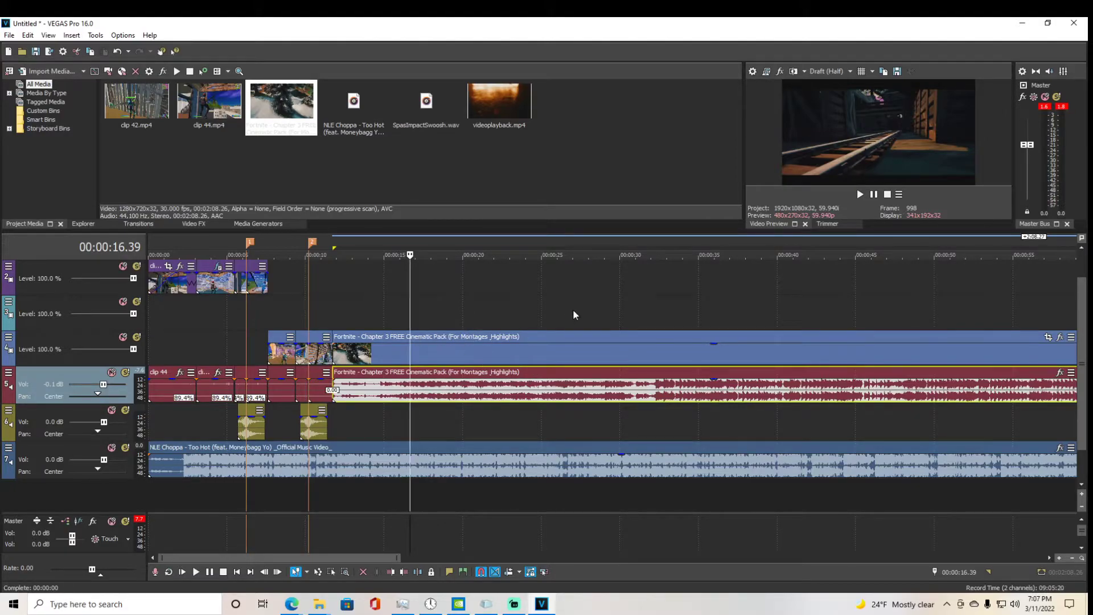
right_click(560, 378)
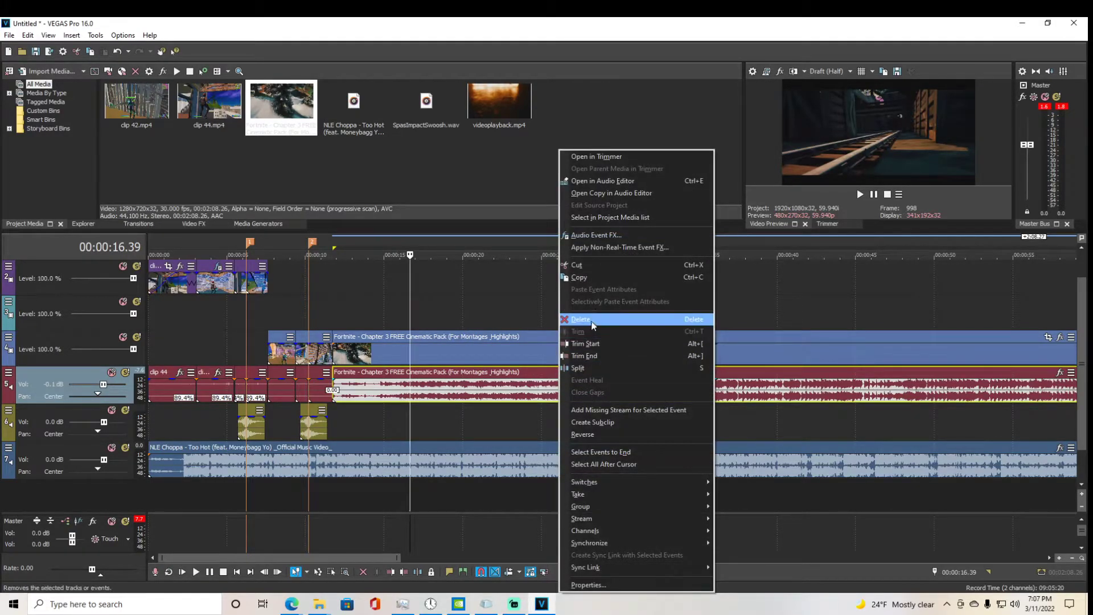
click(593, 325)
Step: Trim the opening off the cinematic pack video and move it back directly after the last clip 42
scroll(265, 342, down, 3)
drag(242, 353, 595, 353)
scroll(595, 353, down, 2)
drag(433, 357, 229, 362)
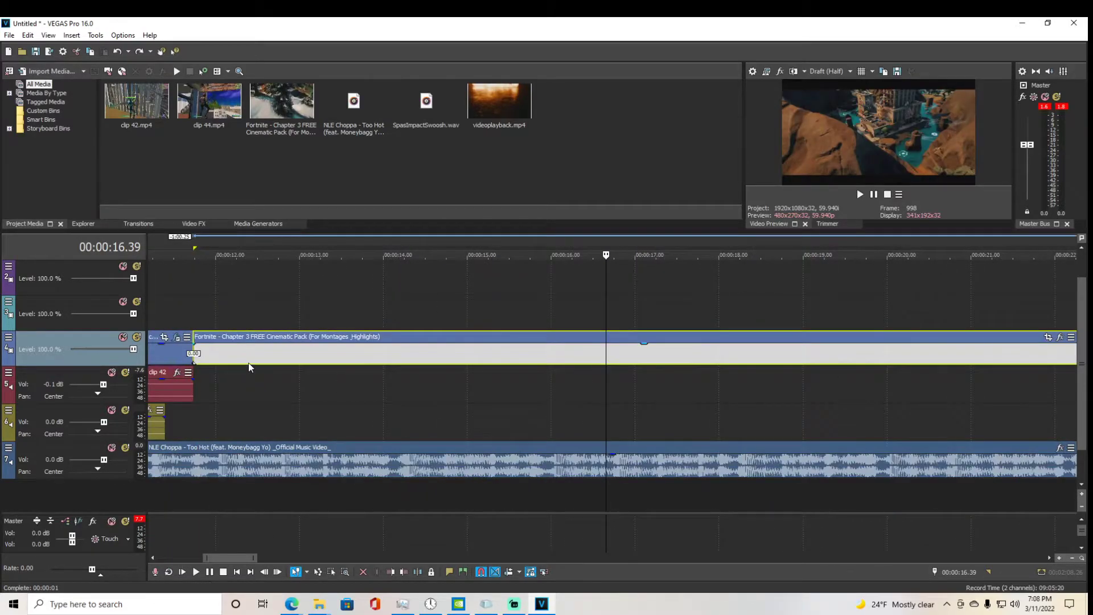
Step: Add a short fade-out to the end of the last clip 42 video event and play the transition
click(178, 326)
click(174, 322)
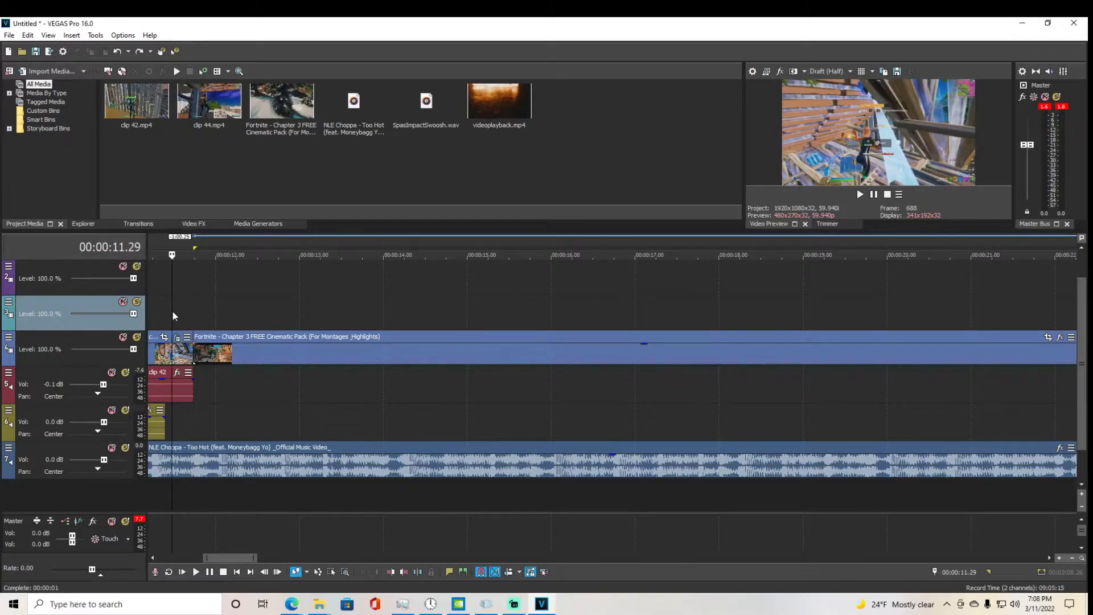
scroll(225, 364, up, 2)
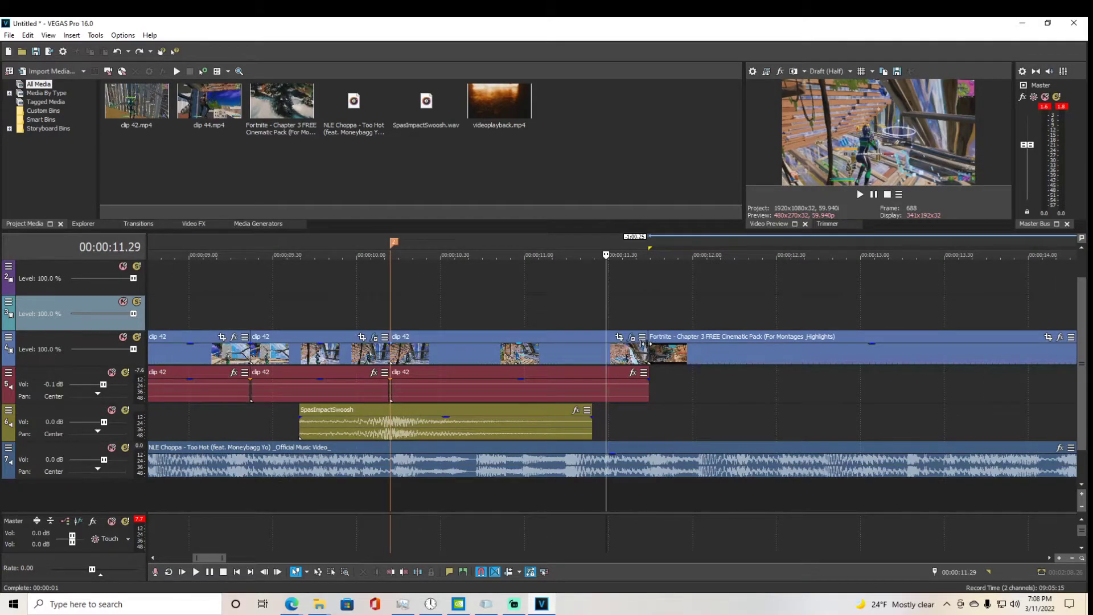
scroll(643, 340, up, 3)
drag(733, 349, 649, 345)
key(space)
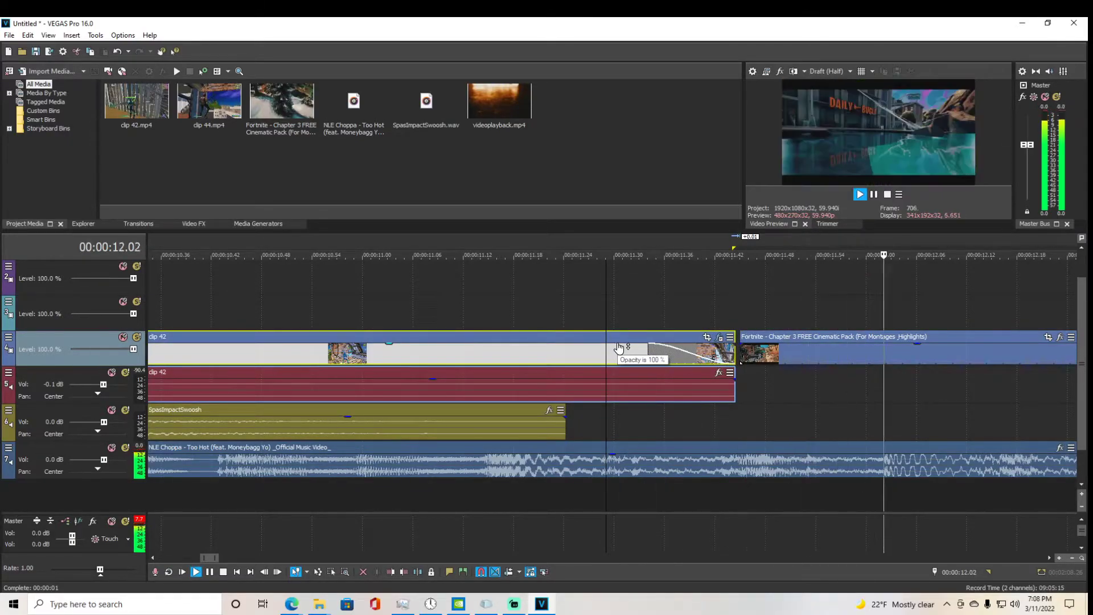
Step: Lengthen the last clip 42's fade-out so it begins just after 00:00:11.00, and play it back
scroll(620, 347, down, 3)
key(space)
drag(622, 336, 547, 348)
key(Page_Up)
key(space)
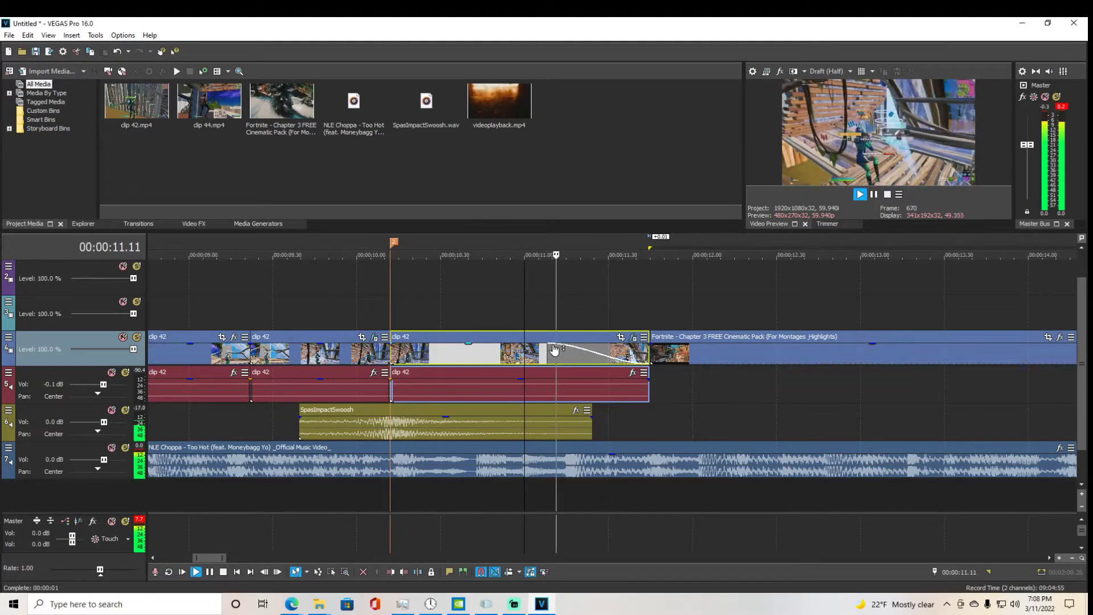
key(space)
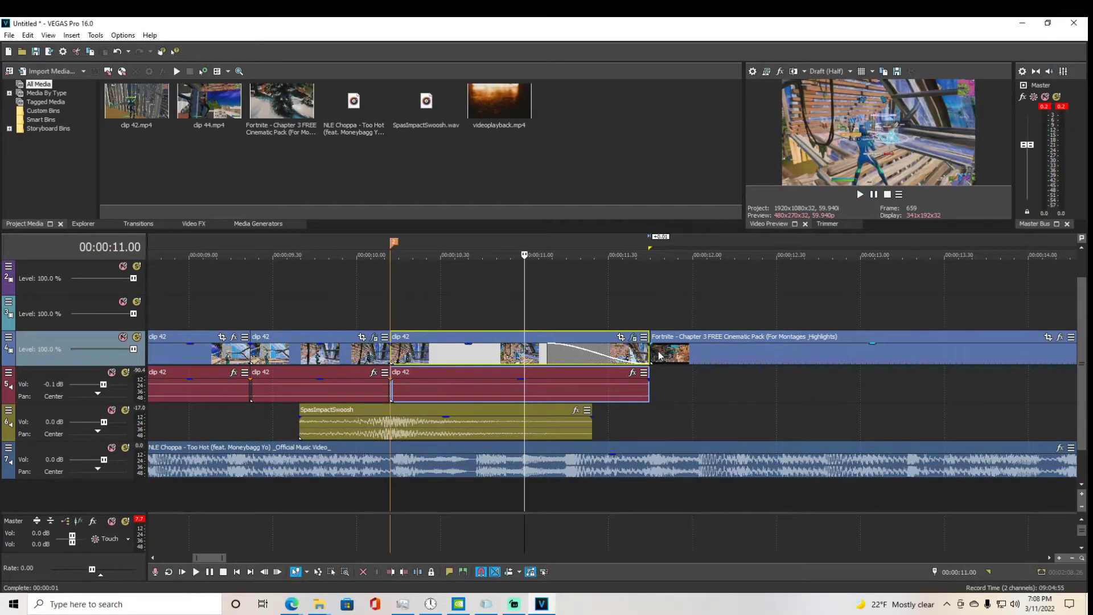
Step: Split the cinematic pack video at 00:00:16.13 and delete the part before the split
click(654, 356)
key(space)
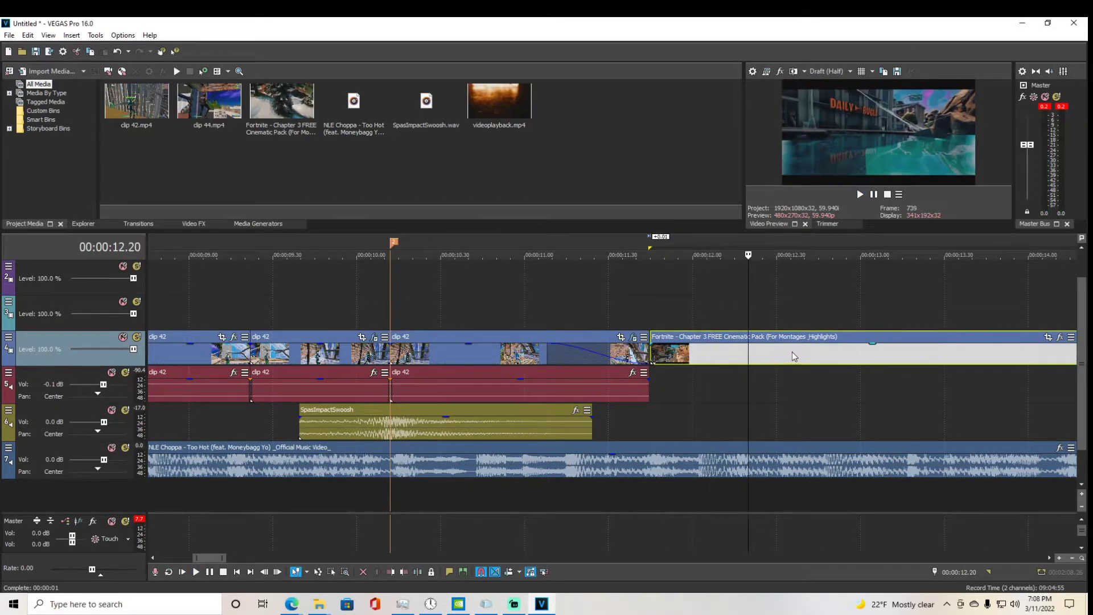
scroll(856, 356, down, 3)
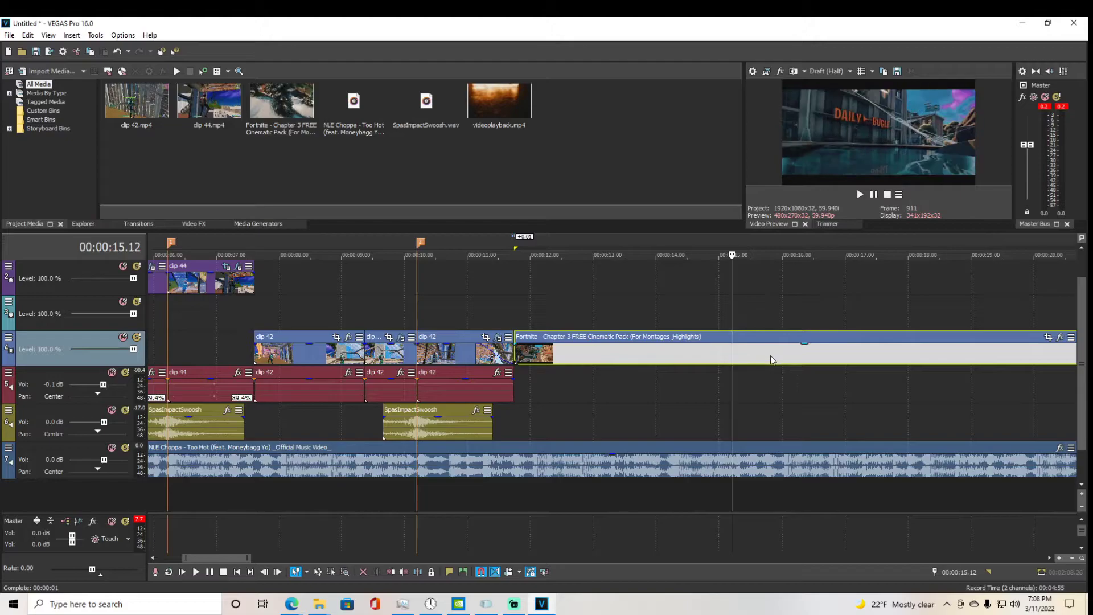
scroll(811, 360, down, 5)
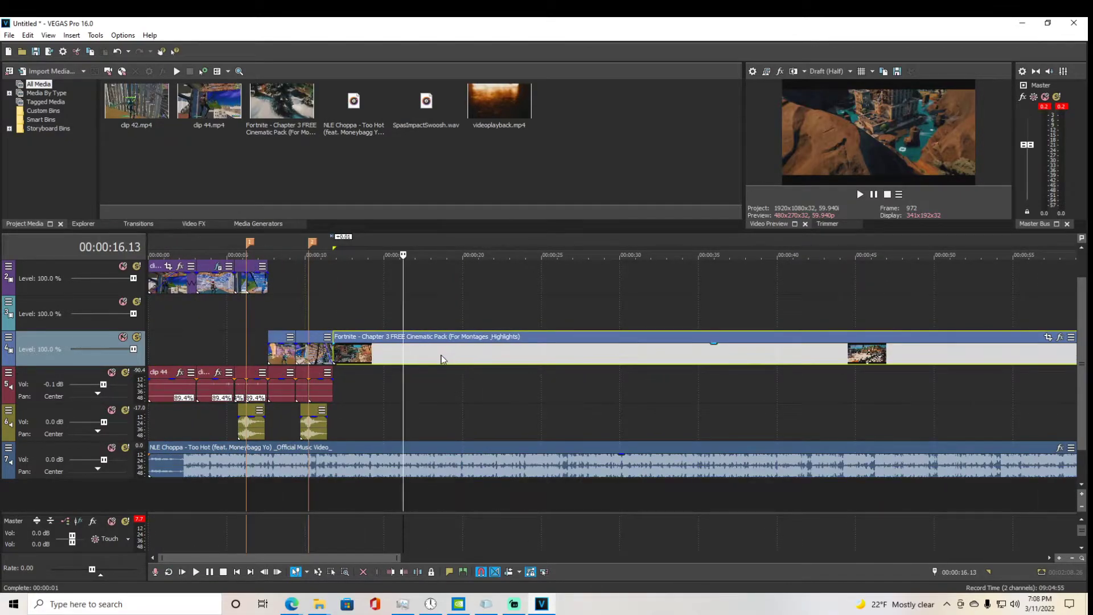
key(s)
right_click(398, 358)
click(419, 308)
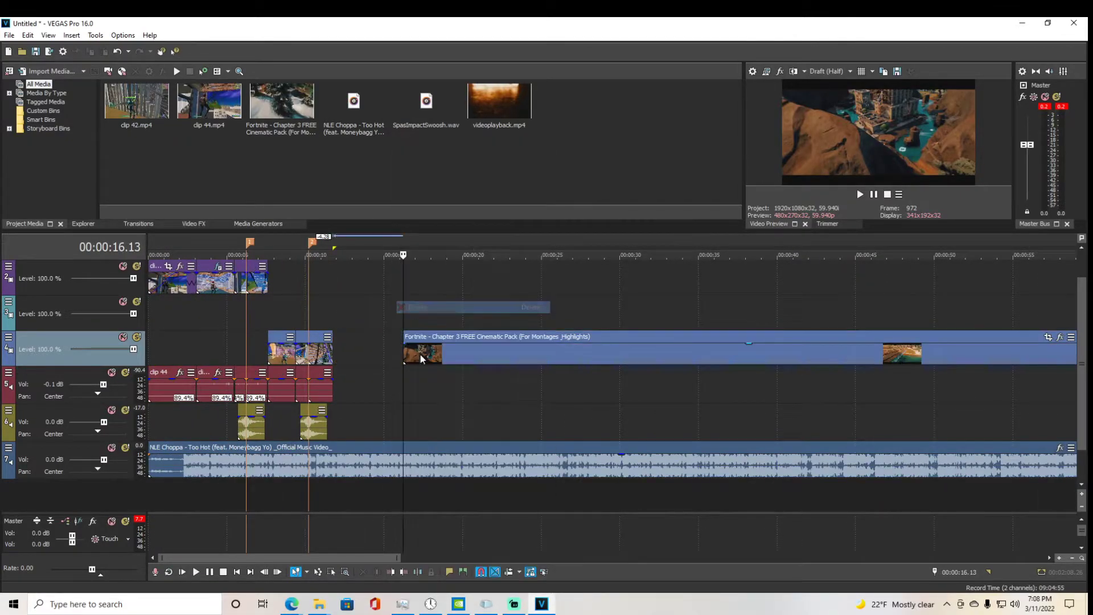
Step: Look through the remaining cinematic footage, split it at 00:00:25.22 and delete everything after the split
click(419, 342)
scroll(573, 355, down, 2)
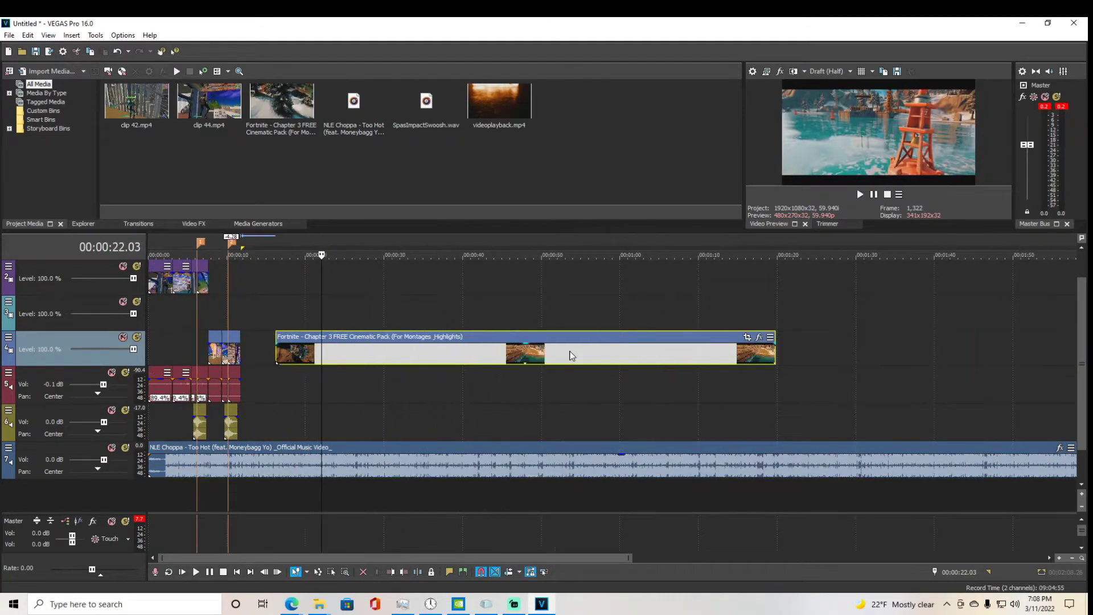
click(418, 358)
click(465, 359)
click(414, 359)
click(316, 354)
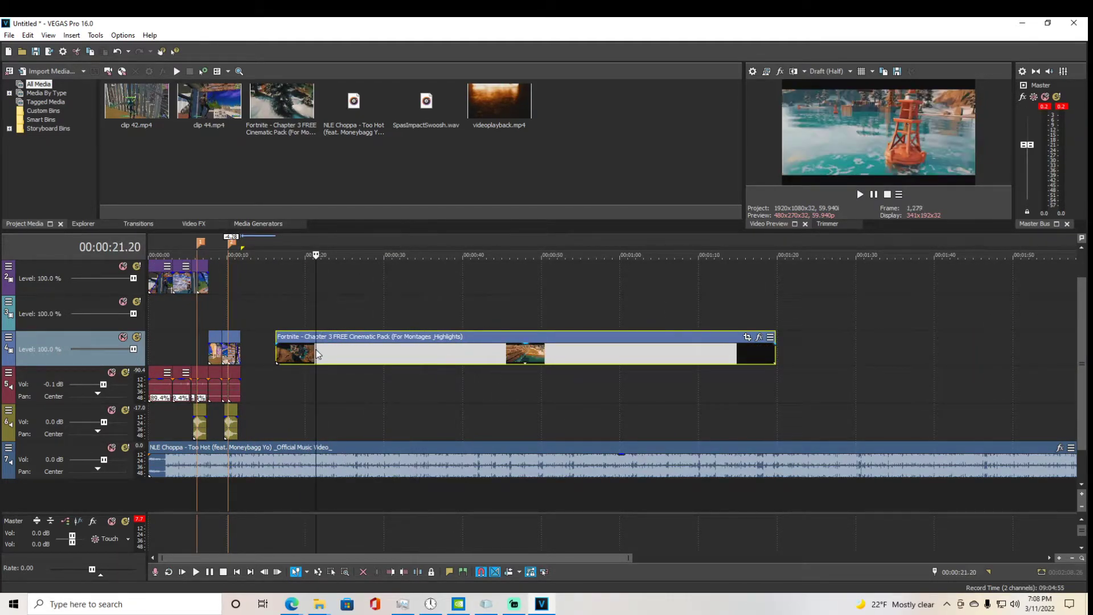
click(348, 362)
key(s)
right_click(371, 356)
click(391, 307)
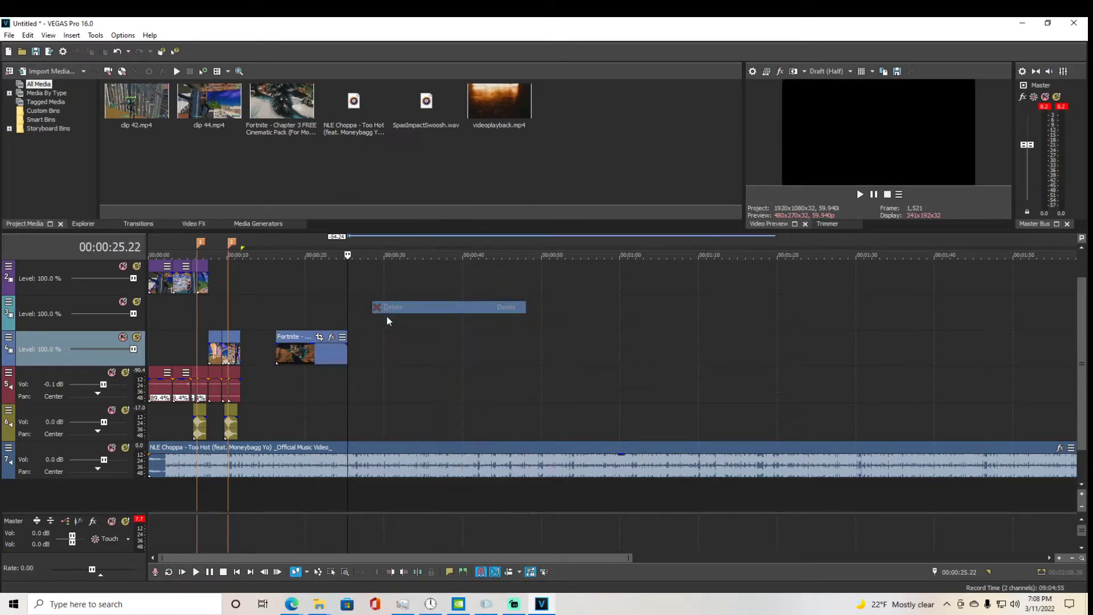
Step: Move the trimmed cinematic clip so that it starts directly after the last clip 42
drag(289, 339, 254, 339)
scroll(253, 337, up, 3)
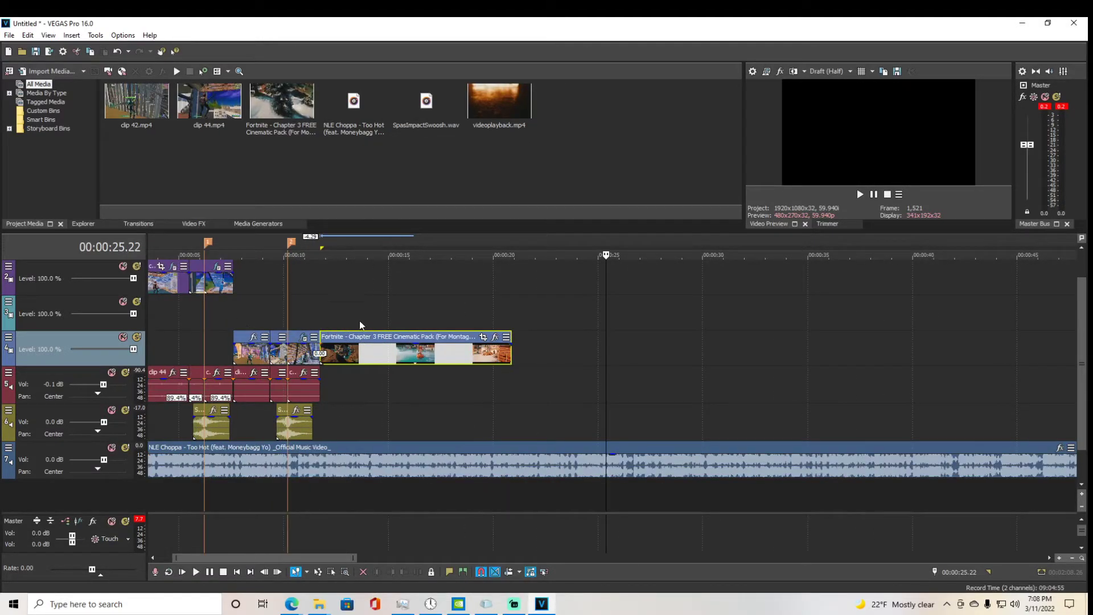
click(362, 316)
scroll(249, 327, up, 3)
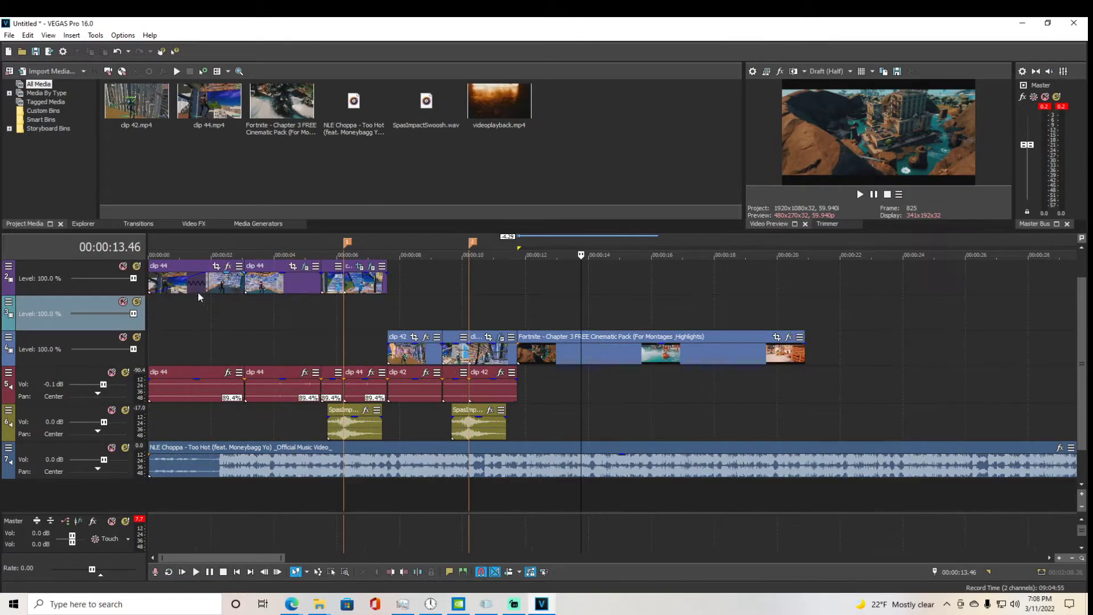
Step: Copy the second clip 44 event, paste its event attributes onto the cinematic clip, and preview the result
click(272, 287)
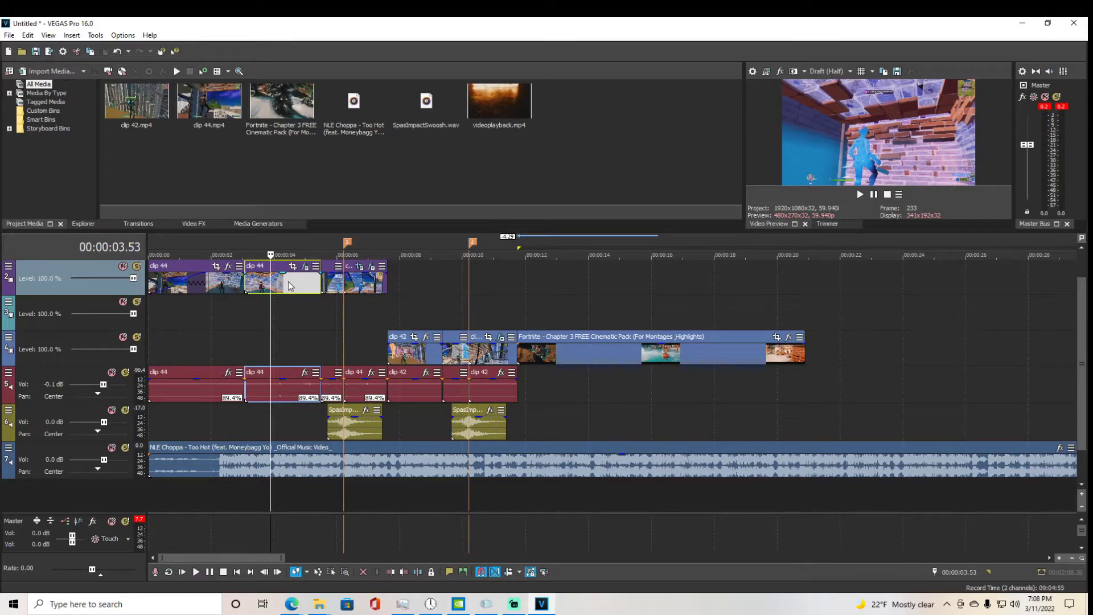
right_click(289, 284)
click(298, 265)
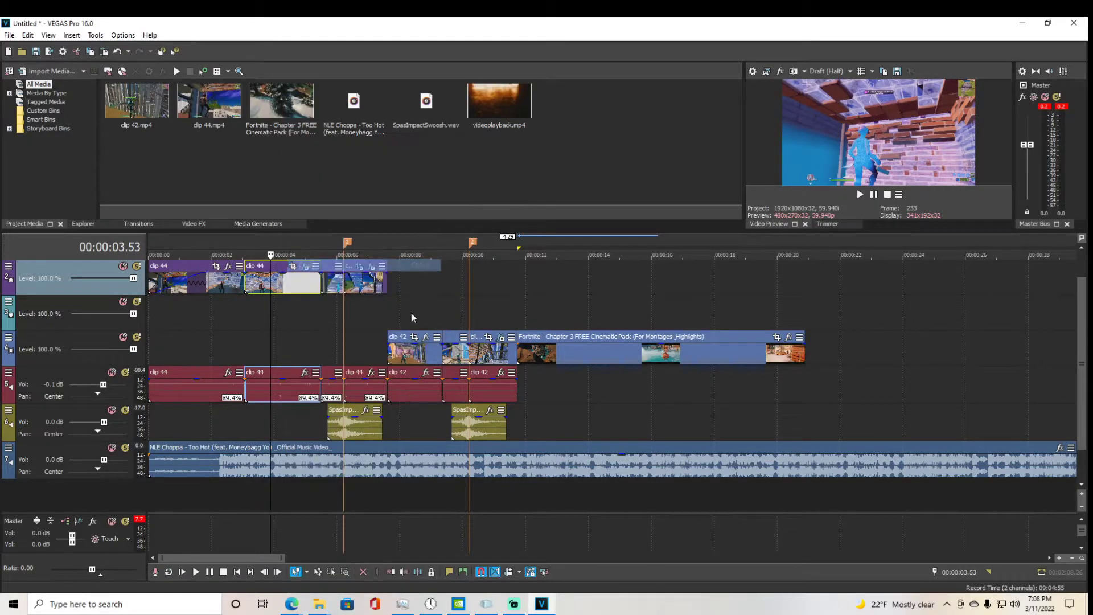
click(545, 357)
right_click(544, 357)
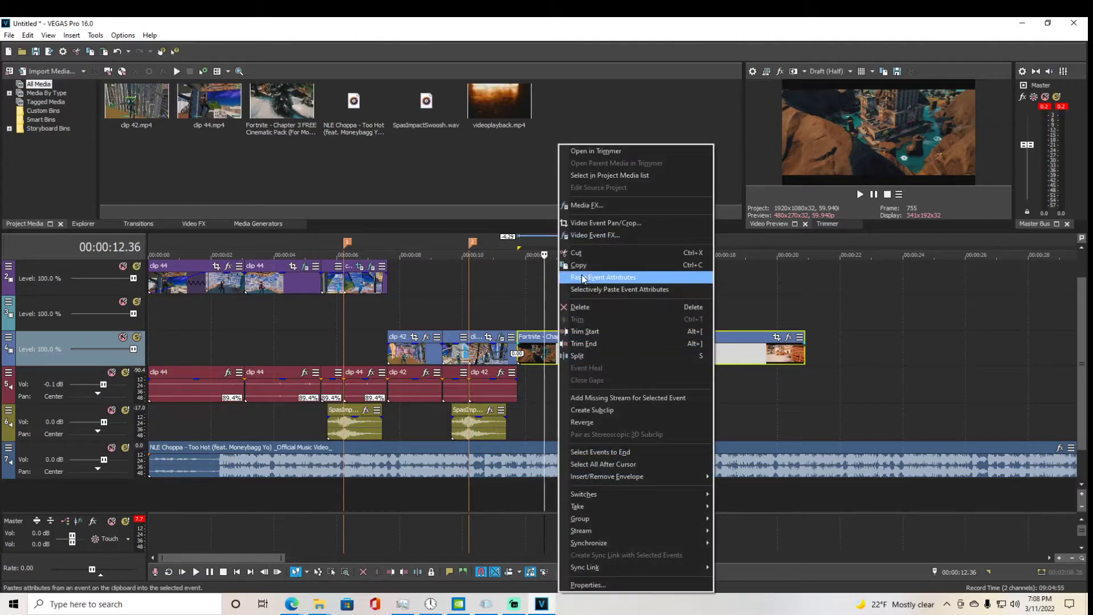
click(564, 277)
click(483, 309)
key(space)
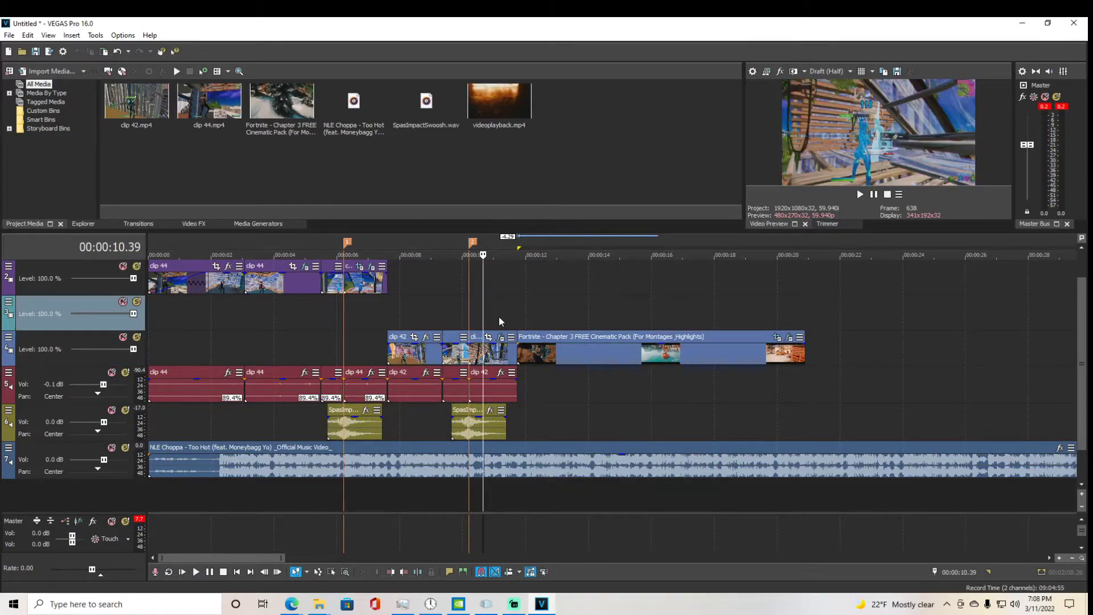
scroll(495, 317, up, 4)
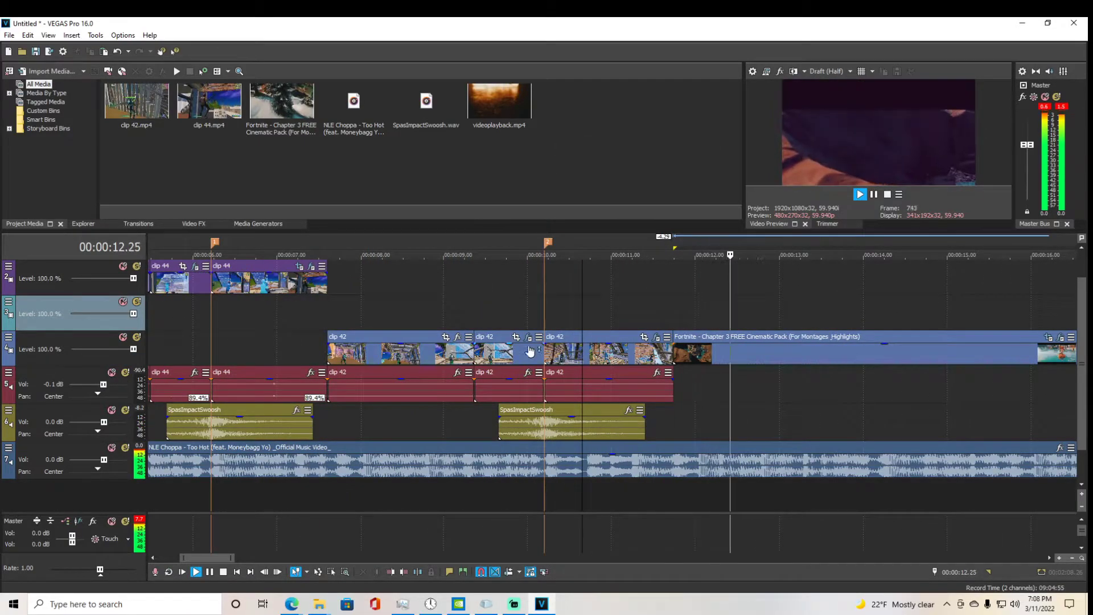
key(space)
Step: Adjust the fade-out of the last clip 42, put the cinematic clip back directly against it and preview the transition
drag(674, 349, 684, 348)
click(662, 343)
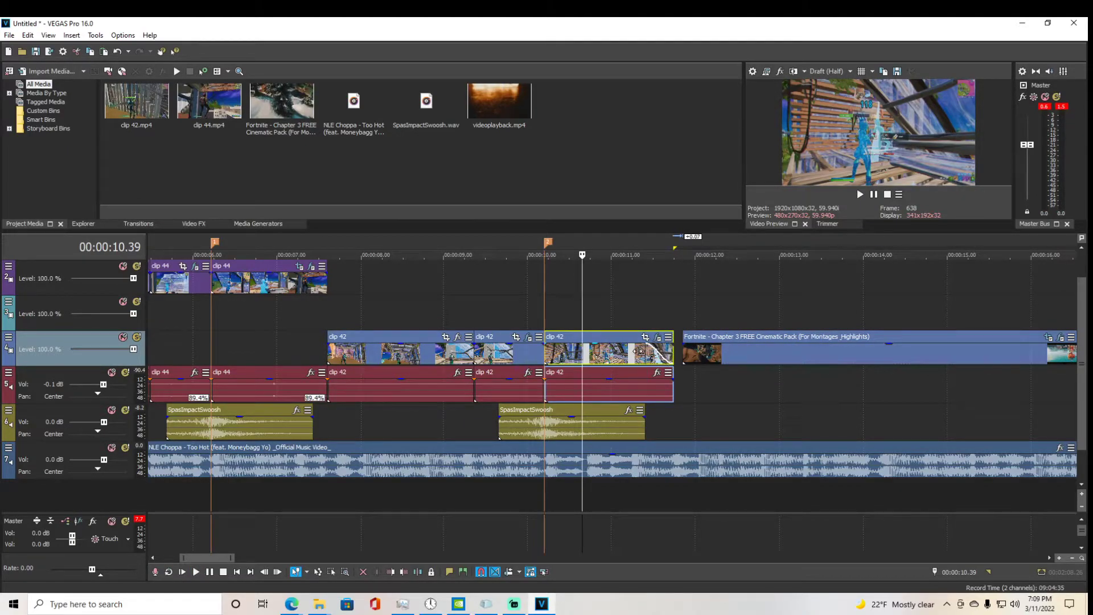
drag(736, 361, 726, 360)
key(space)
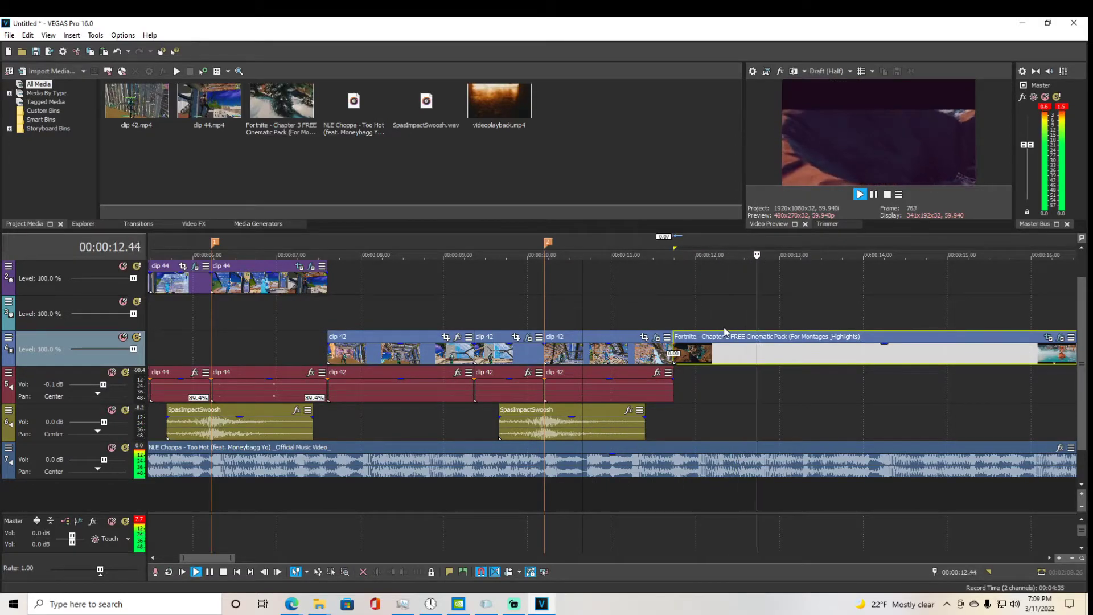
scroll(671, 359, down, 4)
key(space)
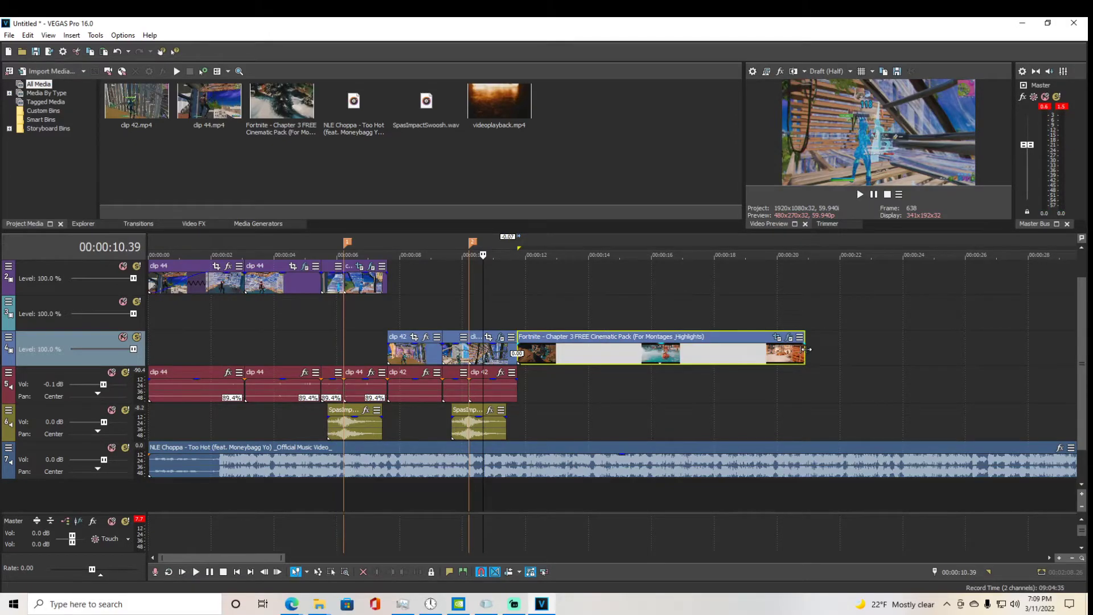
Step: Speed up the cinematic clip by time-compressing it to end at about 00:00:18, and play it back
drag(805, 349, 711, 359)
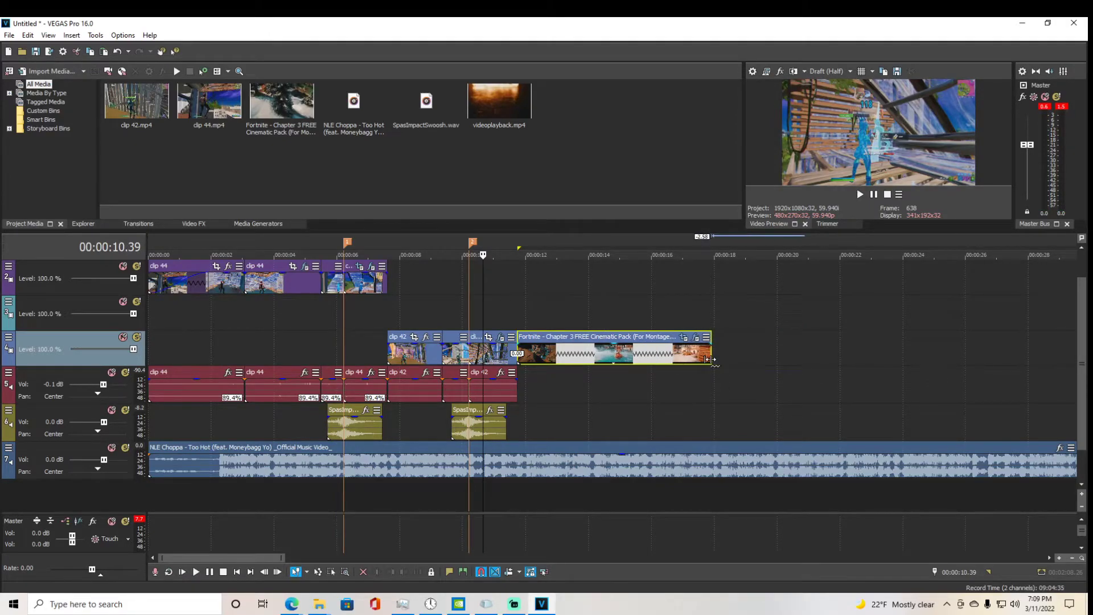
key(space)
scroll(711, 361, up, 3)
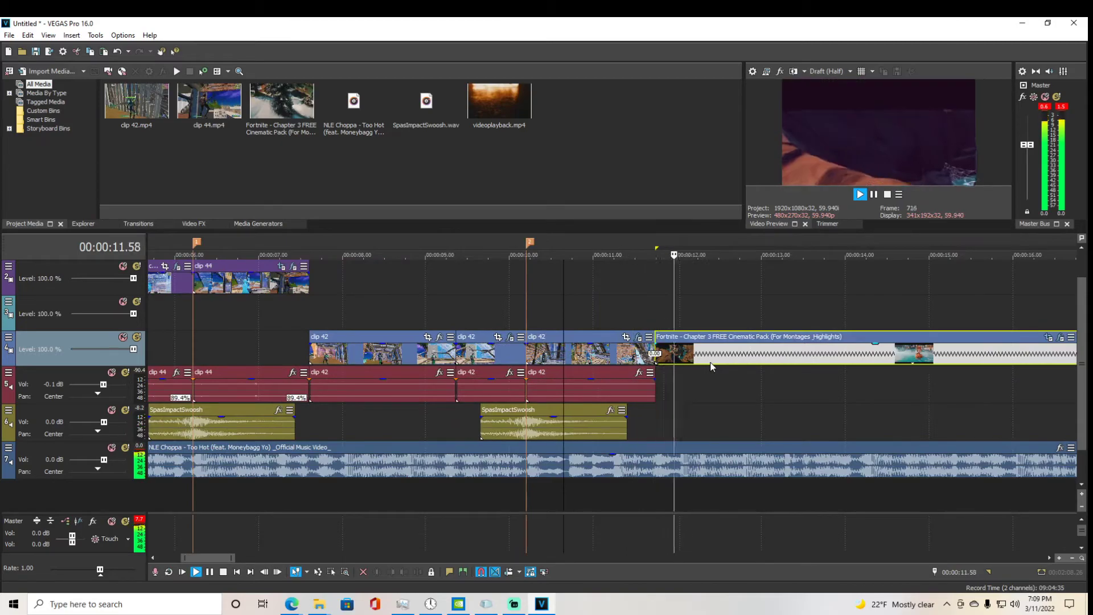
scroll(720, 359, down, 3)
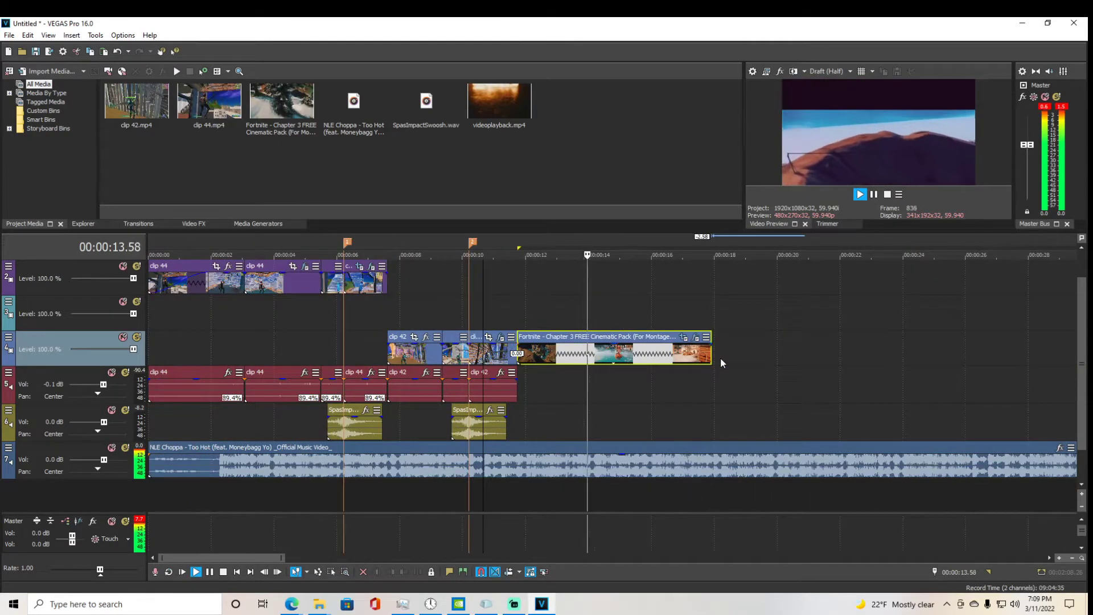
key(space)
click(559, 356)
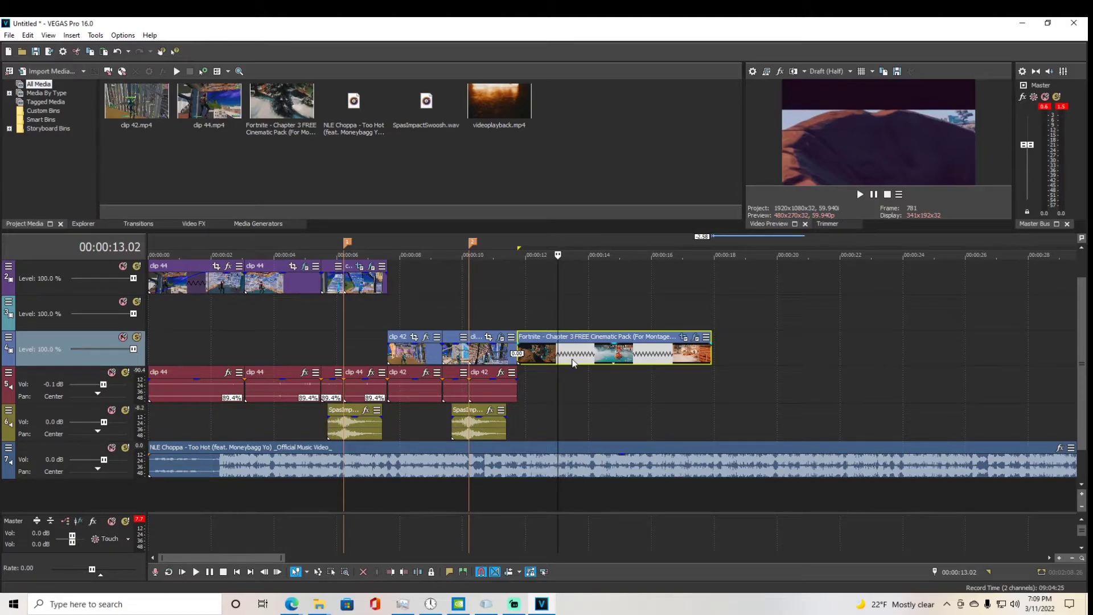
scroll(573, 363, up, 2)
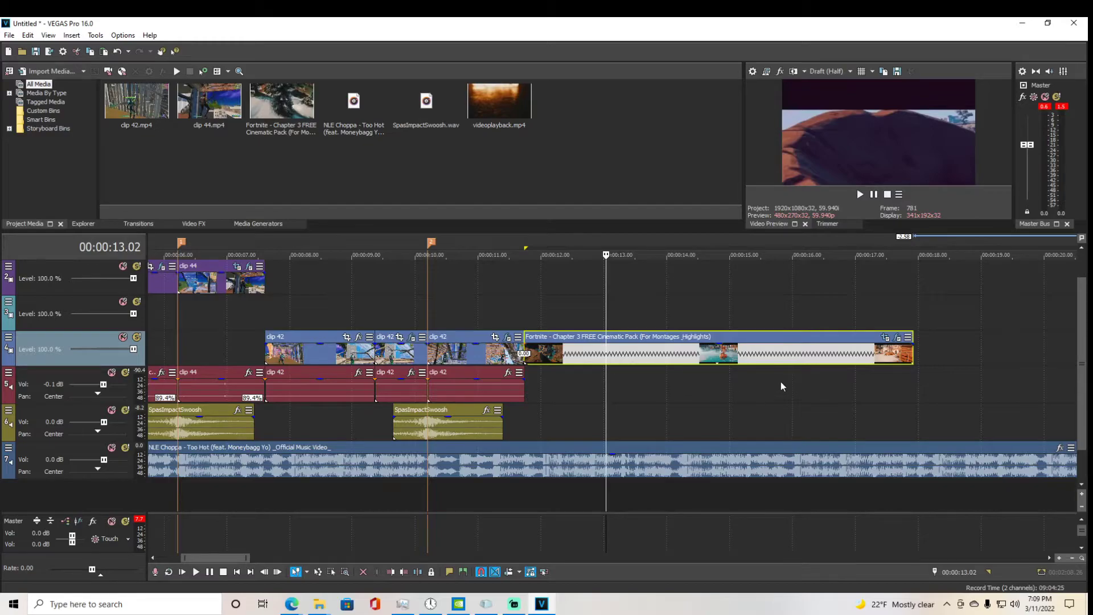
Step: Play from the start of the cinematic clip and add timeline markers at 00:00:12.41 and about 00:00:14.1
click(528, 313)
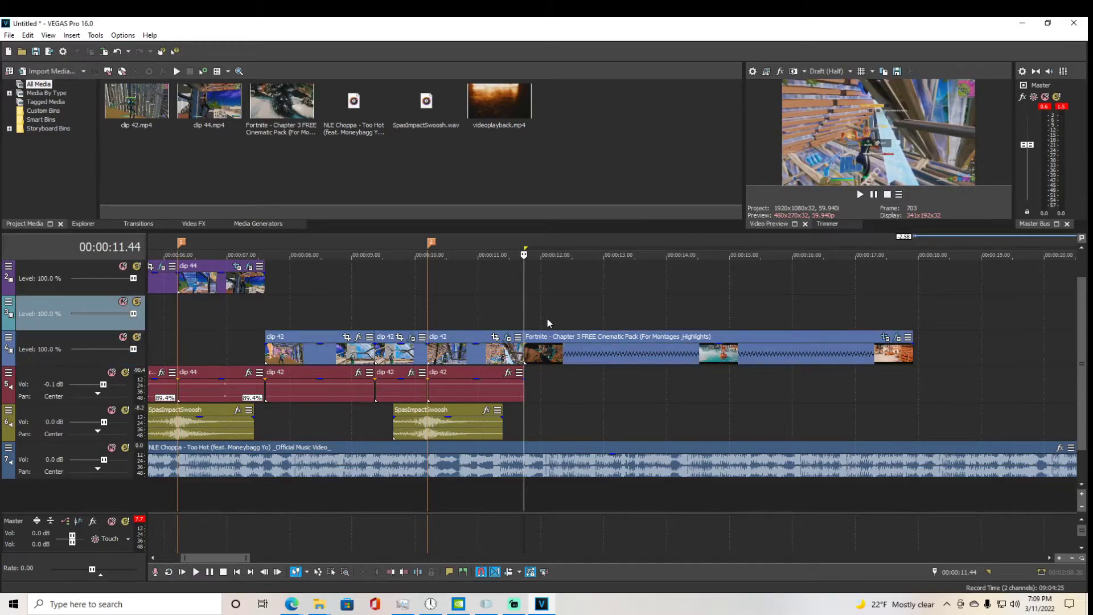
key(space)
key(m)
key(space)
key(space)
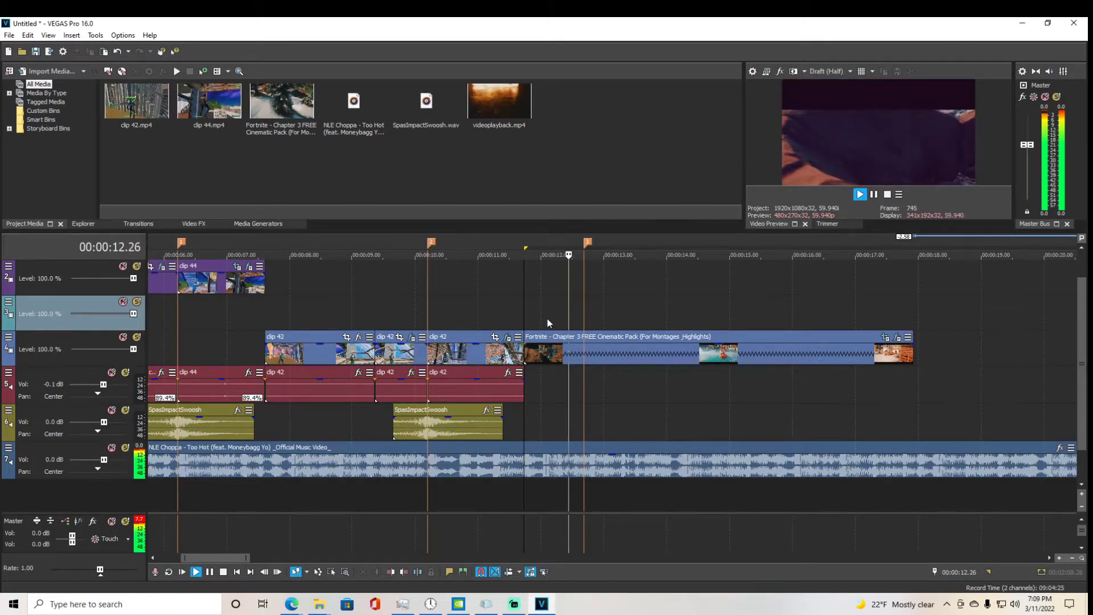
key(m)
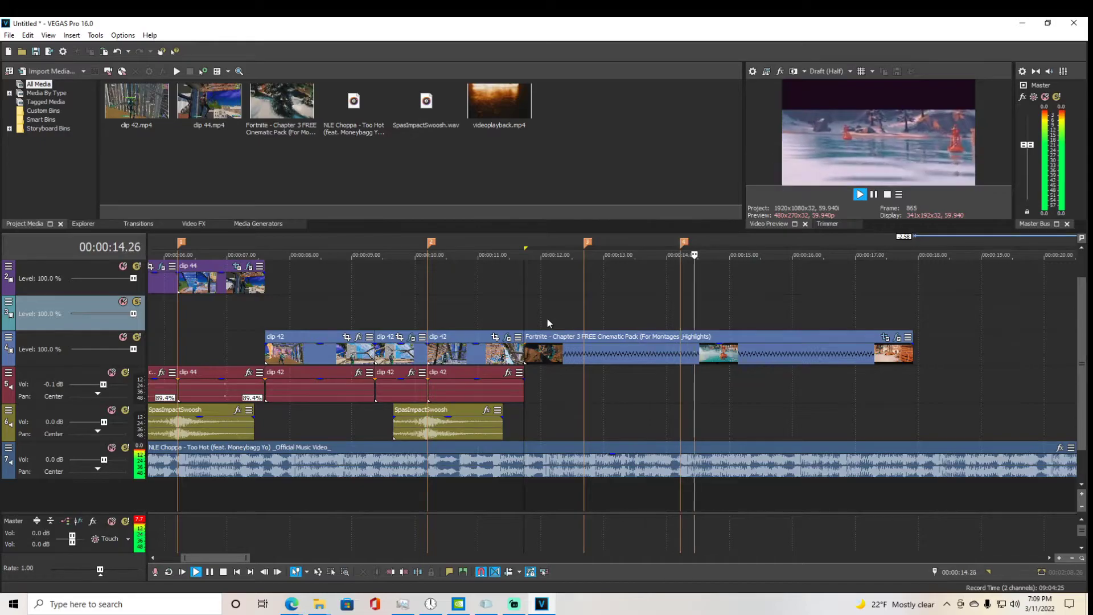
key(space)
click(588, 340)
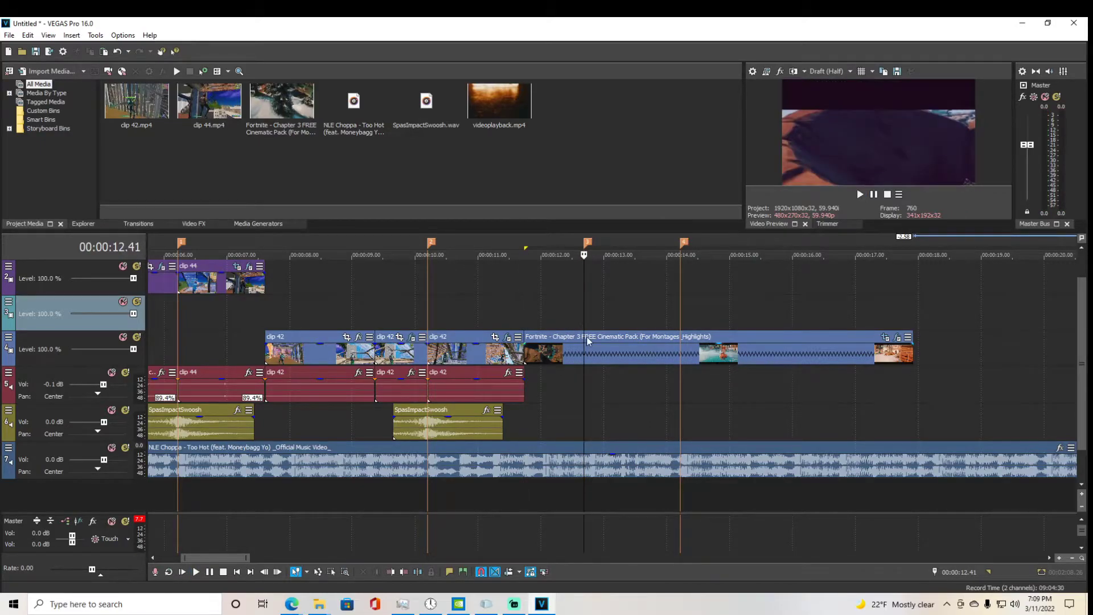
Step: Add a velocity envelope to the cinematic clip, place a timeline marker at 00:00:13.11 during playback, and replay that section
right_click(588, 339)
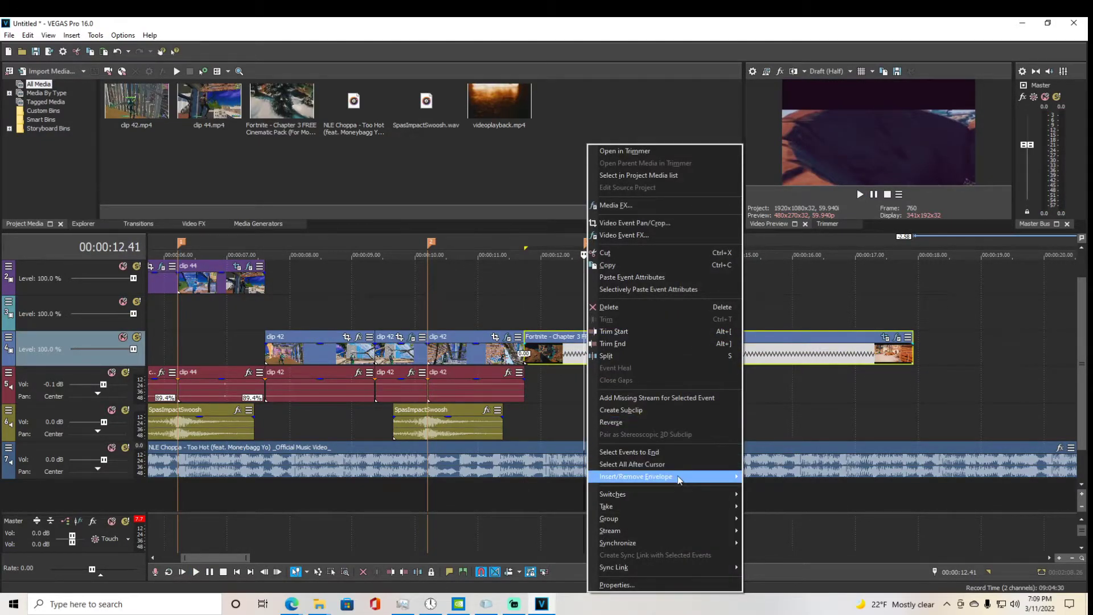
mouse_move(677, 494)
click(792, 478)
scroll(767, 442, up, 4)
key(space)
key(m)
key(space)
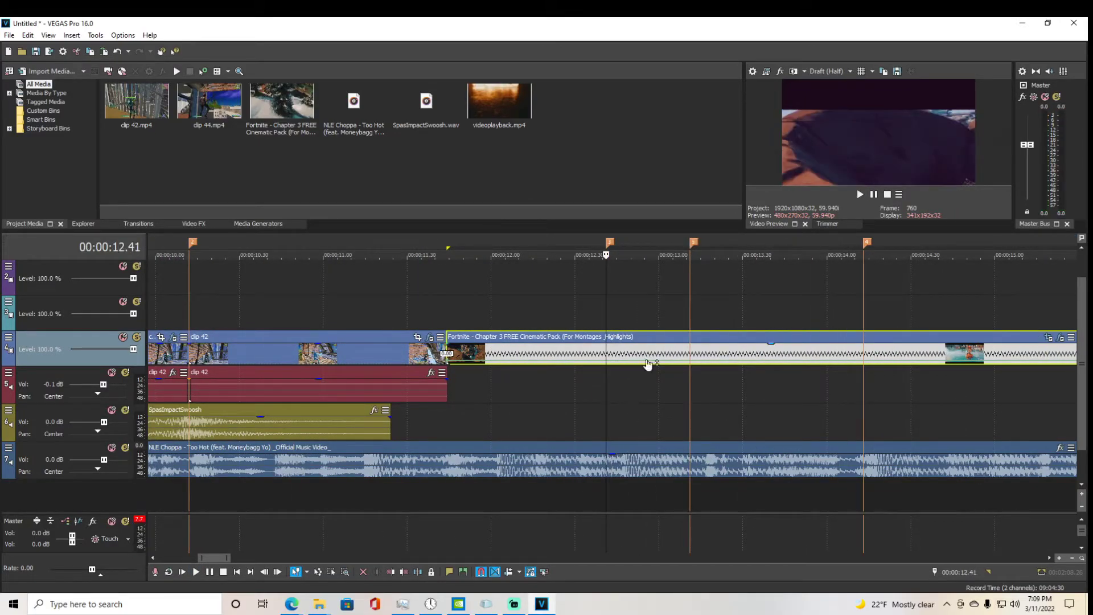
click(672, 308)
key(space)
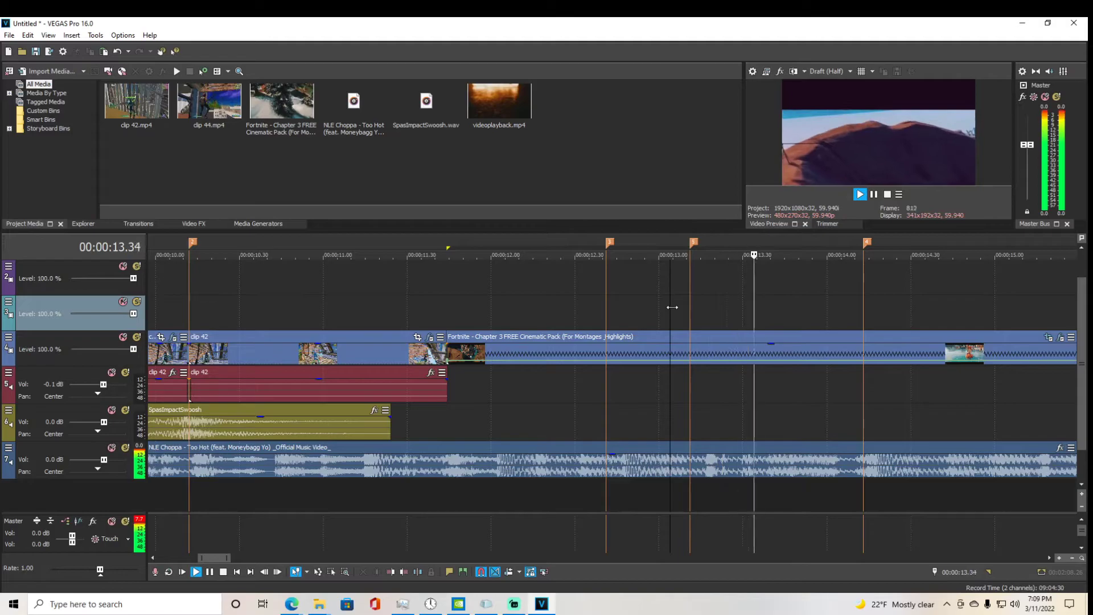
key(space)
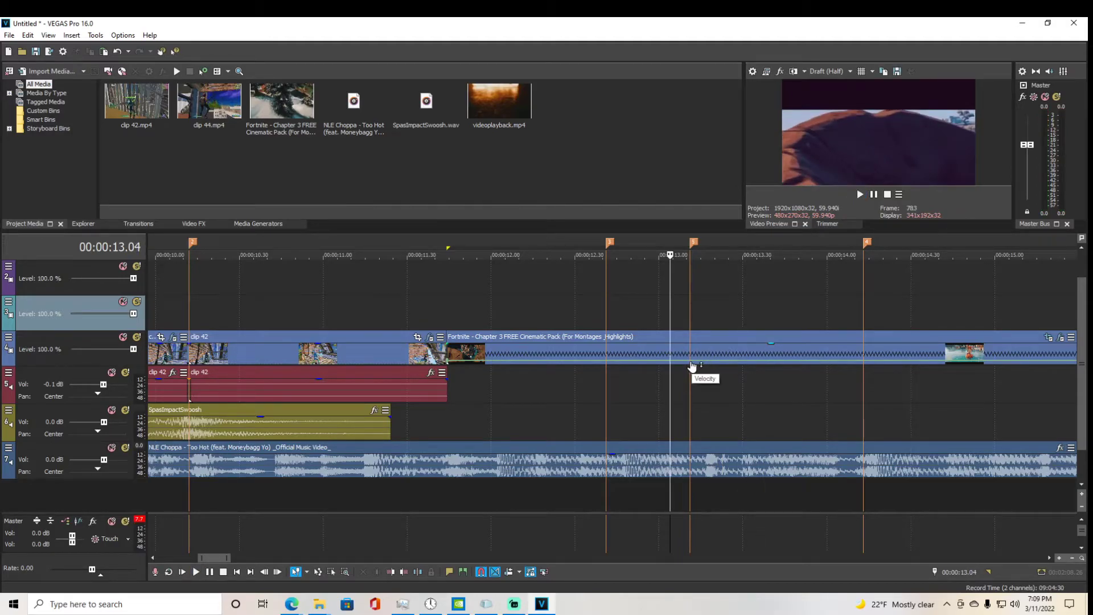
Step: Add velocity envelope points on the cinematic clip at the 00:00:12.41, 00:00:13.11 and 00:00:14.13 markers, plus one on each side of every marker
click(691, 366)
double_click(606, 361)
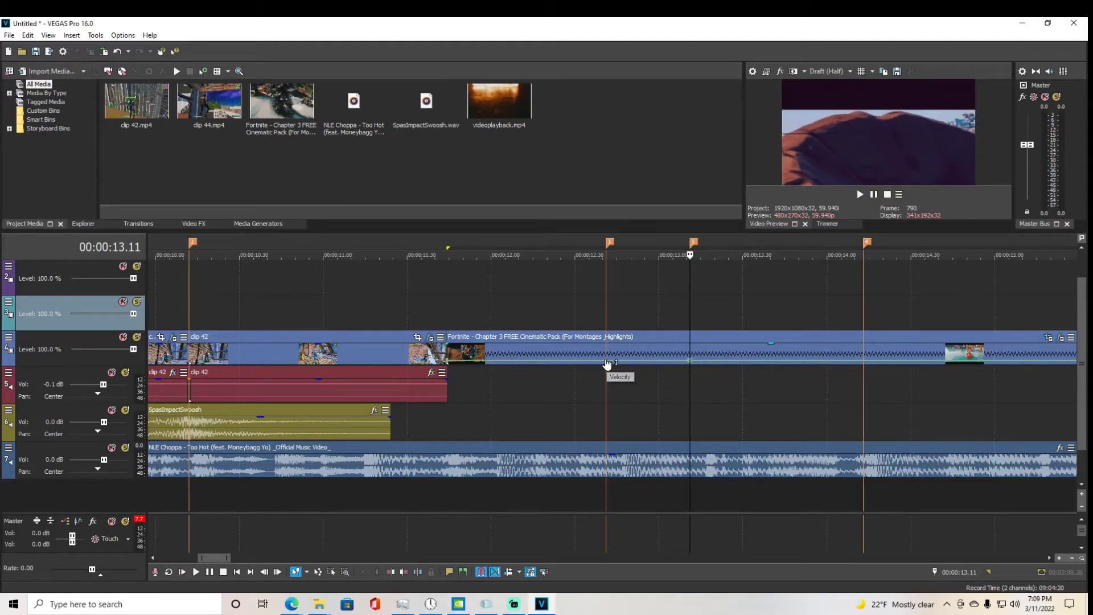
click(861, 365)
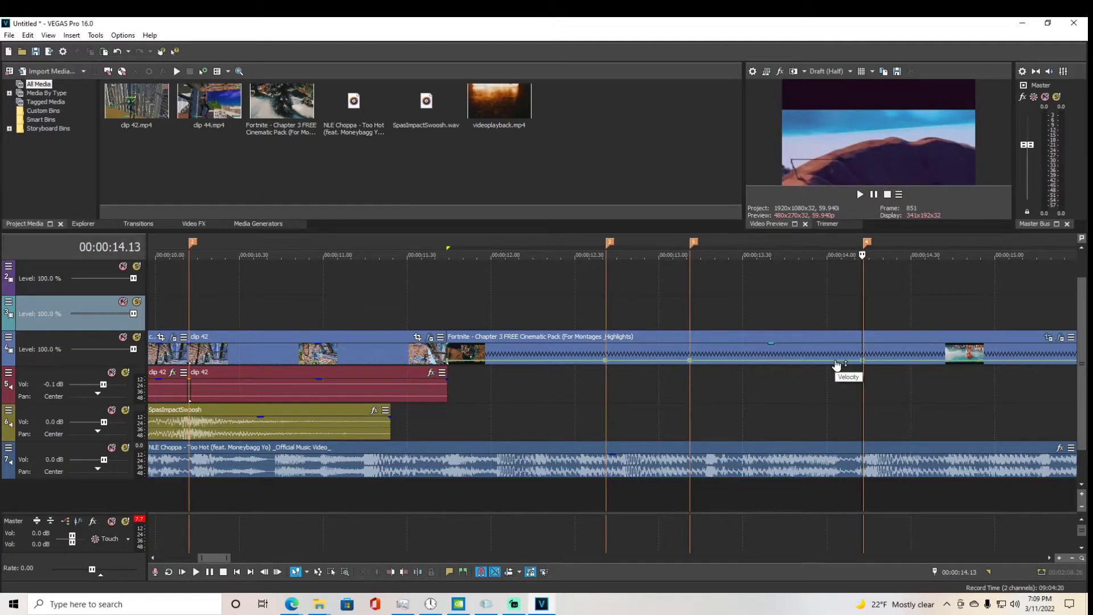
double_click(835, 361)
double_click(888, 361)
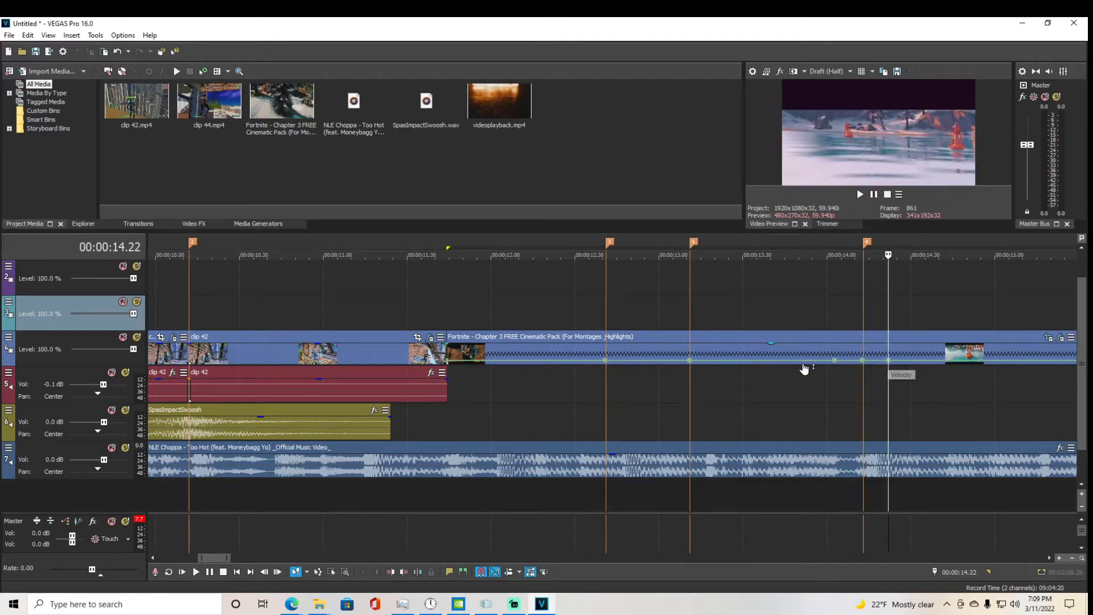
double_click(665, 361)
double_click(712, 361)
double_click(576, 361)
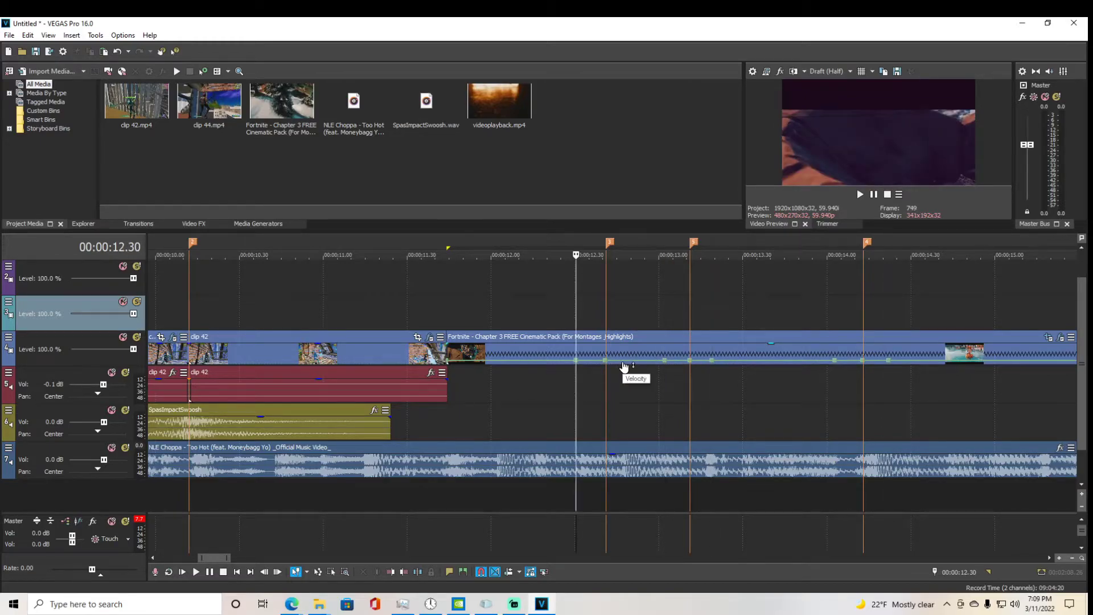
double_click(623, 361)
Step: Raise the velocity points at the three markers into small speed peaks and play the cinematic clip from 00:00:12.07
drag(605, 360, 605, 356)
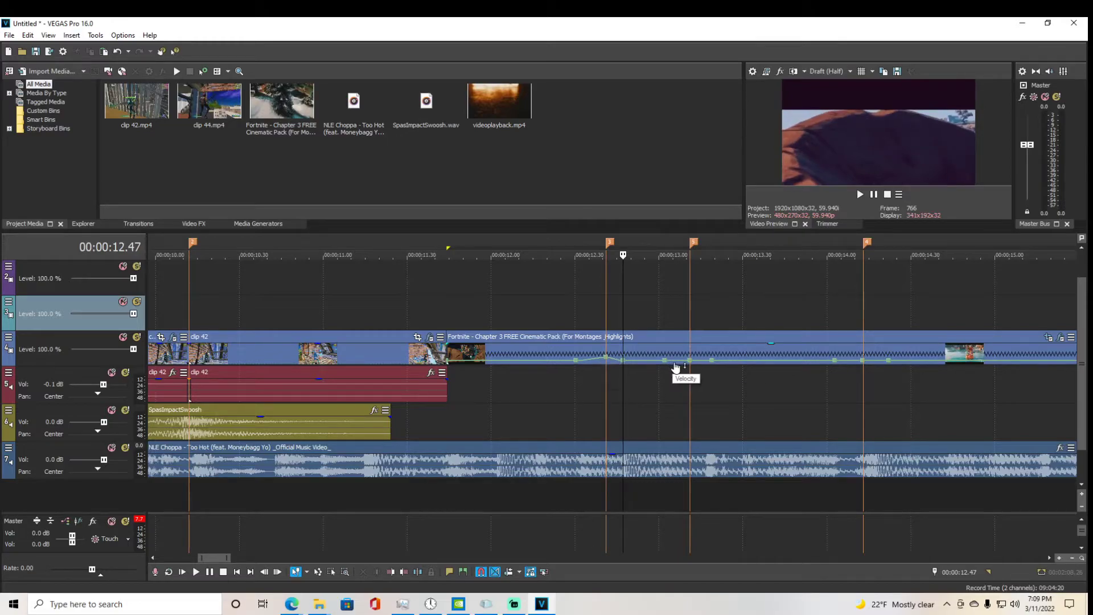
drag(689, 360, 690, 355)
drag(864, 361, 863, 353)
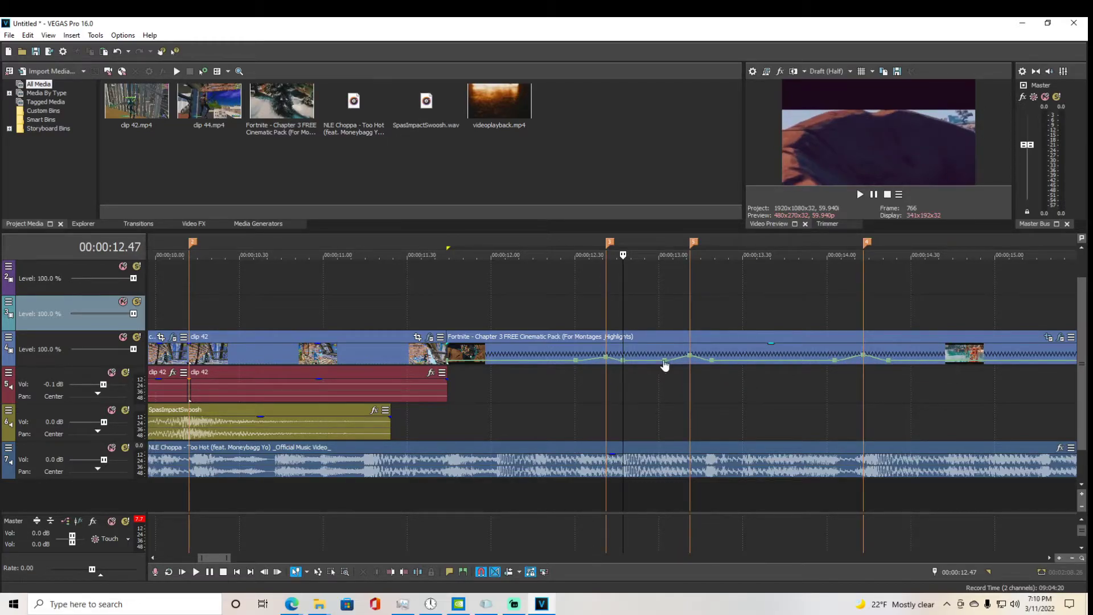
click(511, 353)
key(space)
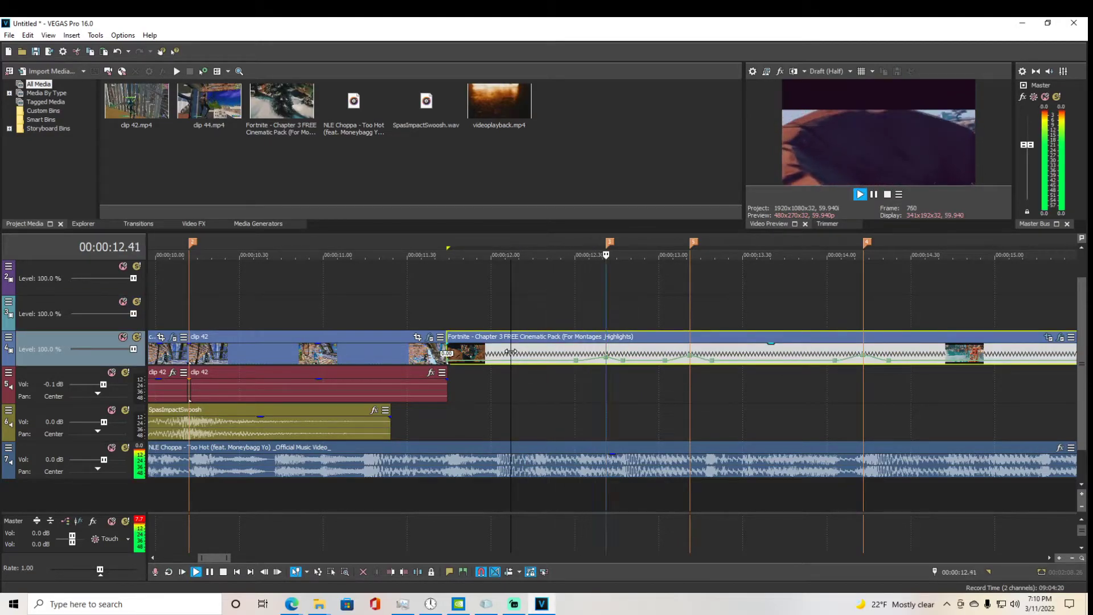
key(space)
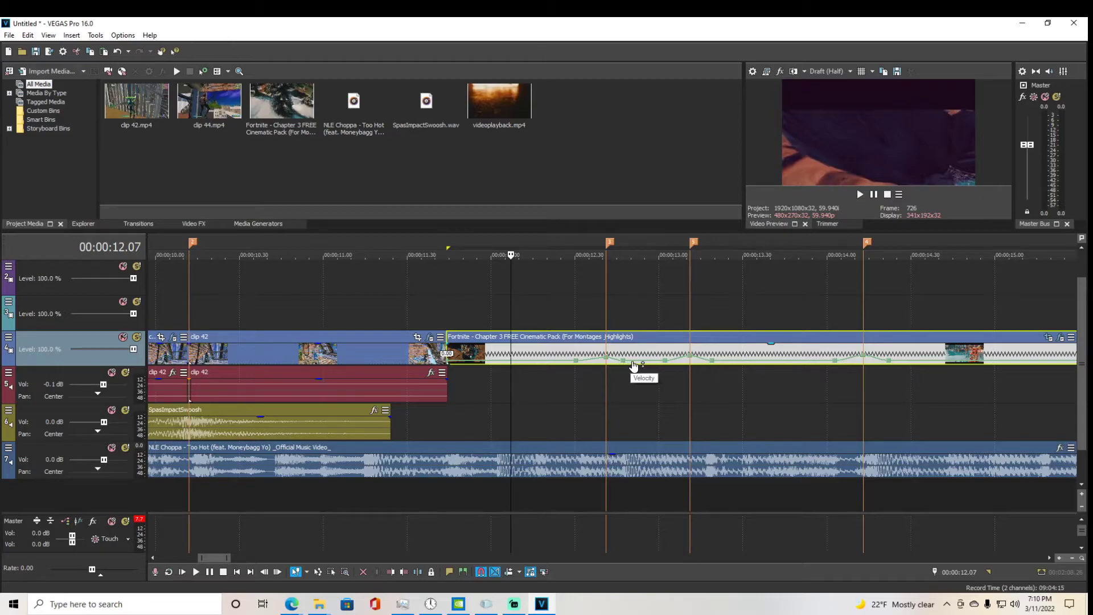
Step: Split the cinematic clip and the song at 00:00:14.13, and split the cinematic clip again at about 00:00:15
scroll(700, 342, down, 5)
click(746, 313)
key(s)
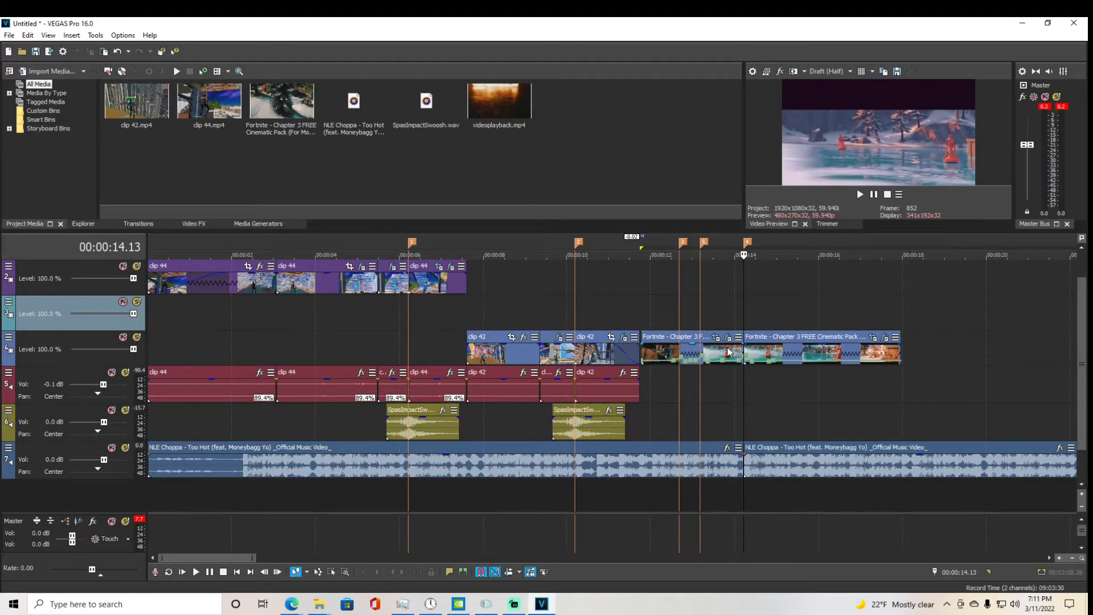
scroll(711, 356, up, 4)
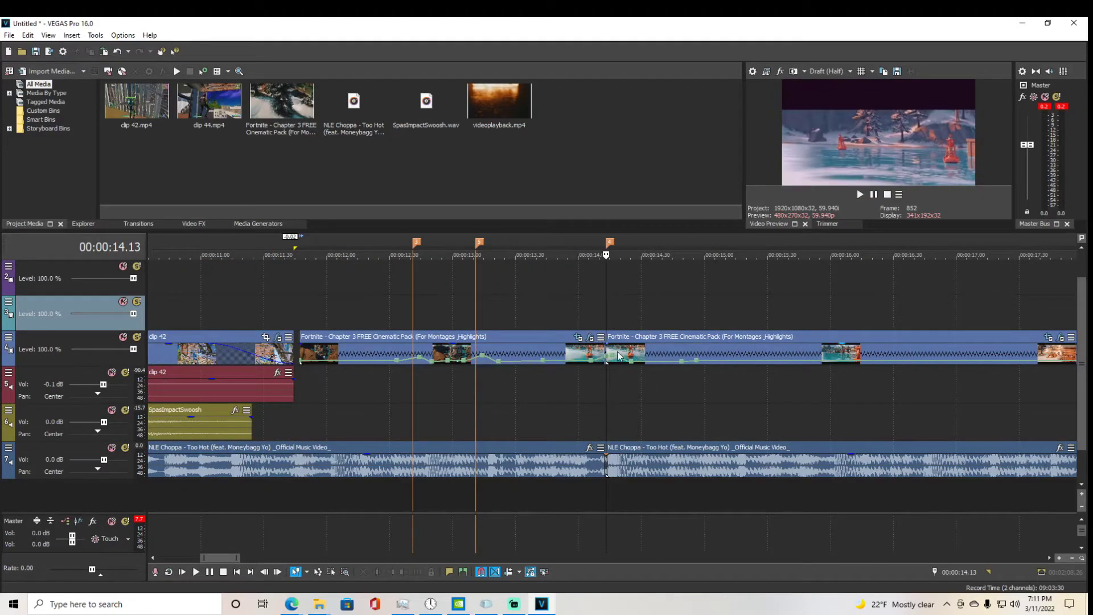
click(715, 353)
key(s)
Step: Apply the Tendzity GOD Impact filter package to the short cinematic piece starting at 00:00:14.13
click(662, 355)
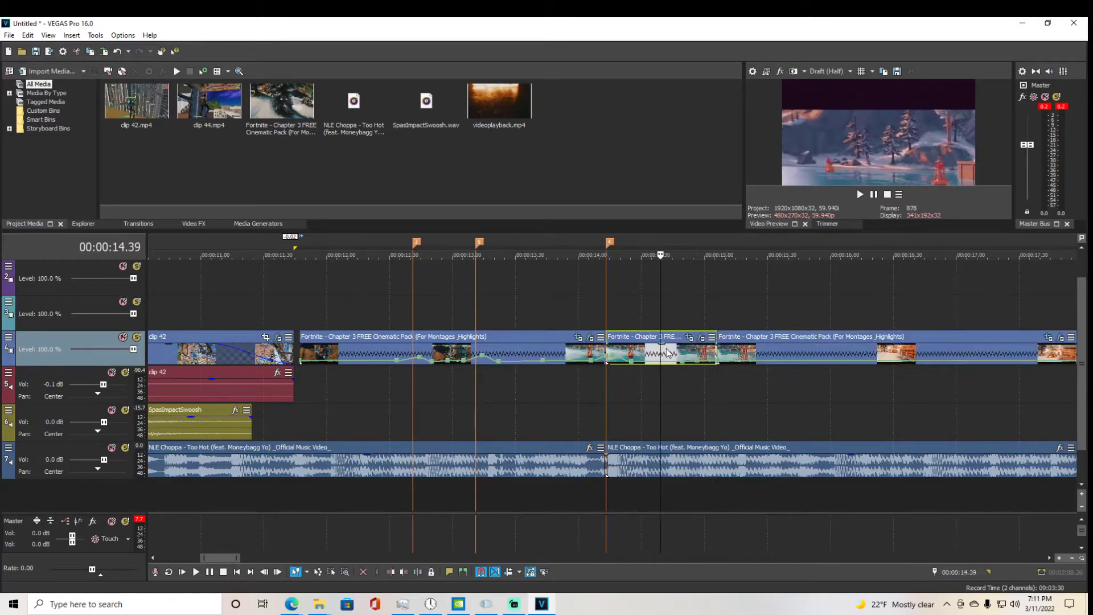
click(700, 339)
click(716, 472)
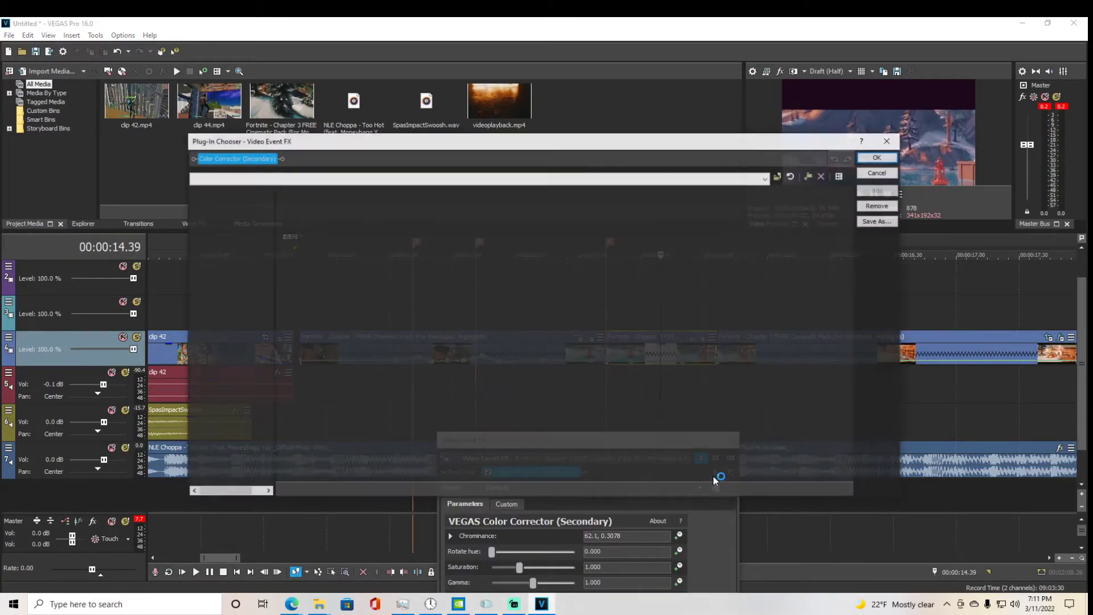
drag(525, 146, 897, 157)
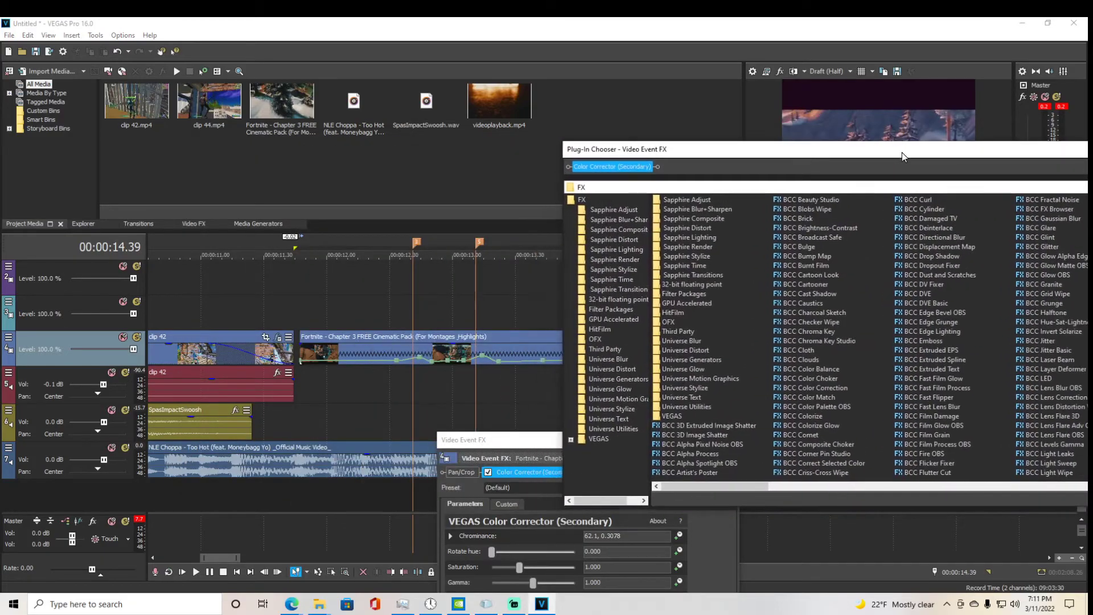
click(595, 313)
drag(649, 152, 359, 160)
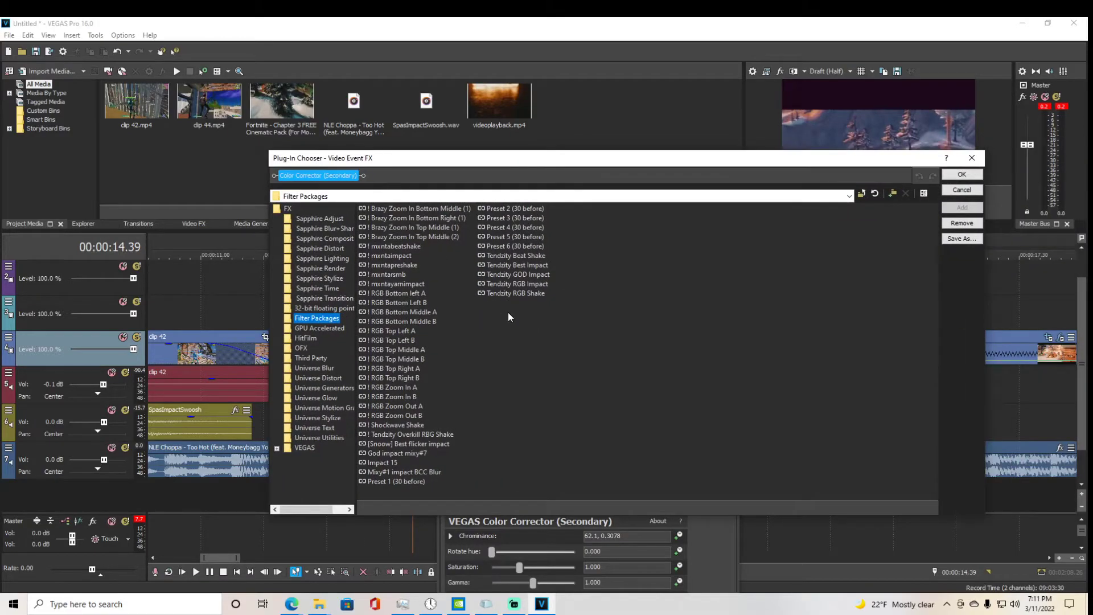
double_click(511, 274)
click(962, 175)
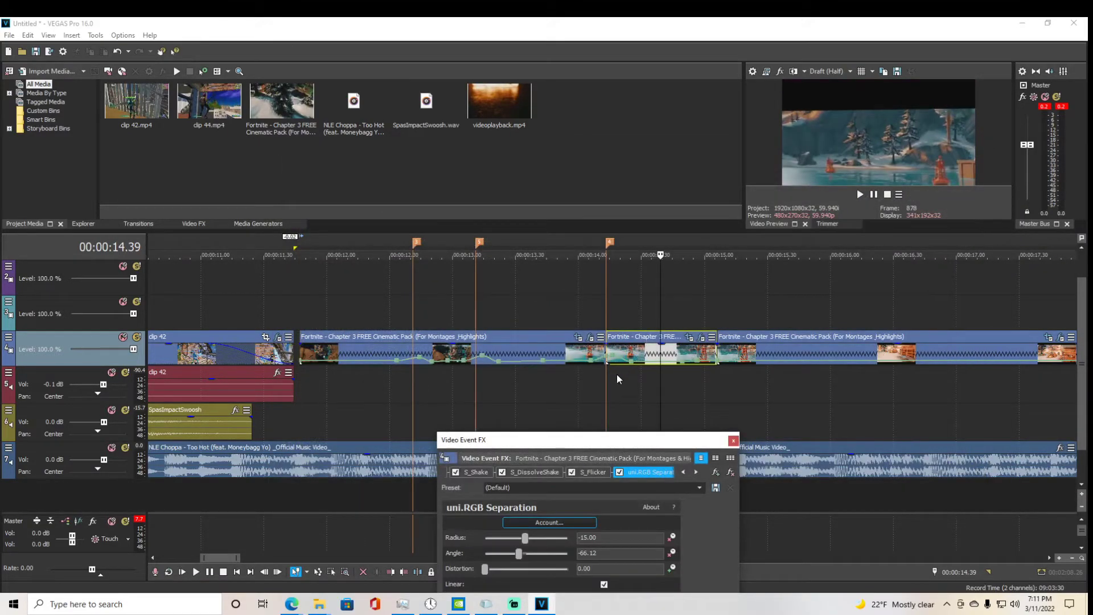
click(733, 441)
Step: Split the cinematic clip at the 00:00:13.11 marker and apply the Tendzity GOD Impact filter package to the piece after it
click(475, 337)
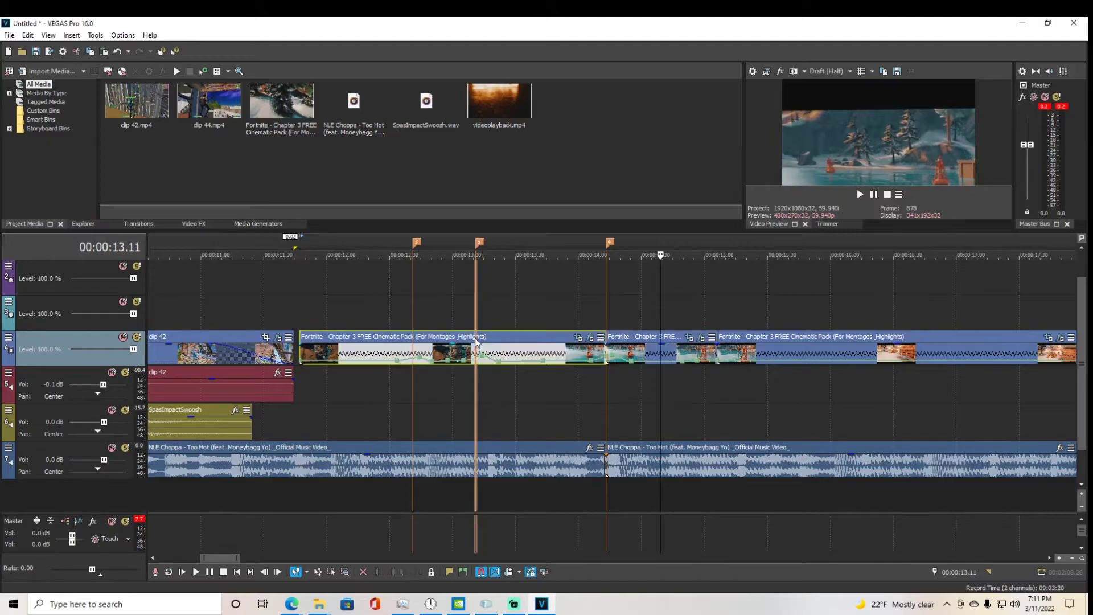
key(s)
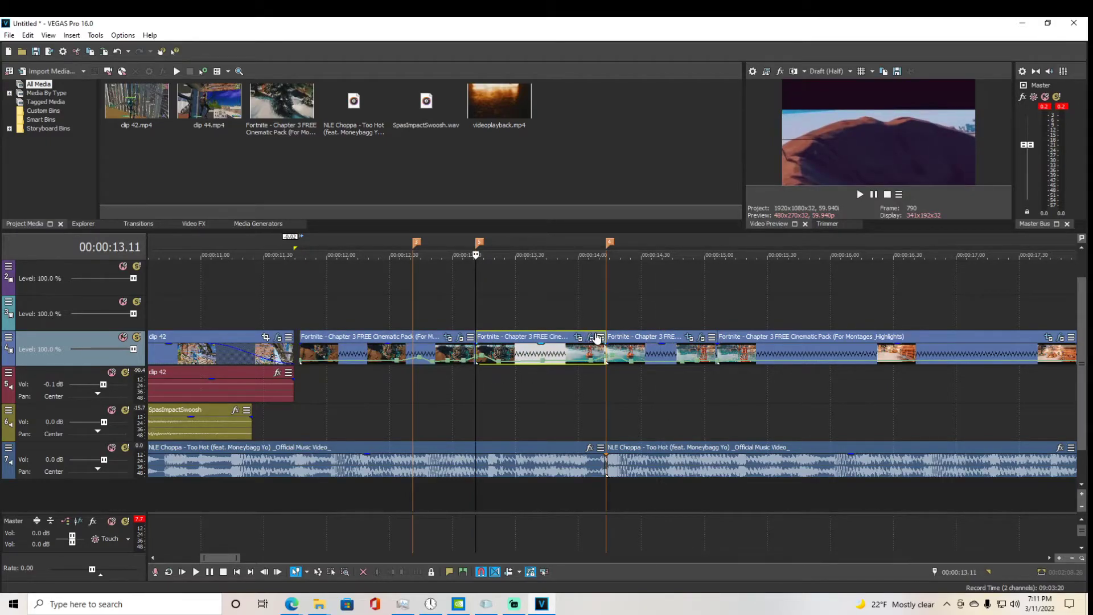
click(590, 337)
click(711, 472)
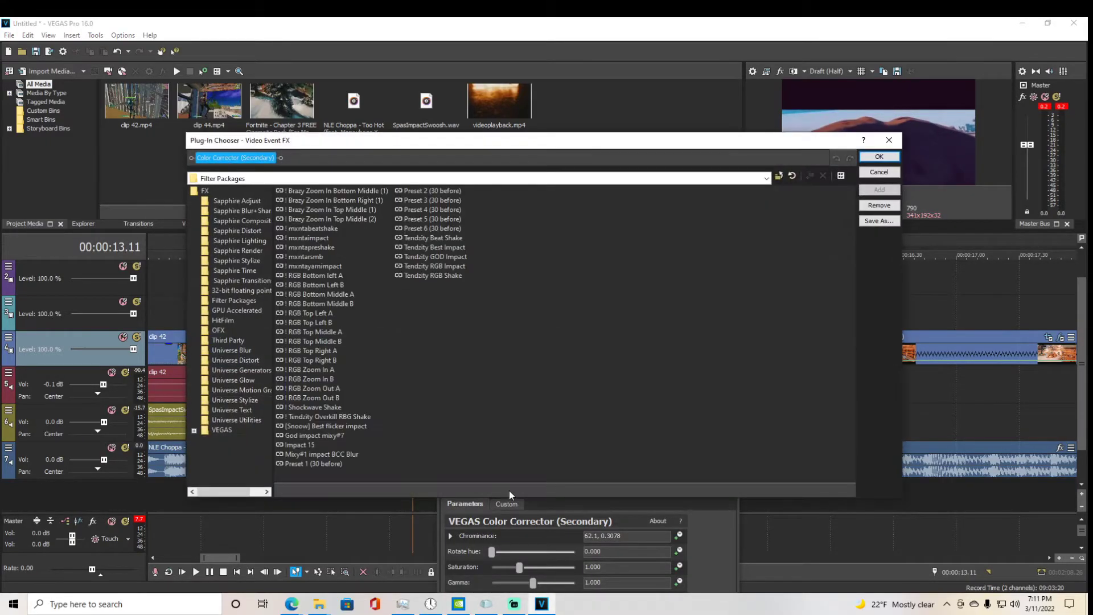
double_click(434, 257)
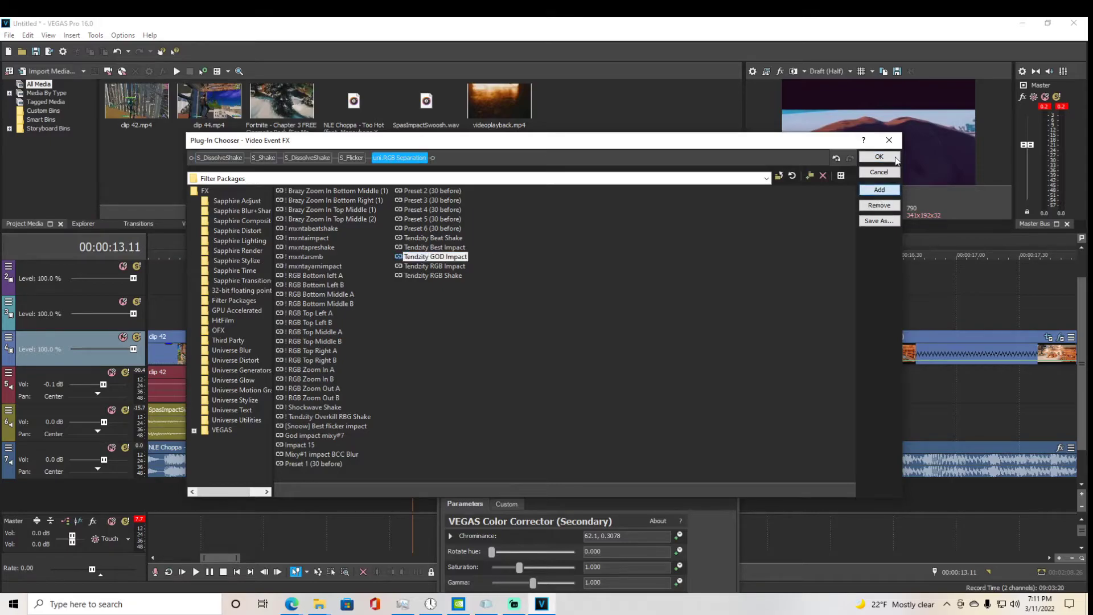
click(879, 157)
click(734, 440)
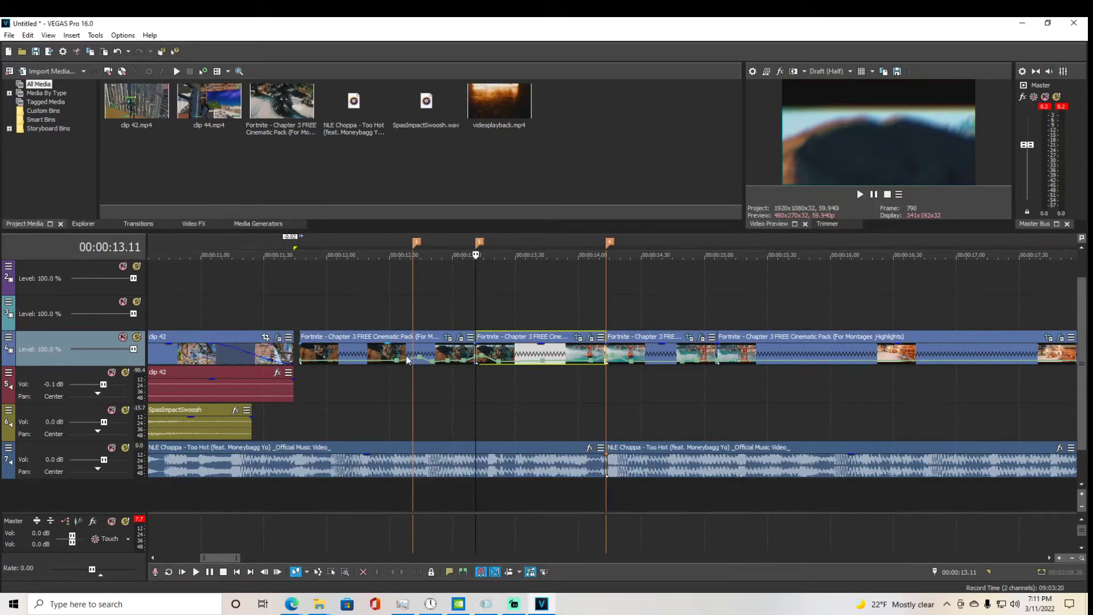
Step: Split the cinematic clip at the 00:00:12.41 marker and apply the Tendzity RGB Shake filter package to the piece after it
click(423, 360)
key(s)
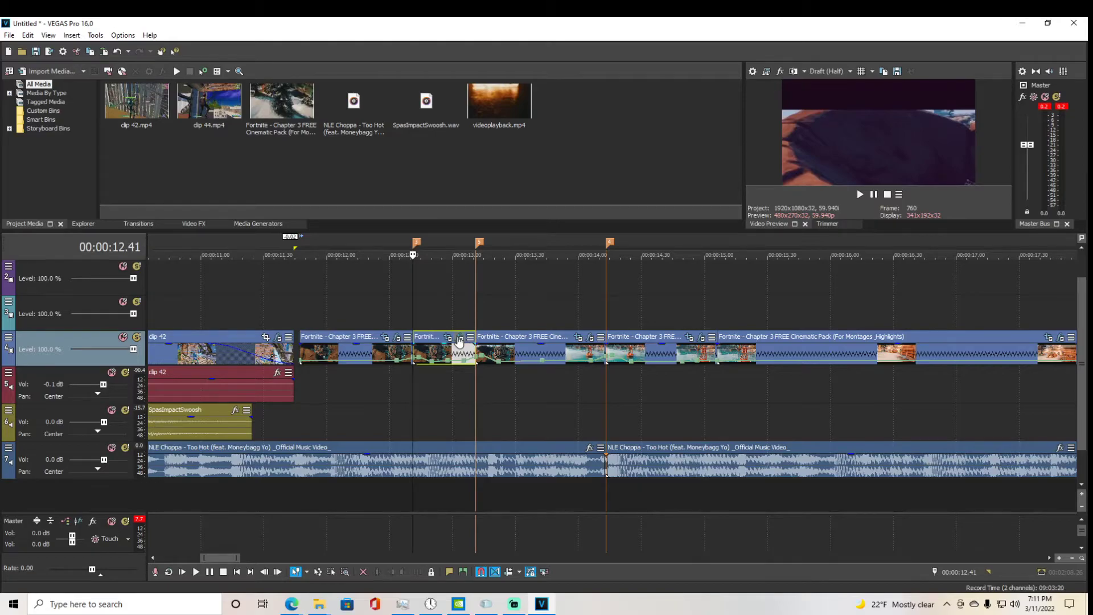
click(460, 336)
click(715, 471)
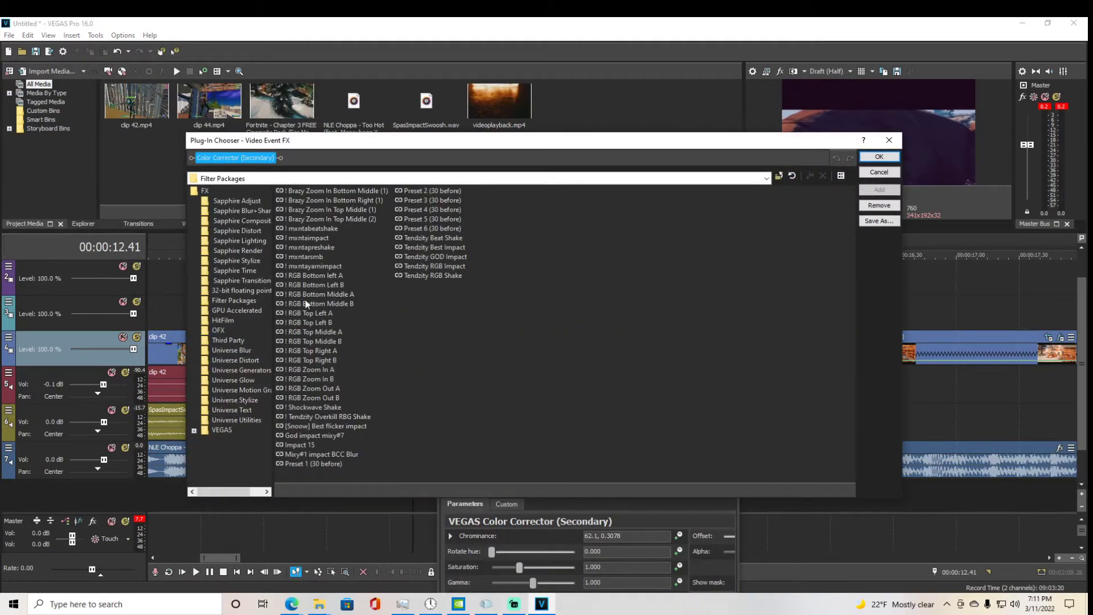
click(431, 276)
click(879, 189)
click(879, 156)
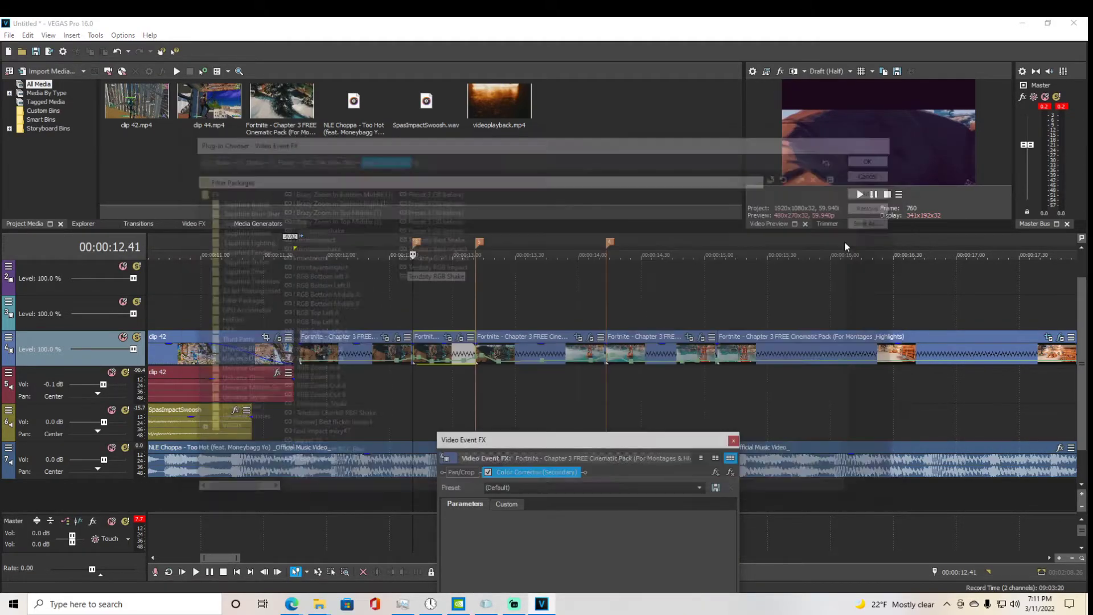
click(734, 440)
Step: Play the montage from about 00:00:11 to review the impact and shake effects on the cinematic pieces
scroll(717, 472, down, 5)
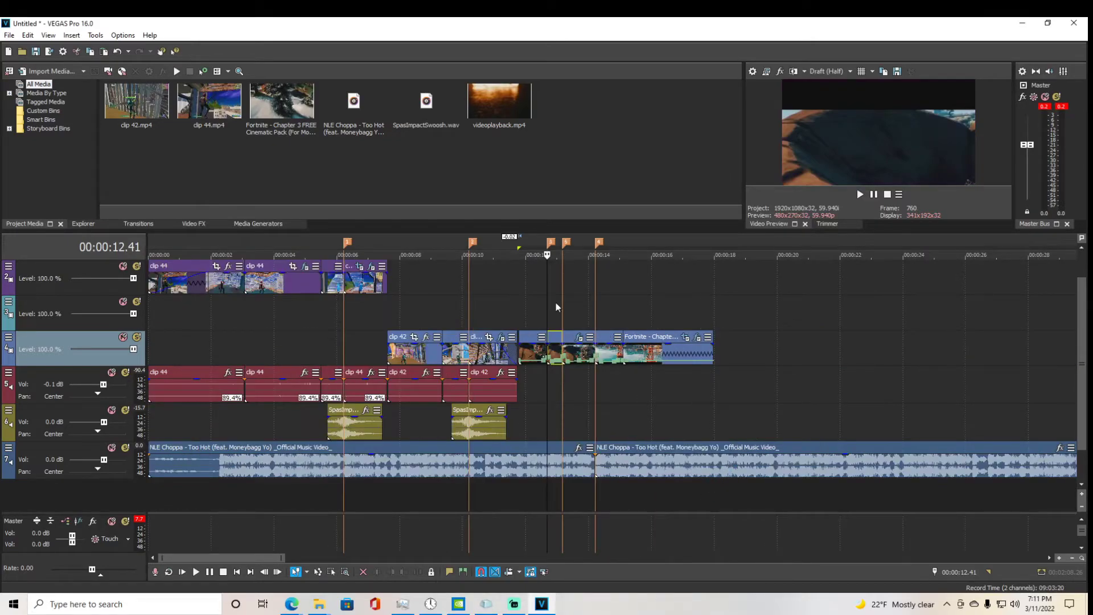
click(502, 307)
key(space)
scroll(529, 348, up, 3)
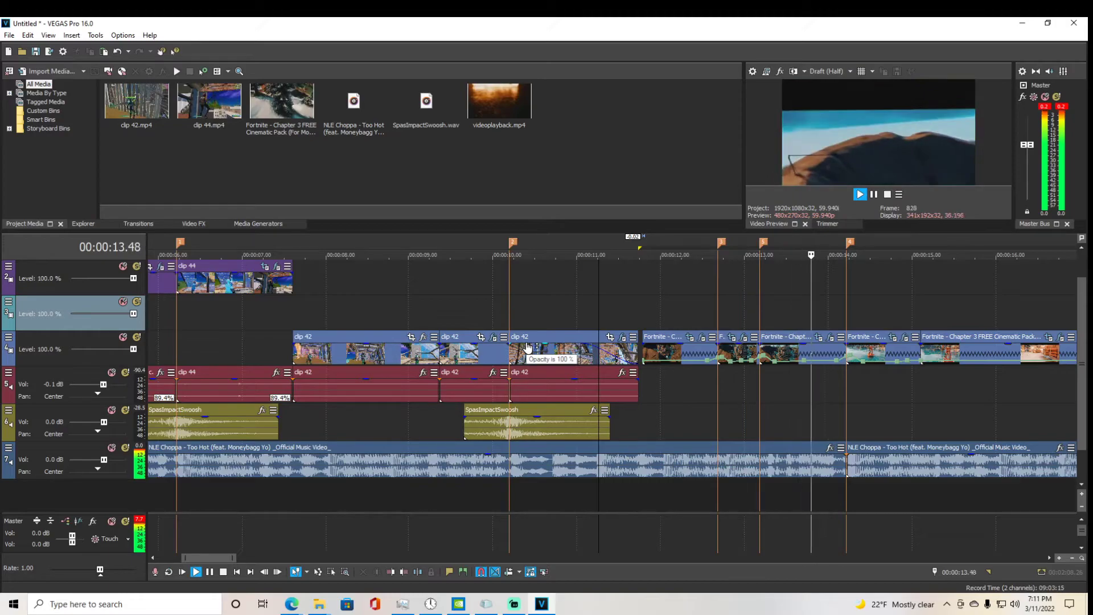
scroll(670, 483, down, 3)
key(space)
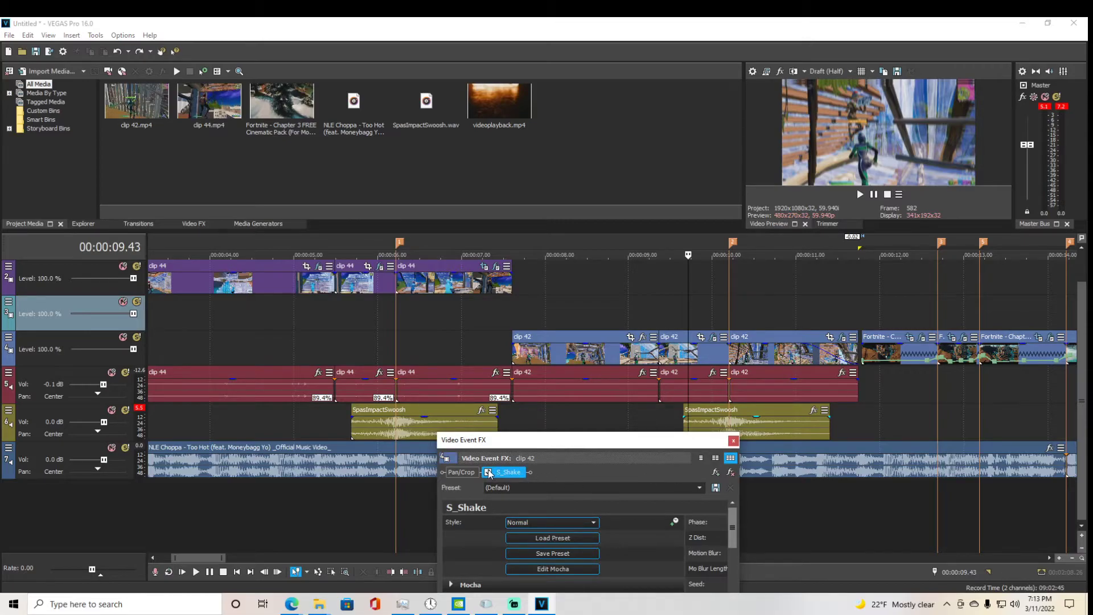
Step: Compare the second clip 42 event with S_Shake on and off by playing and stepping through frames around 00:00:09.30
drag(668, 319, 673, 319)
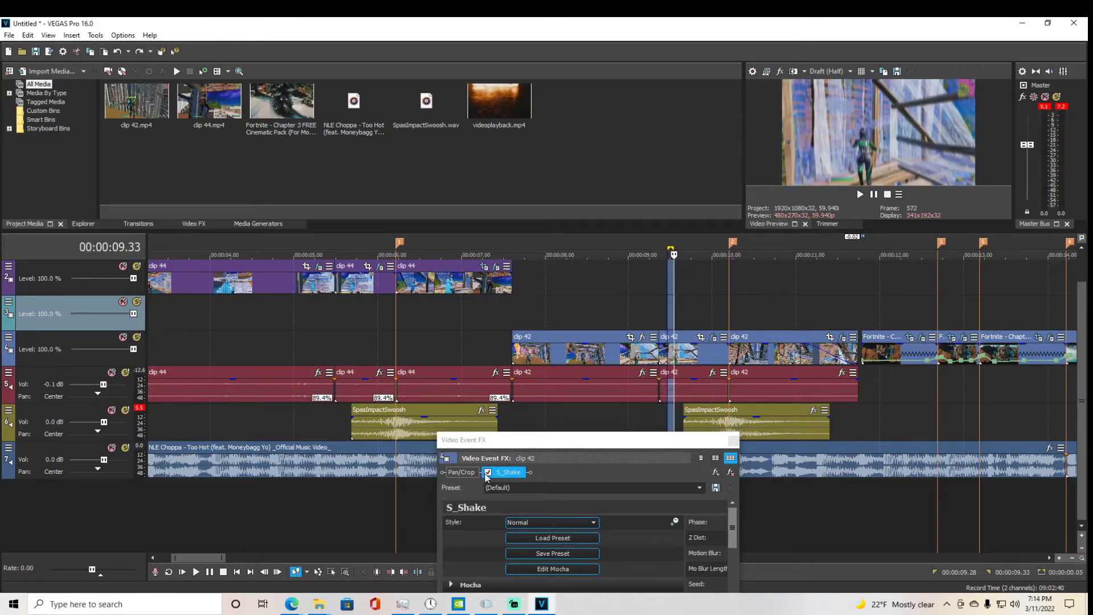
click(667, 322)
key(space)
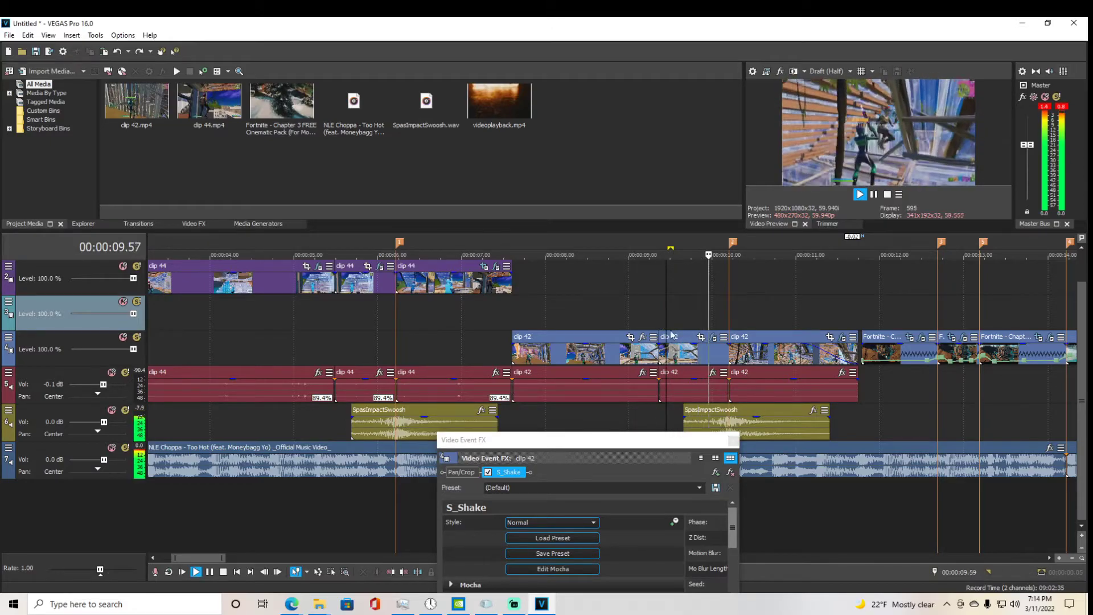
key(space)
click(488, 472)
click(669, 317)
key(Right)
key(Right)
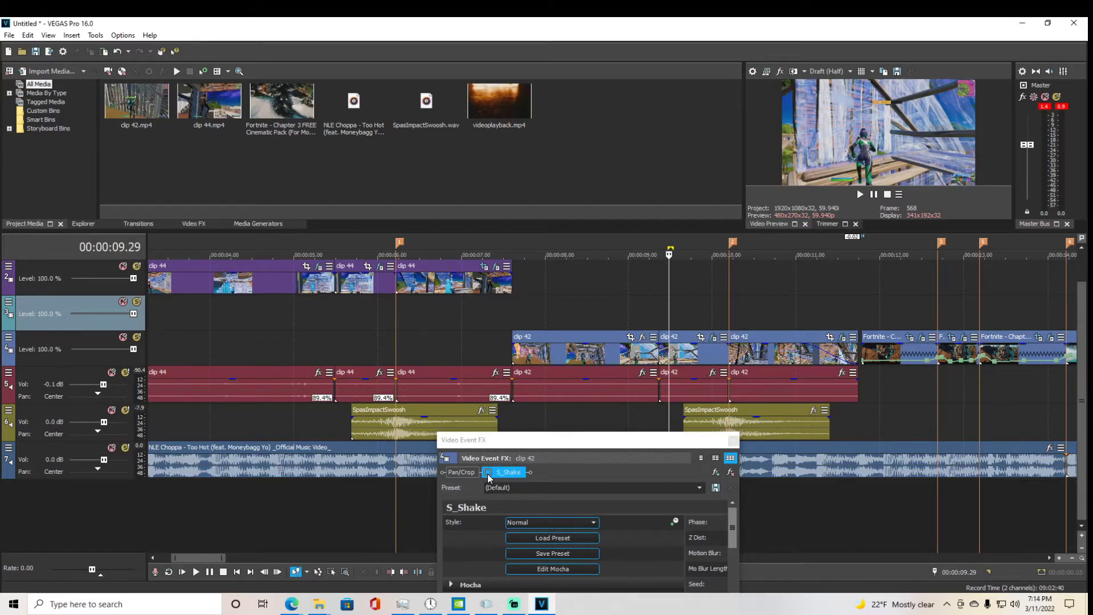
click(487, 472)
click(670, 305)
key(Right)
key(Right)
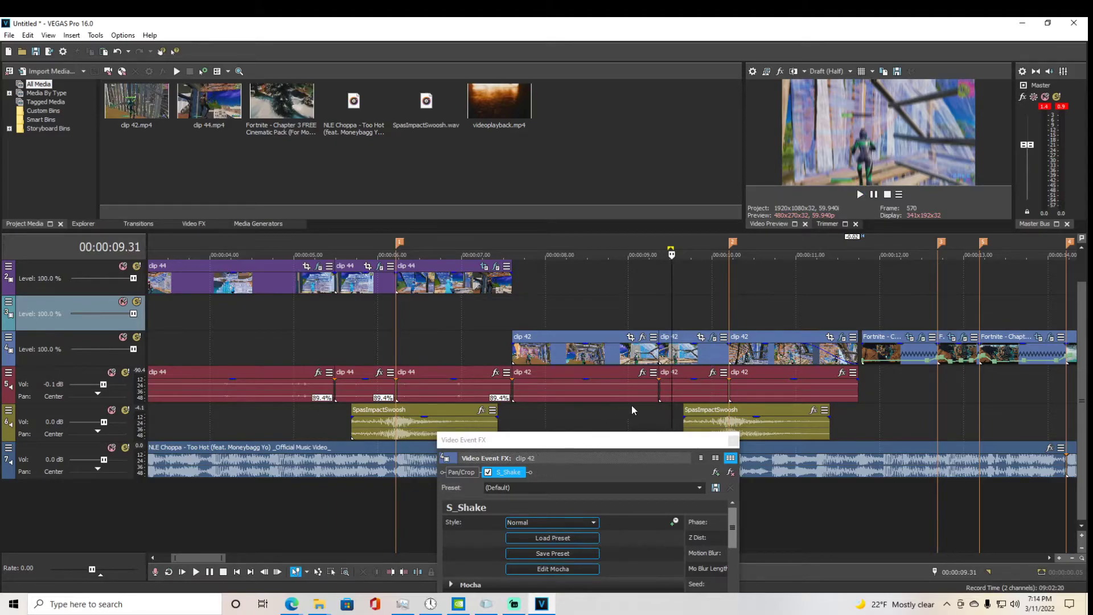
click(732, 442)
Step: Add the S_Flicker effect with its default preset to the first clip 42 video event
click(584, 350)
click(542, 350)
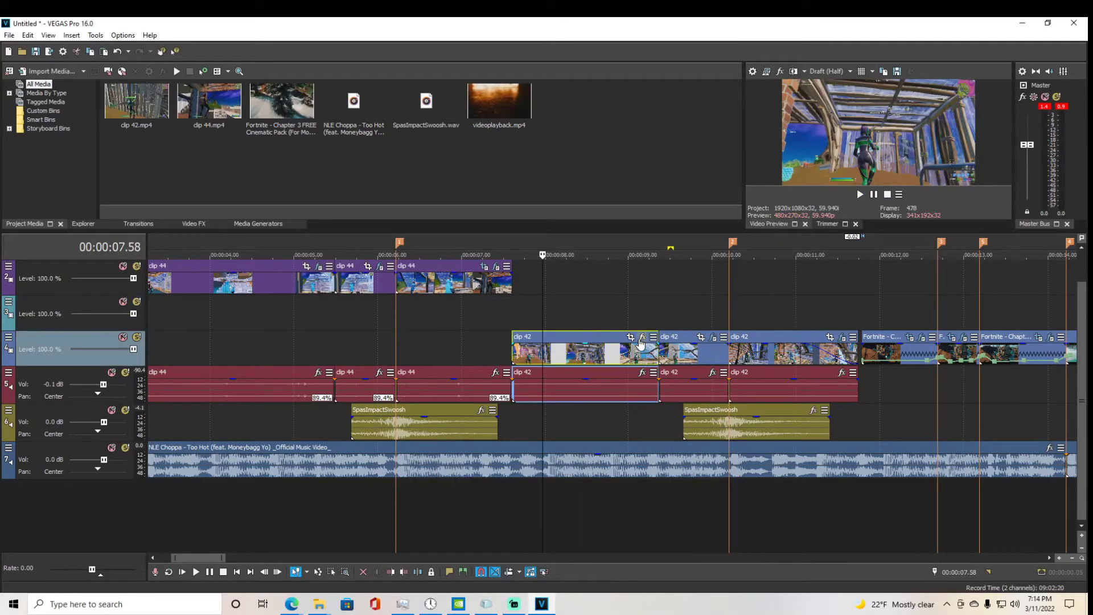
click(642, 338)
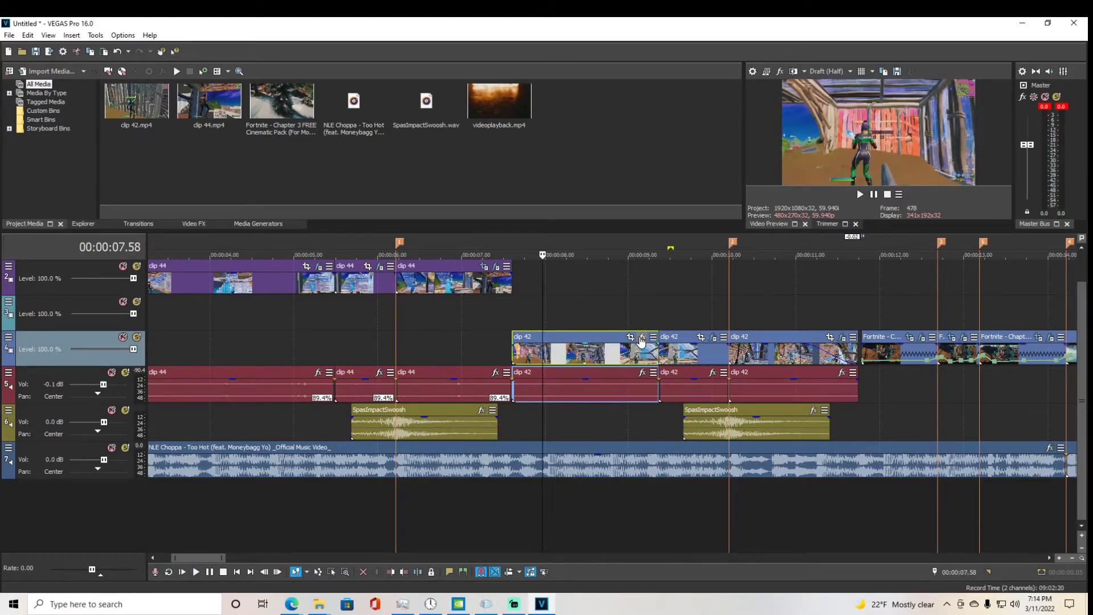
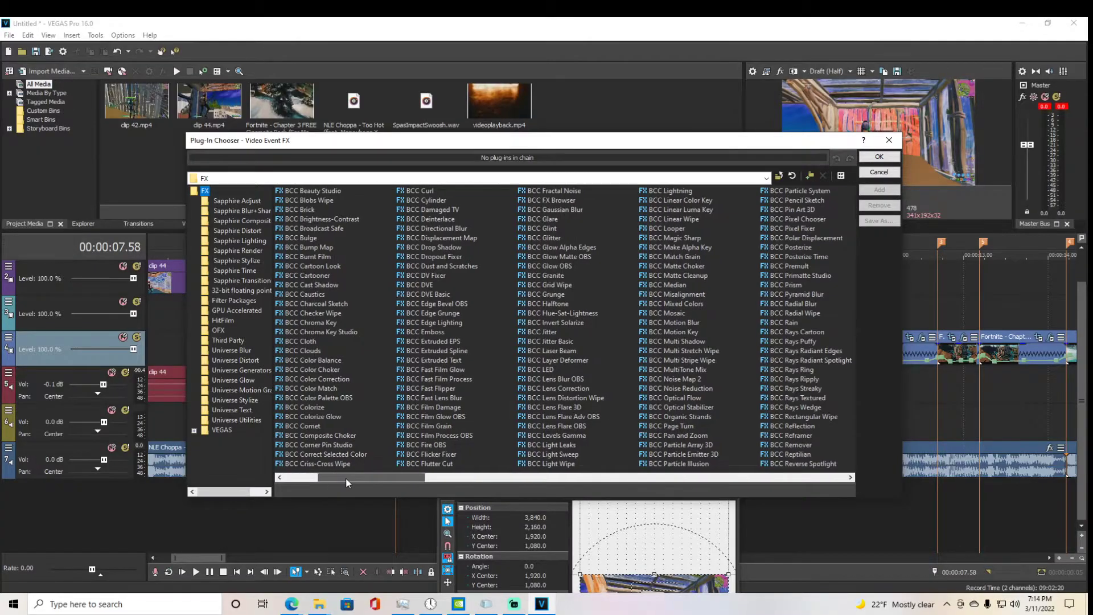
drag(346, 479, 571, 452)
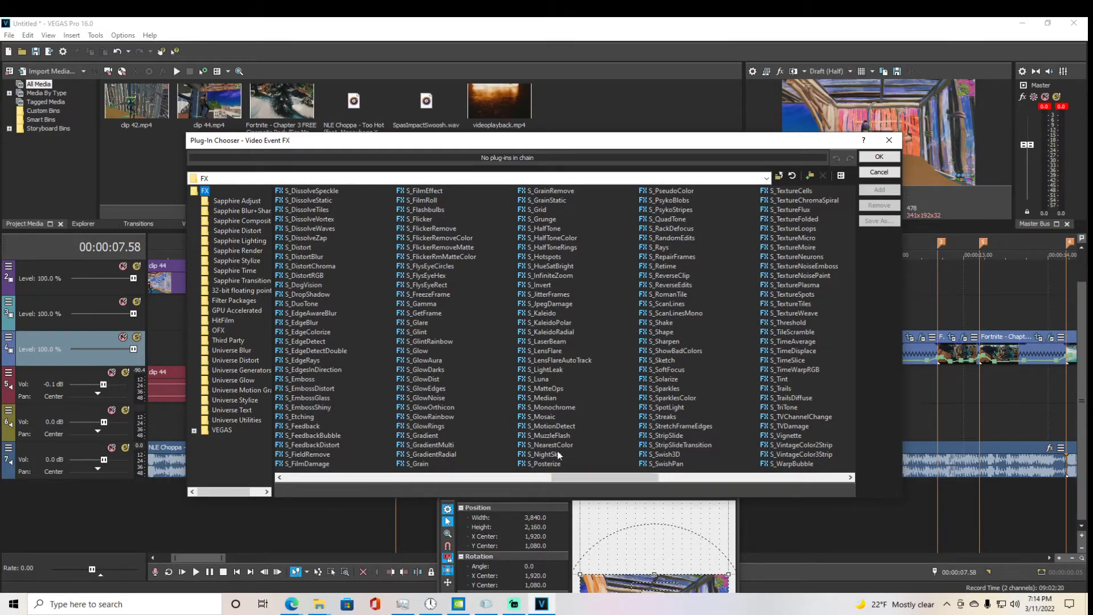
drag(624, 477, 570, 476)
click(661, 220)
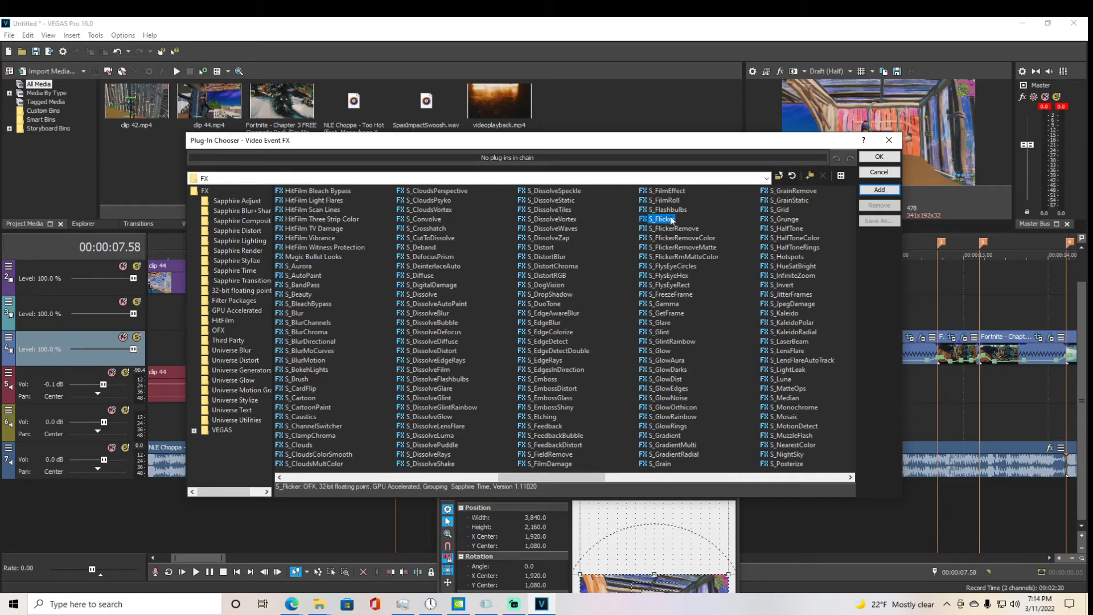
click(879, 190)
click(879, 157)
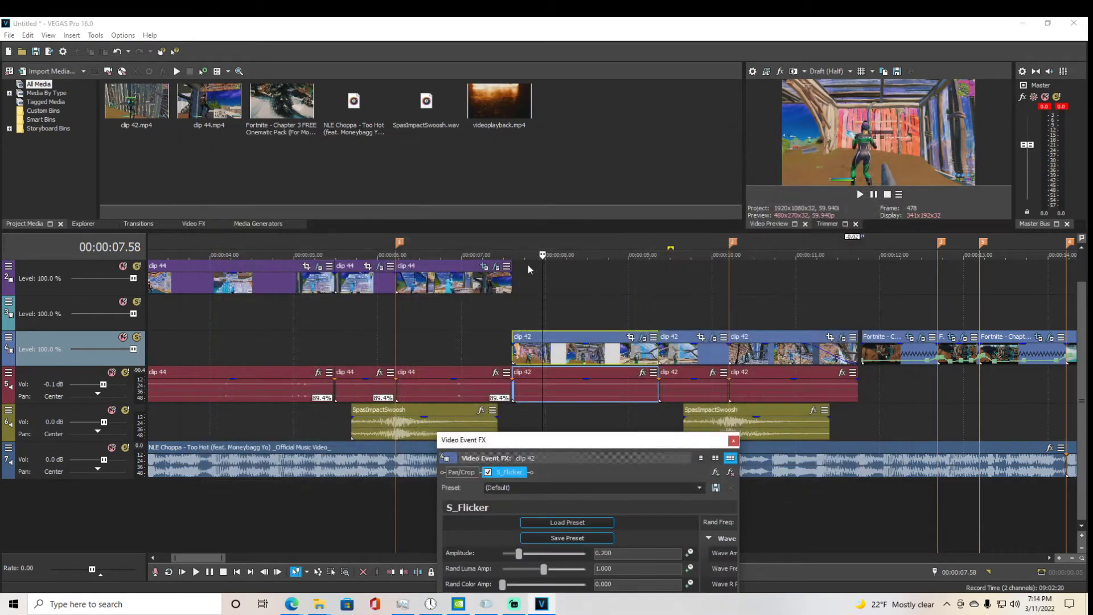
Step: Play the montage from the start of the first clip 42 event to review the flicker effect
click(523, 316)
key(space)
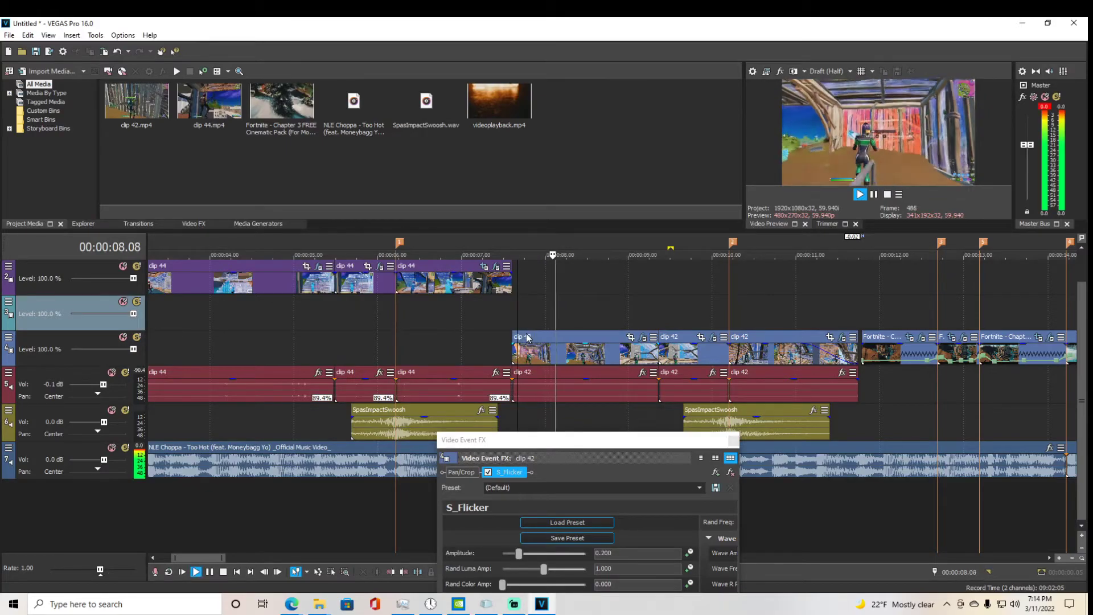
scroll(552, 334, up, 2)
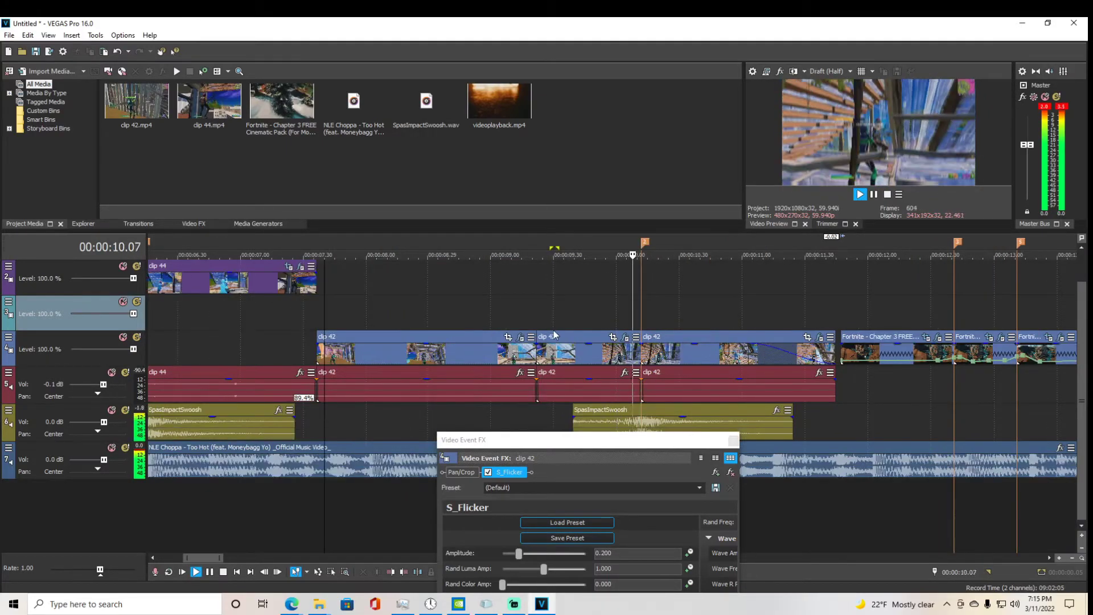
key(space)
key(space)
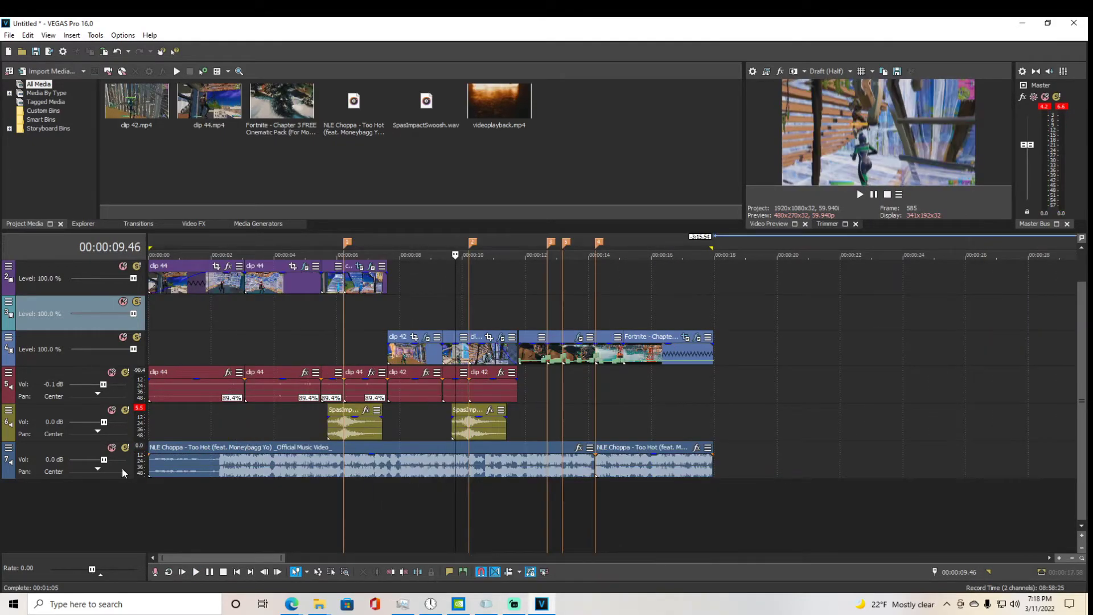
Step: Insert a new video track and delete the empty track between the clip 44 and clip 42 video tracks
right_click(25, 495)
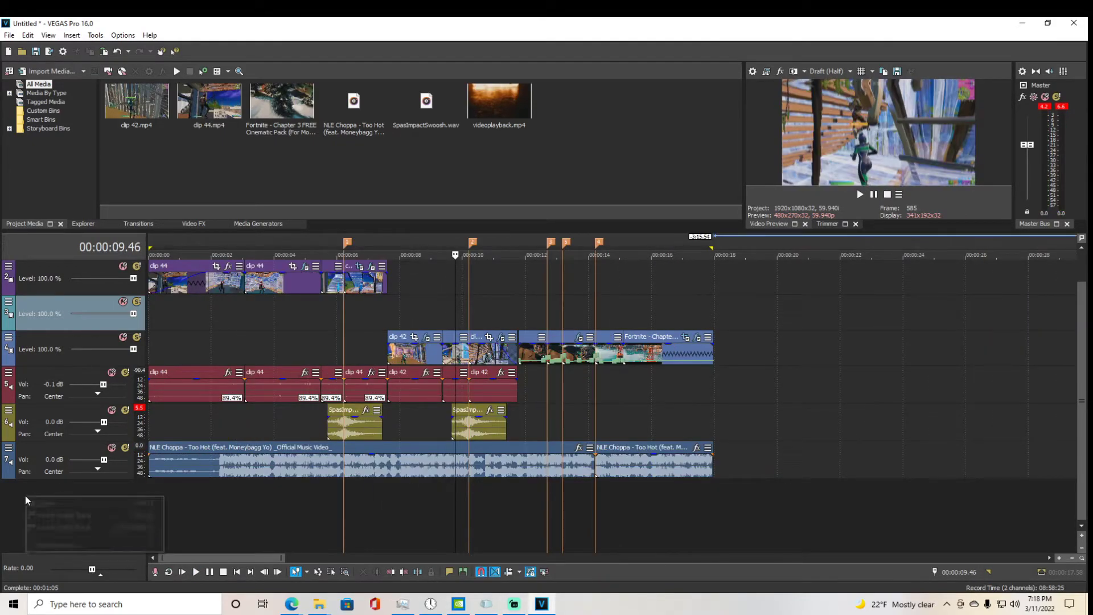
click(63, 532)
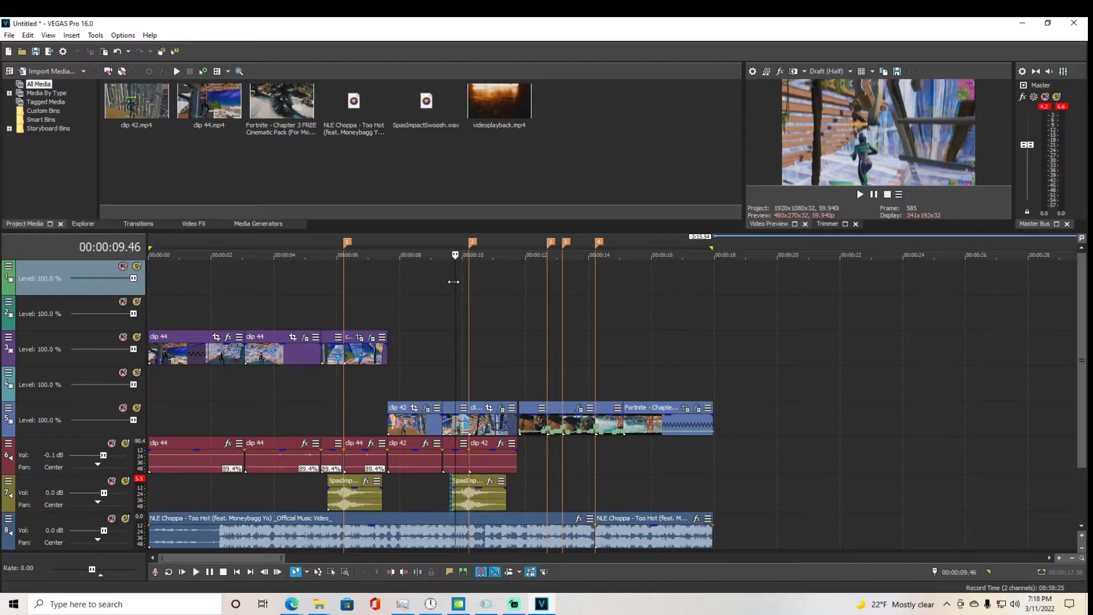
click(190, 285)
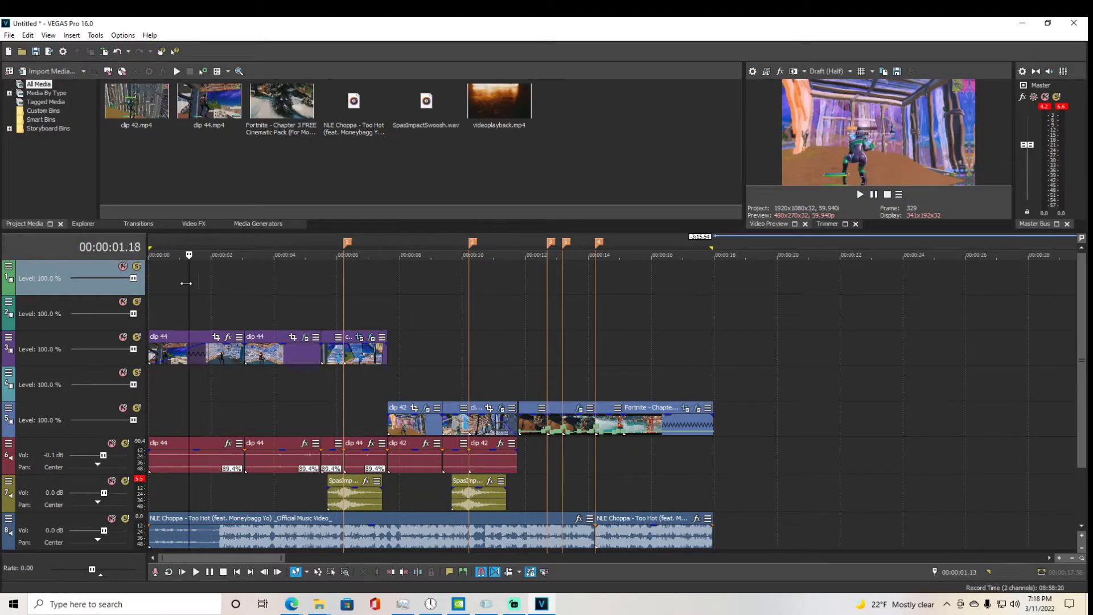
click(171, 307)
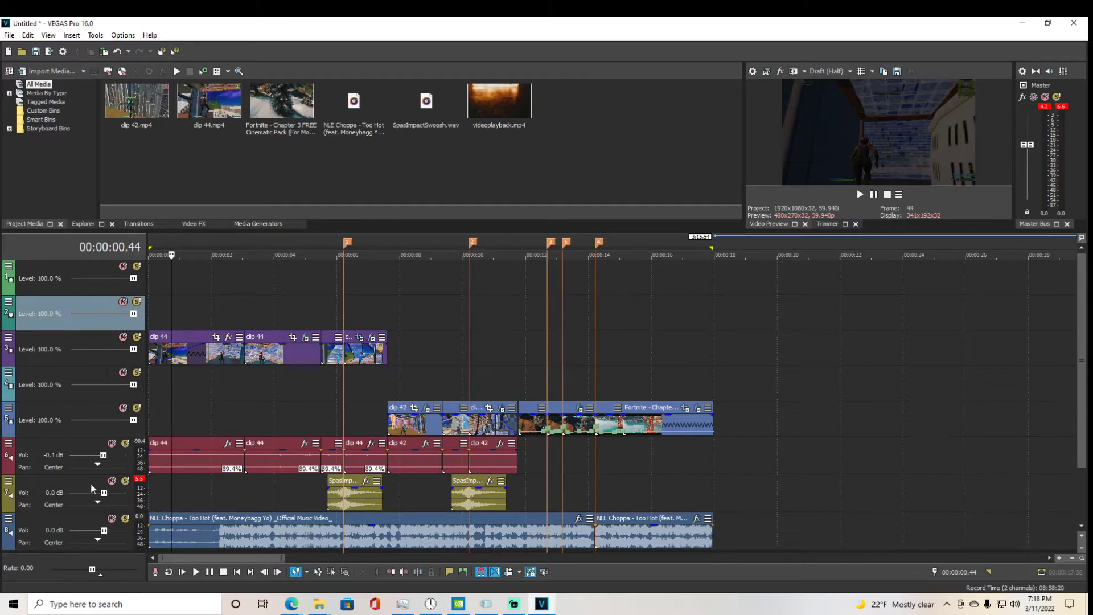
click(62, 379)
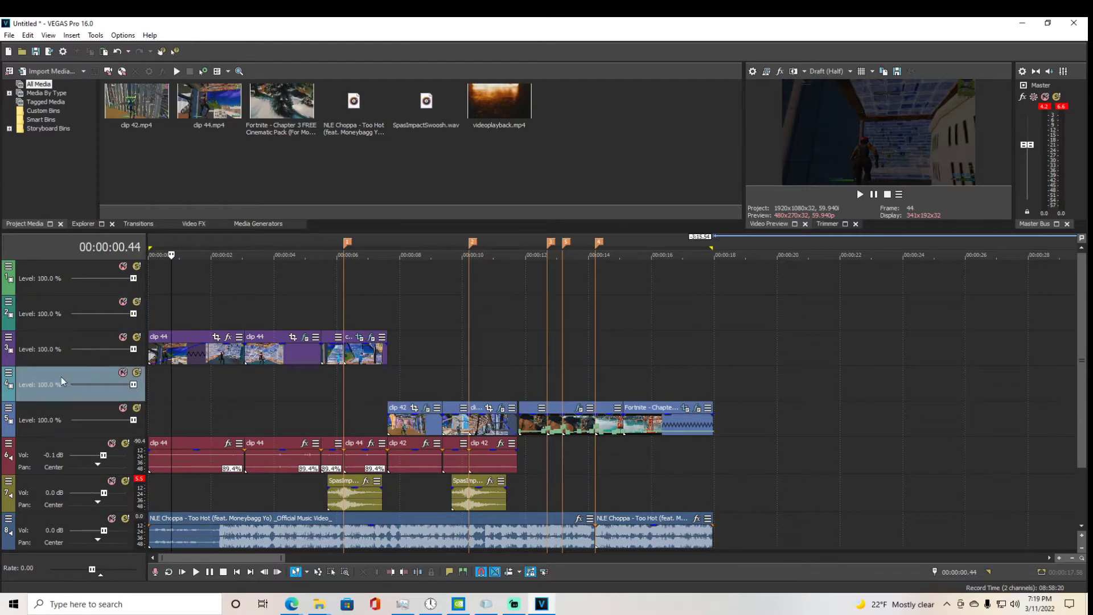
right_click(32, 375)
click(65, 424)
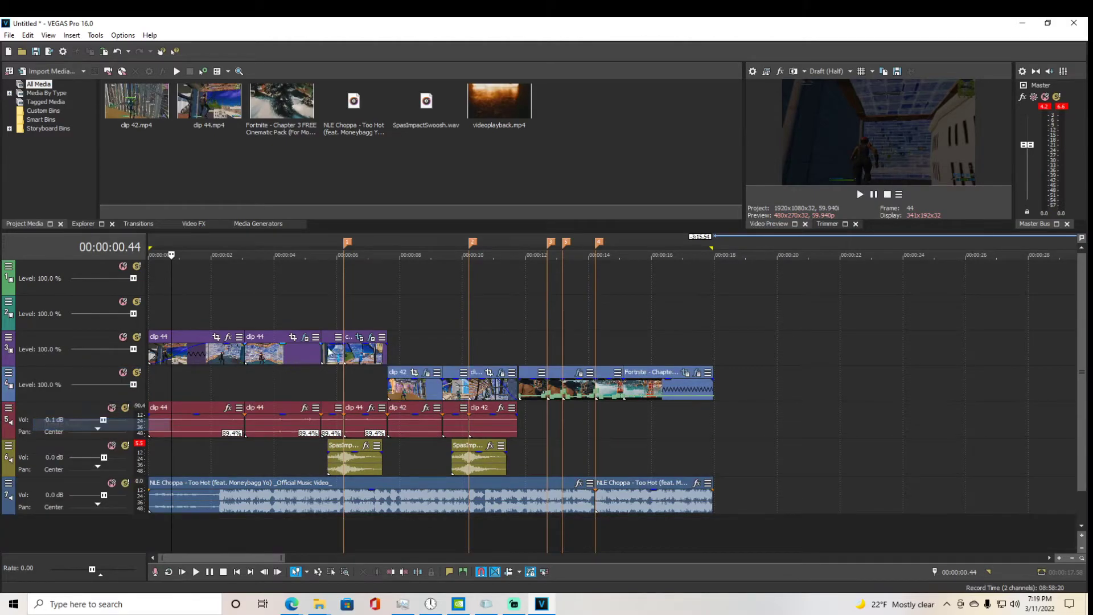
Step: Insert a text event at 00:00:01.00 on the empty track above clip 44, reading "EDITING TUTORIAL" on two lines
click(399, 313)
click(531, 322)
click(215, 306)
click(168, 309)
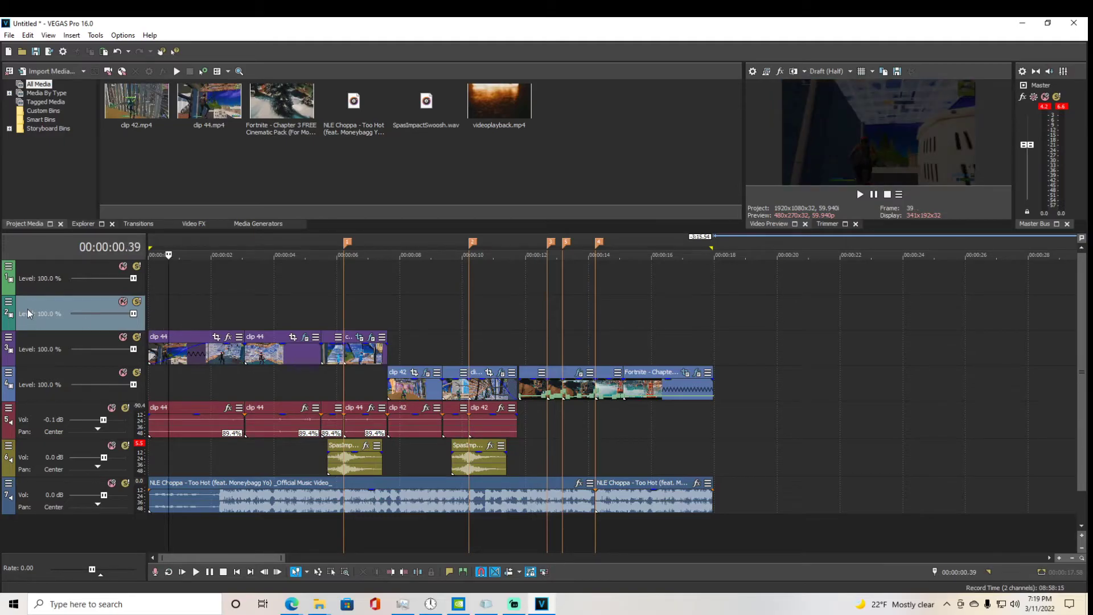
click(181, 313)
click(71, 34)
click(79, 191)
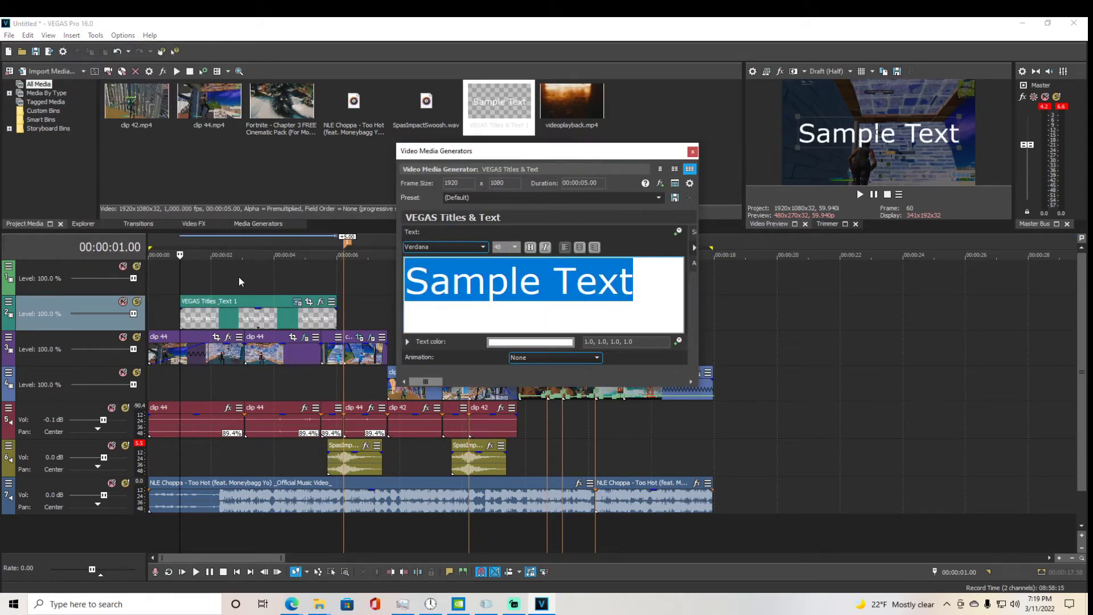
text(EDITI)
text(NG TUTORIAL)
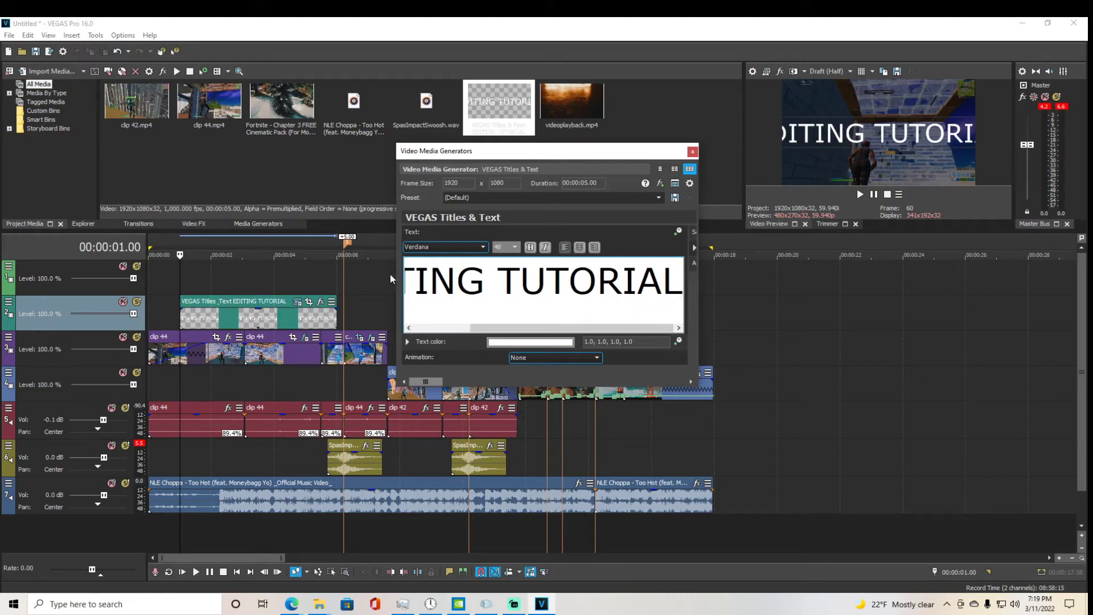
key(Return)
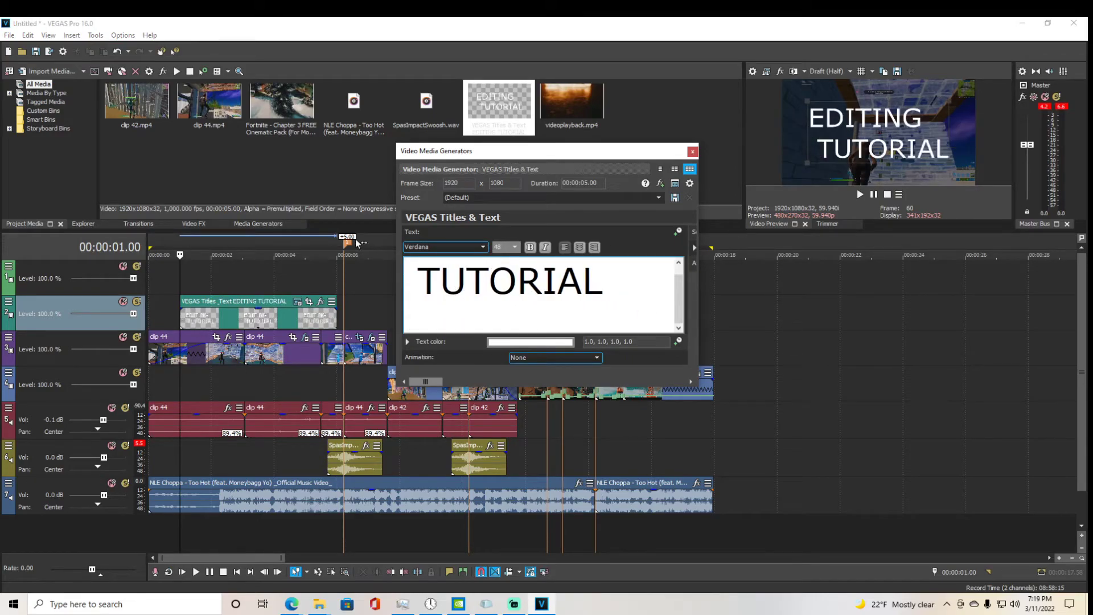
Step: Set the whole title text to the MagnoliaSky font in bold italic and close the text generator
key(ctrl+a)
click(446, 246)
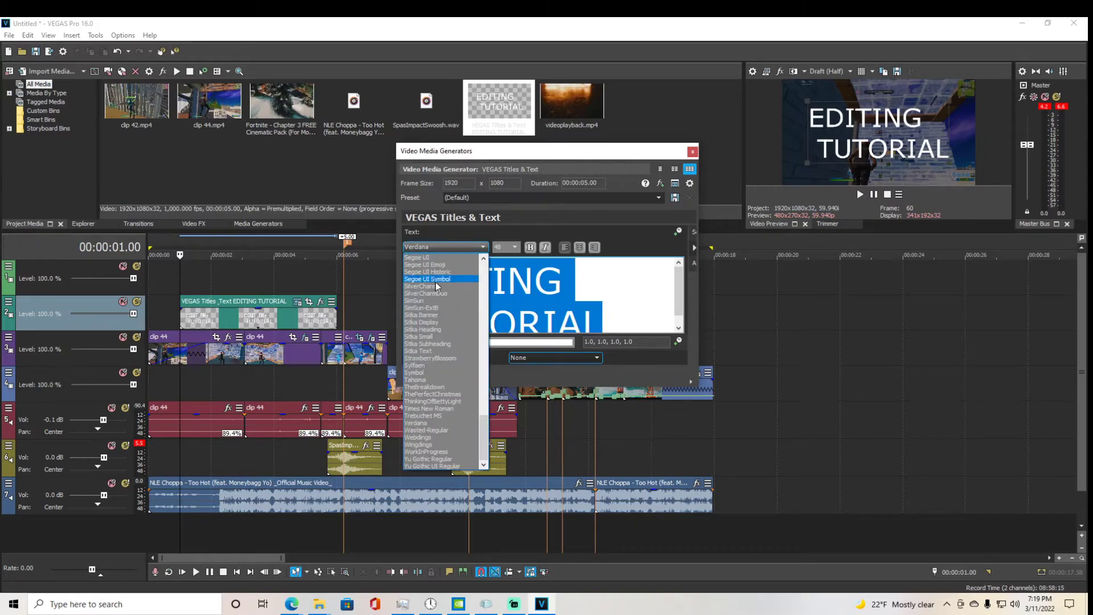
scroll(439, 315, up, 20)
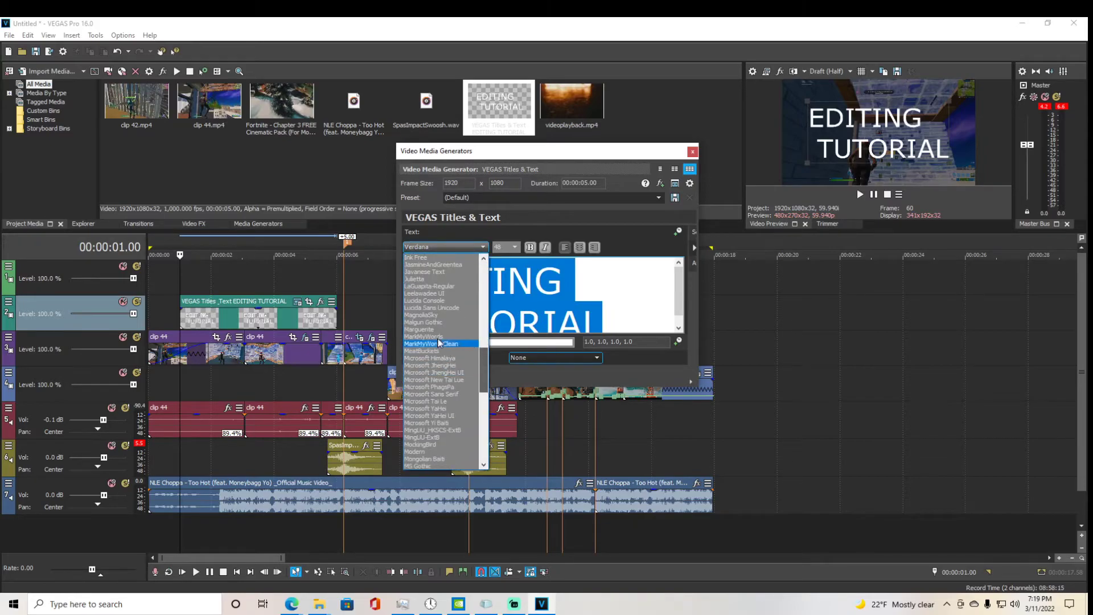
click(424, 315)
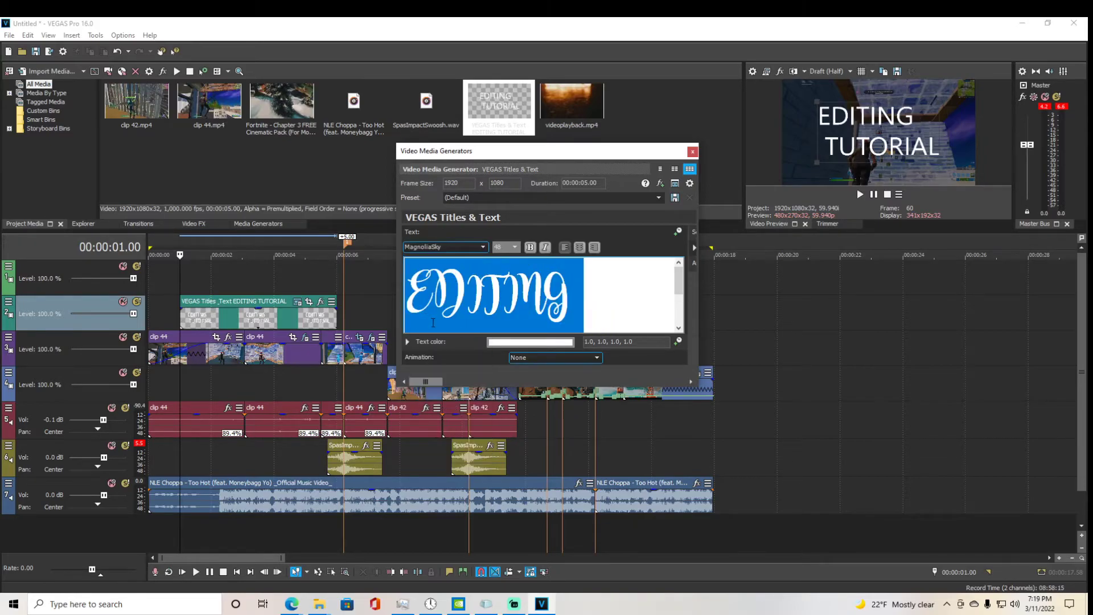
click(544, 249)
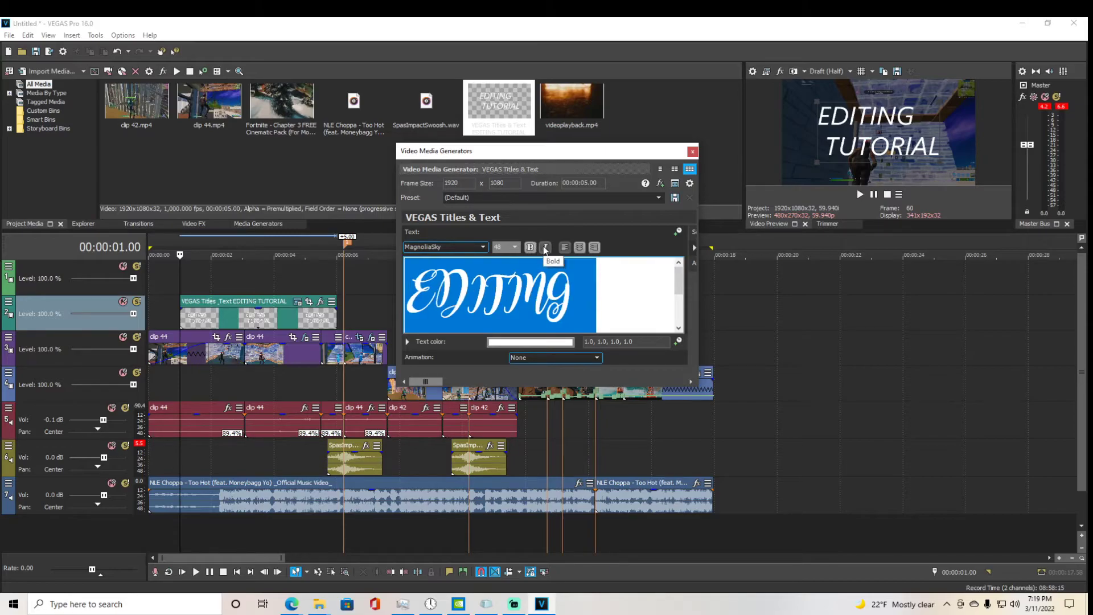
click(544, 248)
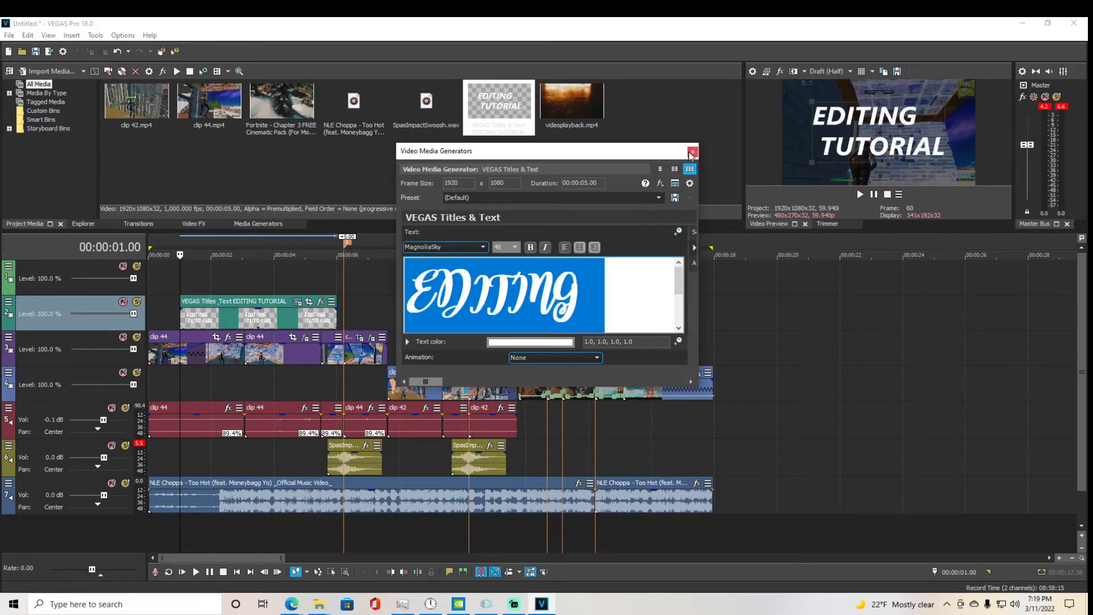
click(691, 152)
Step: Apply the Tendzity Best Impact filter package to the EDITING TUTORIAL text event
click(248, 319)
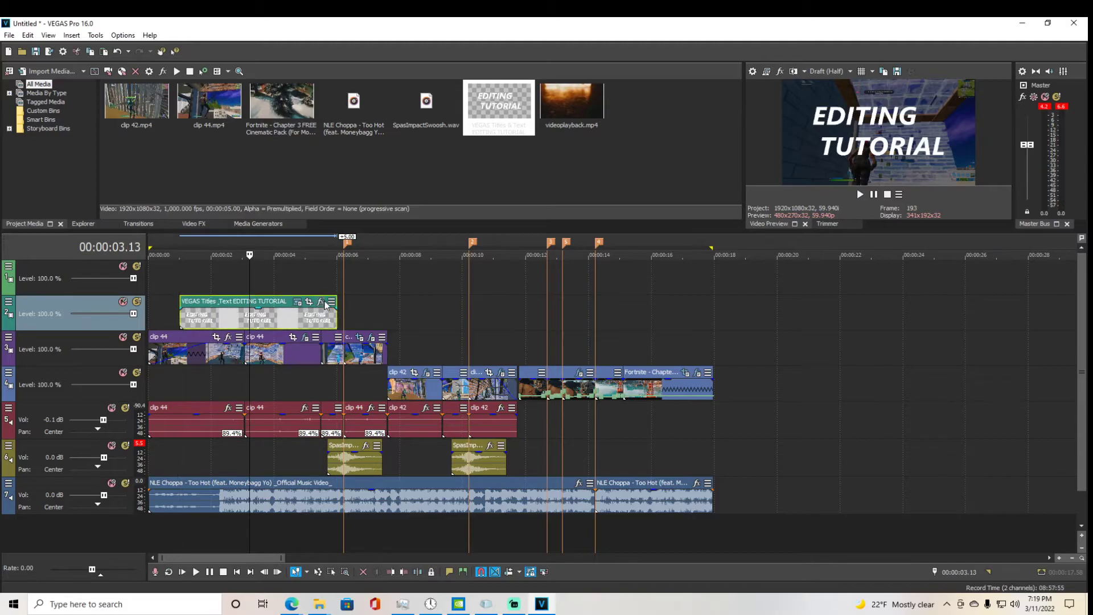
click(320, 301)
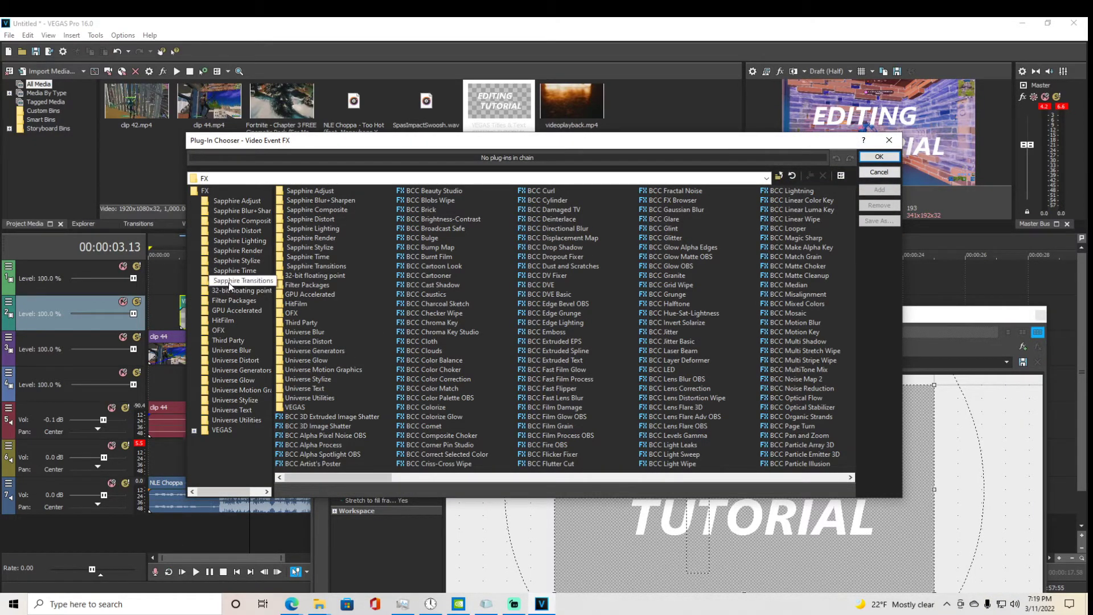
click(234, 300)
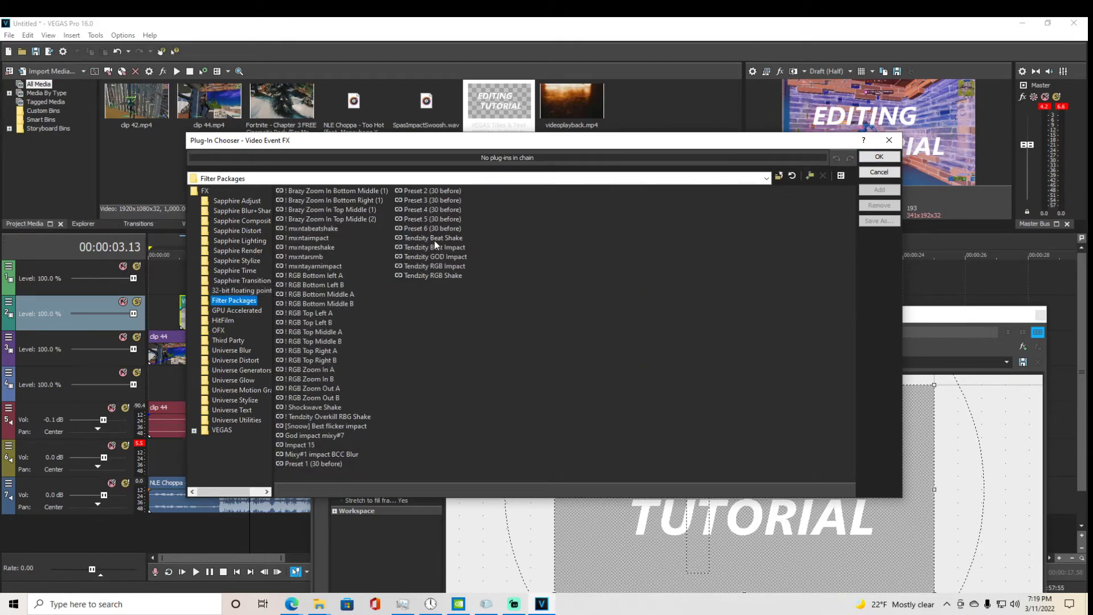
click(435, 247)
click(879, 189)
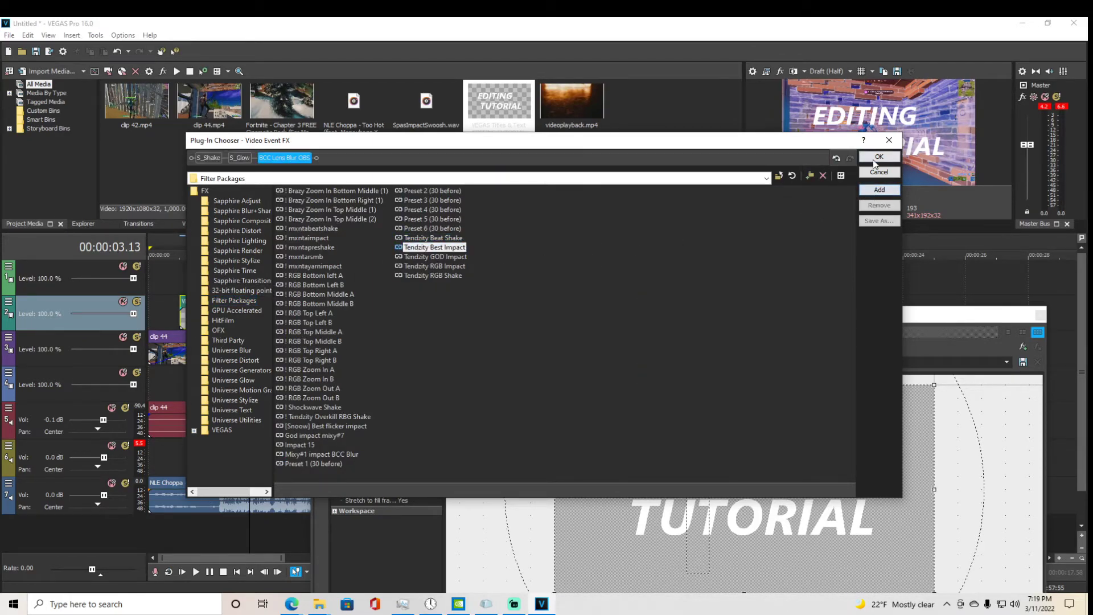
click(880, 156)
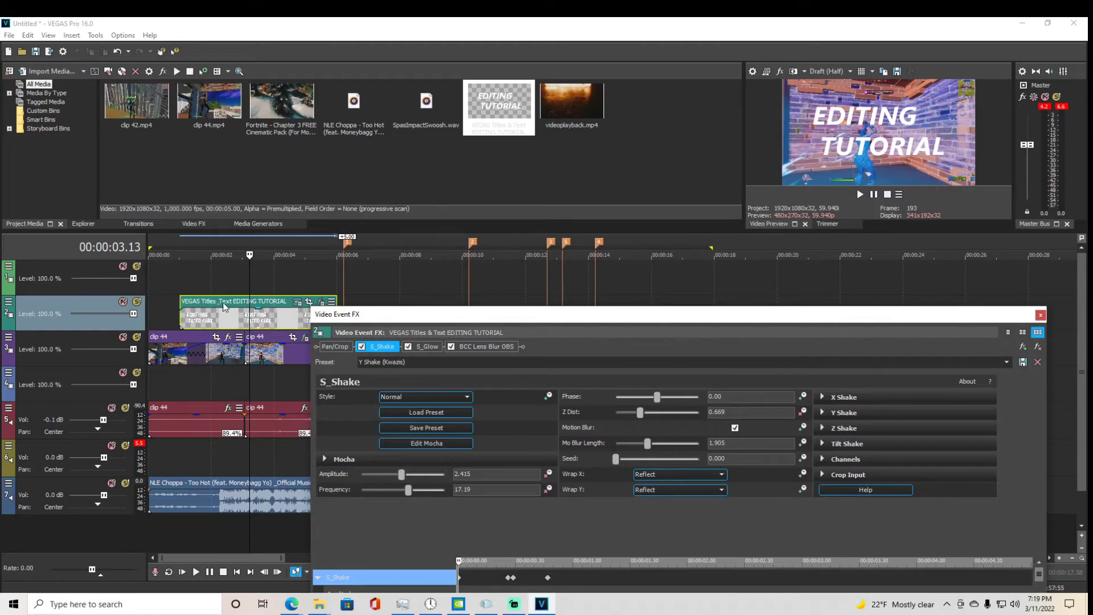
Step: Play the title from about 00:00:01.26 to review the impact effect on the text
click(194, 281)
key(space)
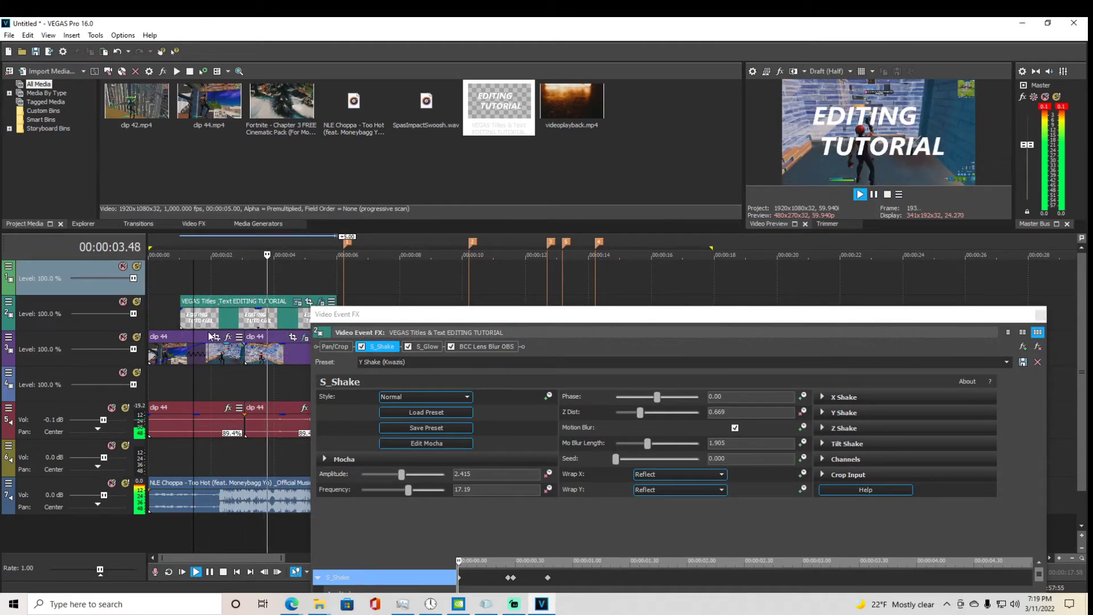
key(space)
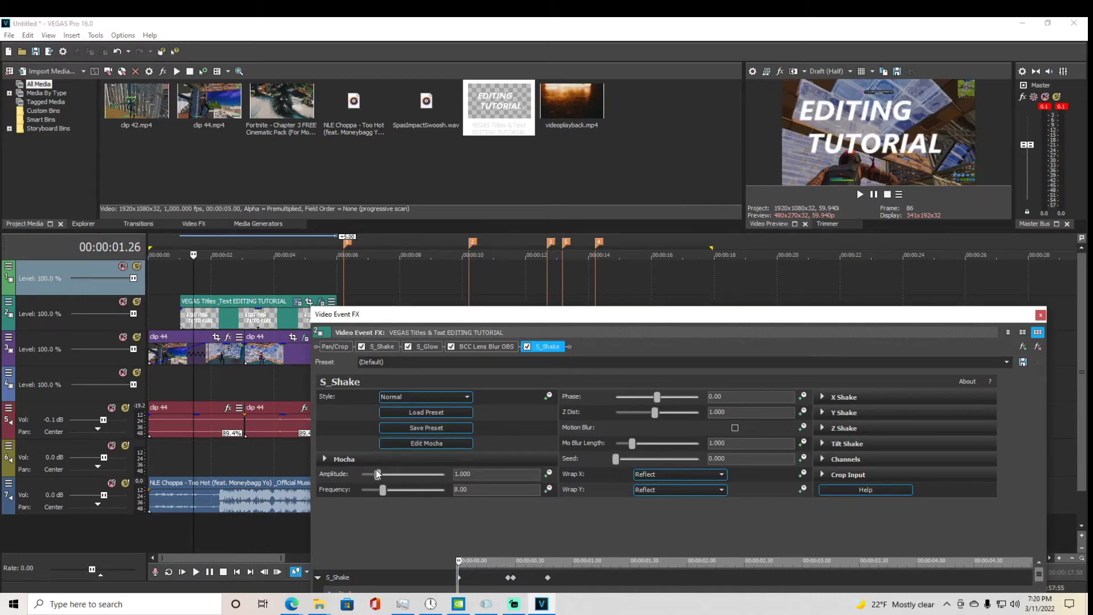
Step: Add a second S_Shake to the title with its frequency at 3.15 and play the title from its start
drag(383, 491, 370, 491)
click(190, 283)
click(182, 279)
key(space)
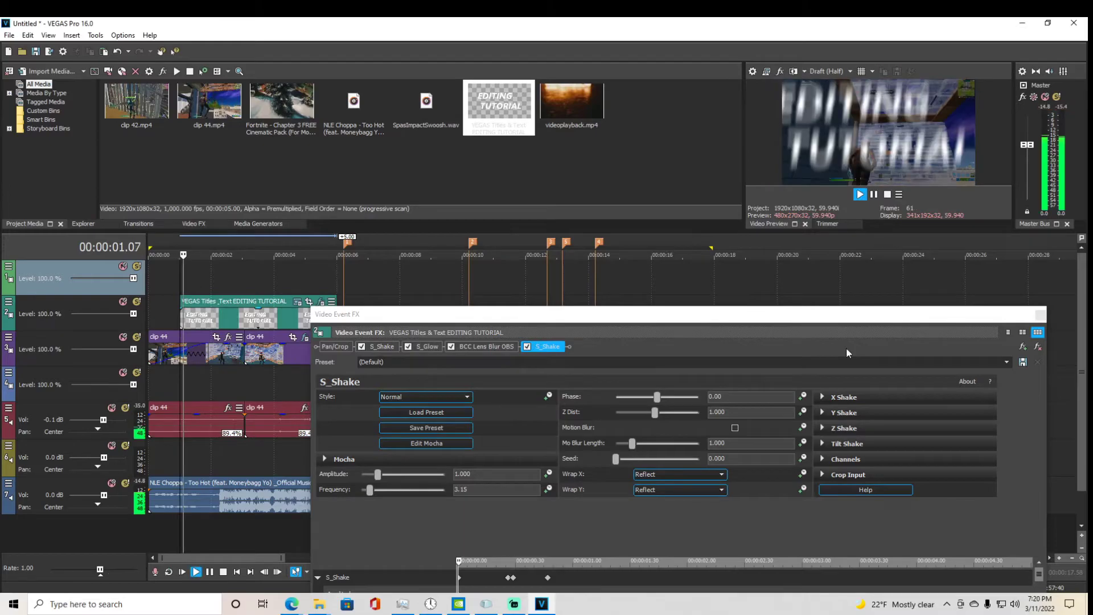
key(Escape)
scroll(655, 385, up, 2)
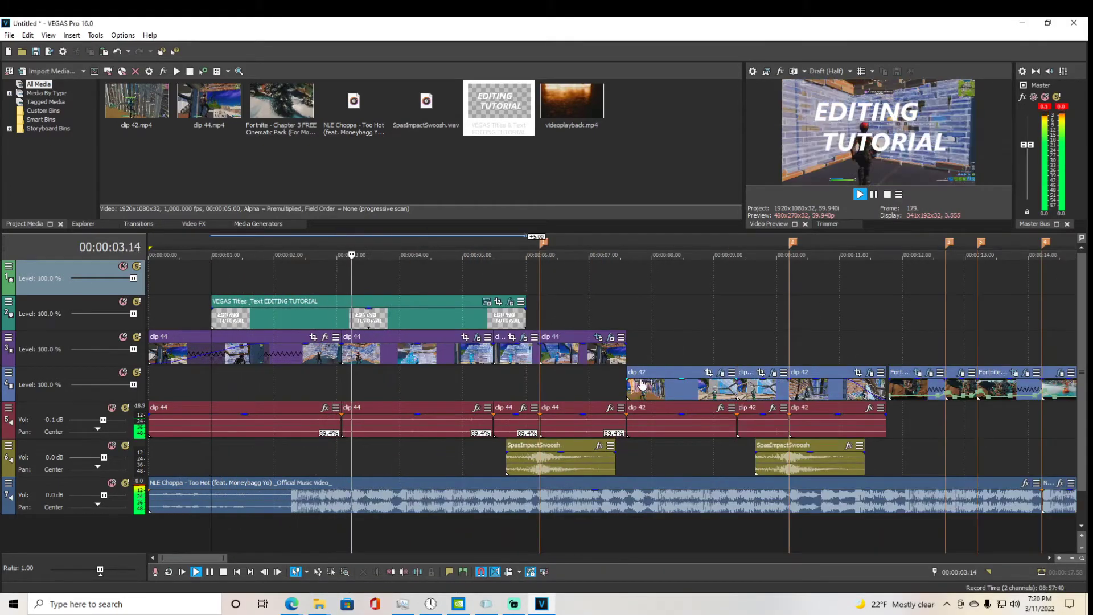
scroll(640, 380, up, 8)
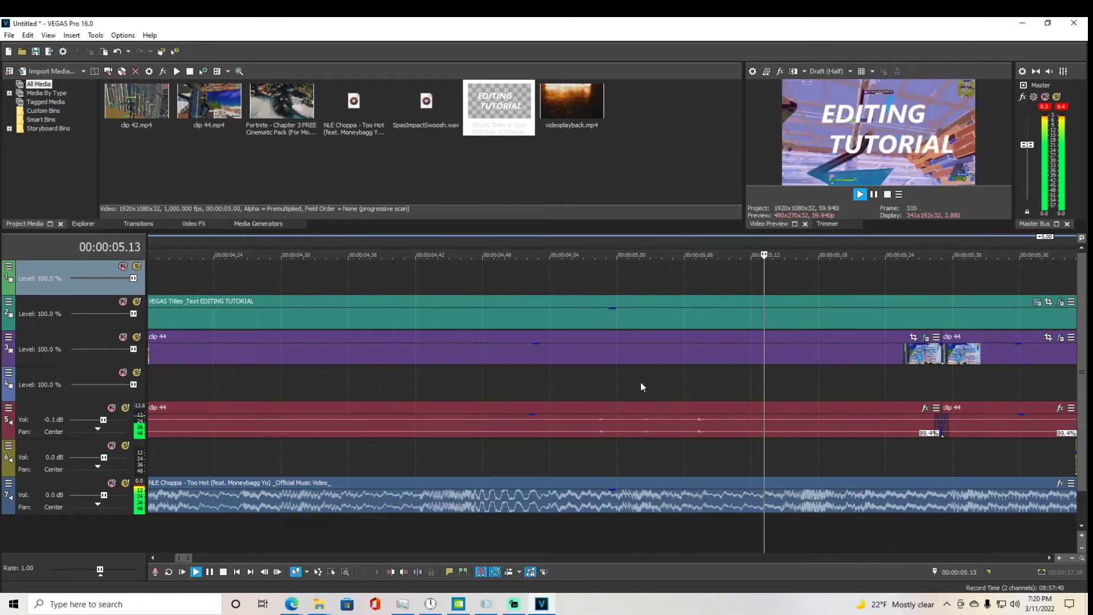
key(space)
scroll(605, 383, down, 10)
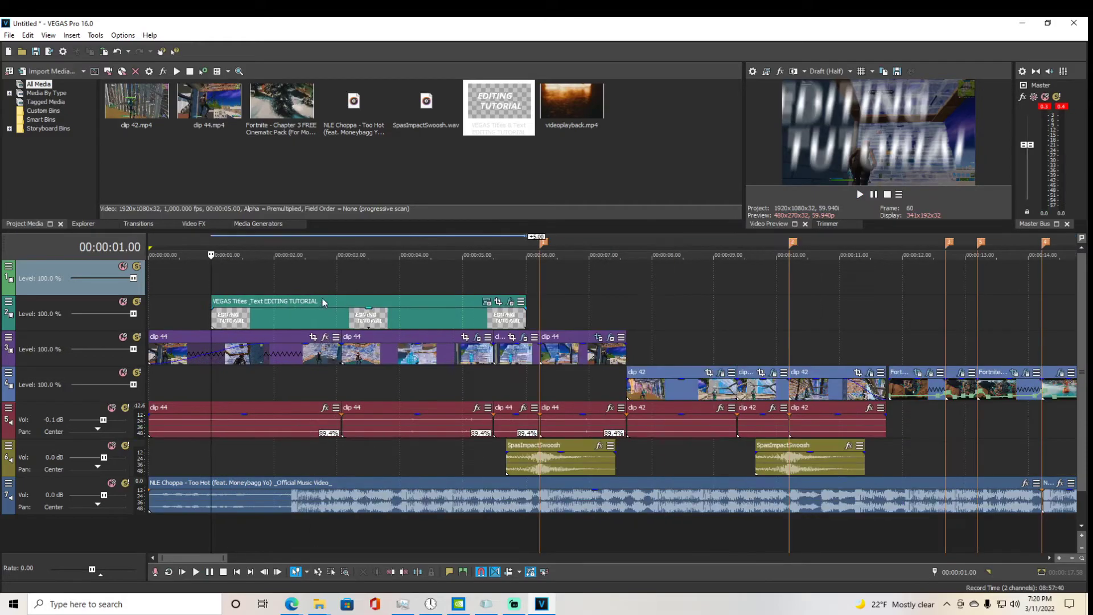
Step: Add the uni.Ecto glow effect to the end of the EDITING TUTORIAL title's effect chain
click(323, 303)
click(510, 302)
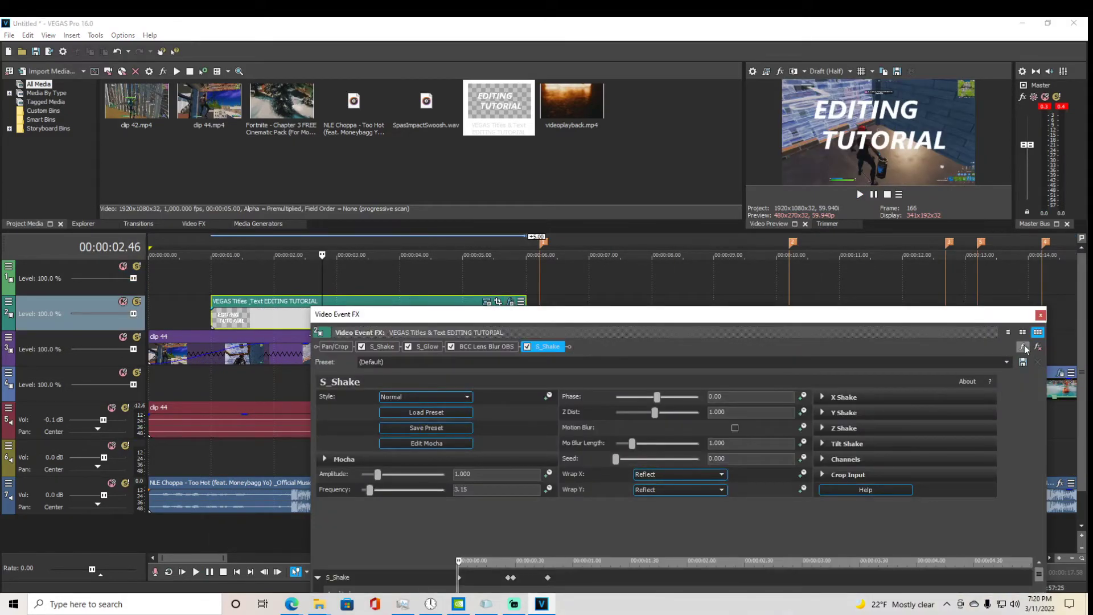
click(1023, 347)
drag(331, 490, 654, 302)
click(660, 378)
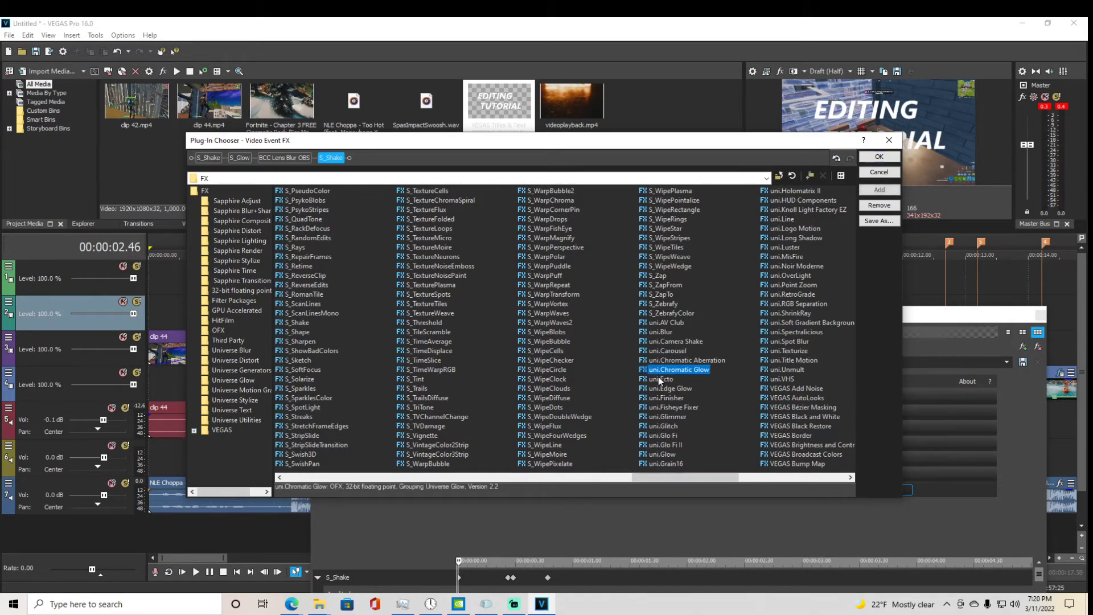
click(878, 189)
click(878, 157)
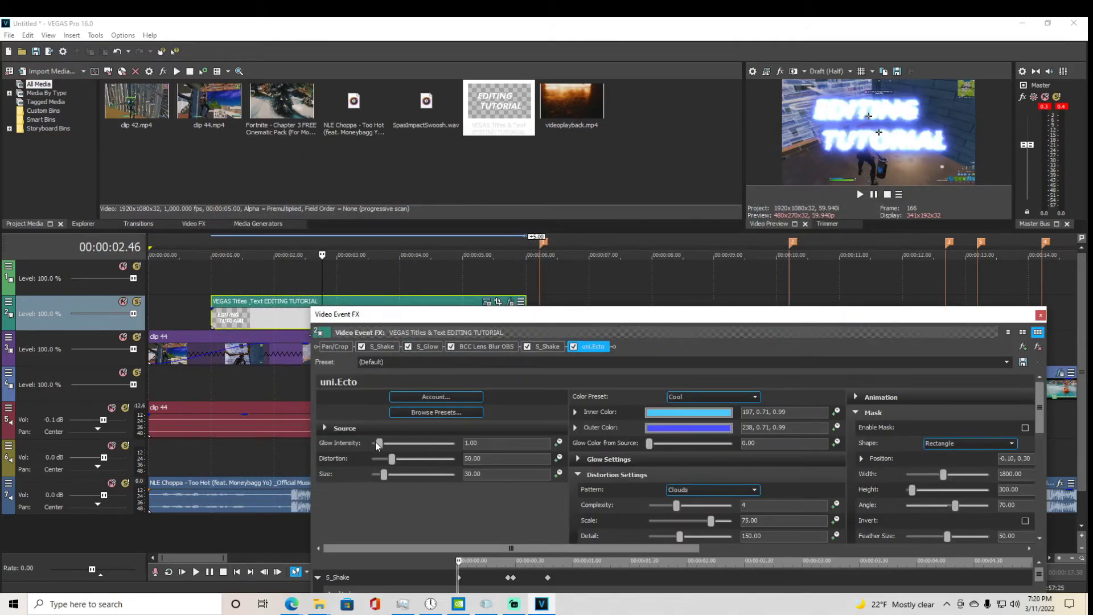
Step: Set the uni.Ecto glow intensity to 0.82 and its post glow to about 20.41, and close the effect settings
drag(379, 445, 378, 446)
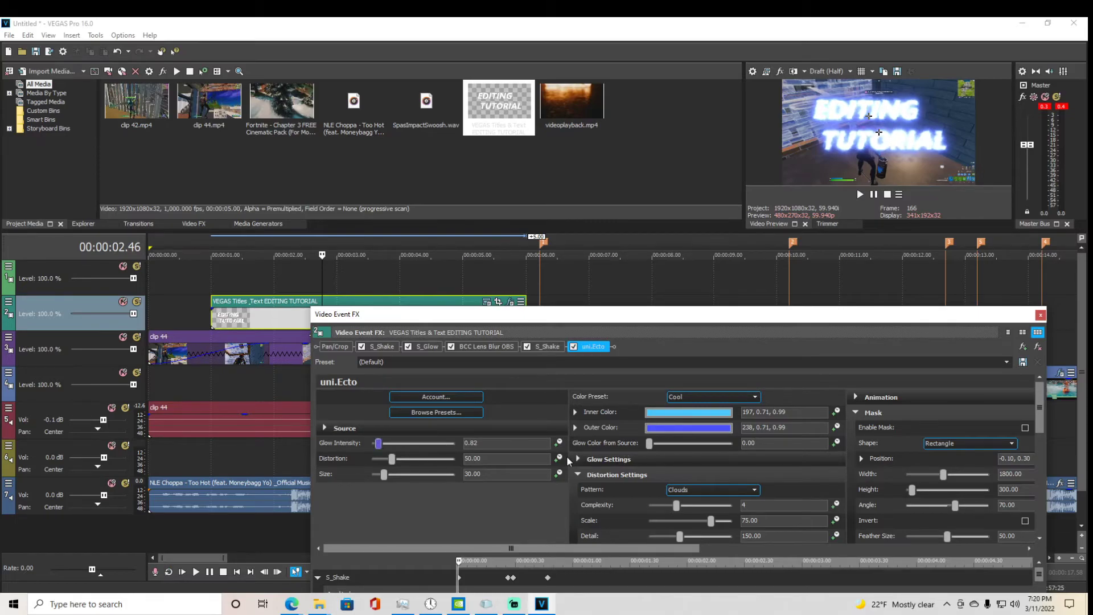
click(677, 460)
drag(1037, 398, 1019, 485)
drag(725, 510, 667, 512)
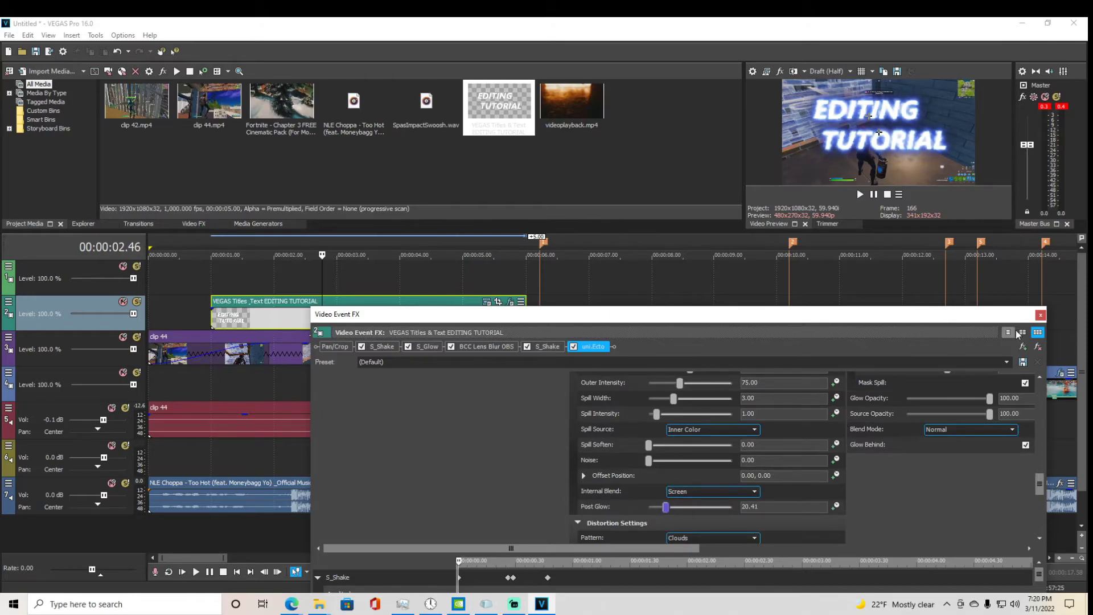
click(1040, 316)
Step: Play the montage from its start through the title to review the glowing text
key(ctrl+Home)
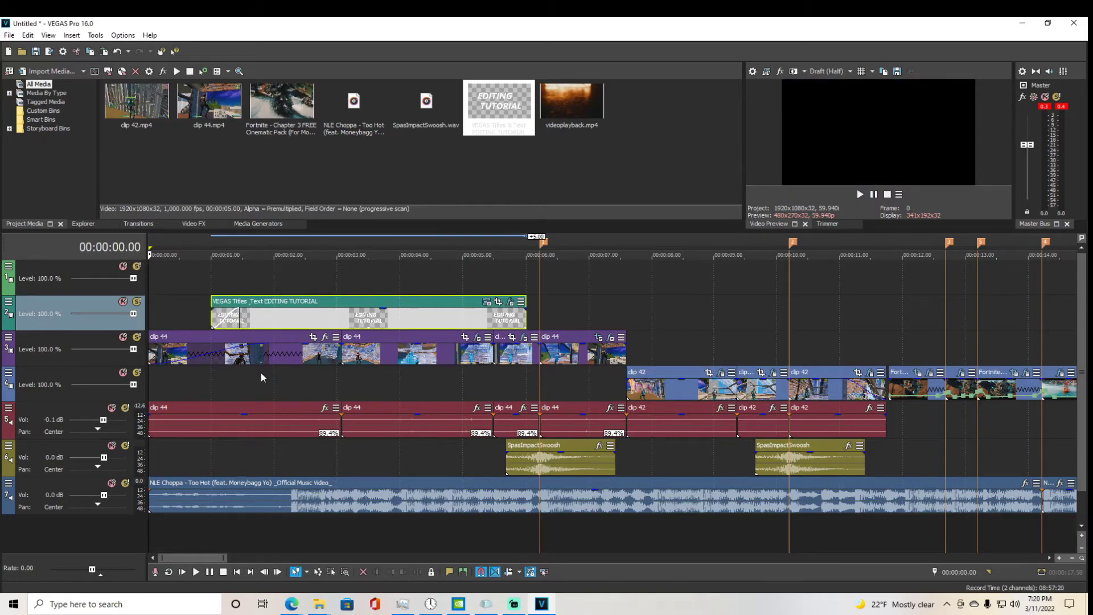
key(space)
scroll(398, 420, up, 2)
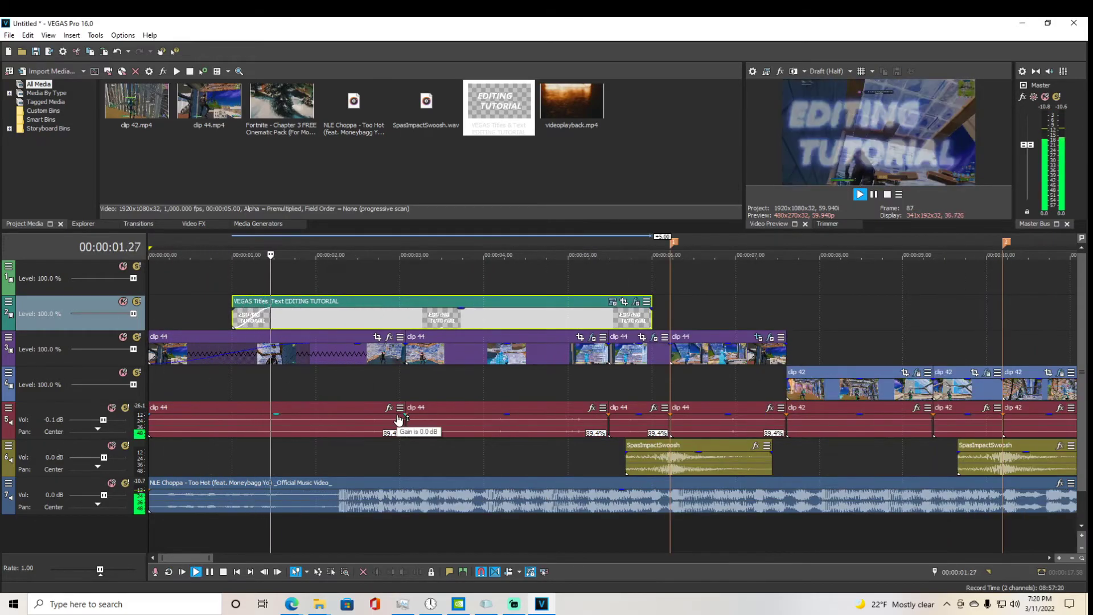
scroll(398, 420, up, 1)
scroll(388, 395, down, 3)
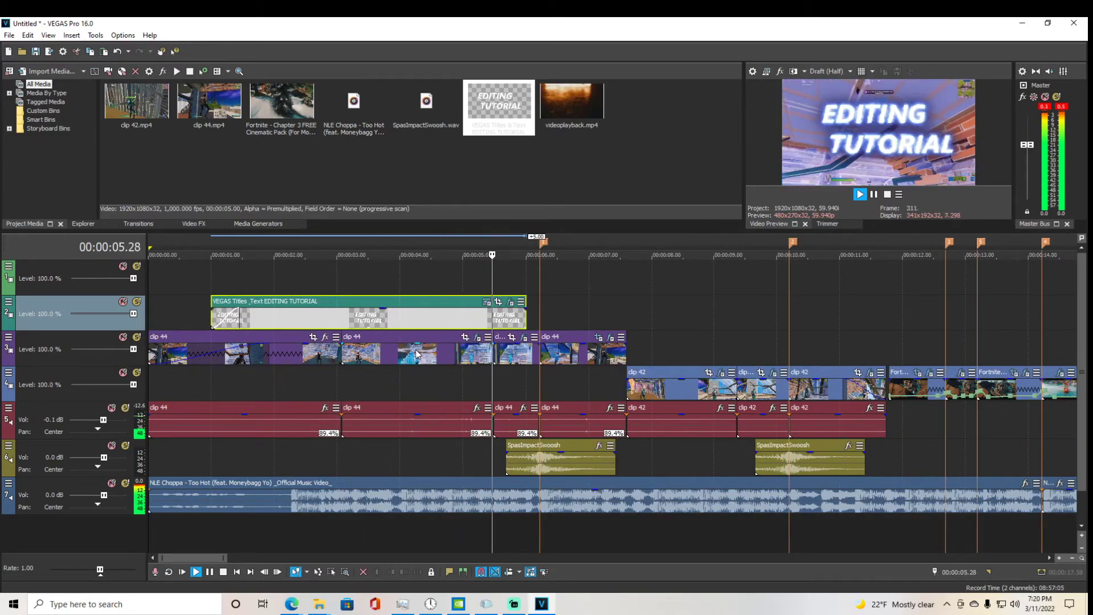
key(space)
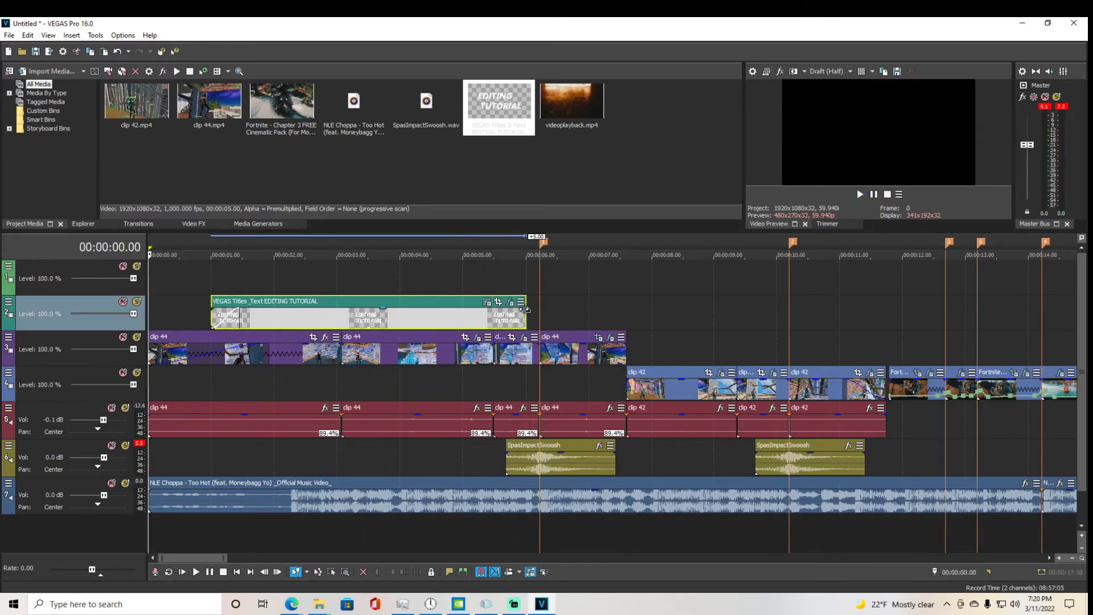
Step: Fade out the end of the title event and play from about 00:00:04.39 to check it
click(439, 281)
key(space)
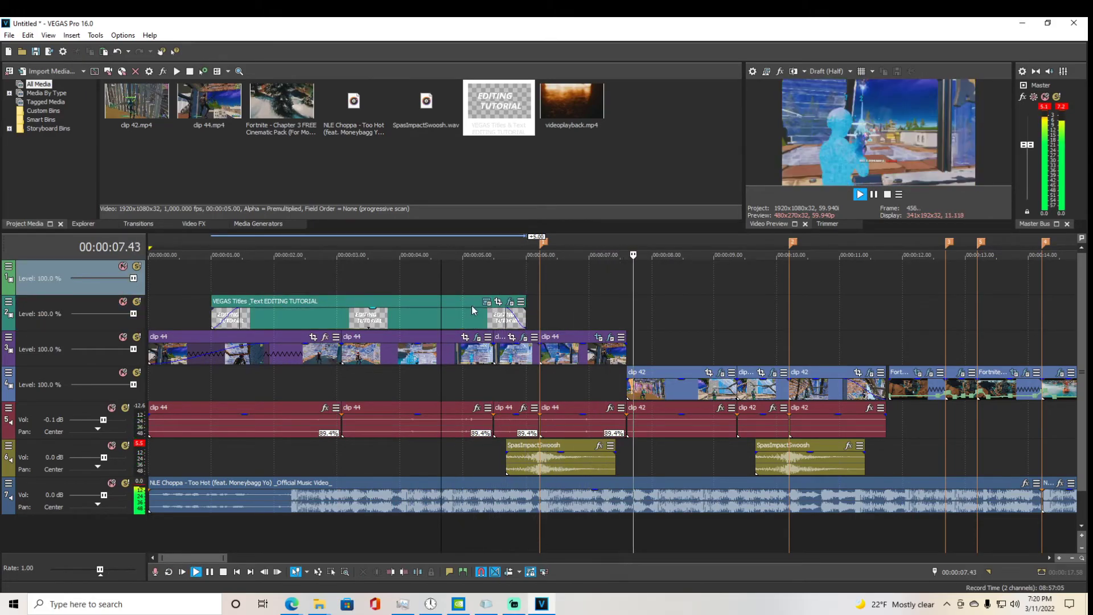
key(space)
scroll(332, 323, down, 3)
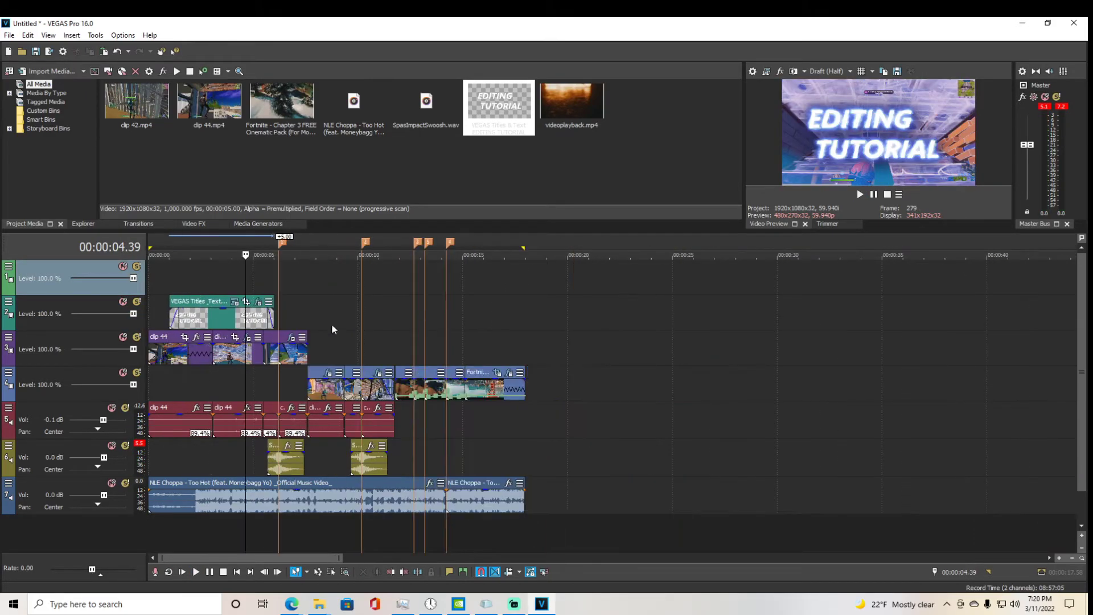
Step: Shrink the title with a Pan/Crop frame of about 3,302 by 1,858, centred at about 819.6, 486.0
click(246, 308)
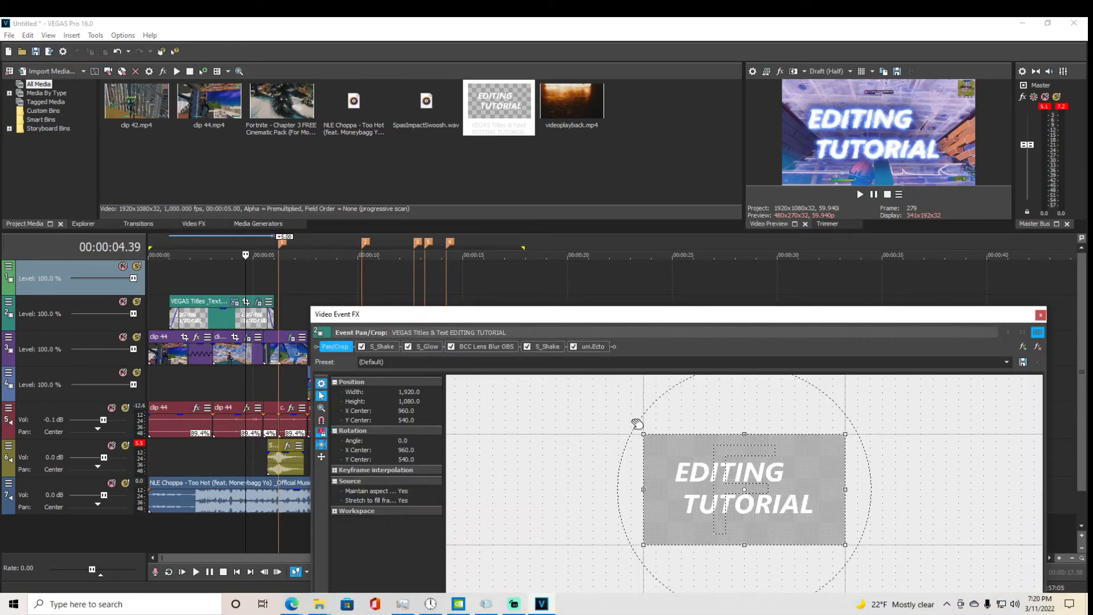
drag(640, 433, 558, 393)
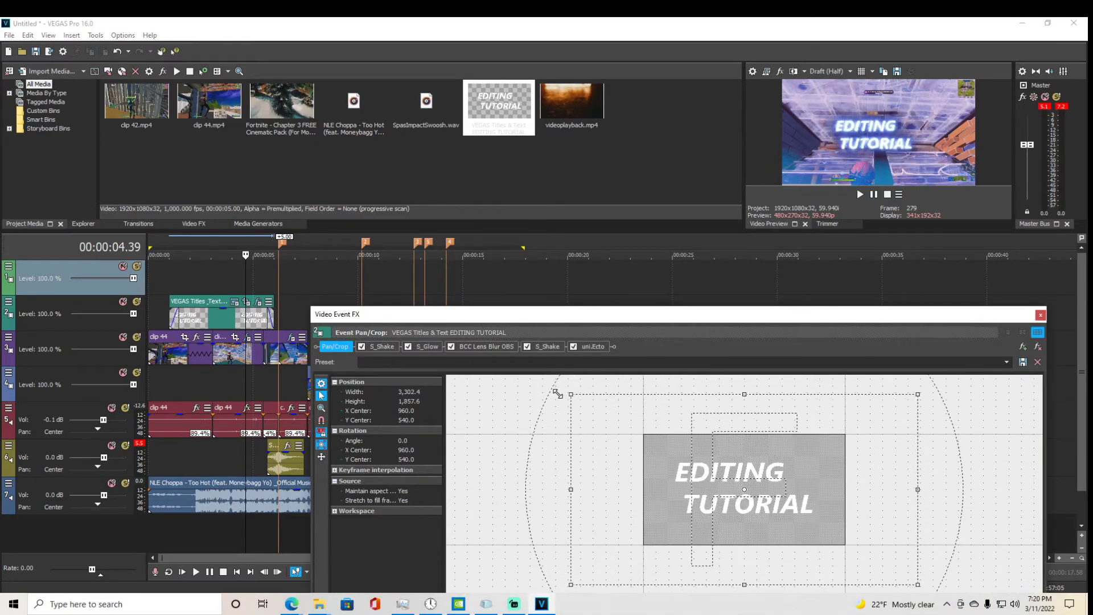
drag(697, 442, 635, 433)
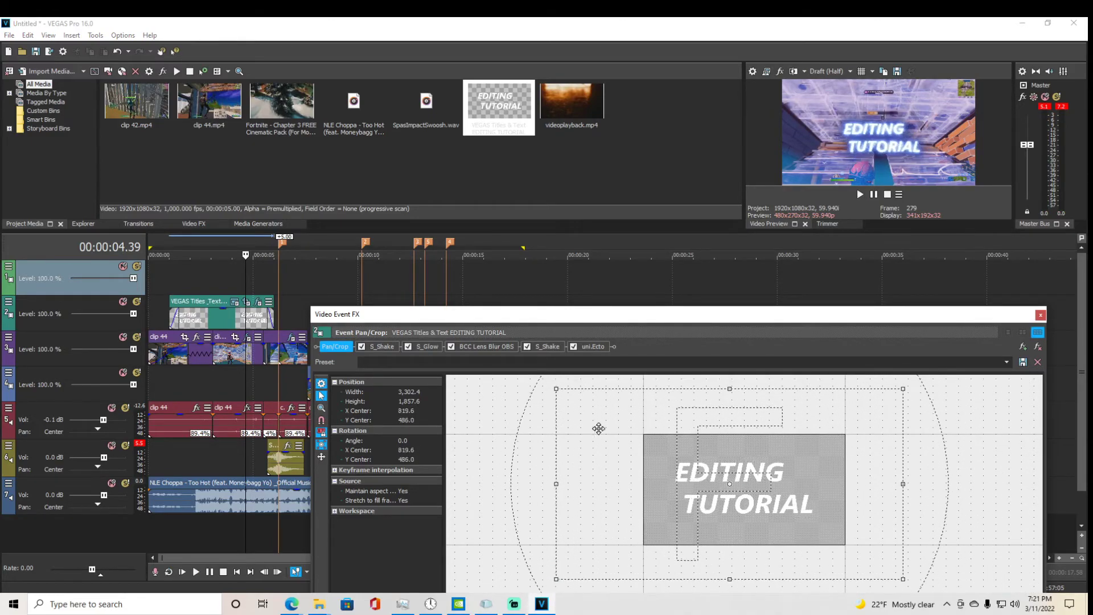
click(1040, 315)
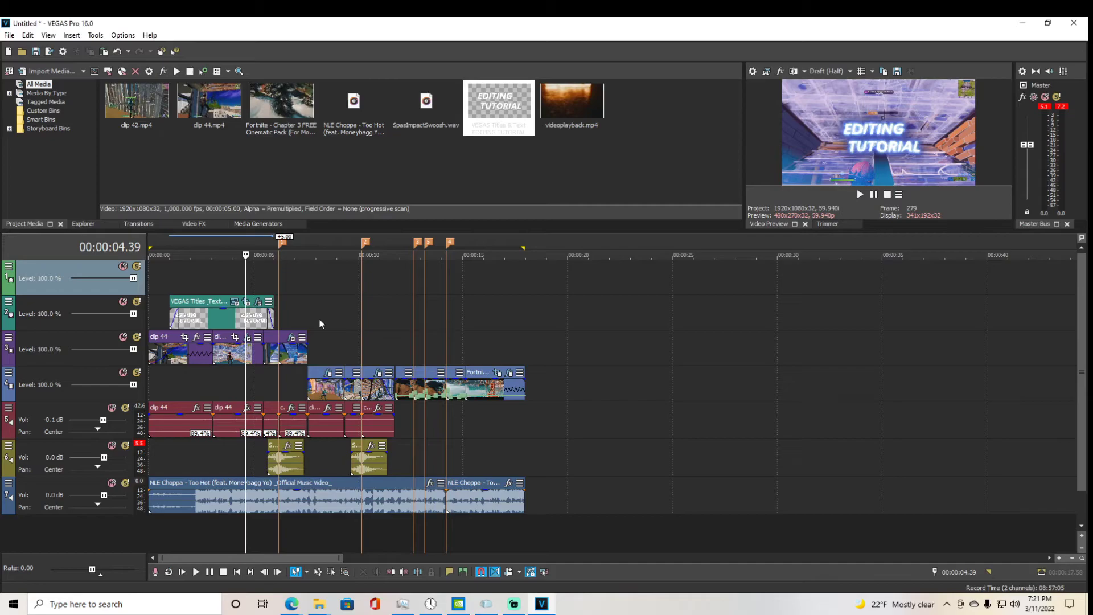
Step: Change the whole title text to the MarkMyWordsClean font and close the text generator
click(246, 303)
key(ctrl+a)
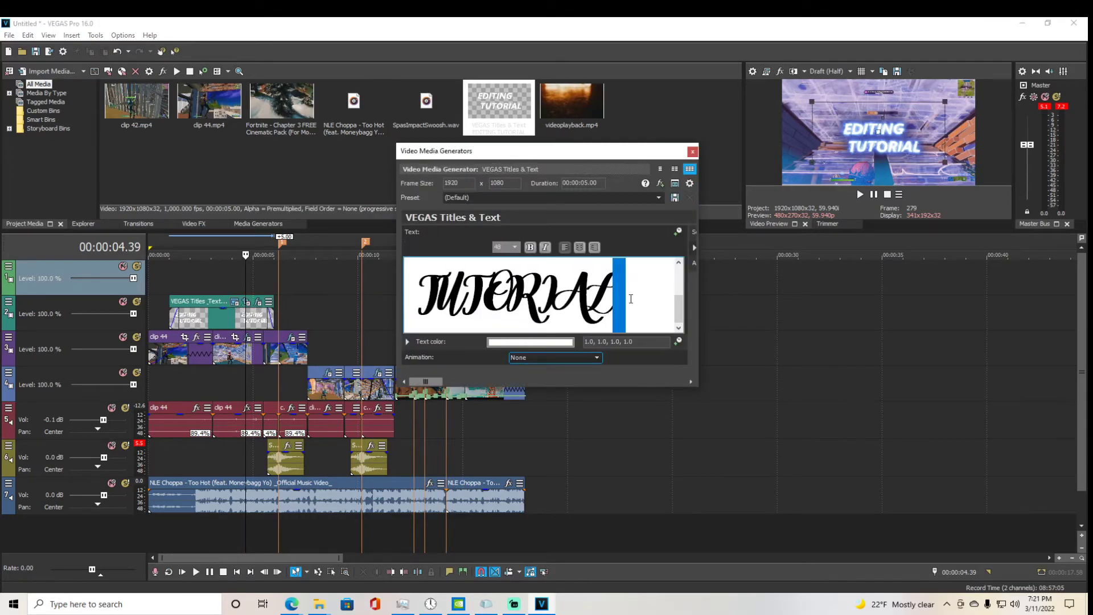
click(483, 247)
click(440, 288)
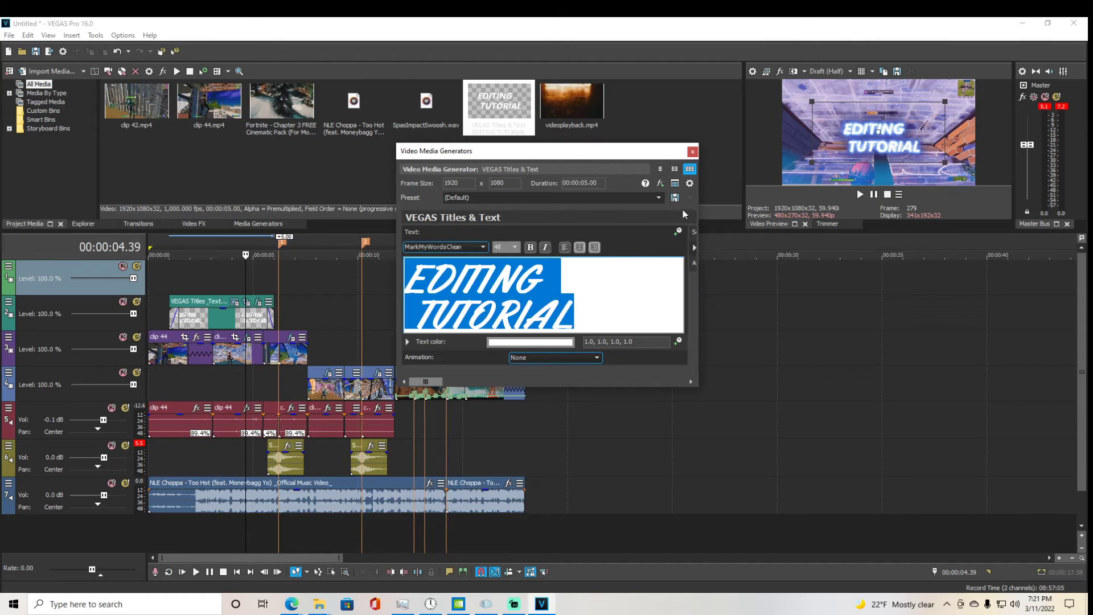
click(693, 152)
Step: Step through the timeline from the title to the last cinematic, examining the frames and the transition into the cinematics
scroll(398, 307, up, 3)
click(358, 307)
click(454, 305)
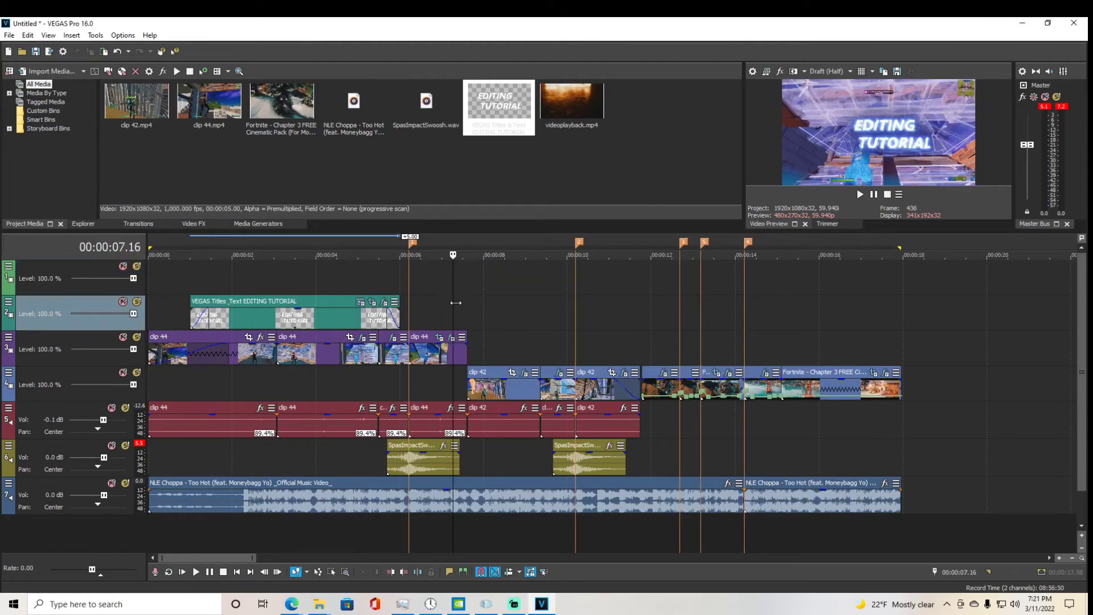
click(547, 308)
click(603, 333)
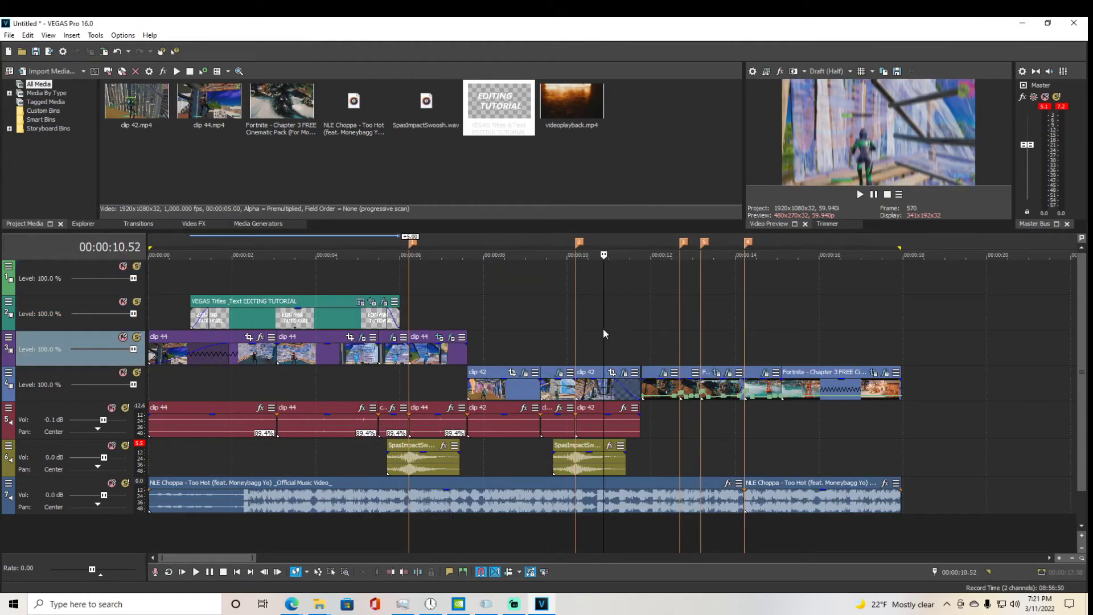
click(667, 339)
click(716, 342)
click(752, 345)
click(789, 345)
click(821, 344)
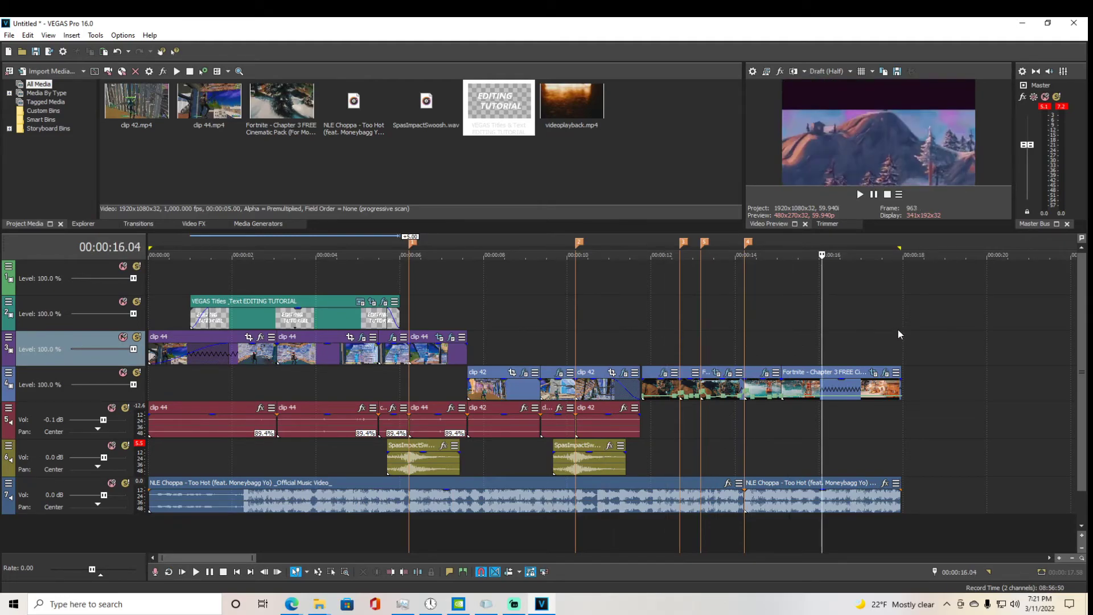
click(899, 329)
click(811, 326)
click(711, 305)
click(575, 302)
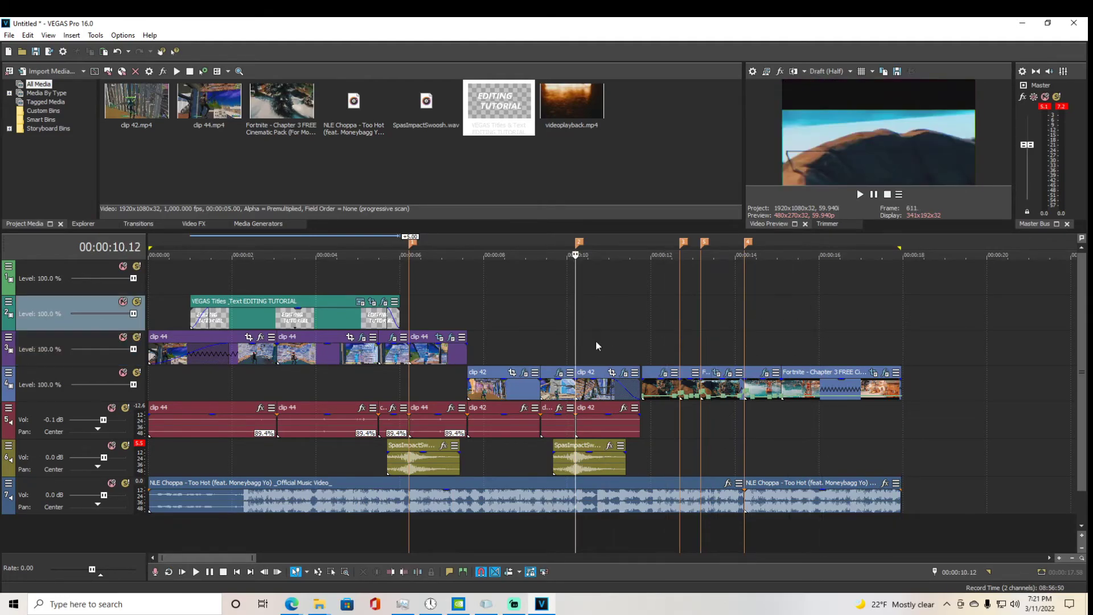
Step: Apply the ! RGB Top Left B filter package to the clip 42 event starting at 00:00:10.12, replacing its impact effects
click(624, 373)
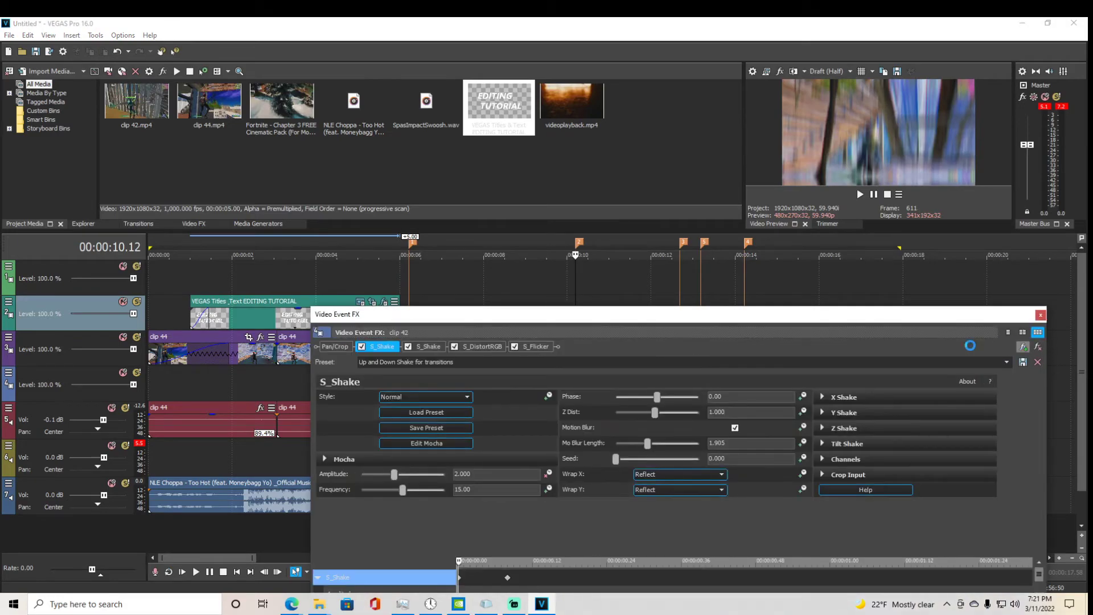
drag(355, 475, 340, 432)
click(547, 323)
click(543, 369)
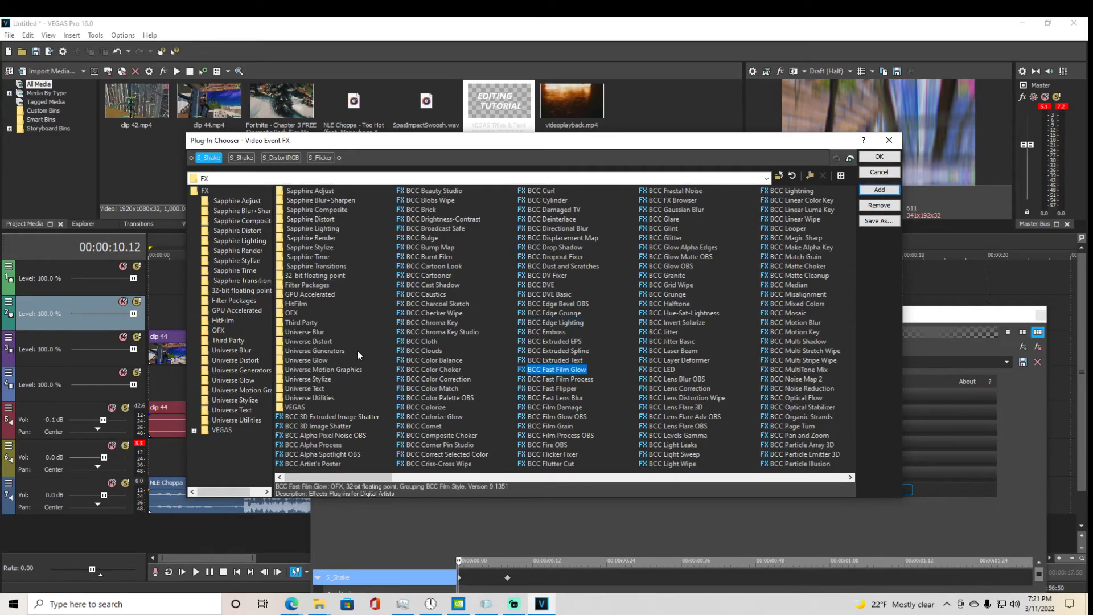
click(228, 339)
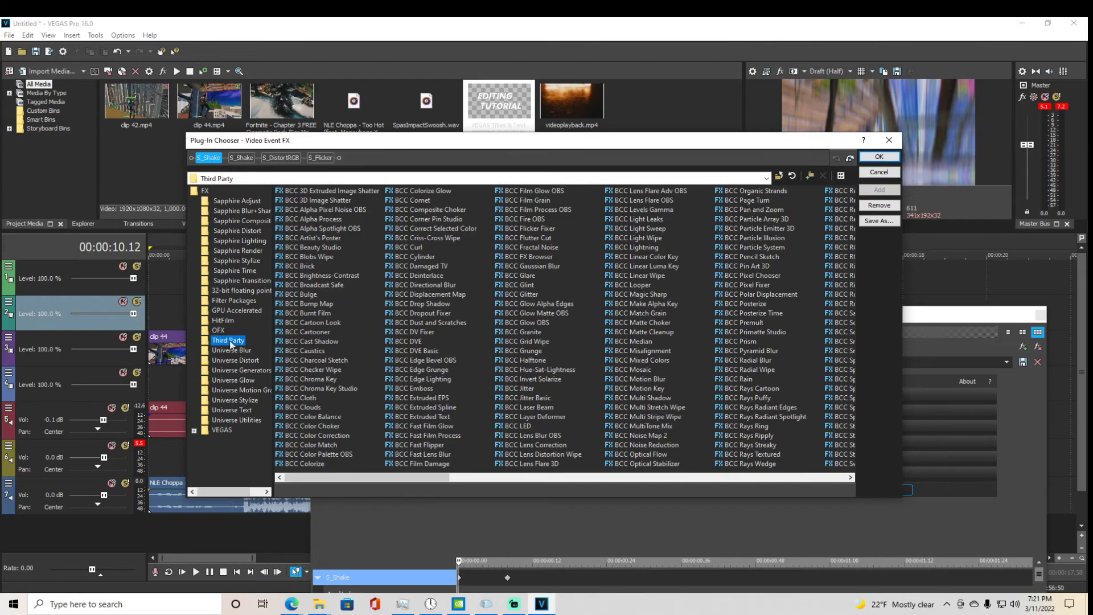
click(233, 301)
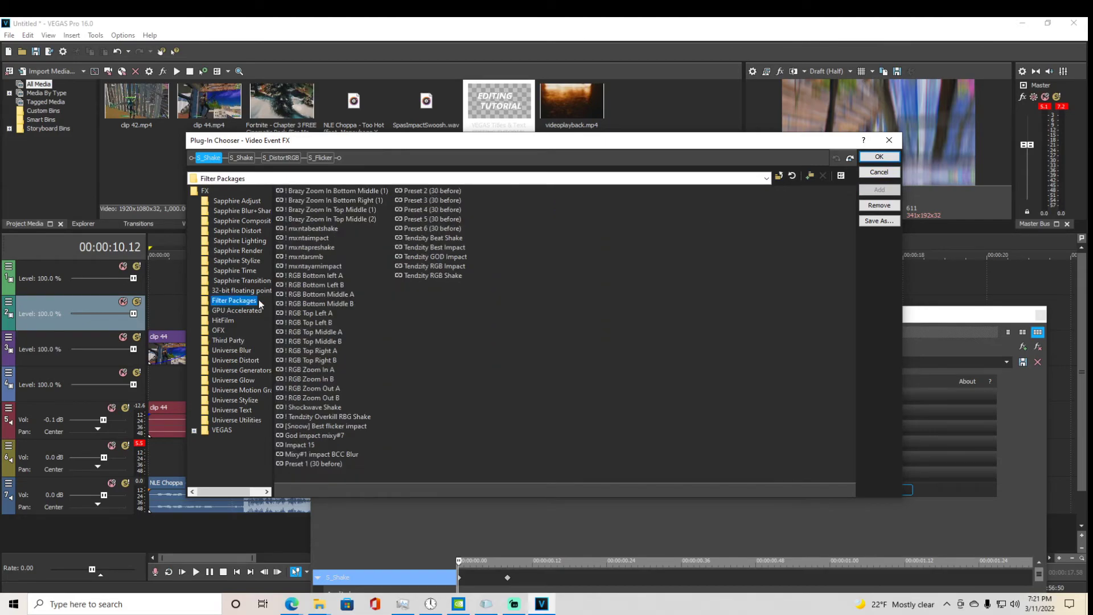
click(318, 192)
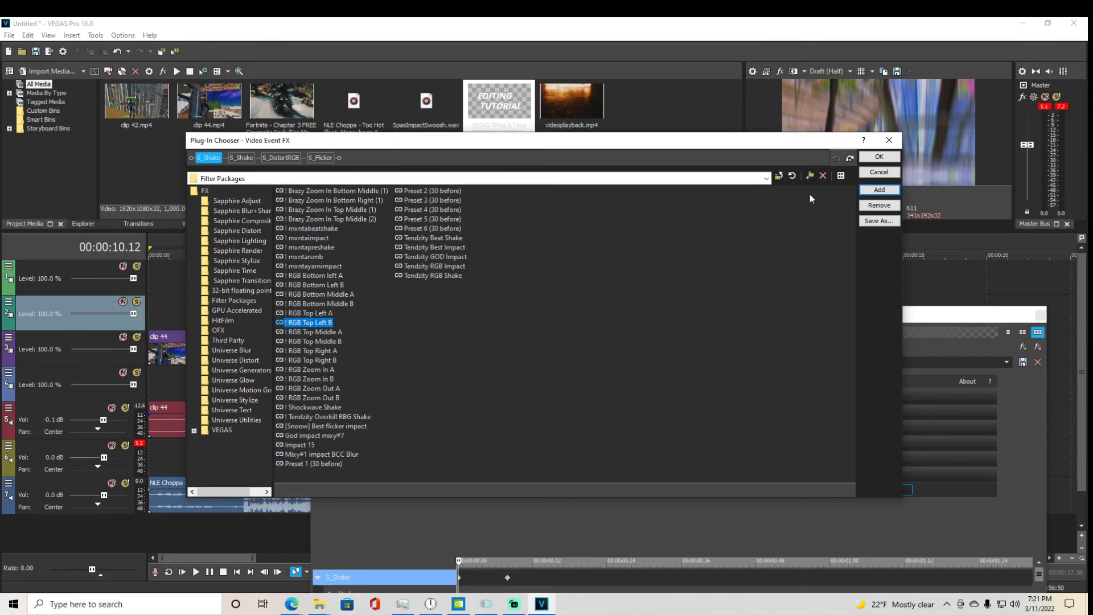
click(877, 189)
click(879, 157)
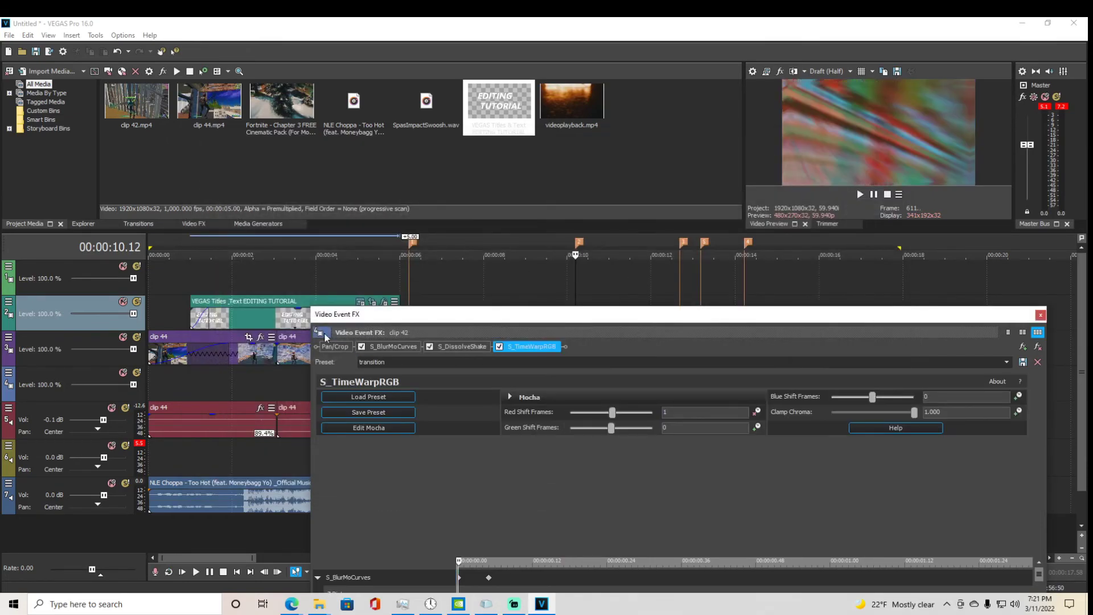
click(1041, 314)
Step: Try to split the last clip 42 event at 00:00:11.34 and inspect the effects on its ending
scroll(422, 373, up, 3)
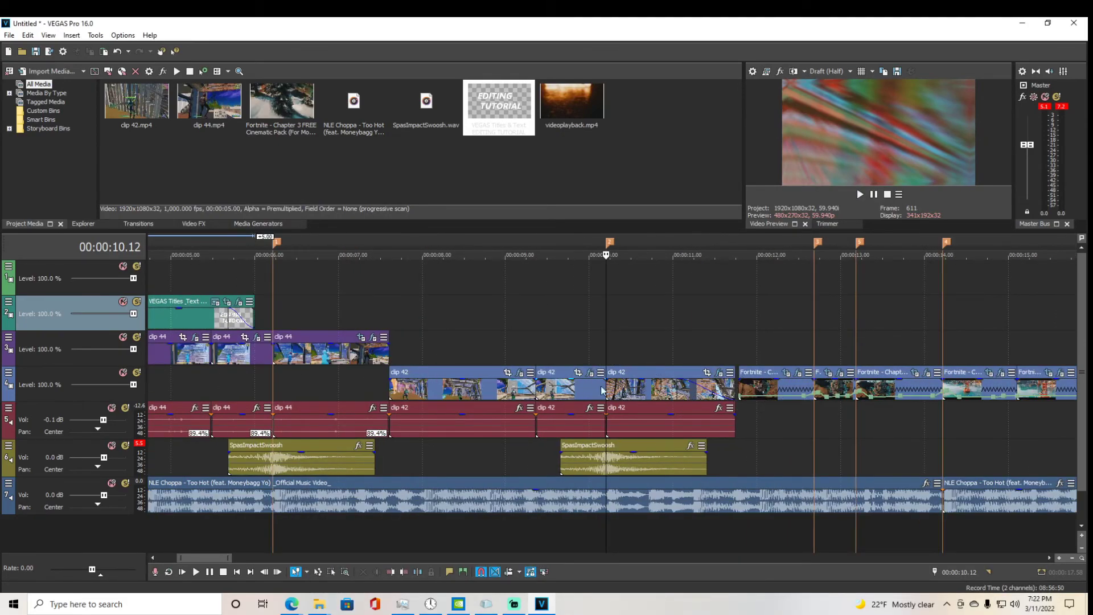
click(721, 392)
key(s)
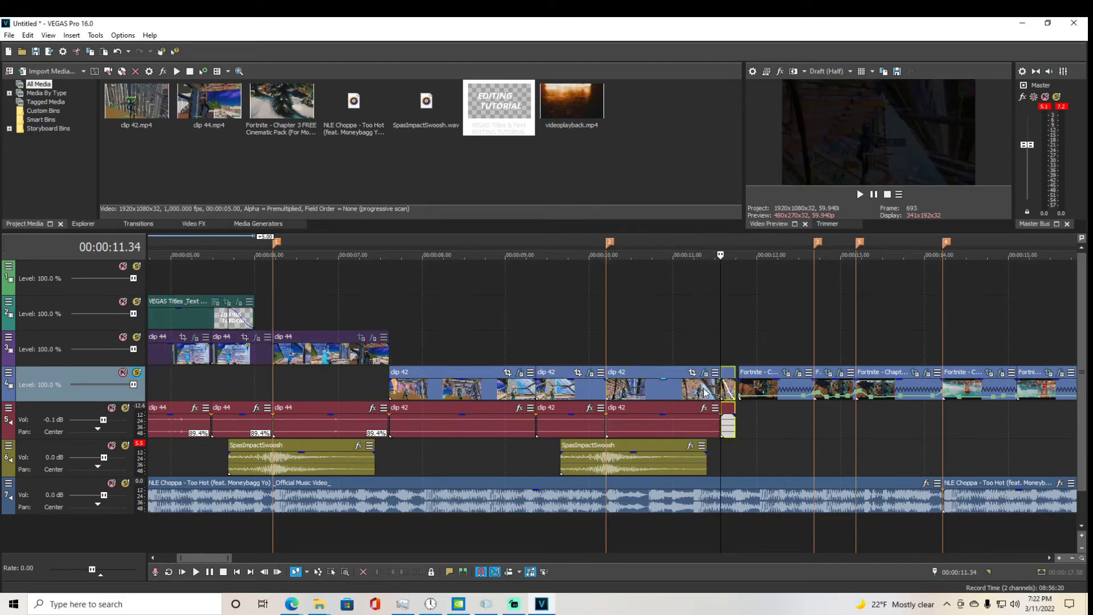
scroll(640, 393, up, 6)
click(641, 393)
click(649, 373)
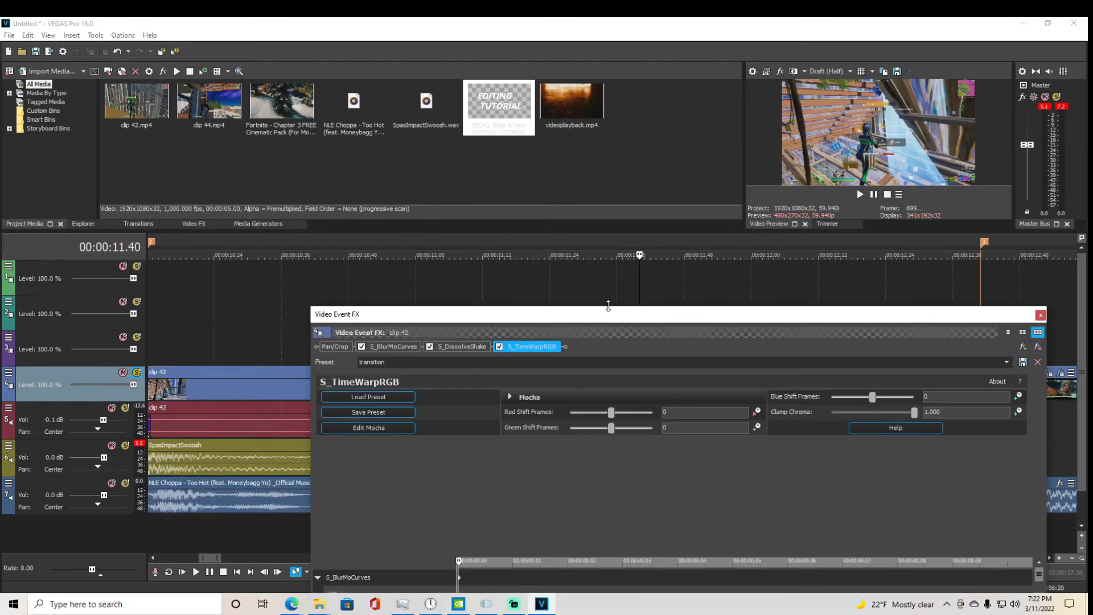
click(1040, 315)
scroll(461, 327, down, 5)
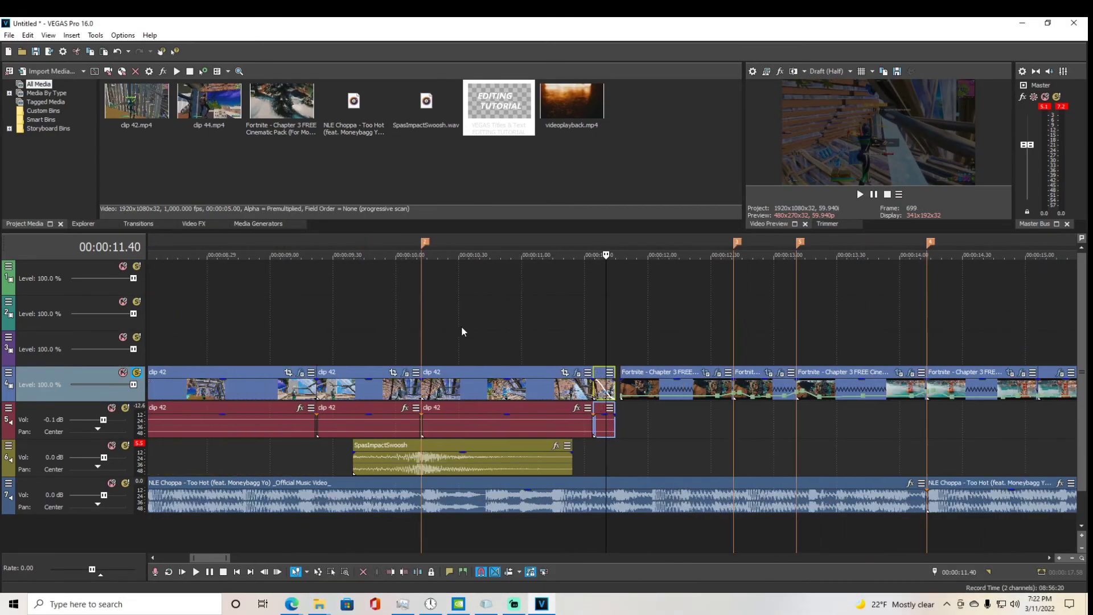
Step: Review the clip 42 section around the second impact, starting from just before it
click(432, 344)
click(352, 343)
click(301, 345)
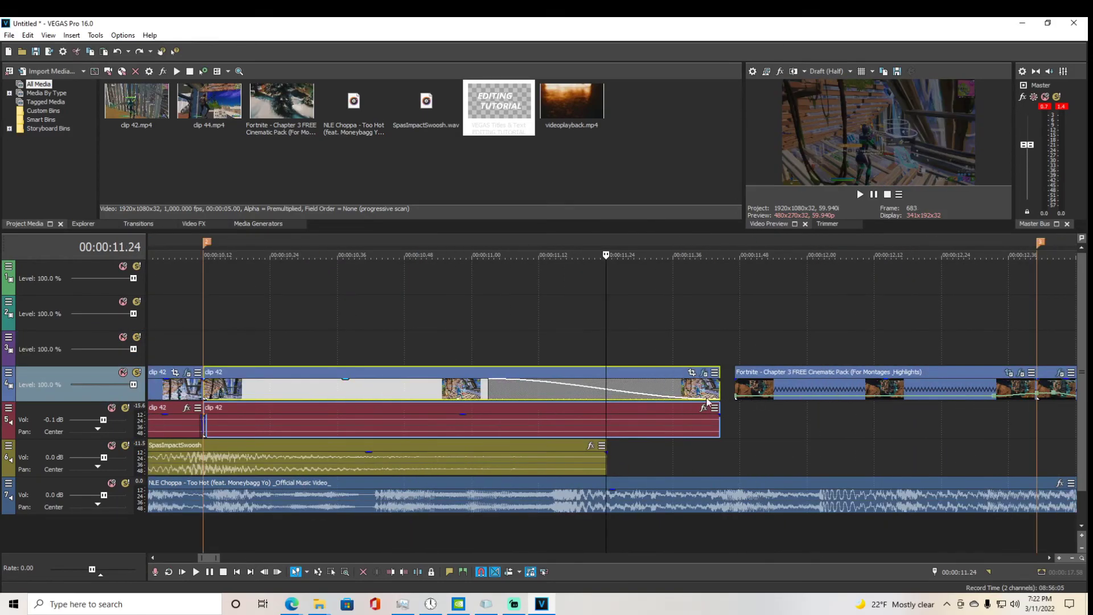
Step: Try to split the last clip 42 event at 00:00:11.15 and add the ! RGB Top Left B filter package to its ending
scroll(549, 395, up, 2)
click(505, 391)
key(s)
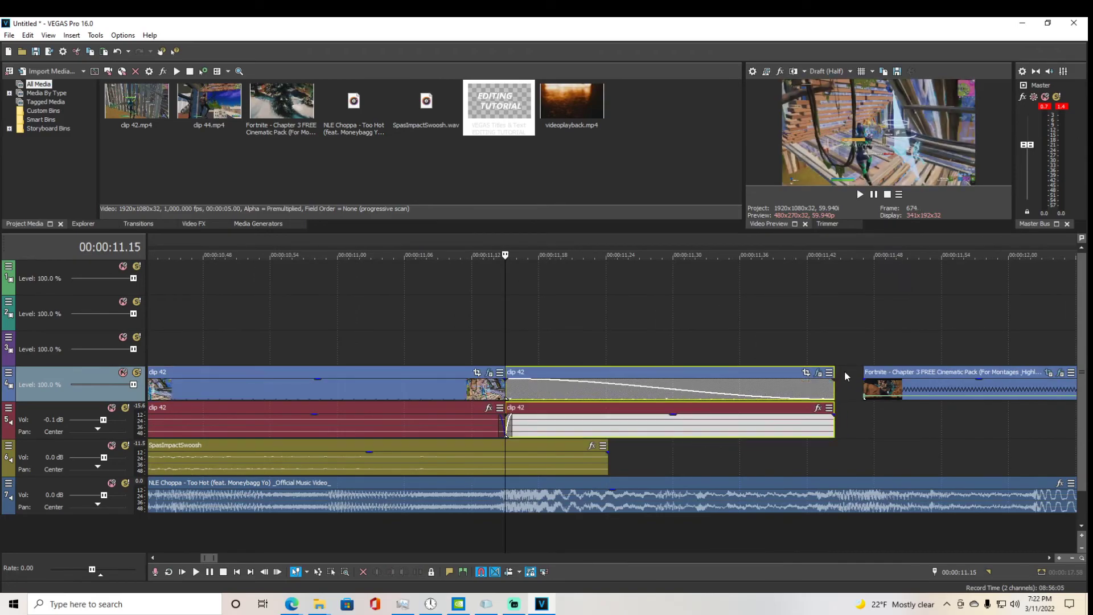
click(819, 372)
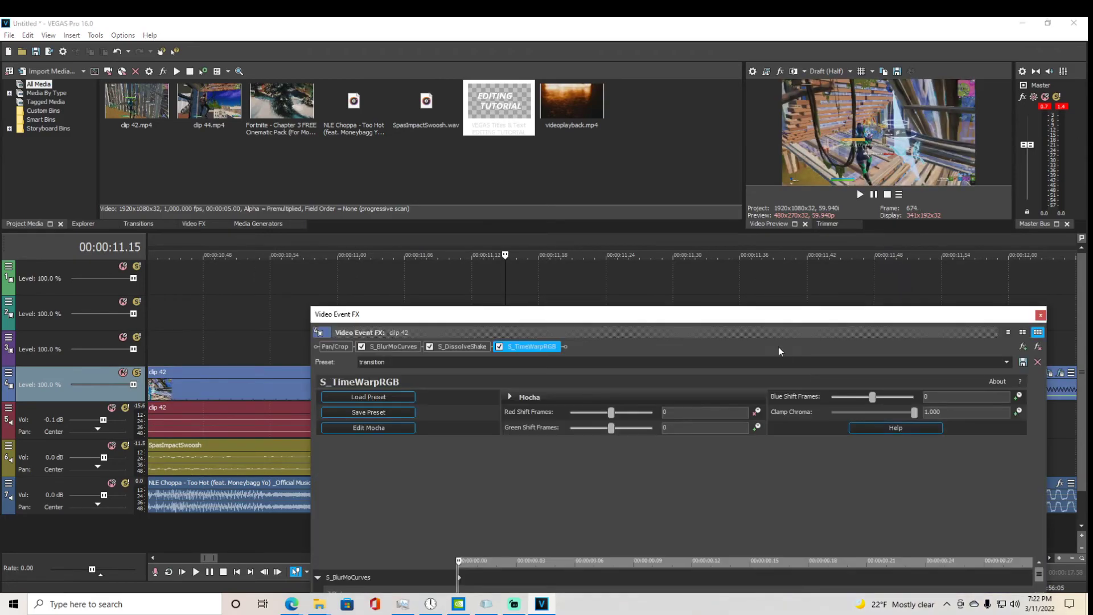
click(1023, 347)
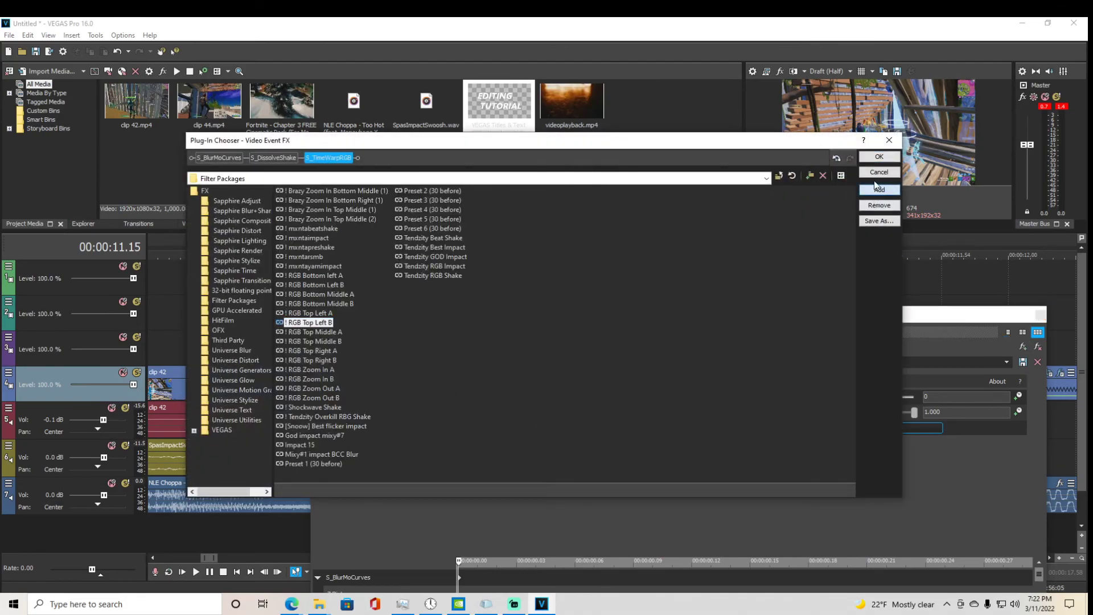
click(877, 186)
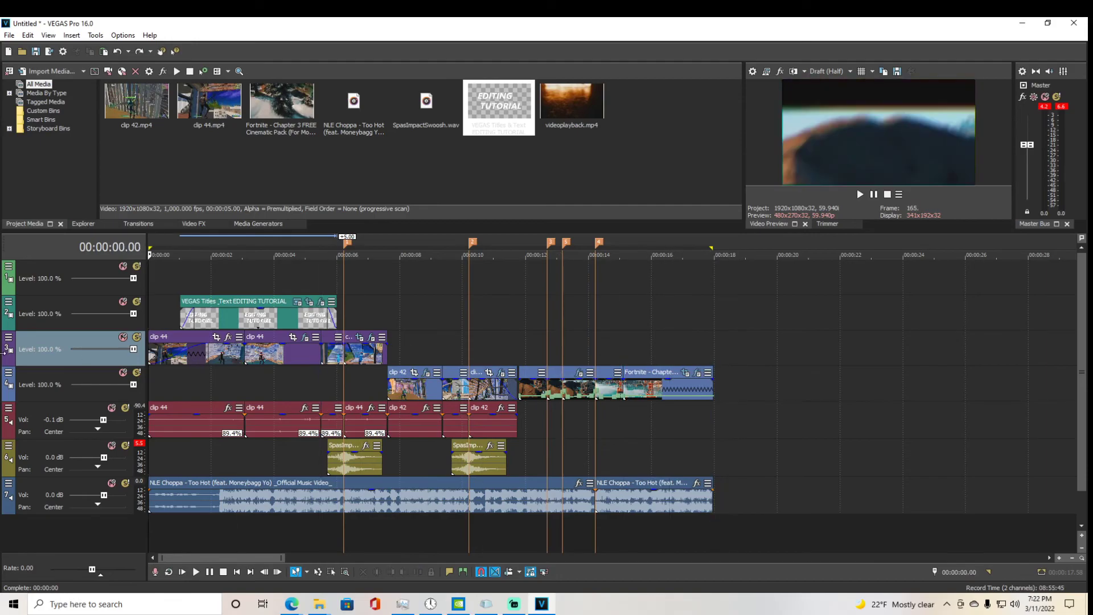
Step: Review the montage from the opening title through the clip 42 impacts to the cinematics, then return to the title section around 00:00:04.39
click(183, 284)
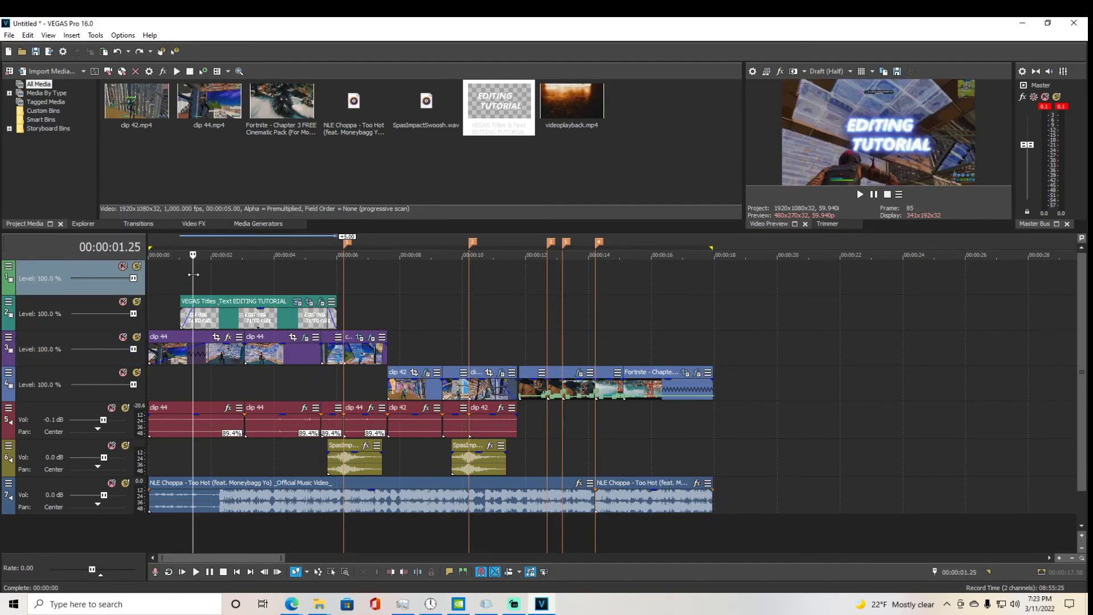
drag(193, 274, 451, 284)
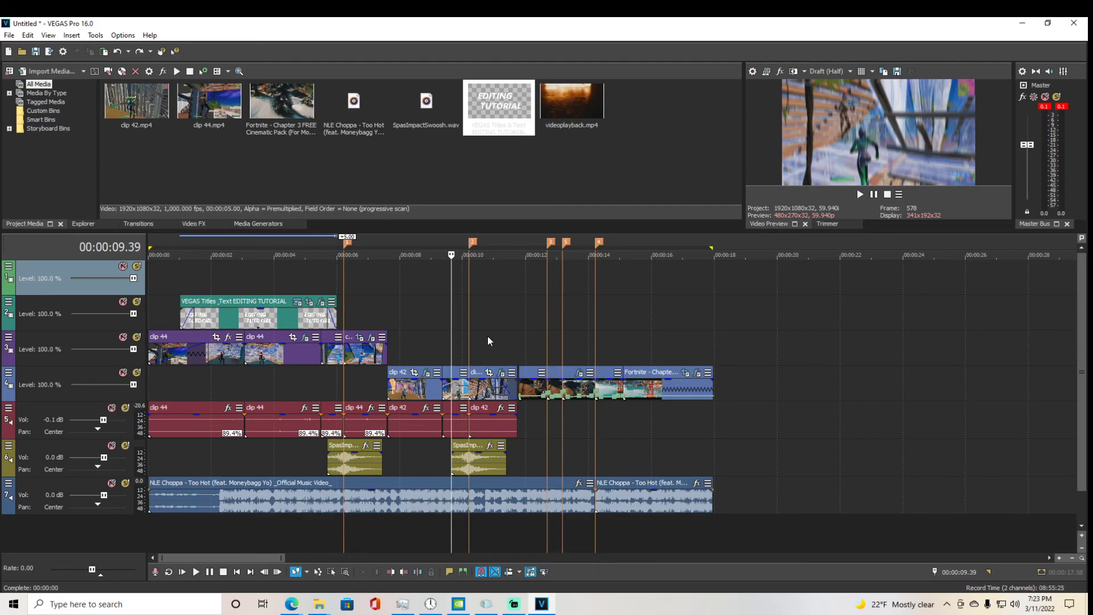
scroll(487, 336, up, 2)
click(697, 319)
click(910, 312)
click(867, 308)
click(785, 301)
click(728, 295)
click(655, 291)
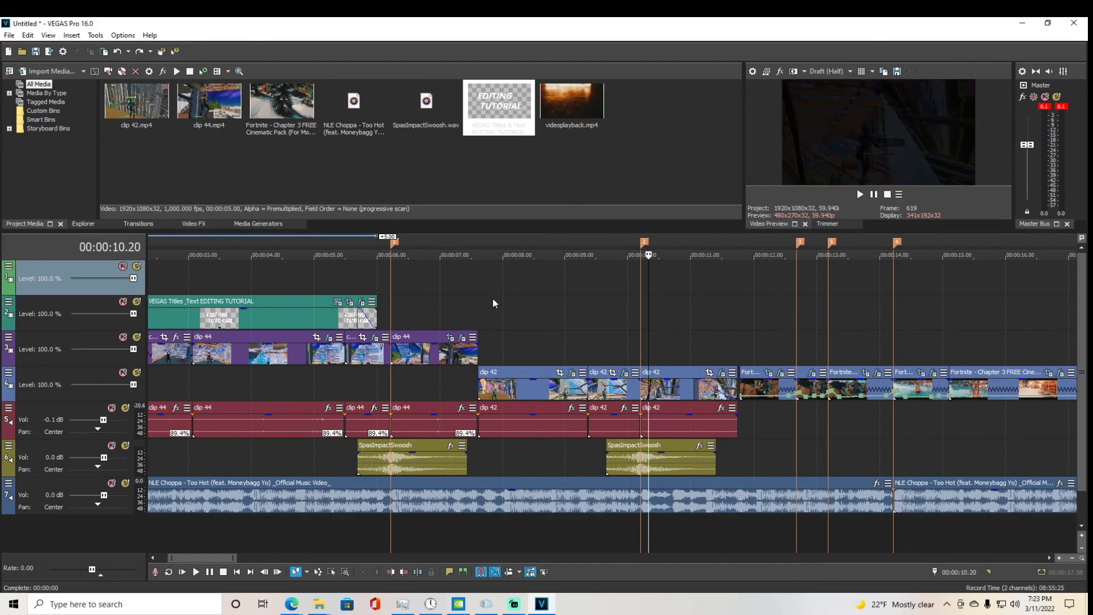
click(485, 296)
click(424, 290)
click(276, 293)
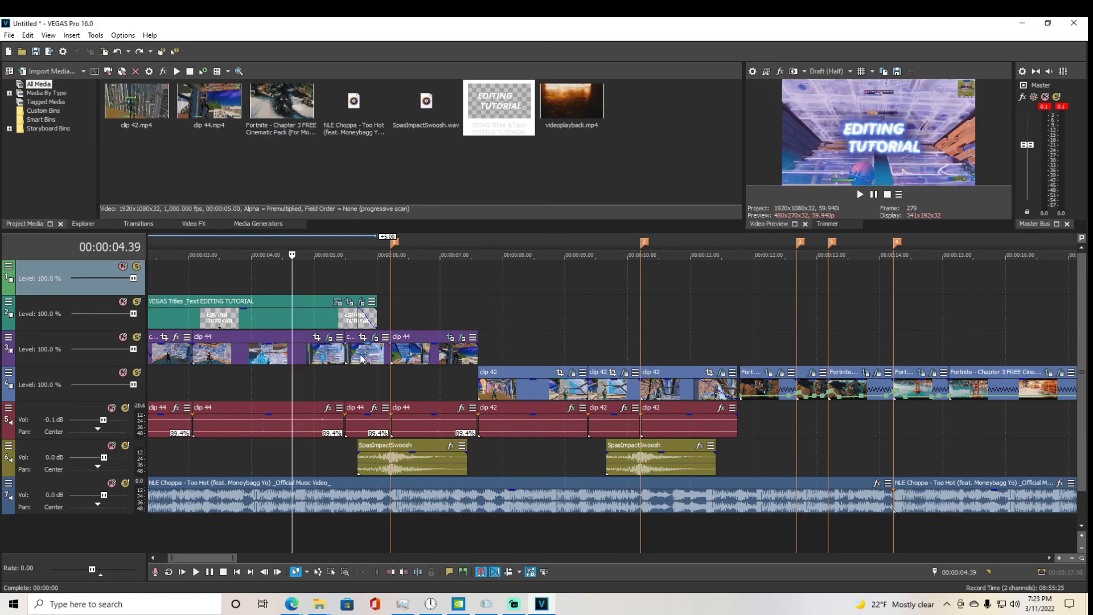
scroll(556, 307, down, 3)
scroll(239, 446, up, 3)
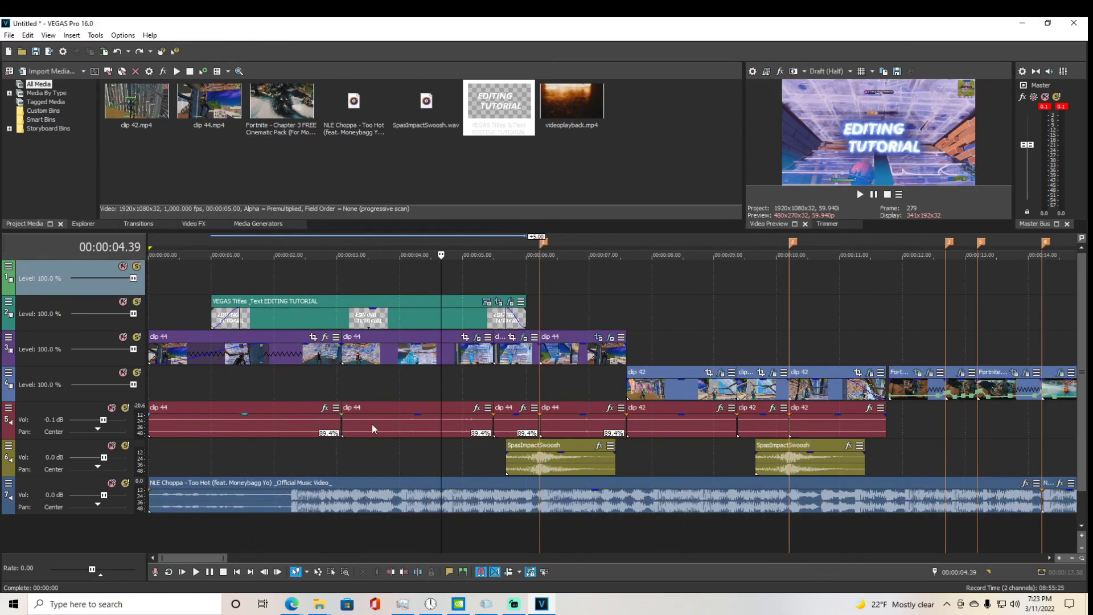
scroll(439, 277, down, 3)
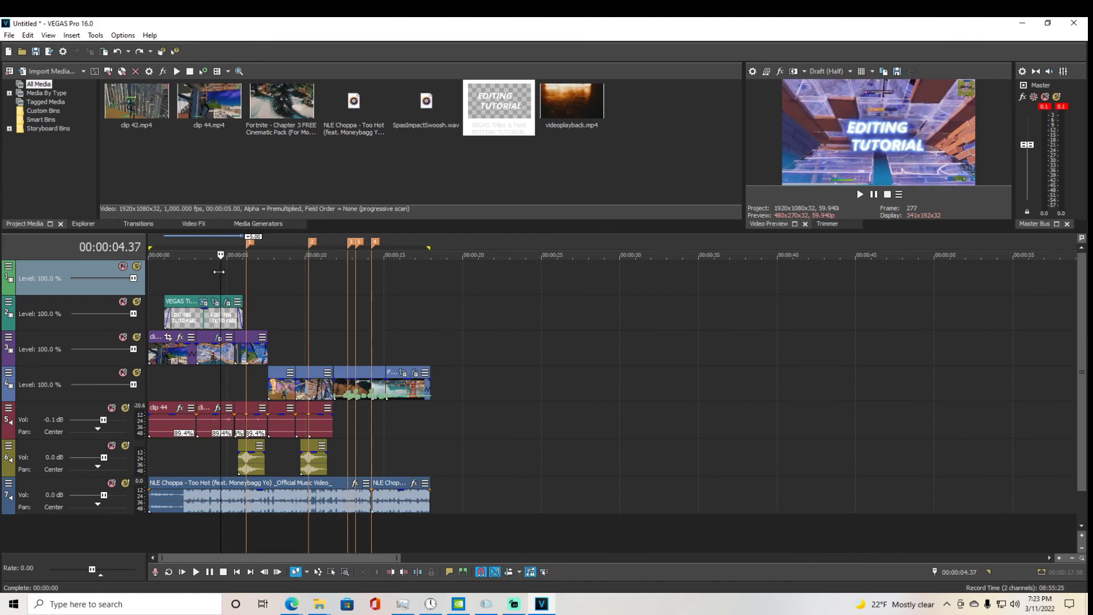